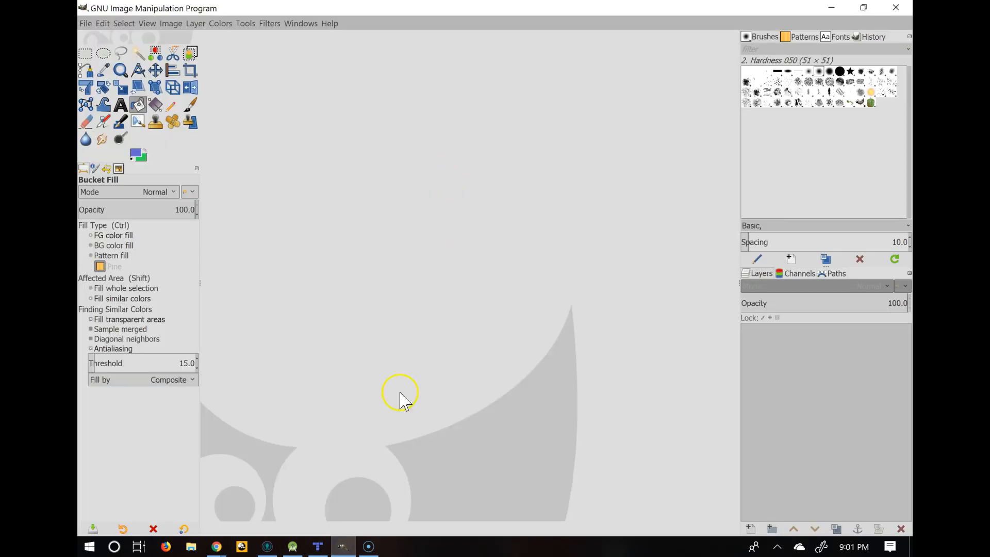
Step: Bring up Tiled, switch to Android Studio, and examine the body-type and shape switch statements in LevelCollisionGenerator.java
left_click(325, 546)
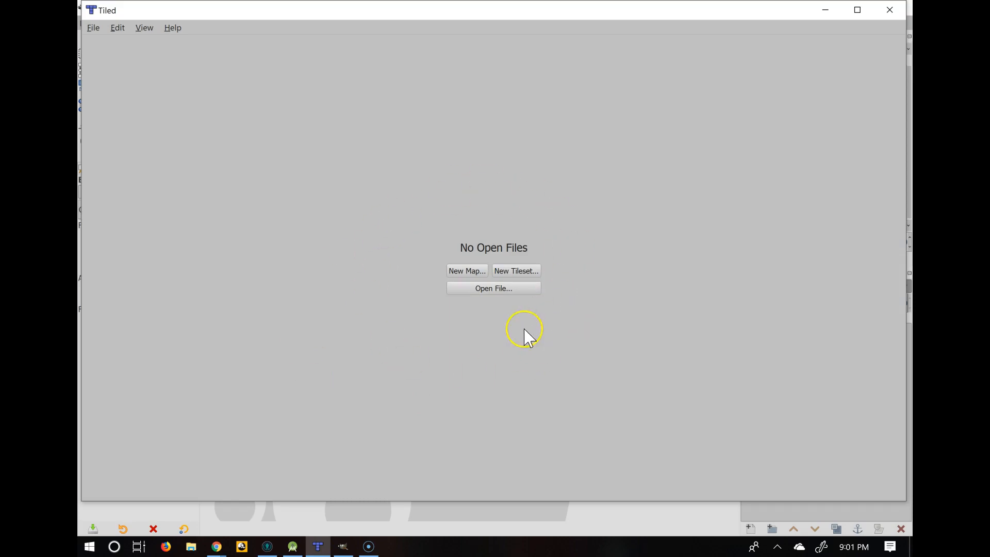
left_click(292, 546)
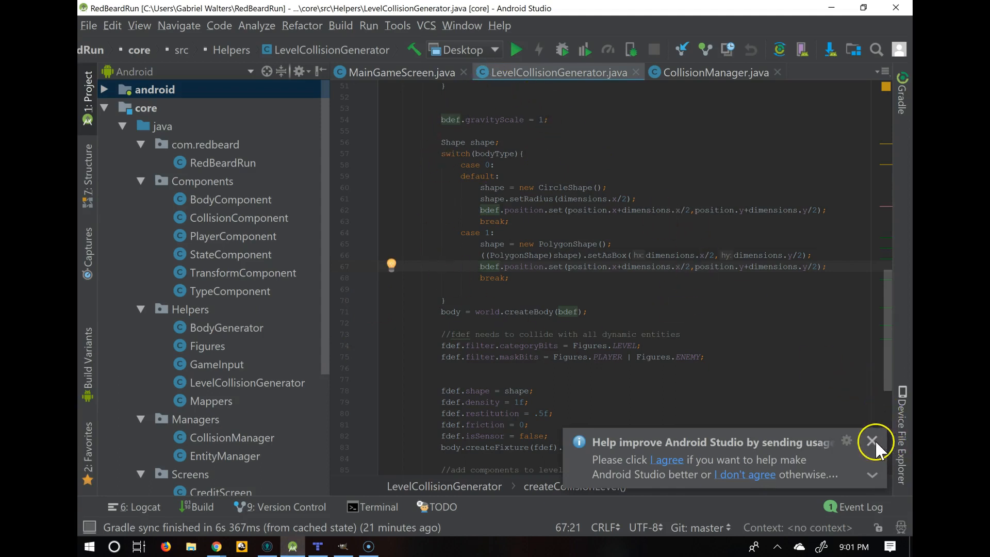
left_click(872, 442)
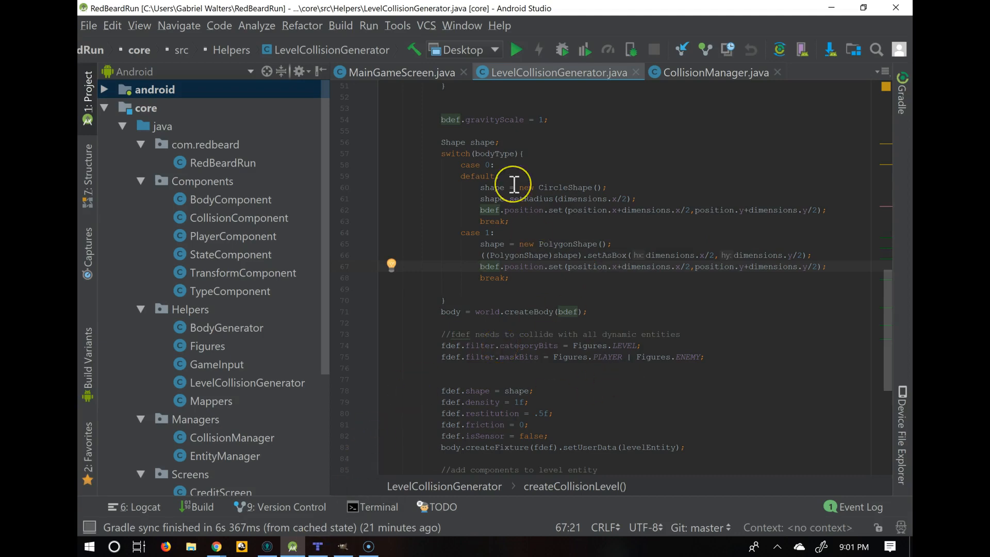
scroll(515, 184, "up", 3)
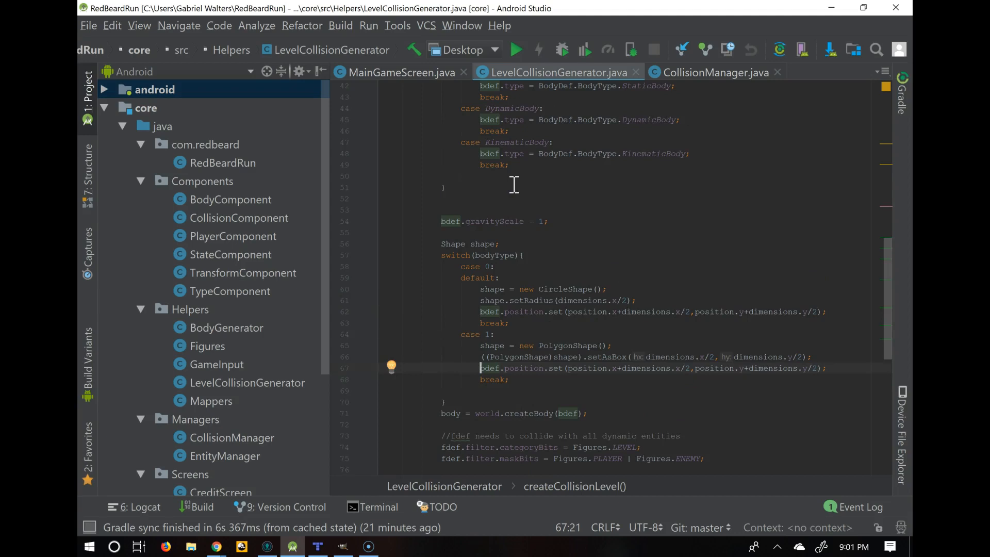
scroll(514, 185, "up", 1)
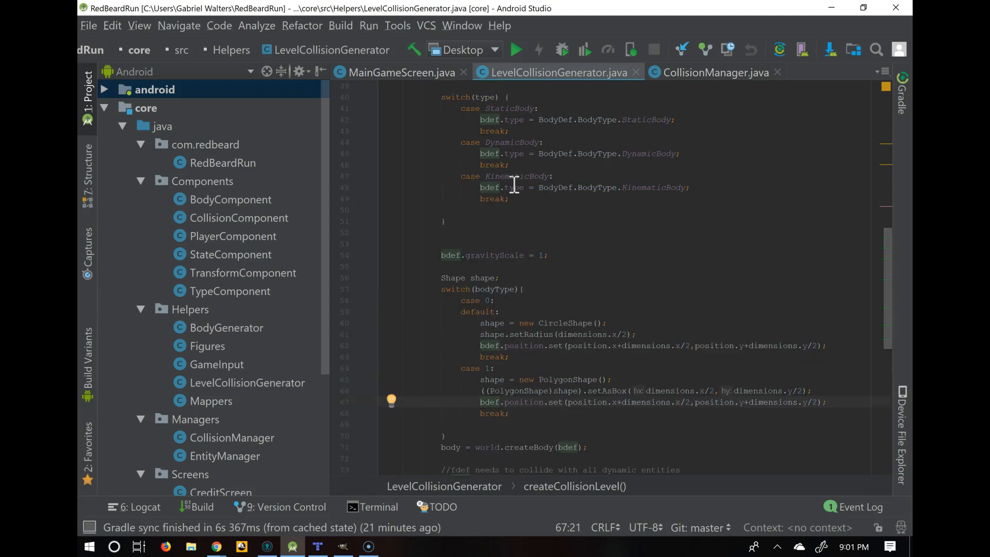
left_click_drag(461, 109, 723, 195)
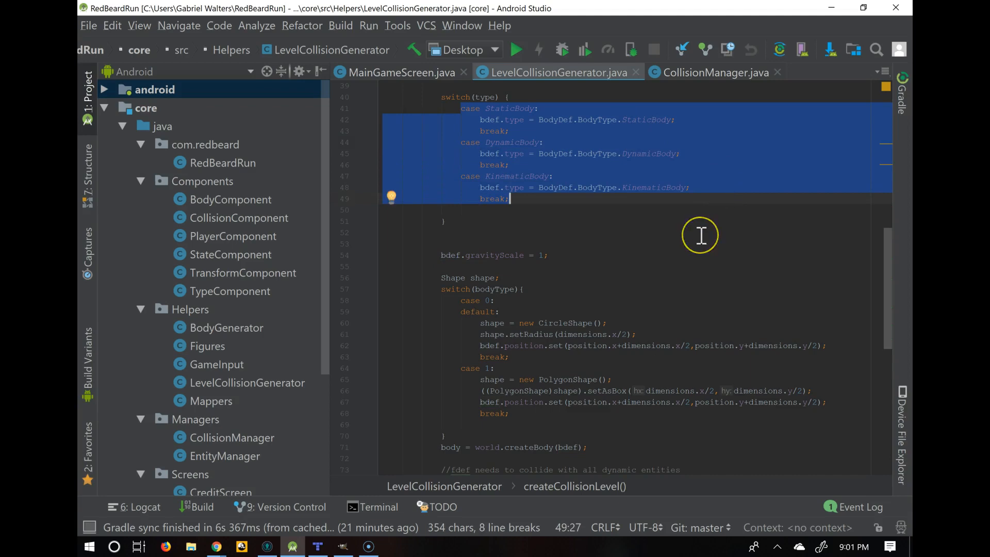
scroll(702, 235, "down", 2)
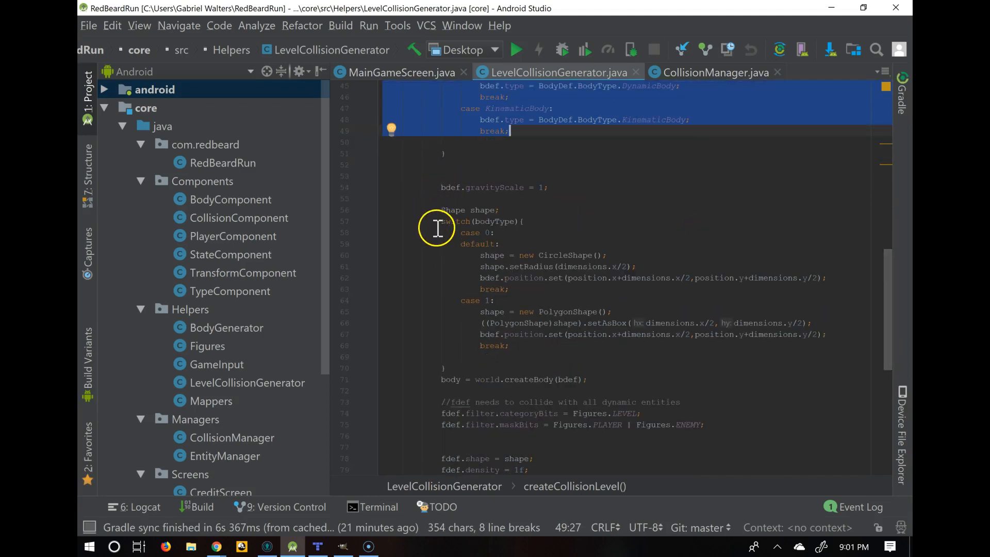
left_click_drag(437, 222, 742, 345)
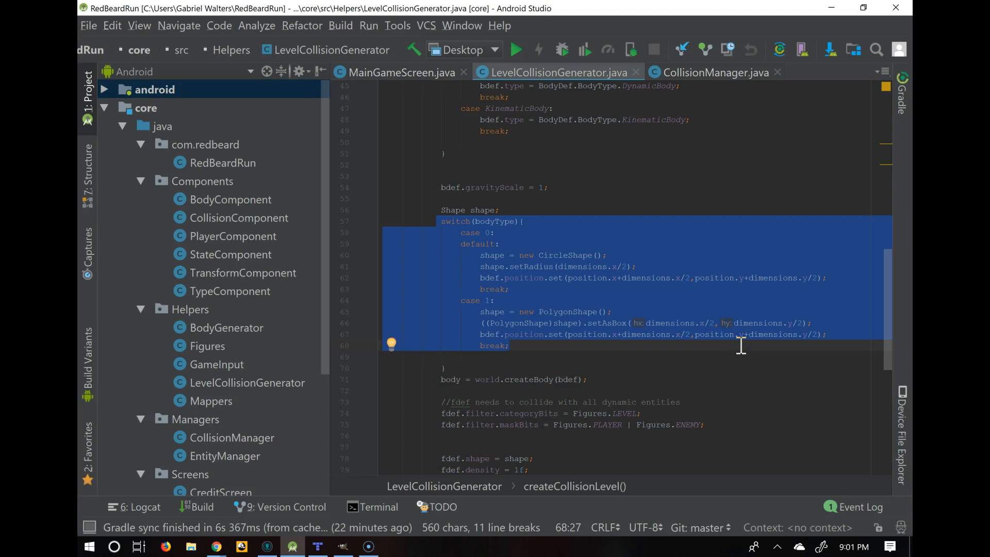
scroll(742, 345, "down", 4)
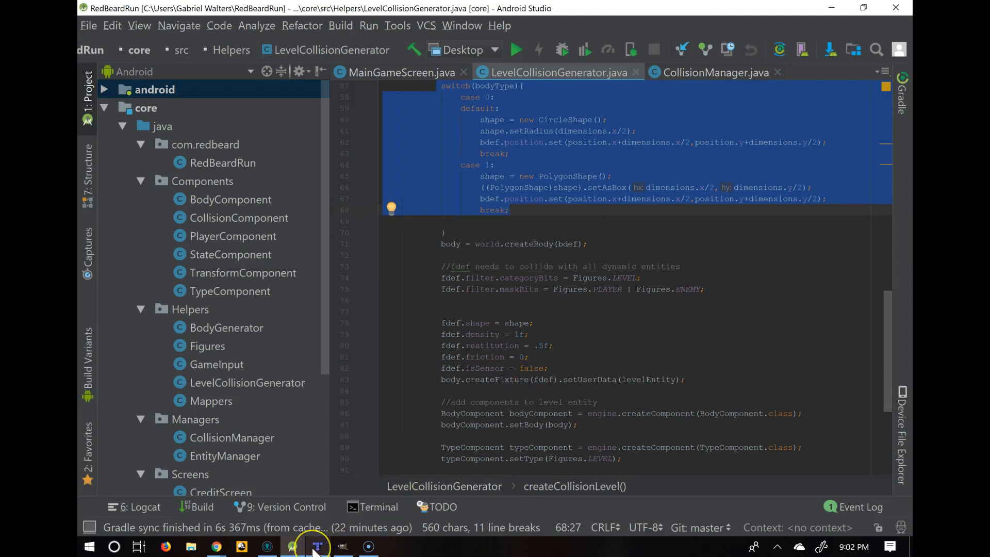
Step: Switch to GIMP and create a new 64 × 64 px RGB image filled with transparency
mouse_move(317, 548)
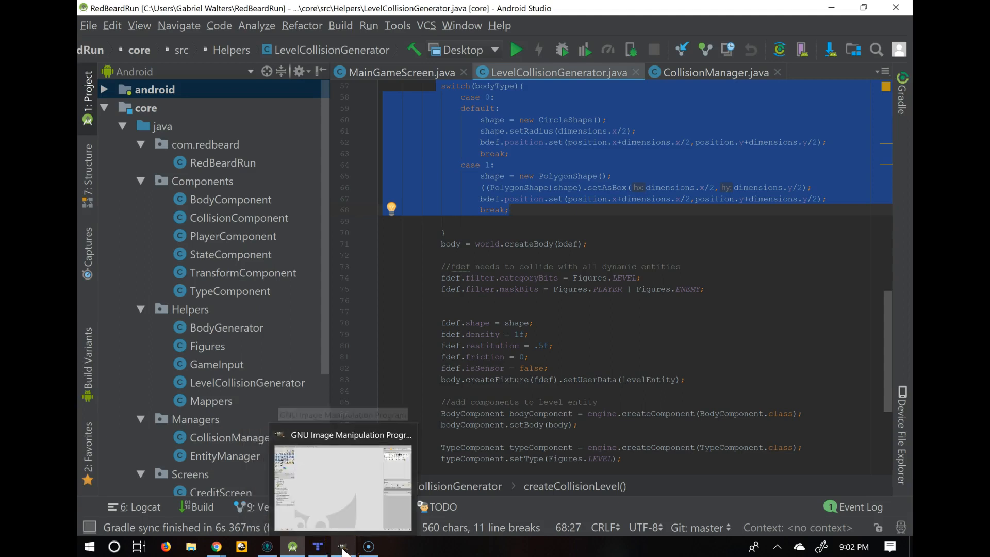
left_click(343, 550)
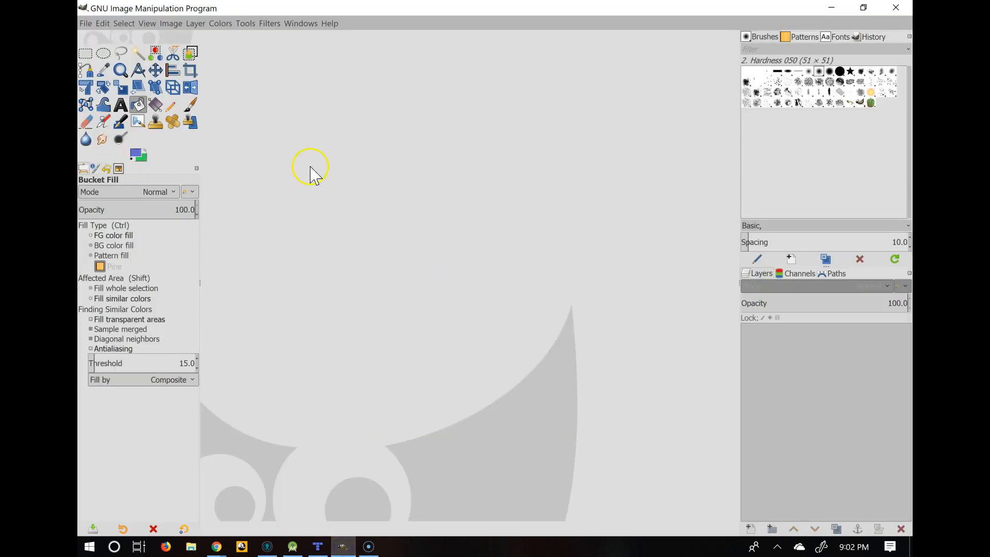
left_click(86, 24)
left_click(88, 38)
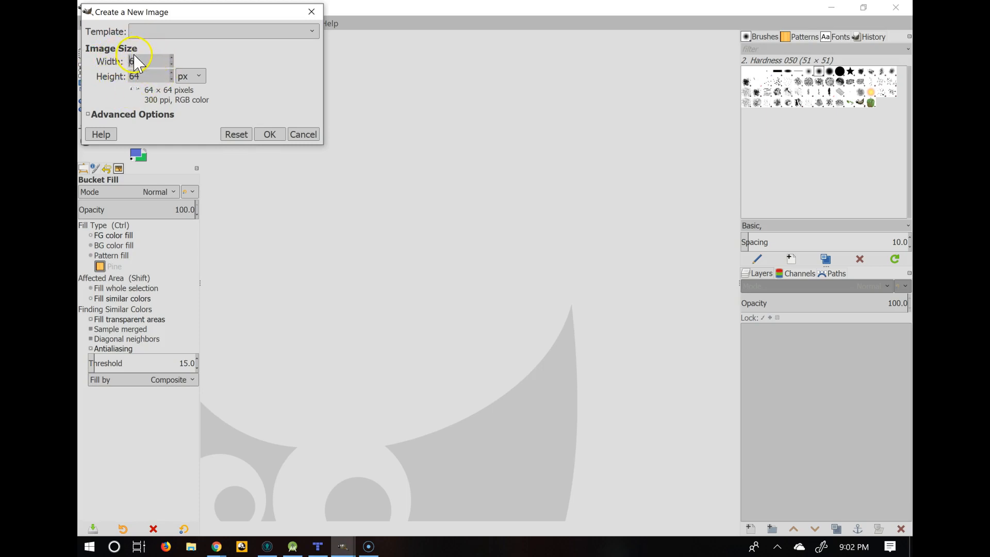
left_click(88, 114)
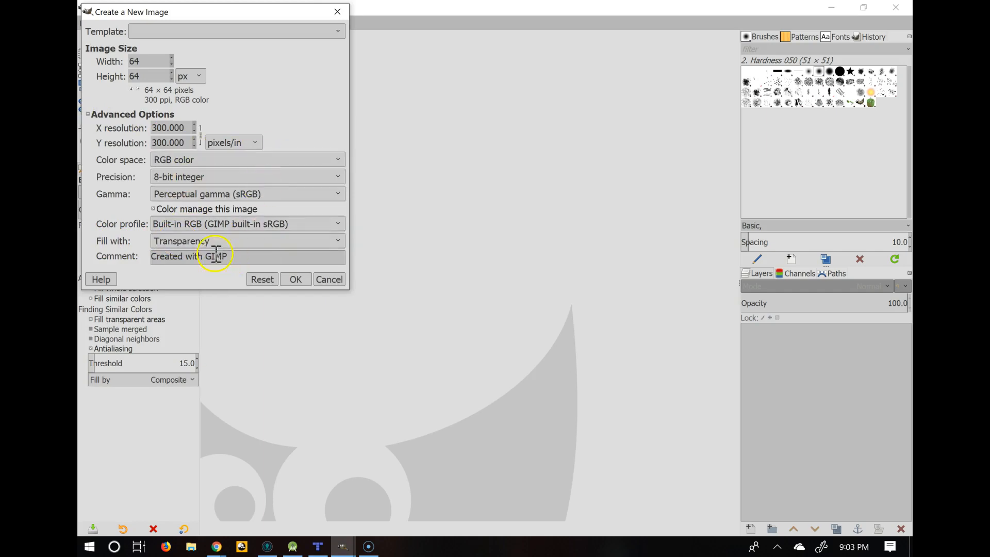
left_click(296, 280)
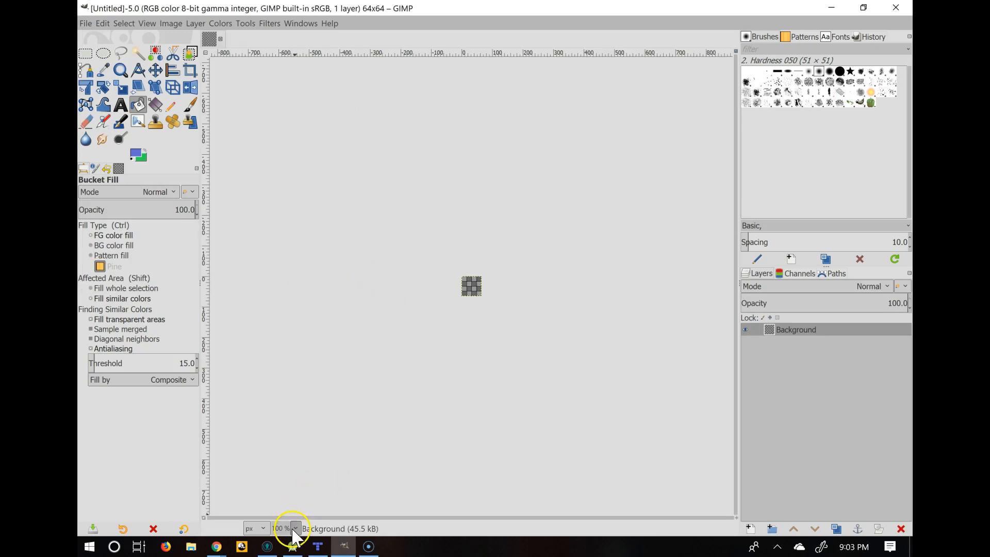
left_click(292, 529)
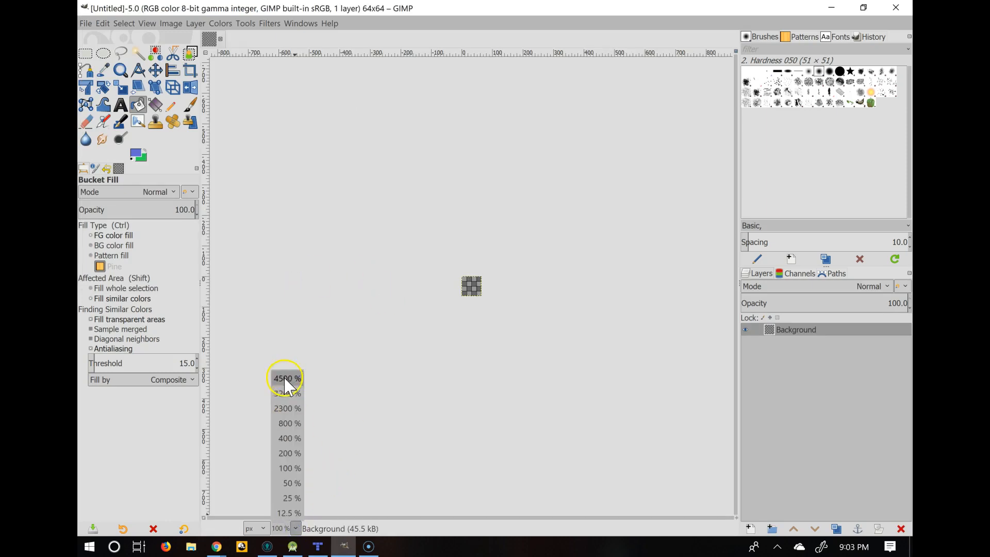
left_click(286, 394)
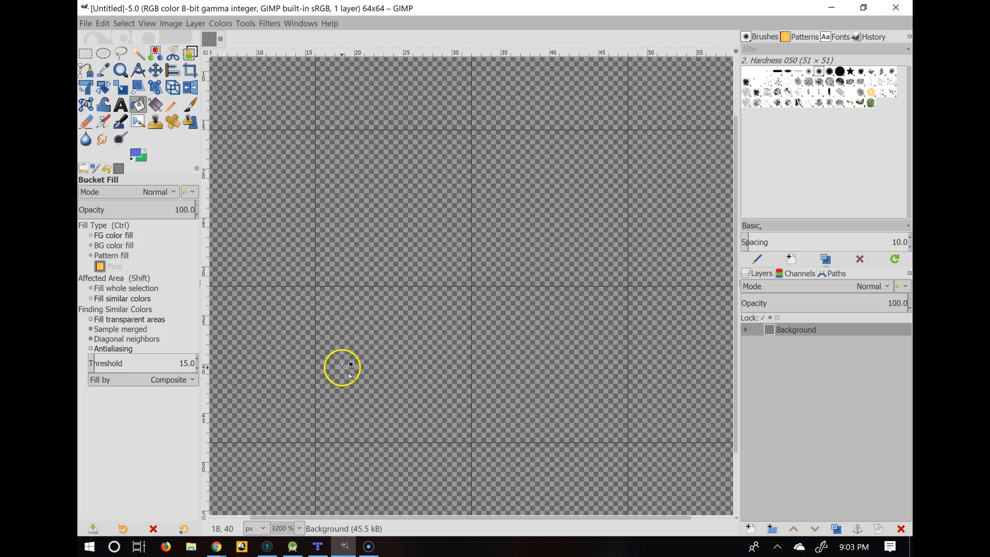
scroll(342, 368, "down", 6, "ctrl")
scroll(342, 368, "up", 5, "ctrl")
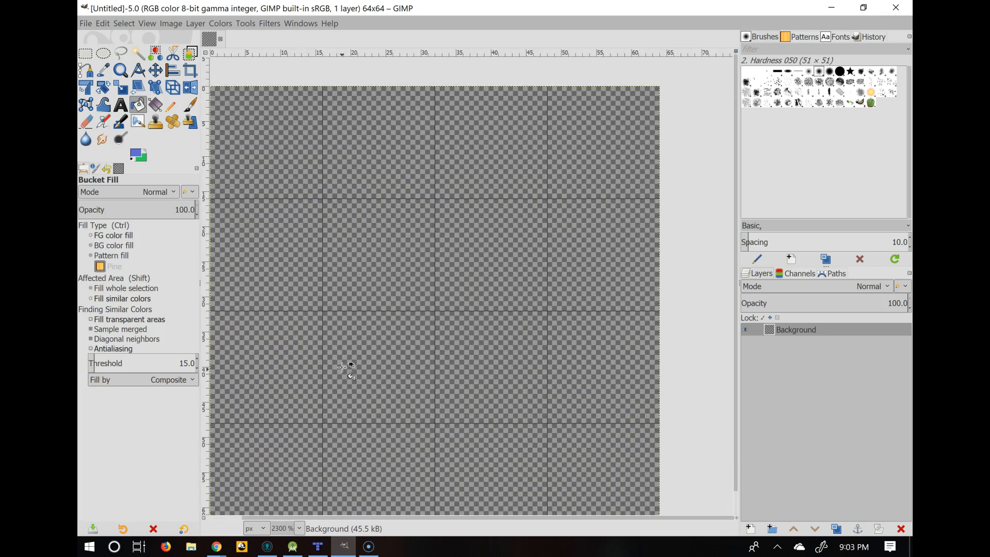
scroll(342, 368, "left", 1)
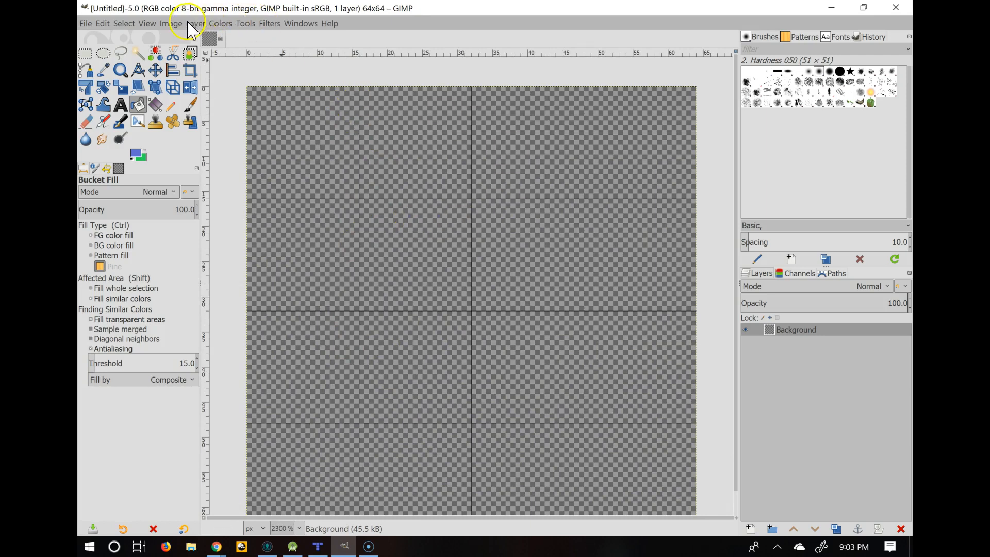
Step: Configure the image grid with the off-white foreground color fef4f4, keeping solid lines and 16 px spacing
left_click(293, 24)
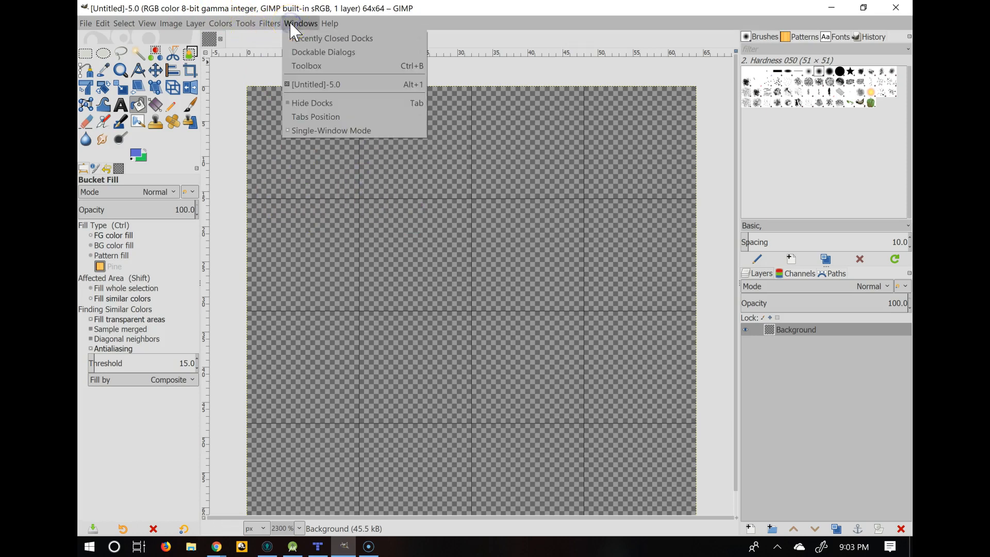
left_click(246, 24)
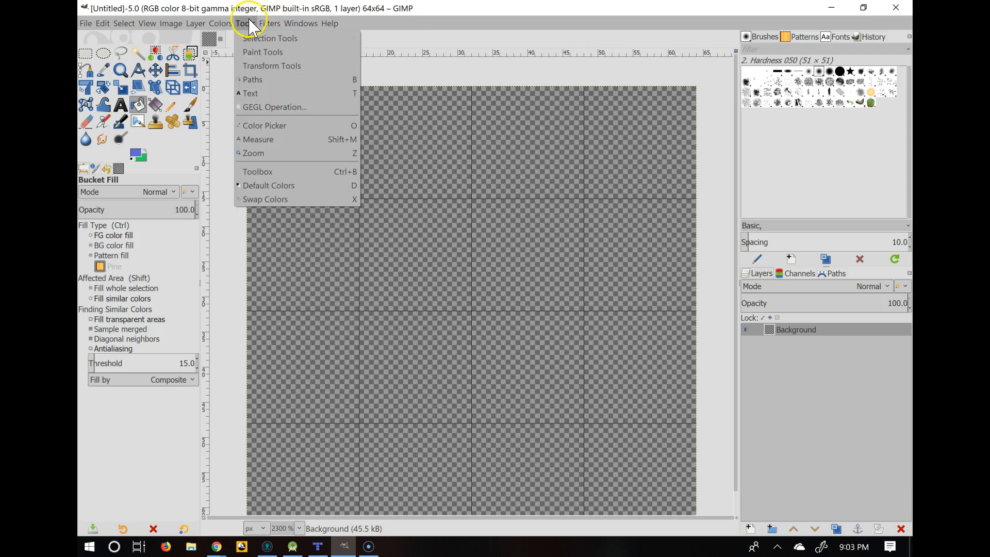
mouse_move(227, 25)
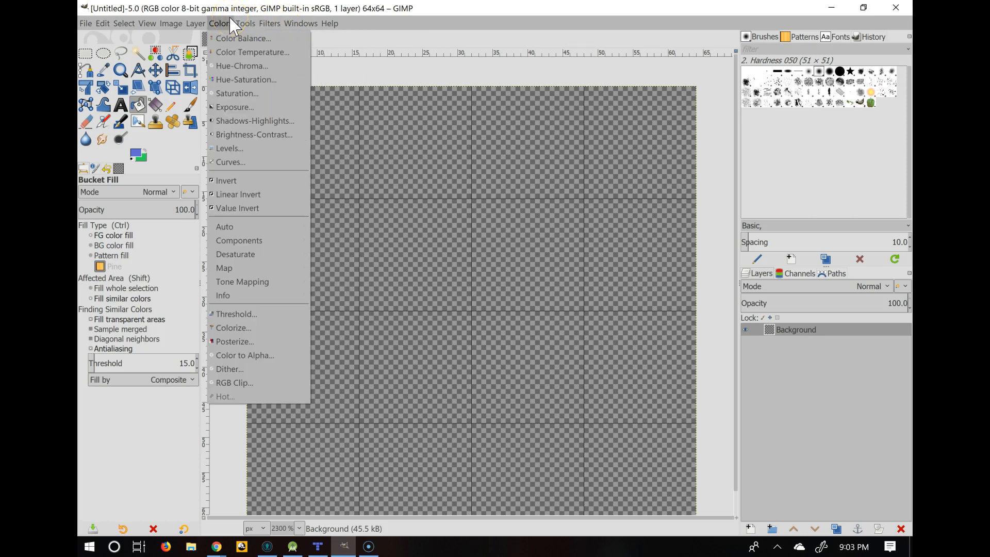
left_click(196, 24)
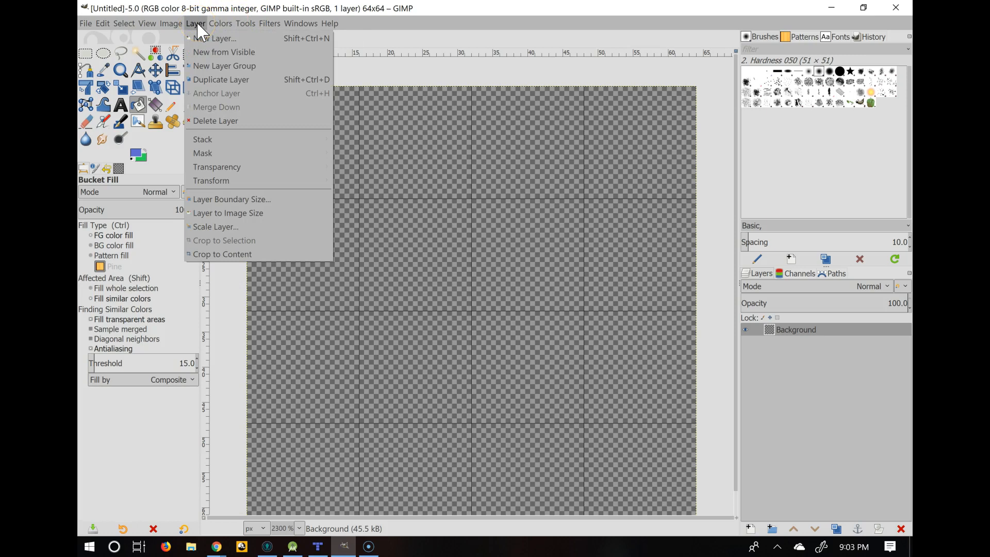
mouse_move(170, 23)
left_click(172, 252)
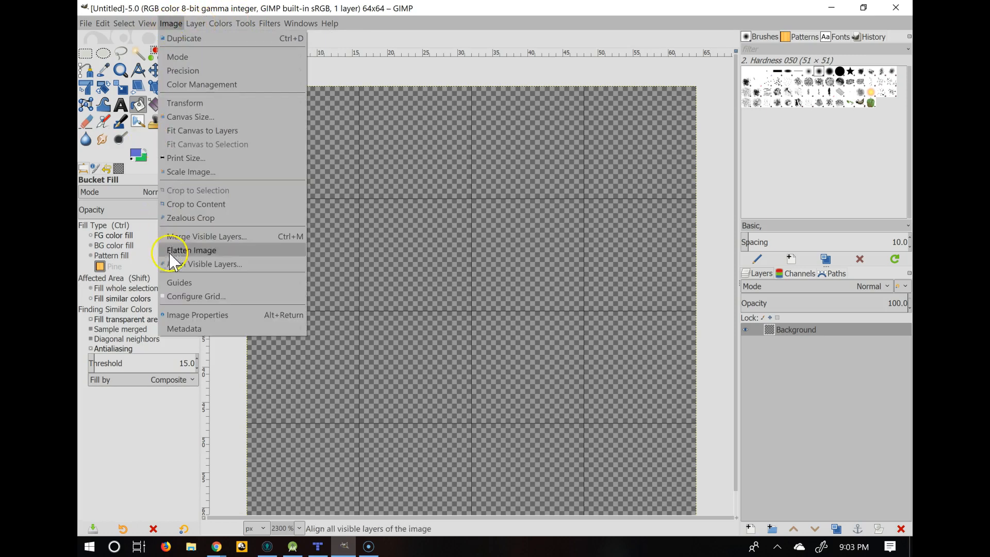
left_click(183, 297)
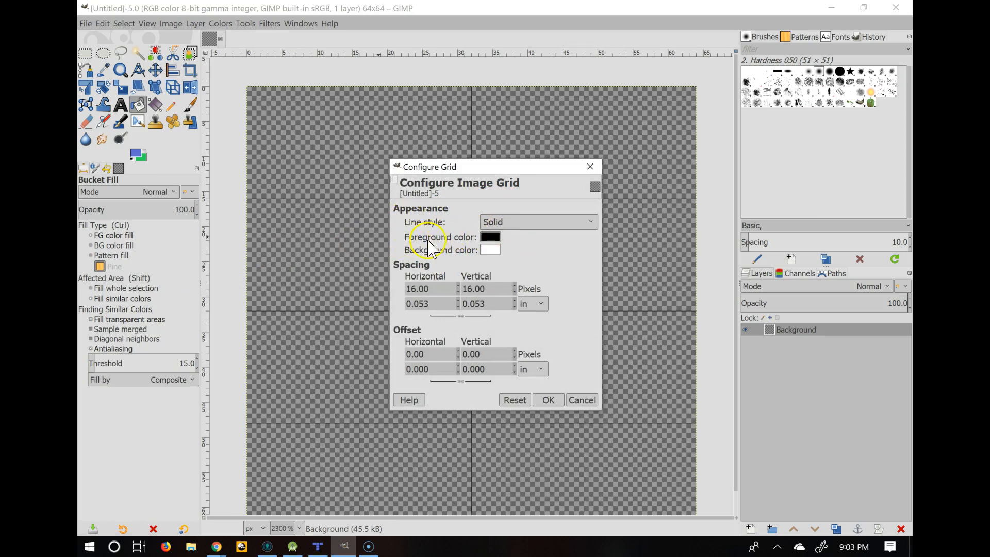
left_click(492, 238)
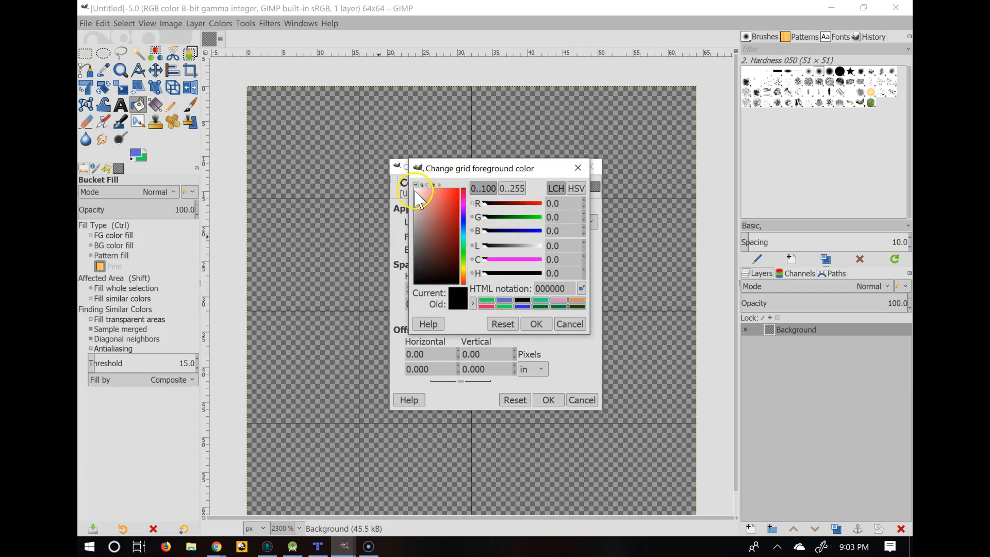
left_click(416, 192)
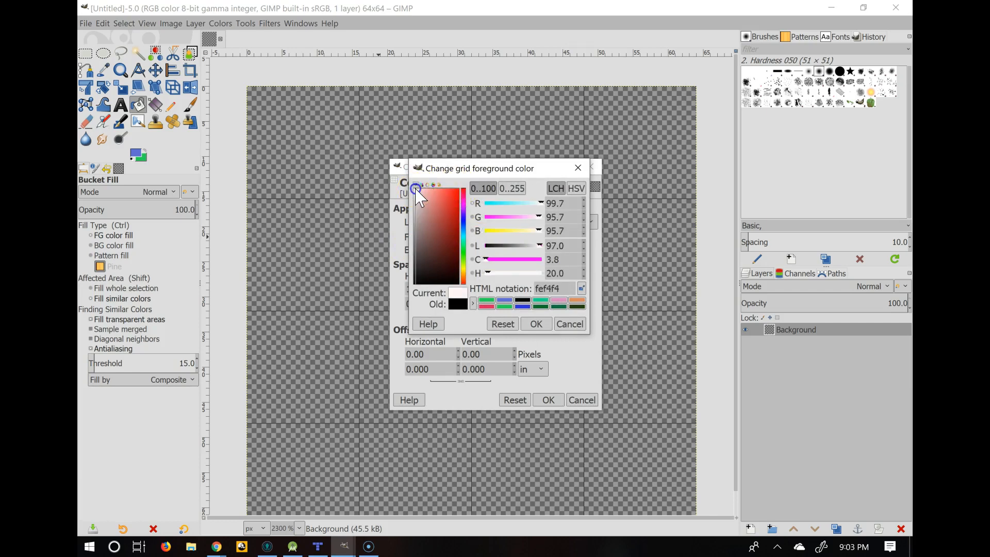
left_click(532, 324)
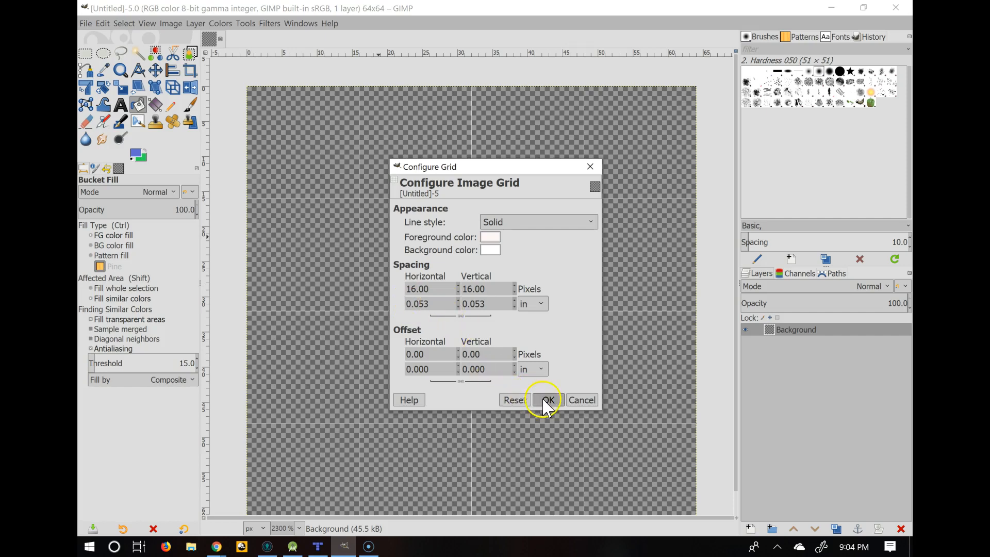
left_click(460, 314)
left_click(460, 315)
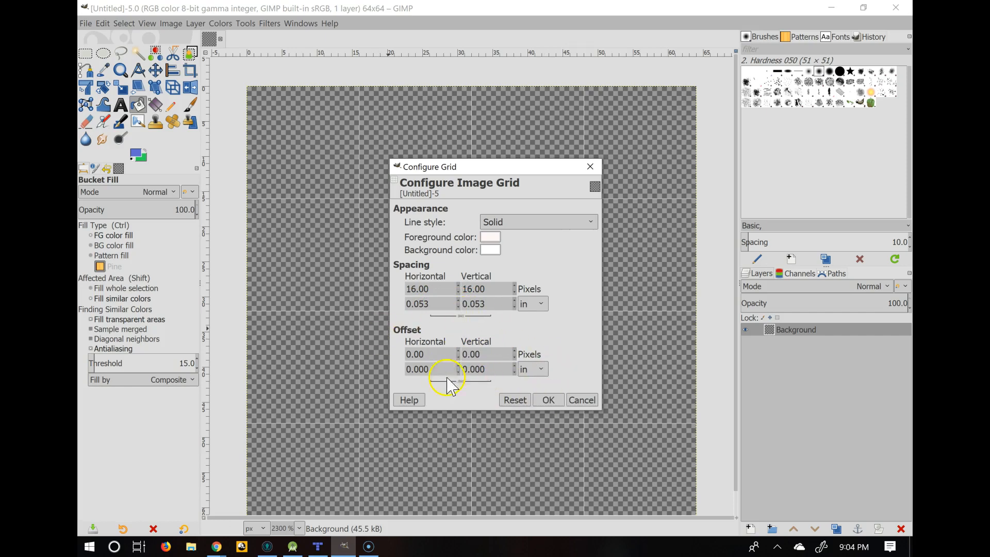
left_click(549, 400)
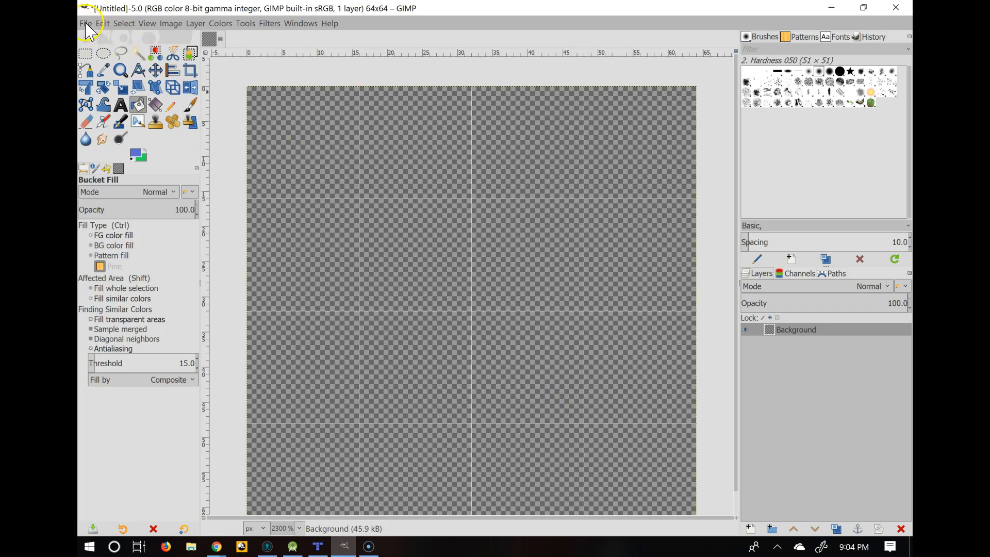
Step: Examine the default image, default grid and image window appearance preferences, including the grid display options, and accept the dialog
left_click(103, 24)
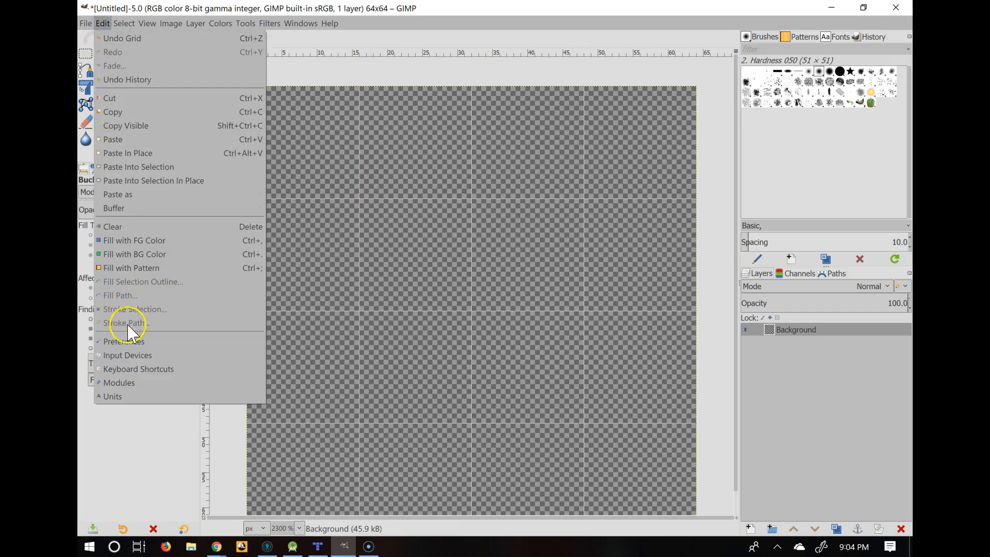
left_click(129, 341)
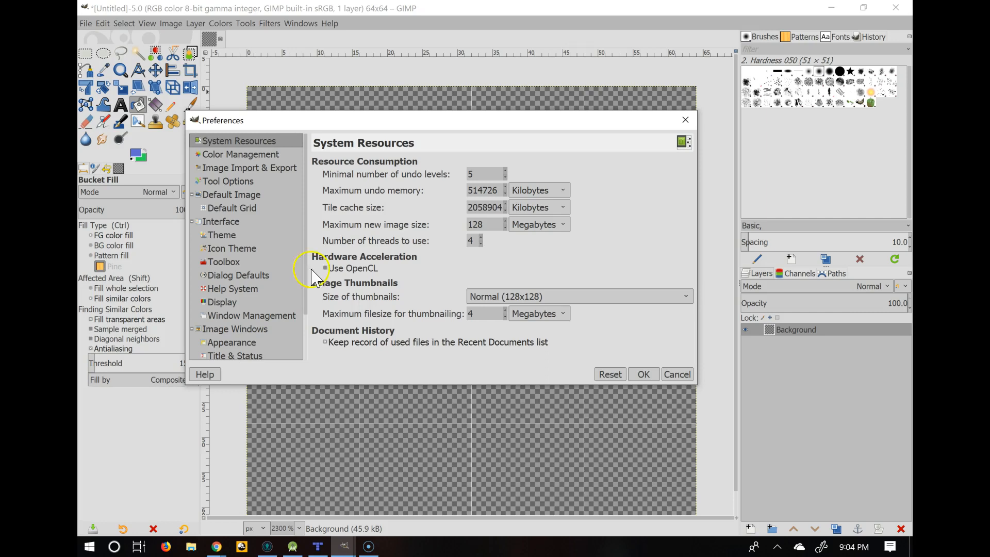
left_click(221, 222)
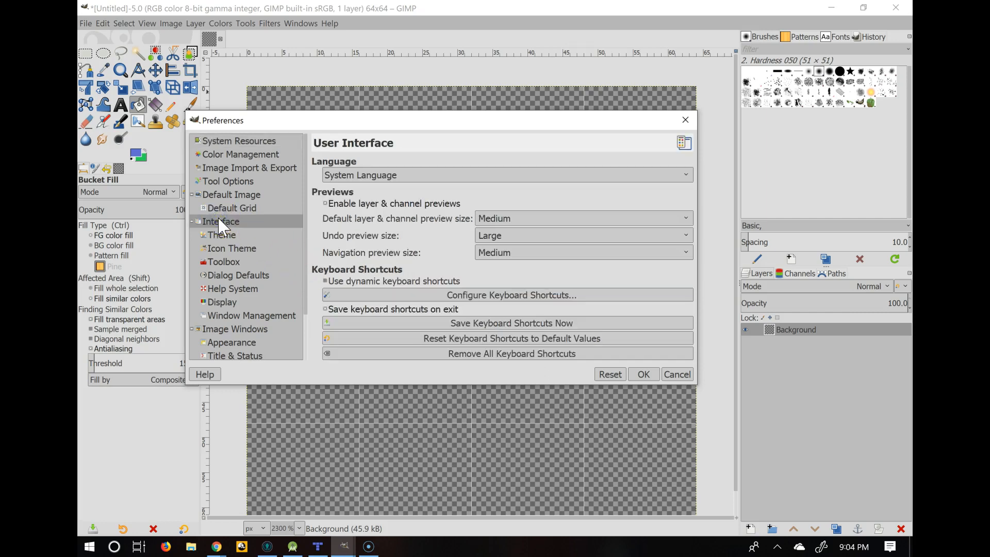
left_click(227, 208)
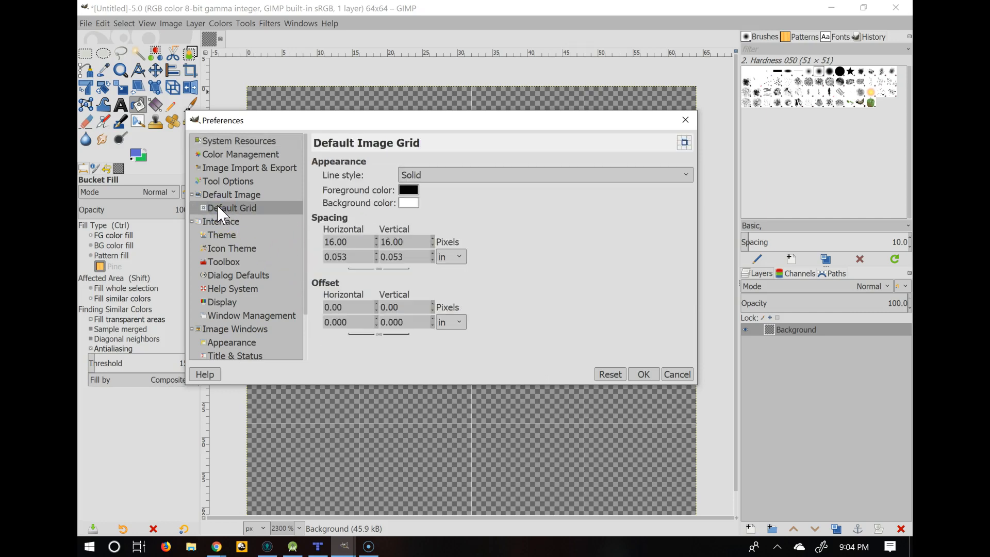
left_click(219, 199)
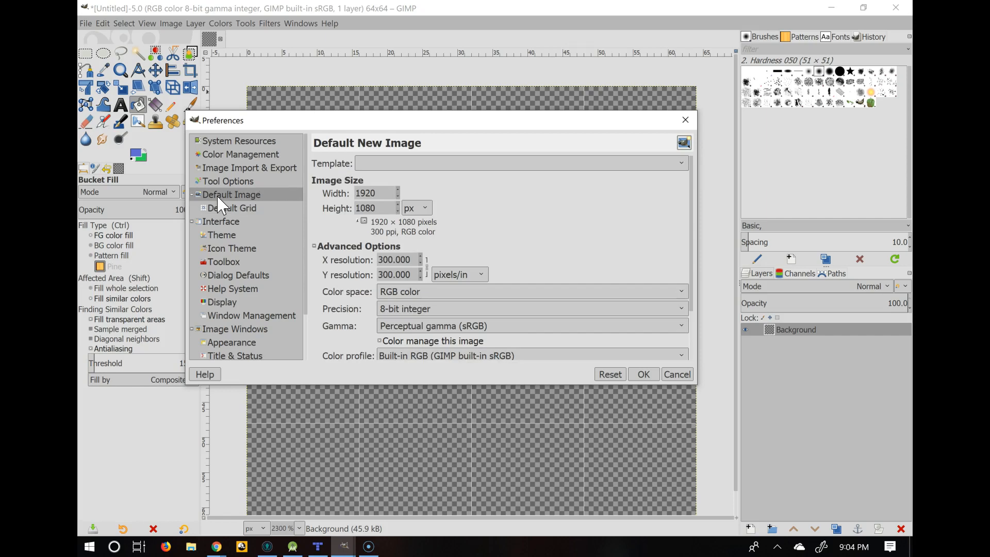
scroll(227, 272, "down", 2)
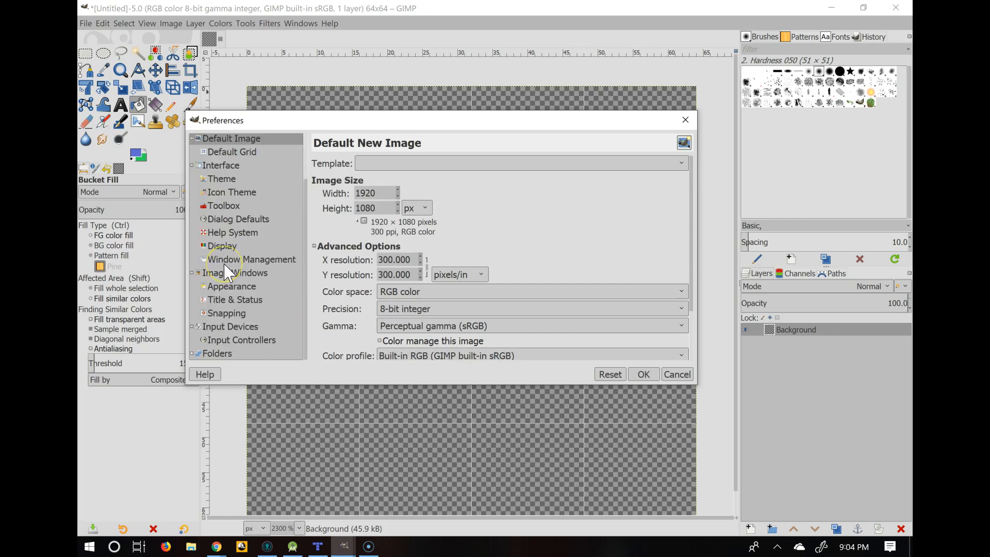
left_click(222, 270)
left_click(224, 286)
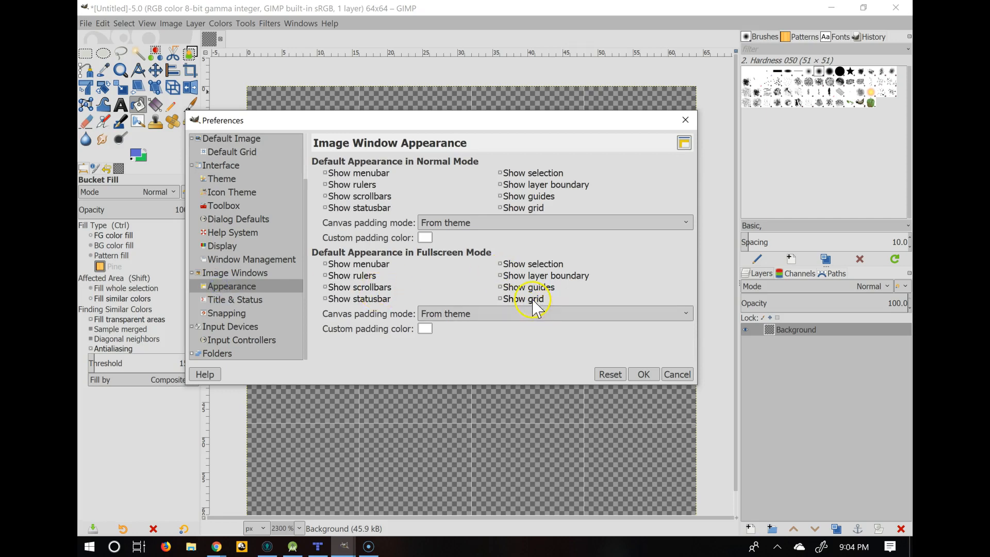
left_click(500, 287)
left_click(644, 375)
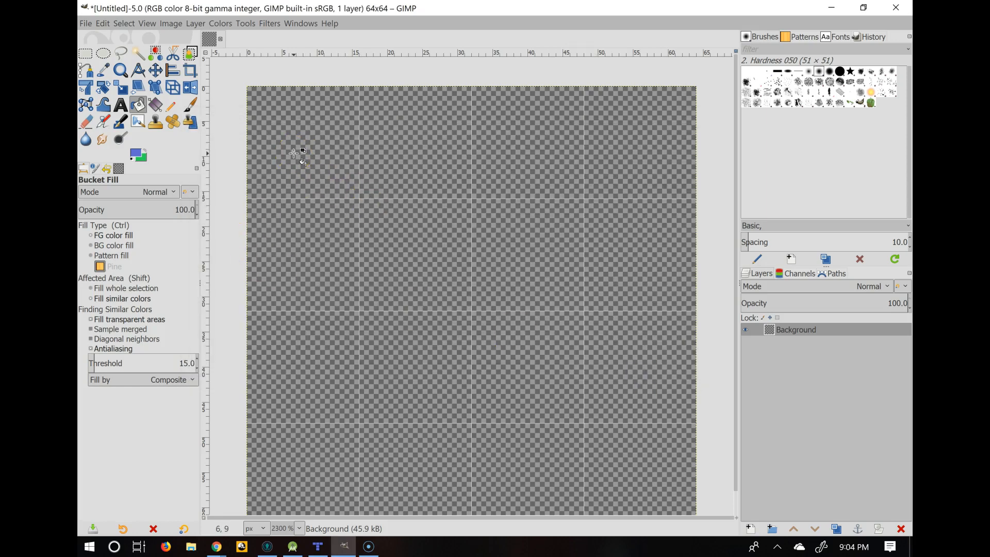
Step: Turn off snapping to guides and enable snapping to the grid for the image
right_click(293, 154)
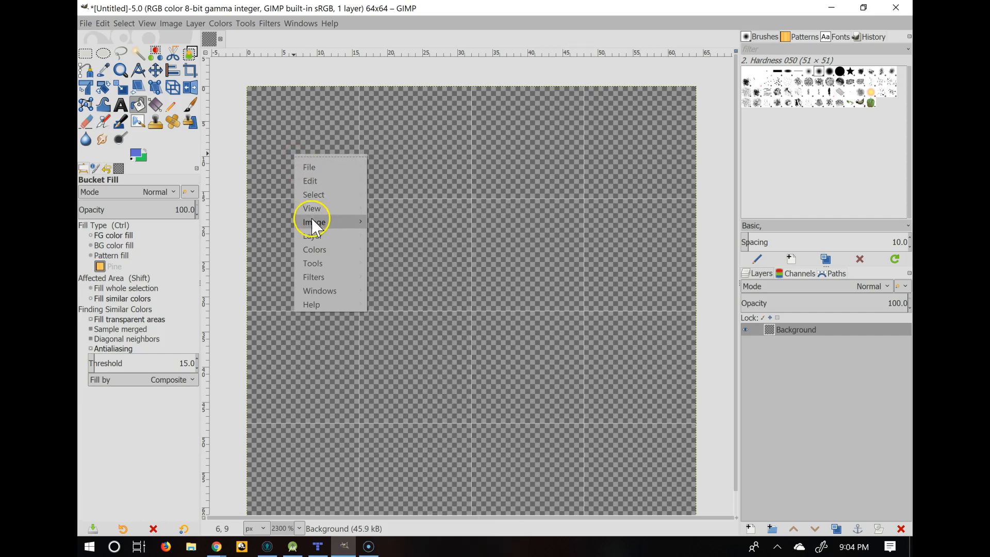
mouse_move(312, 220)
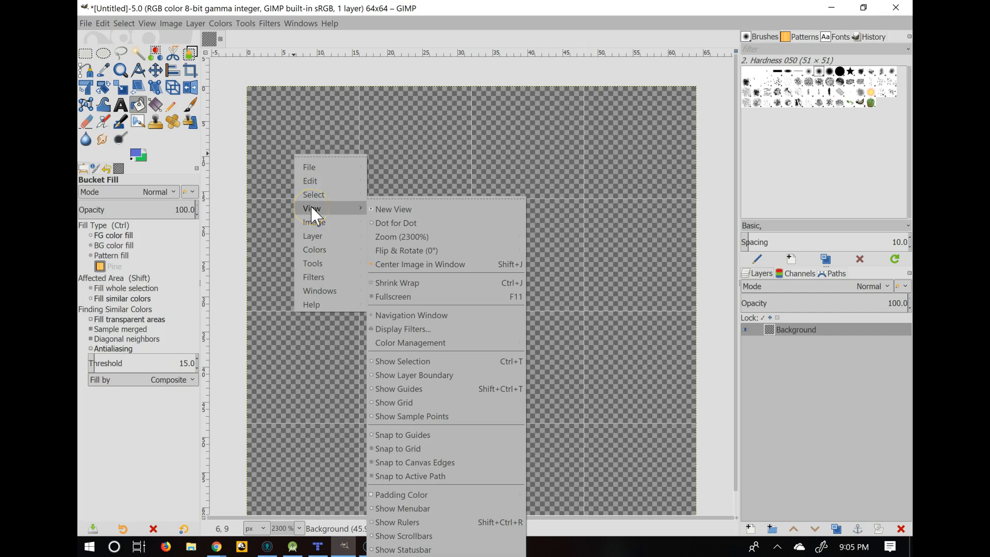
left_click(375, 436)
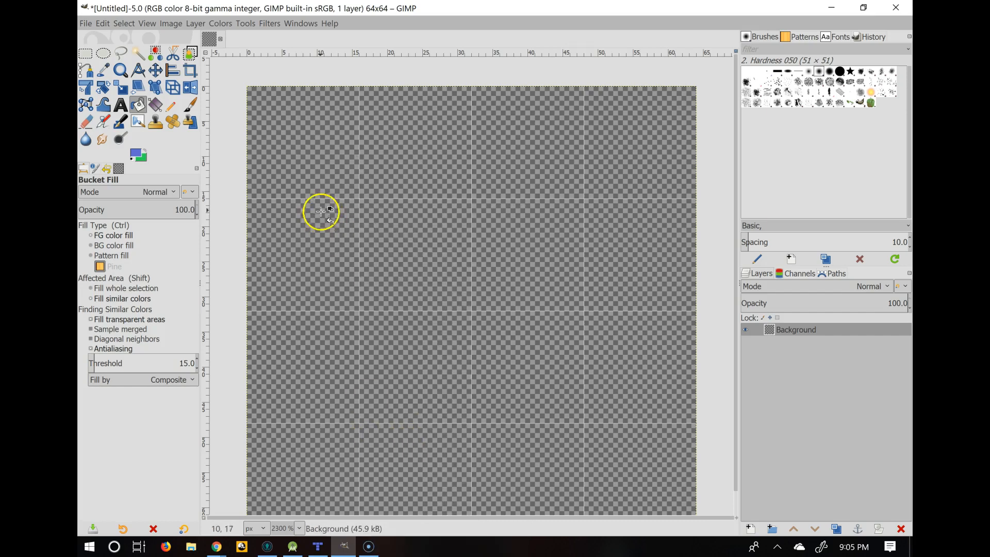
right_click(321, 161)
mouse_move(340, 209)
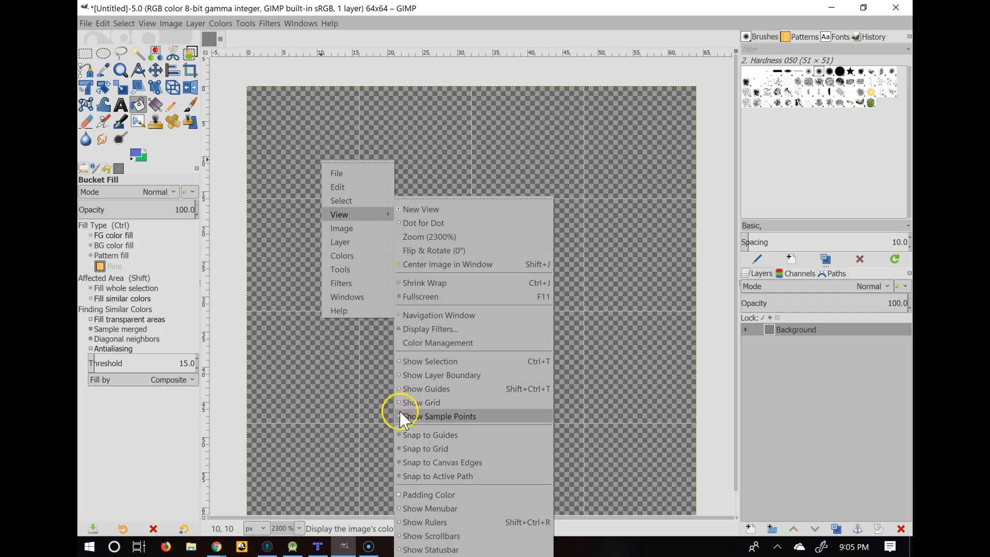
left_click(400, 449)
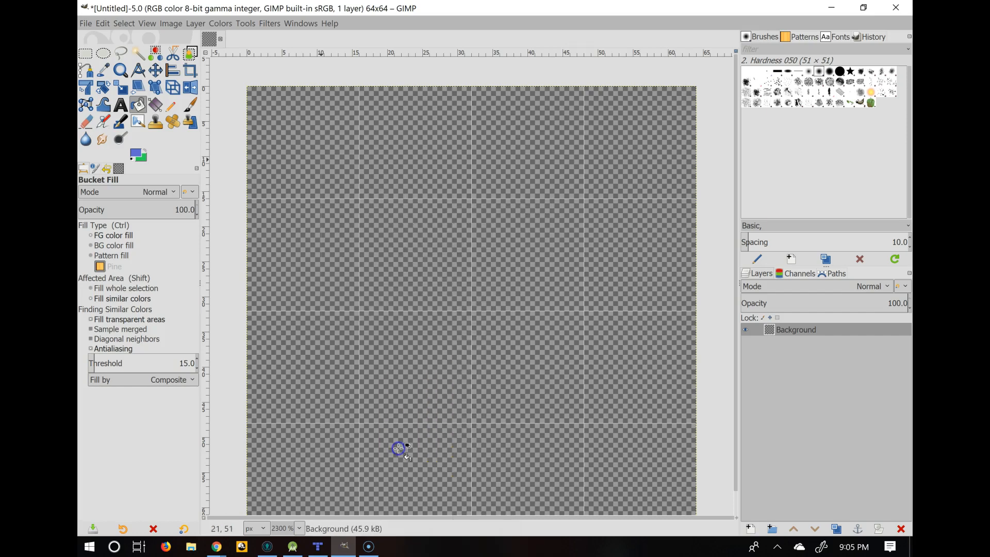
Step: Check the image's display and snapping options for guides and grid
right_click(322, 170)
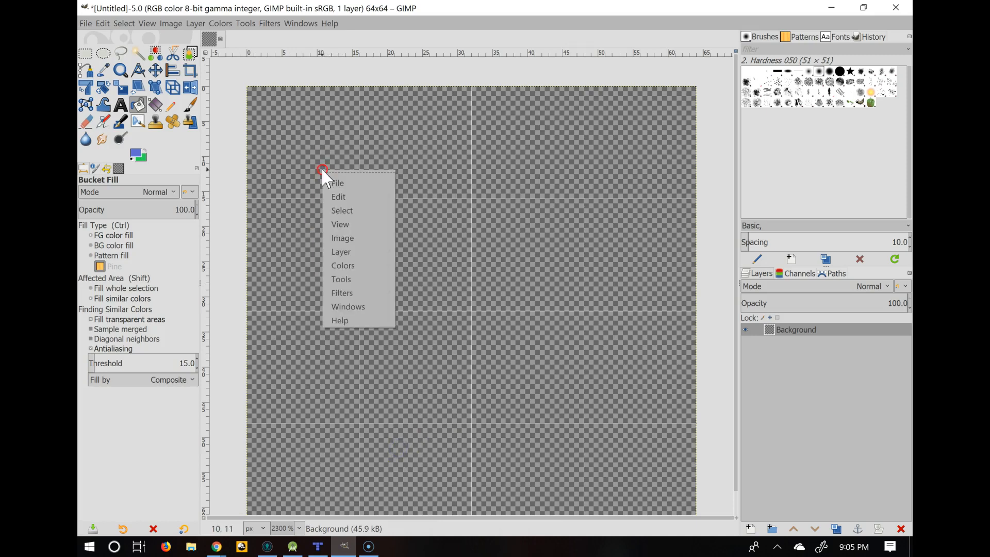
left_click(340, 224)
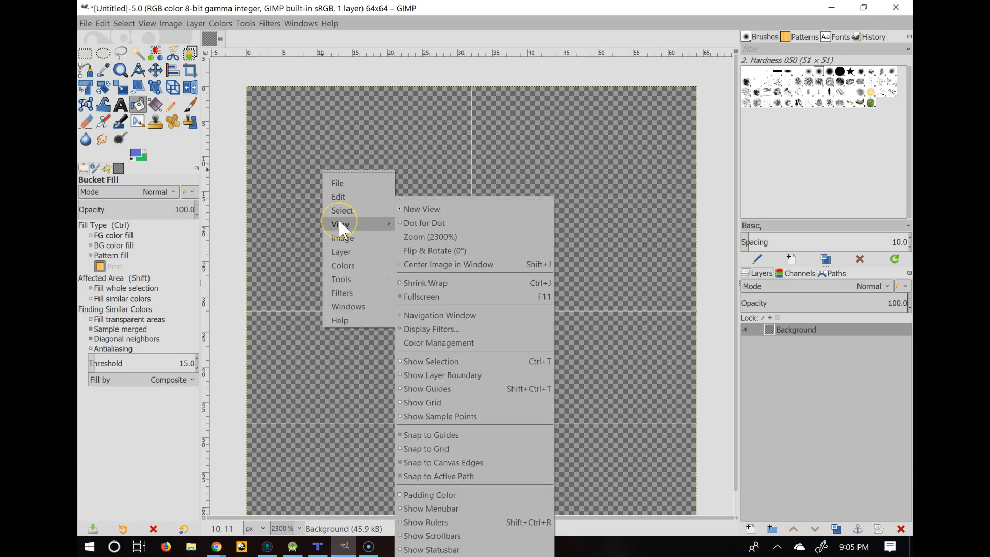
left_click(401, 390)
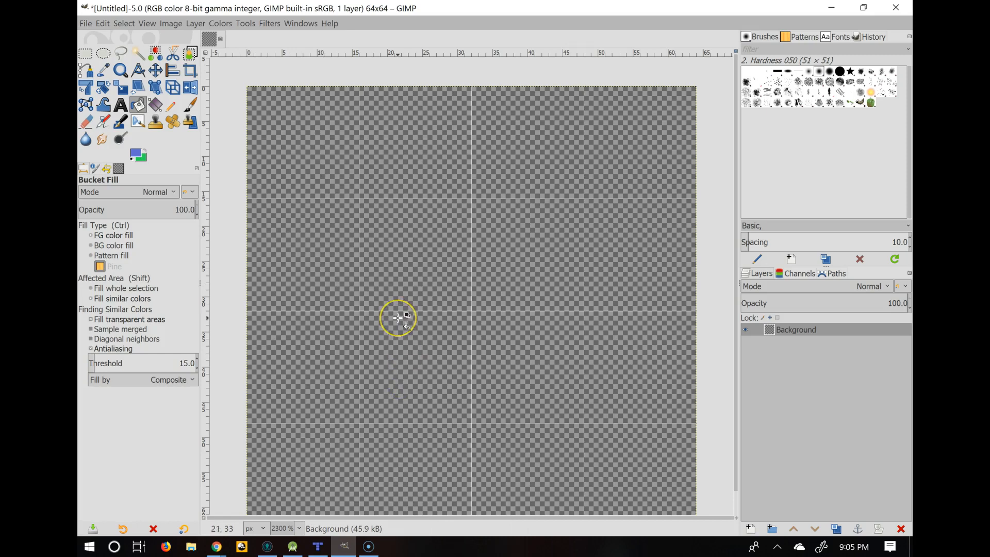
key("shift")
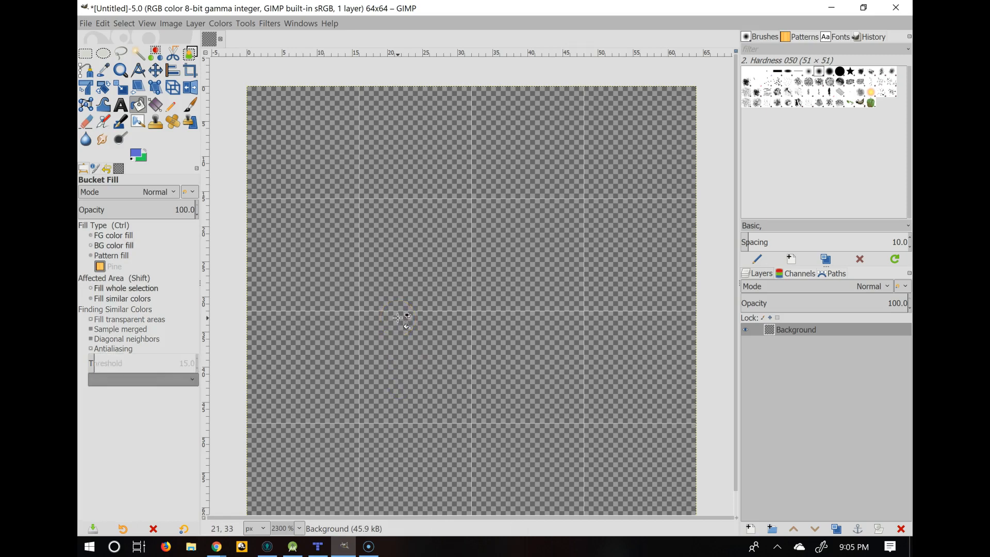
right_click(380, 236)
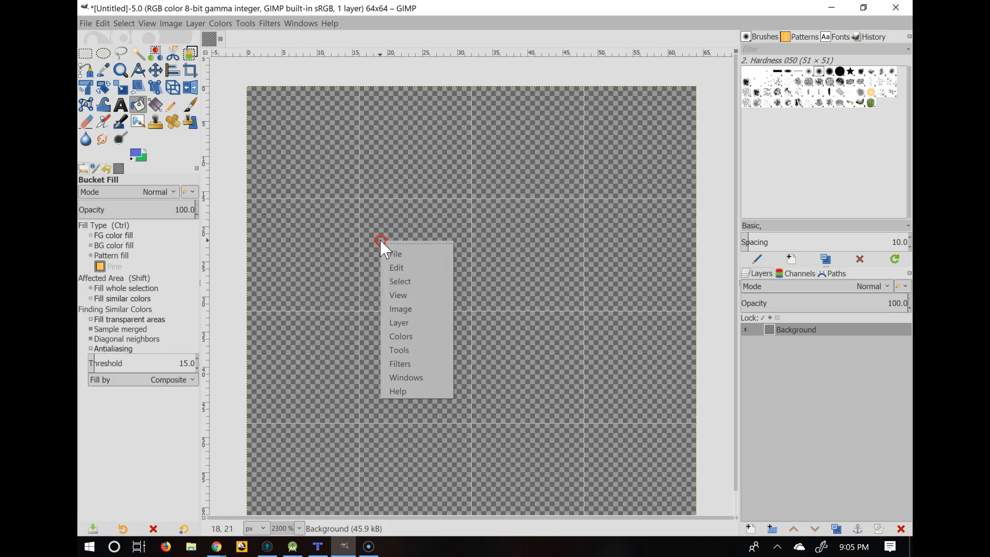
mouse_move(400, 296)
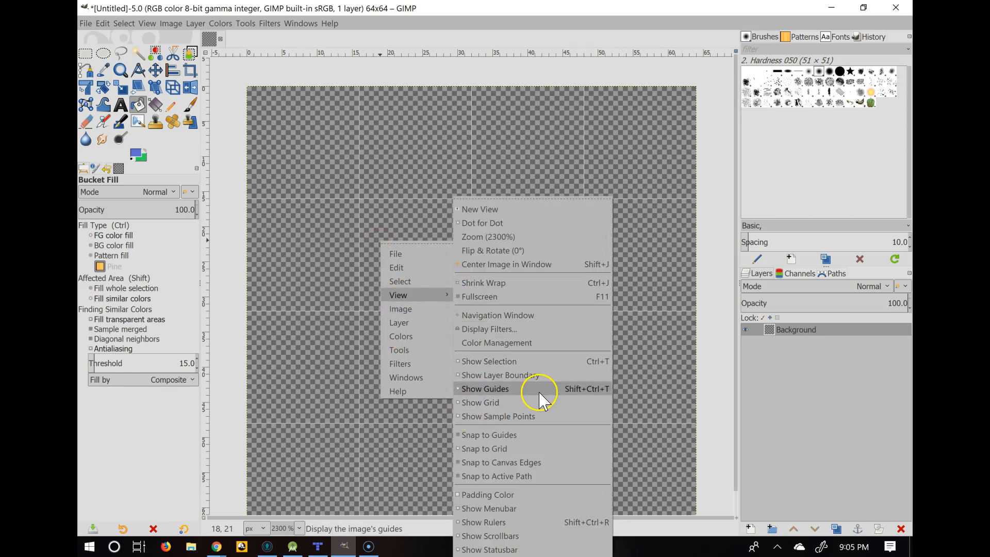
left_click(513, 390)
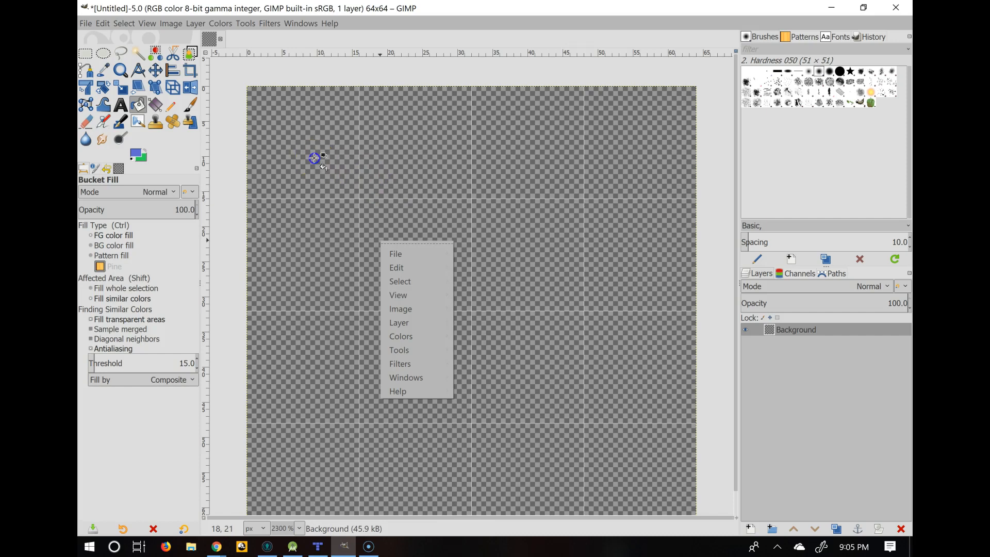
left_click(389, 136)
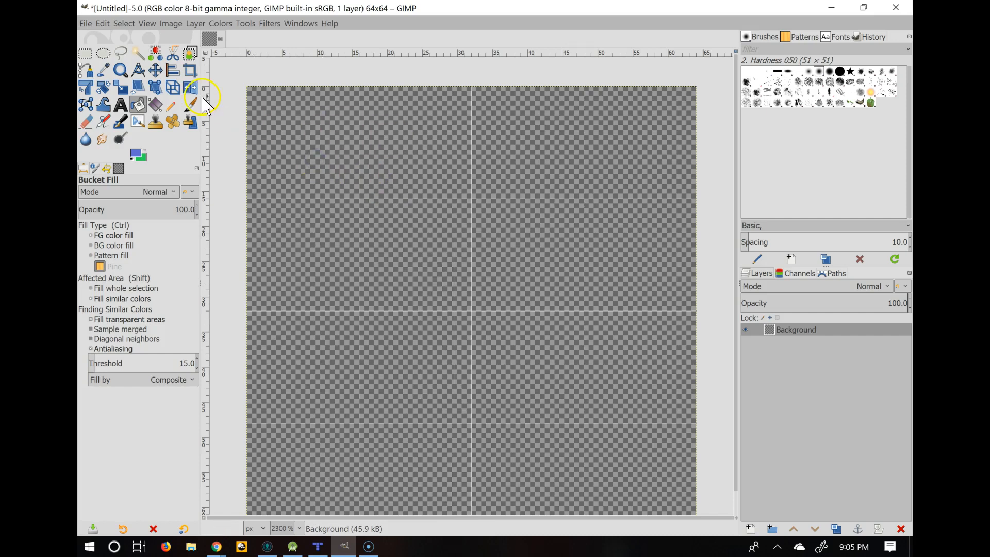
Step: Make a 16 × 16 px rectangular selection over the upper-left grid cell of the image, at position 0, 0
left_click(85, 53)
left_click(83, 53)
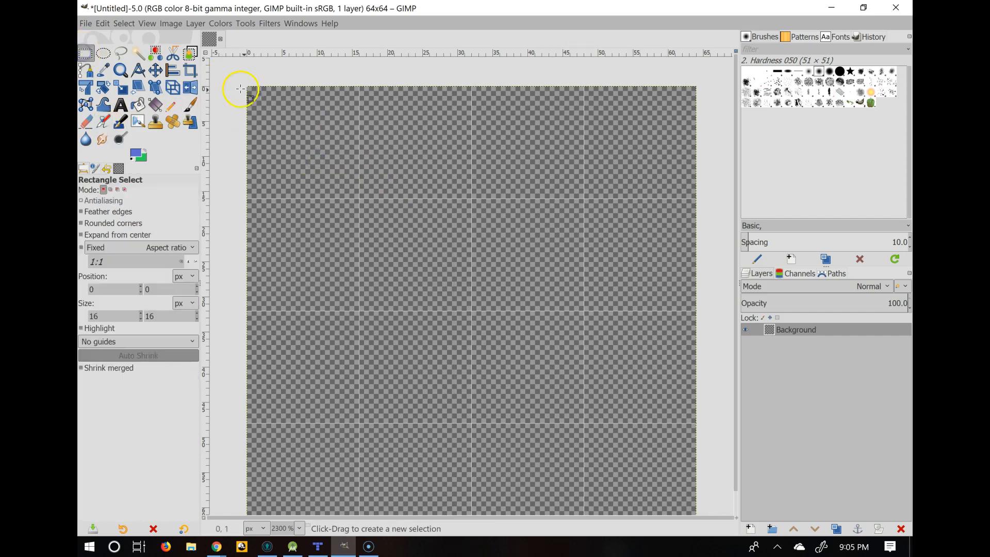
left_click_drag(247, 85, 360, 199)
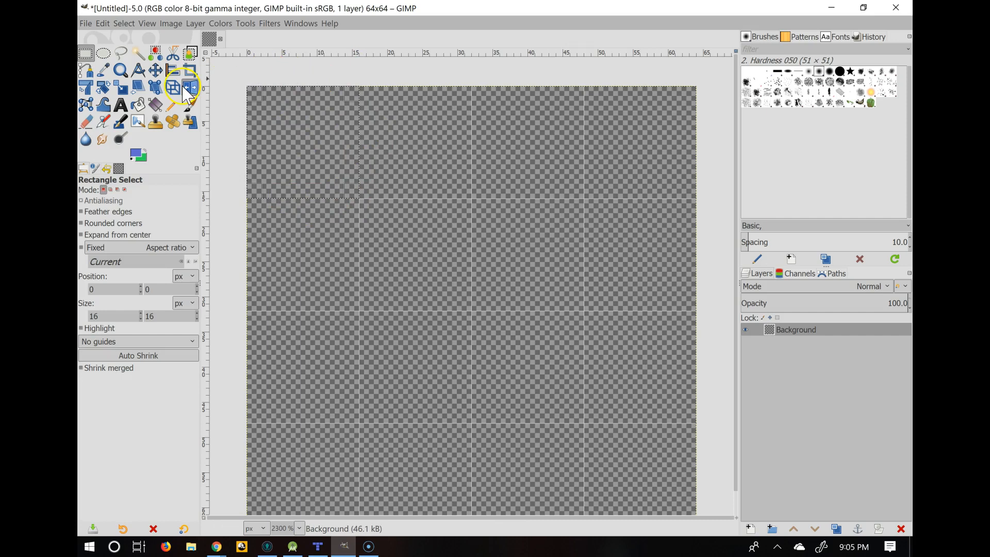
Step: Set the foreground color to dark blue 1428bc and bucket-fill the selected upper-left cell with it
left_click(140, 105)
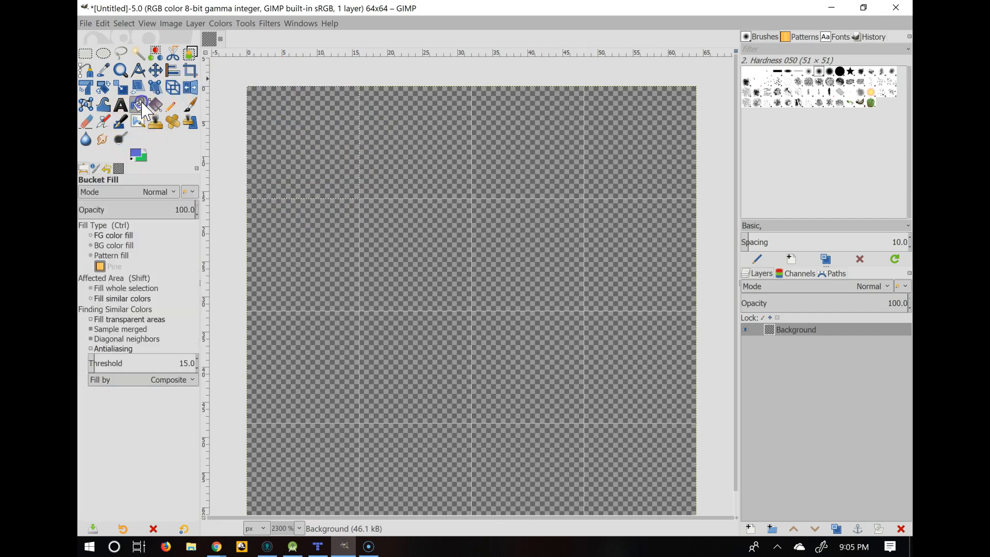
left_click(137, 154)
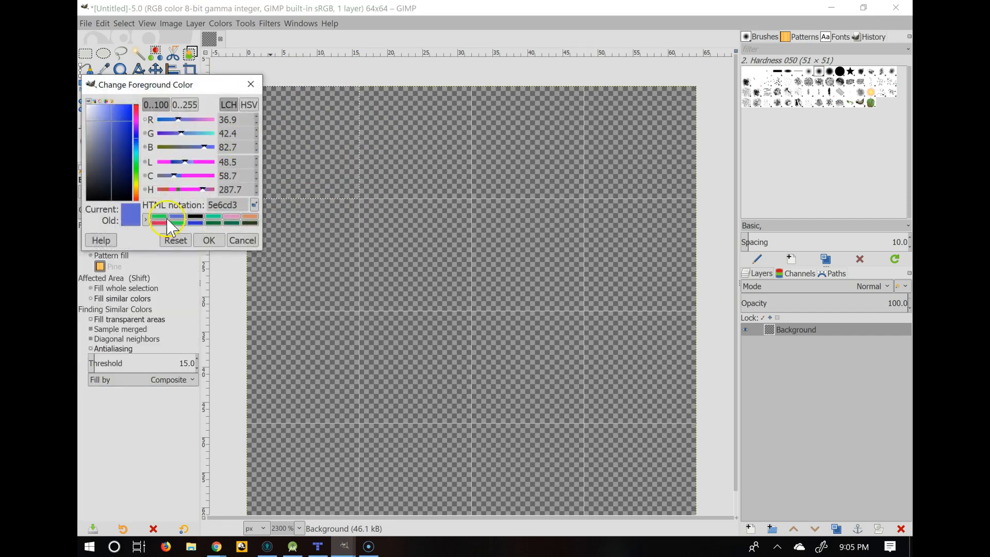
left_click_drag(112, 116, 127, 131)
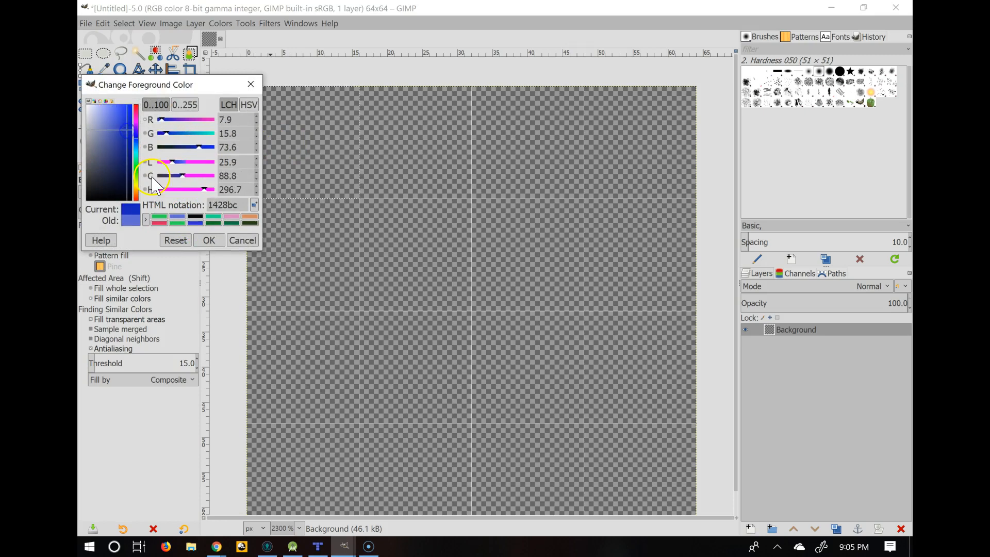
left_click(212, 241)
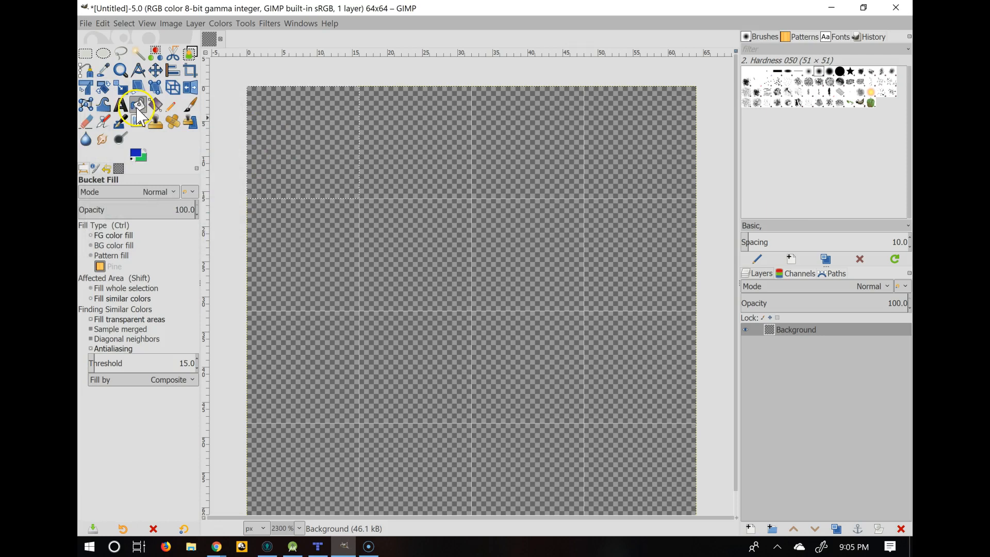
left_click(272, 133)
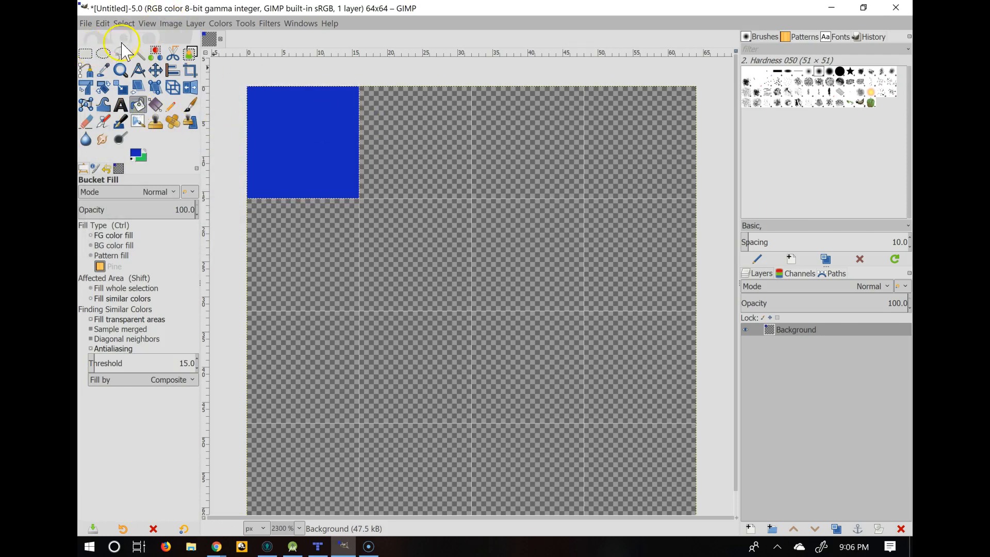
Step: Make a 16 × 16 px rectangular selection over the grid cell beside the blue tile, at position 16, 0
left_click(86, 53)
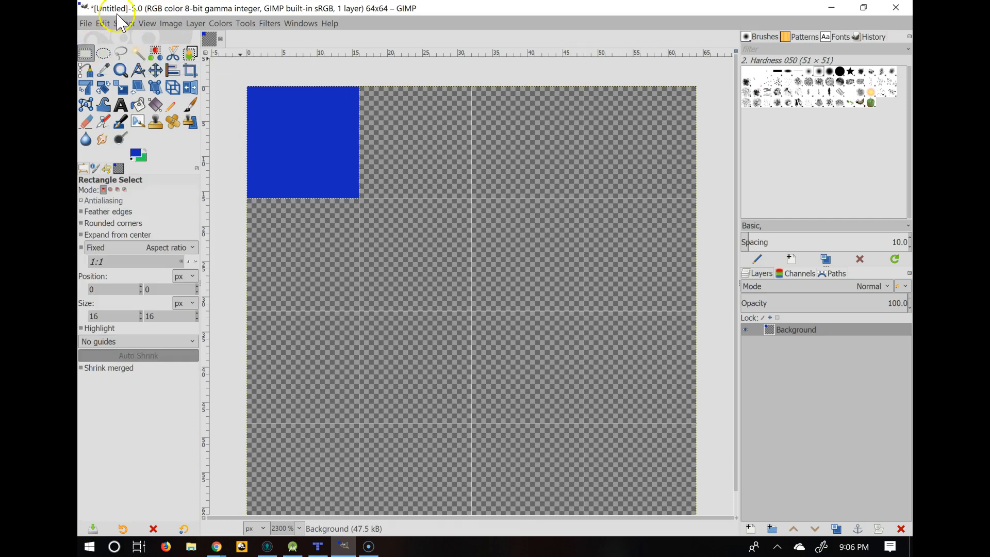
left_click(170, 23)
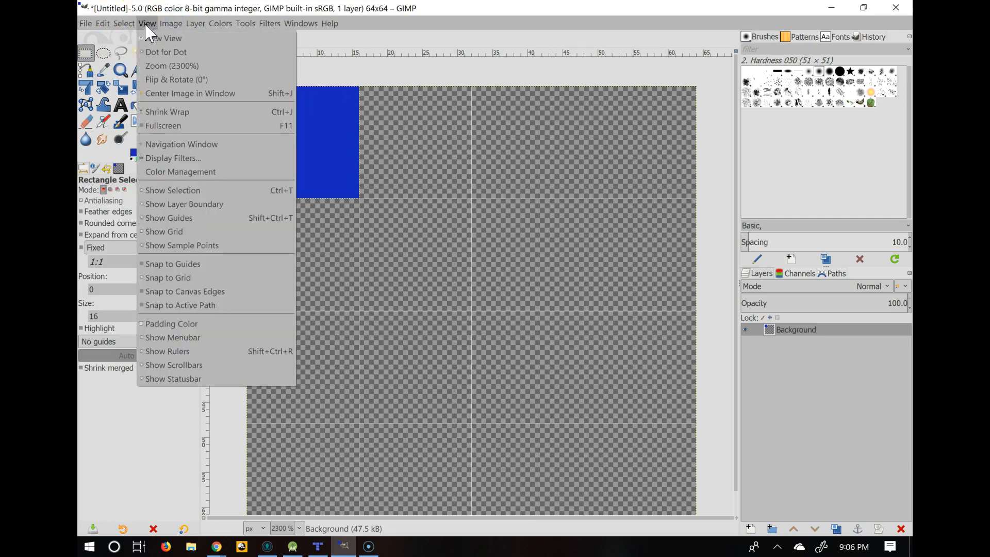
left_click(126, 38)
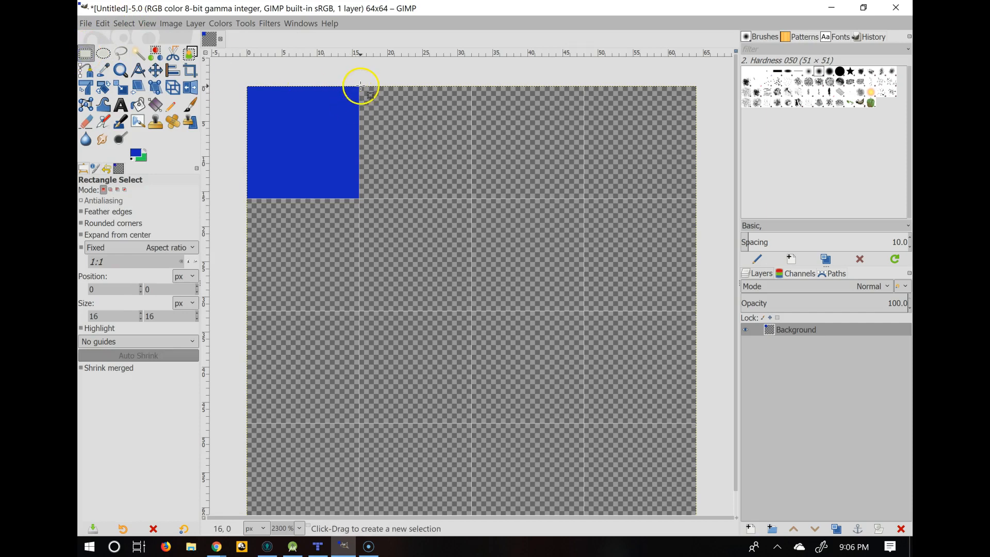
left_click_drag(359, 87, 472, 200)
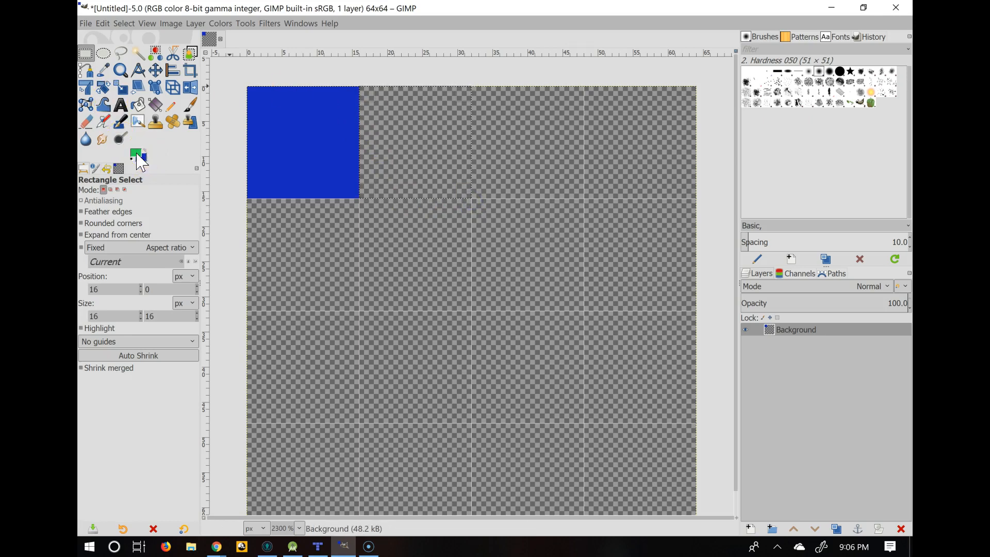
Step: Bucket-fill the selected second cell with the green foreground color, keeping that color as it is
left_click(136, 153)
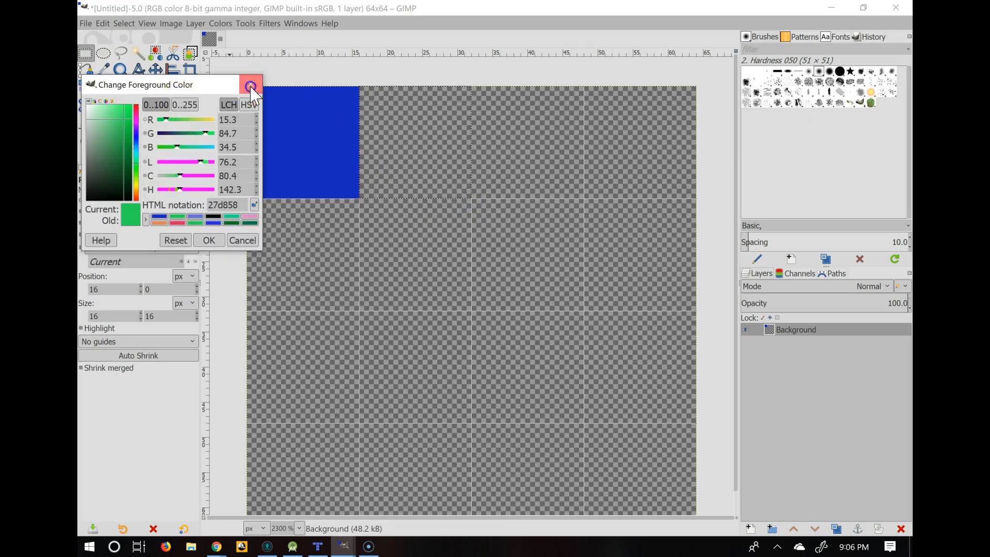
left_click(250, 84)
left_click(138, 105)
left_click(381, 120)
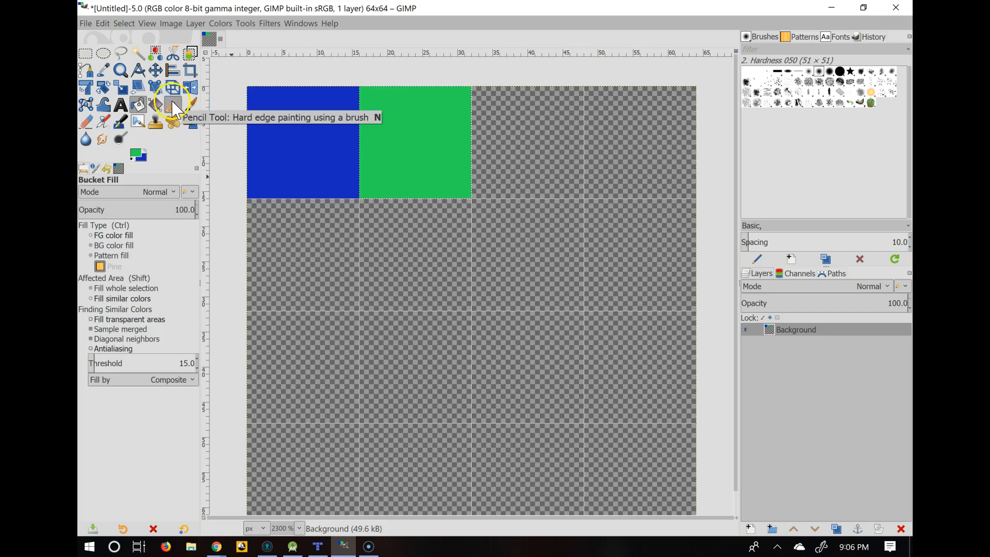
Step: Set the foreground color to dark gray 616161 and try painting with the Paintbrush in the cell below the blue tile
left_click(191, 107)
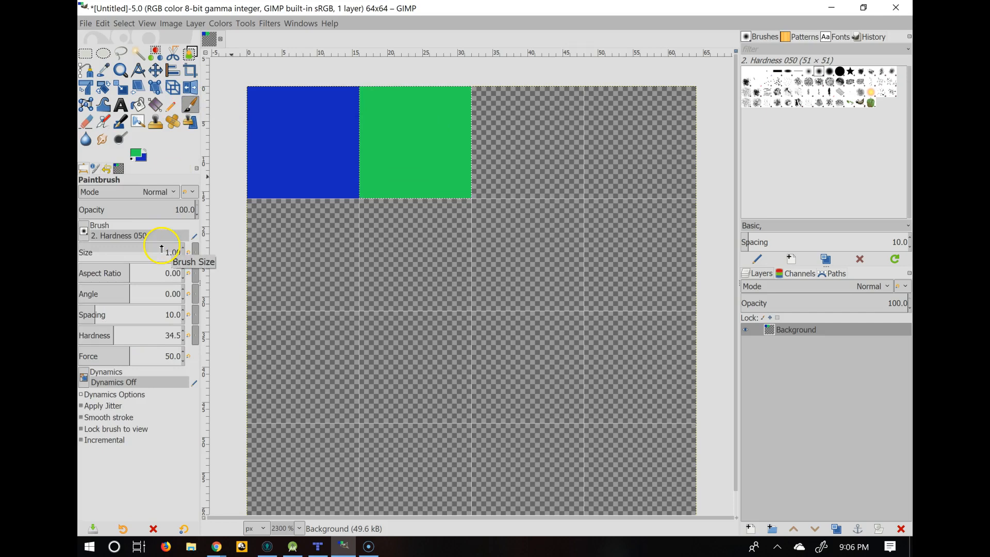
left_click(136, 153)
left_click(108, 165)
left_click_drag(107, 163, 86, 165)
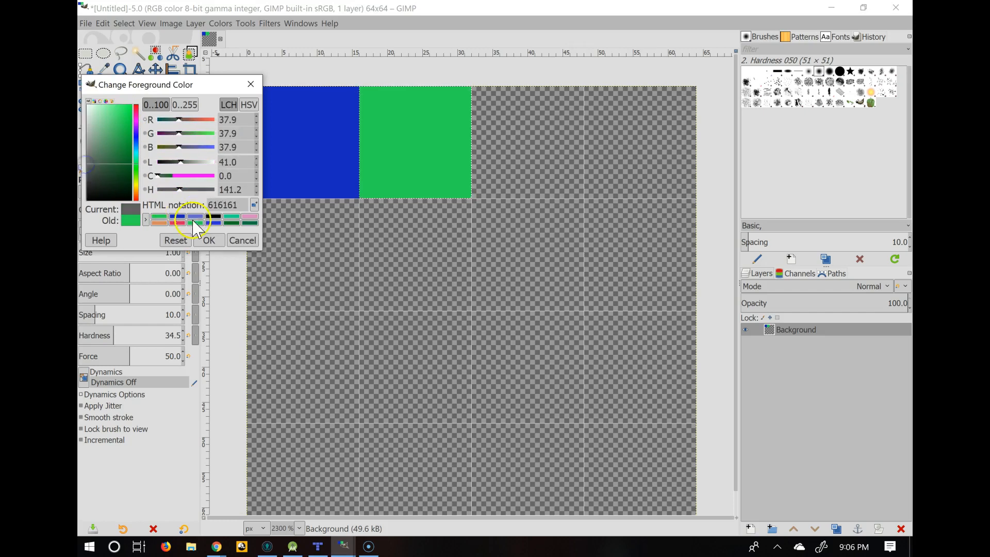
left_click(208, 241)
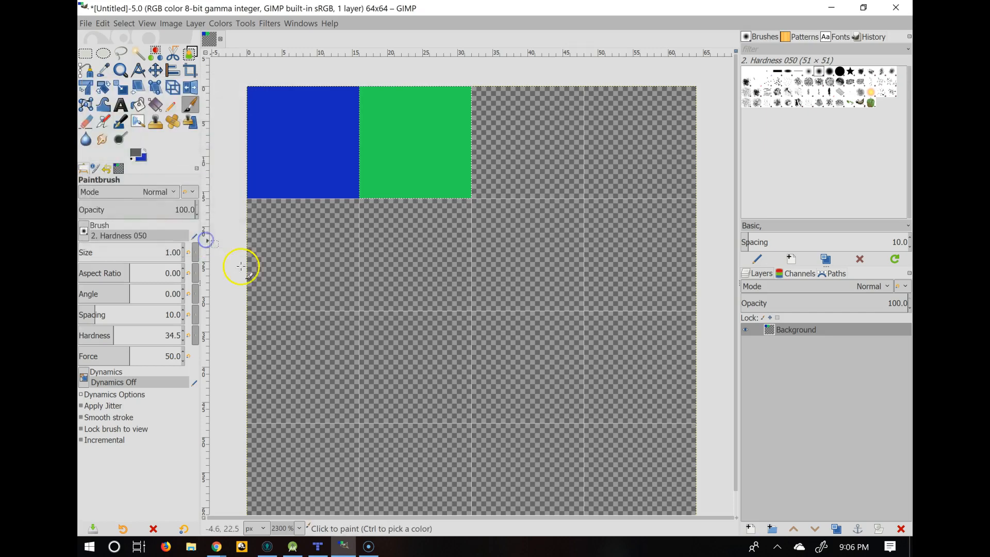
left_click(250, 297)
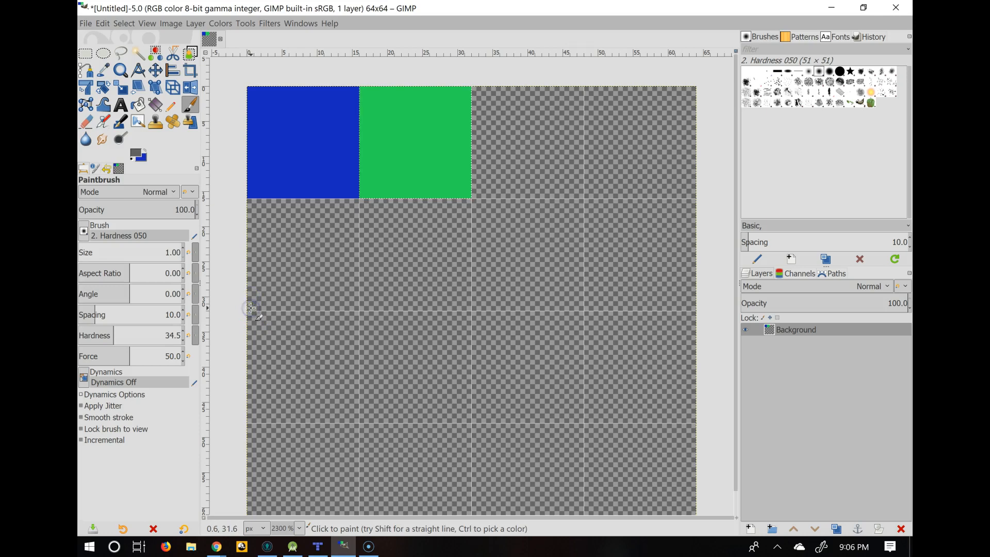
Step: Clear the selection and make a 16 × 16 px rectangular selection over the cell below the blue tile, at position 0, 16
left_click(123, 23)
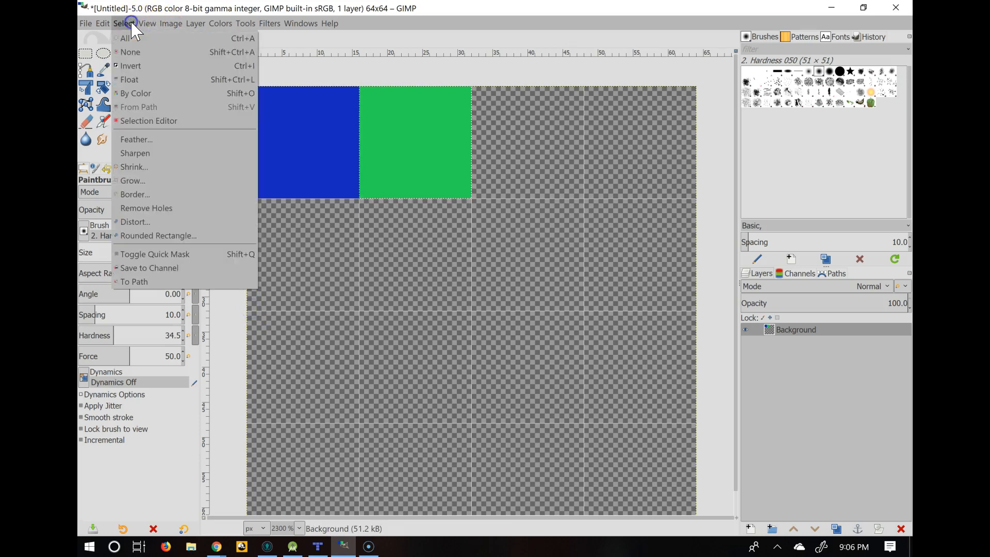
left_click(132, 54)
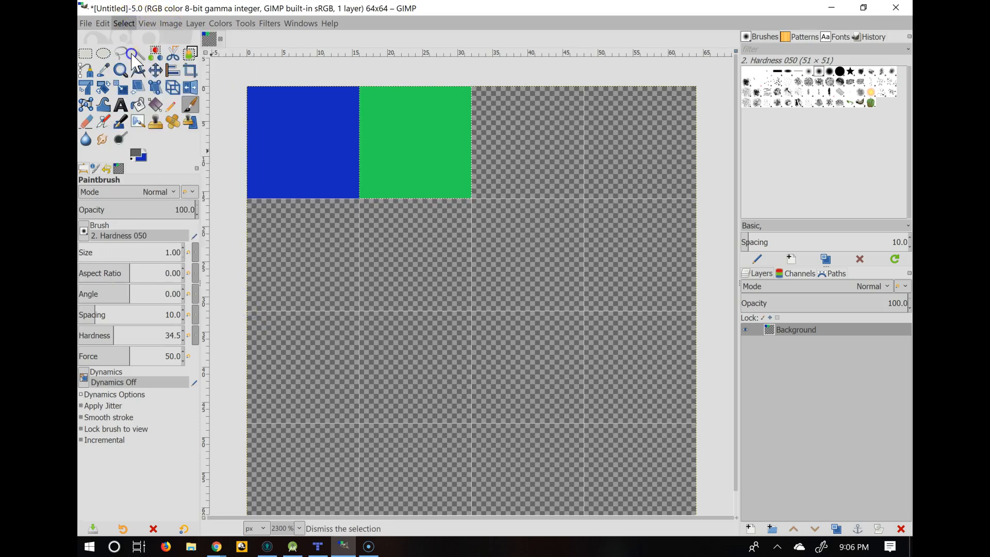
left_click(85, 53)
left_click_drag(246, 199, 356, 308)
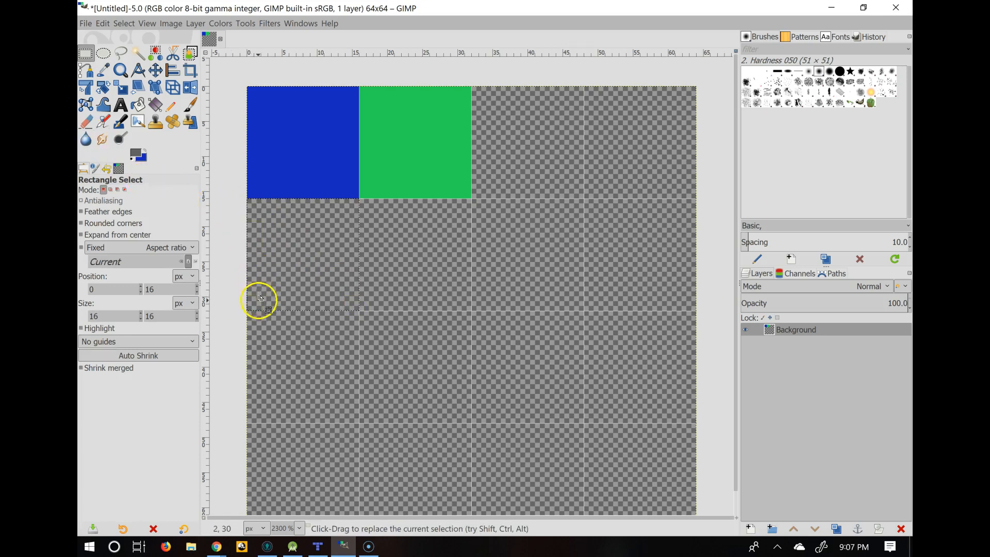
Step: Try a dab with the size 1 Paintbrush in the selected cell's lower-left corner, keeping the foreground color 616161
left_click(190, 104)
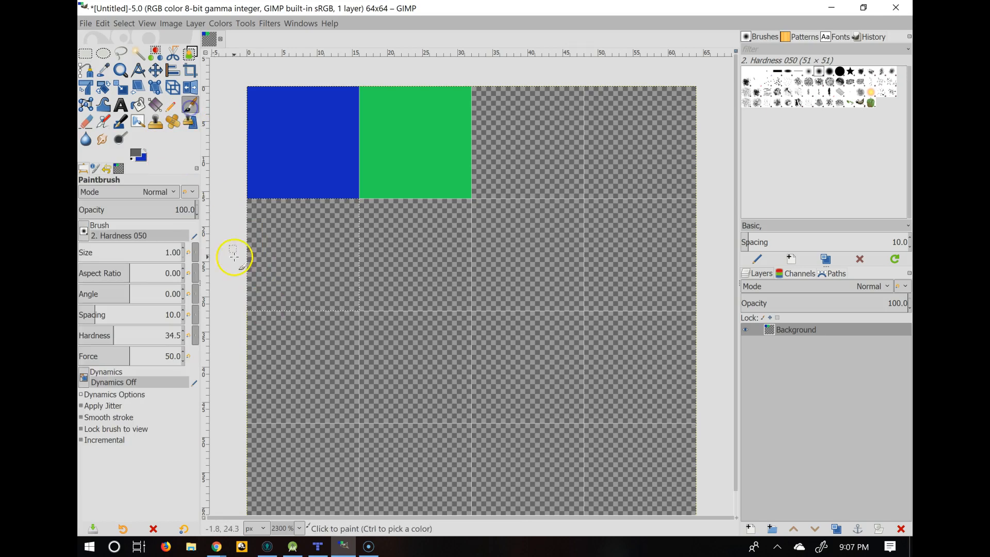
left_click(253, 305)
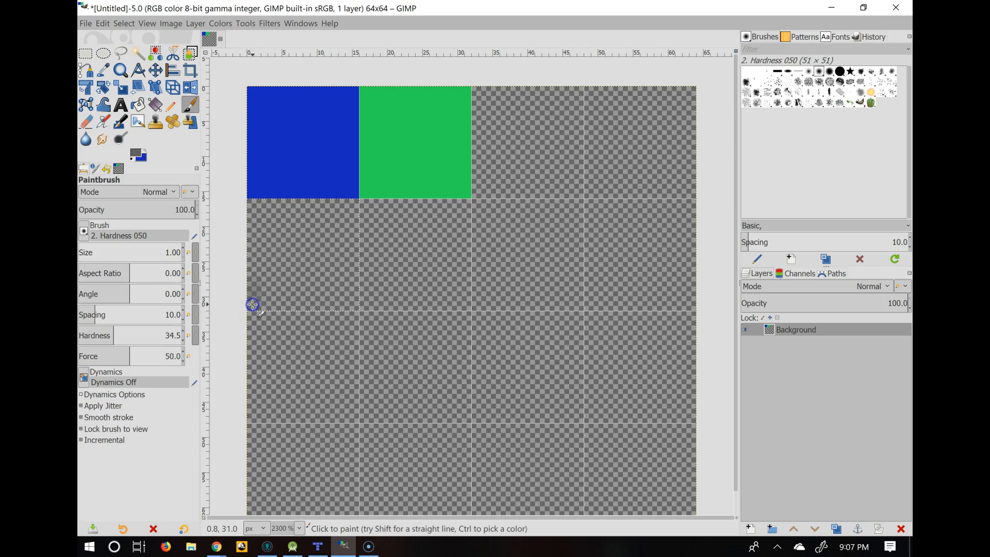
left_click(138, 153)
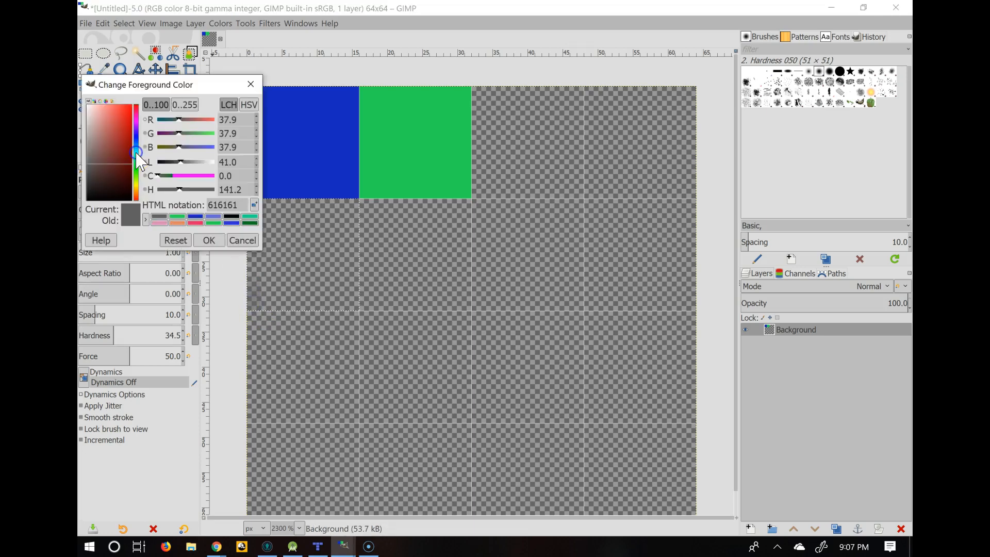
left_click(209, 240)
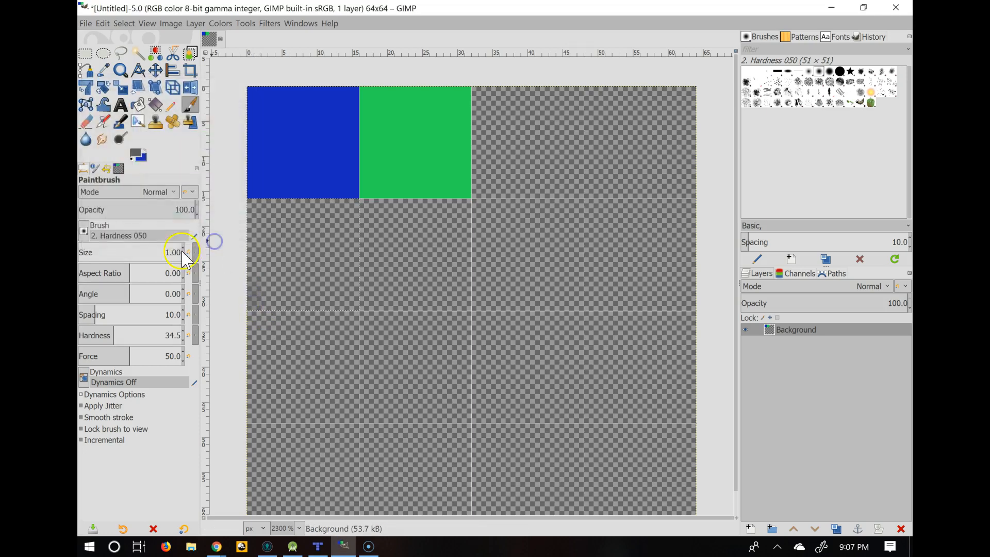
Step: Set the Paintbrush size to 2 and its hardness to 100
left_click(183, 249)
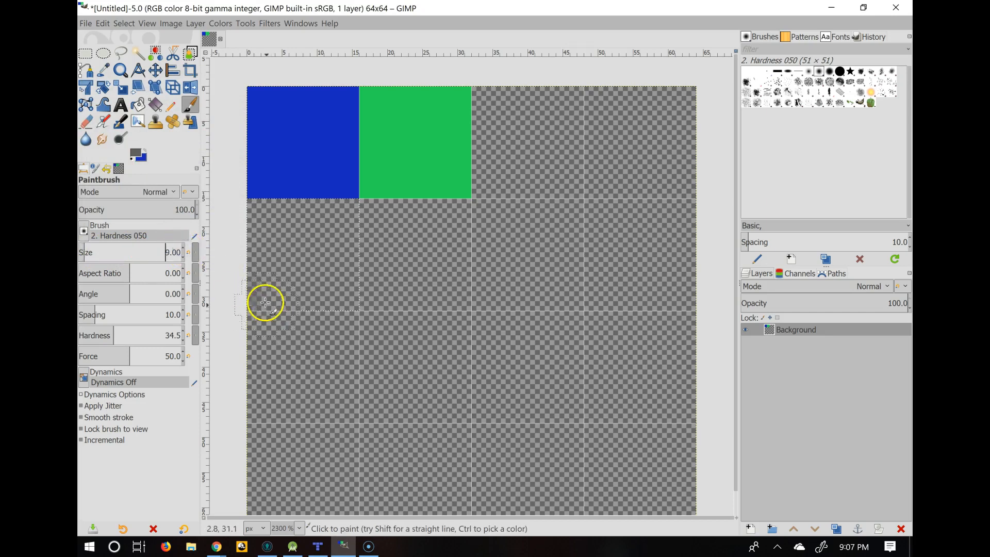
left_click(184, 257)
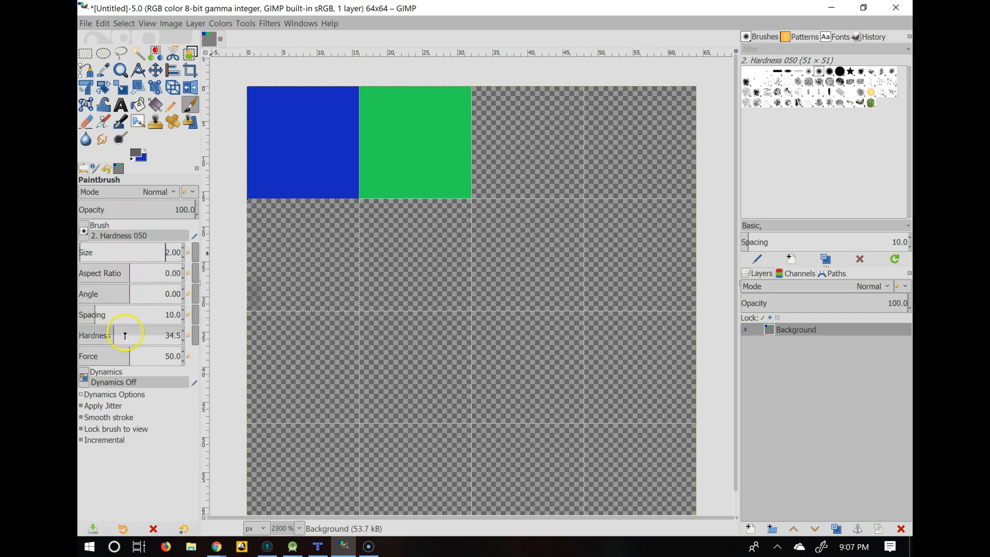
left_click(184, 332)
mouse_move(185, 337)
left_mouse_down()
mouse_move(124, 335)
mouse_move(189, 338)
left_mouse_up()
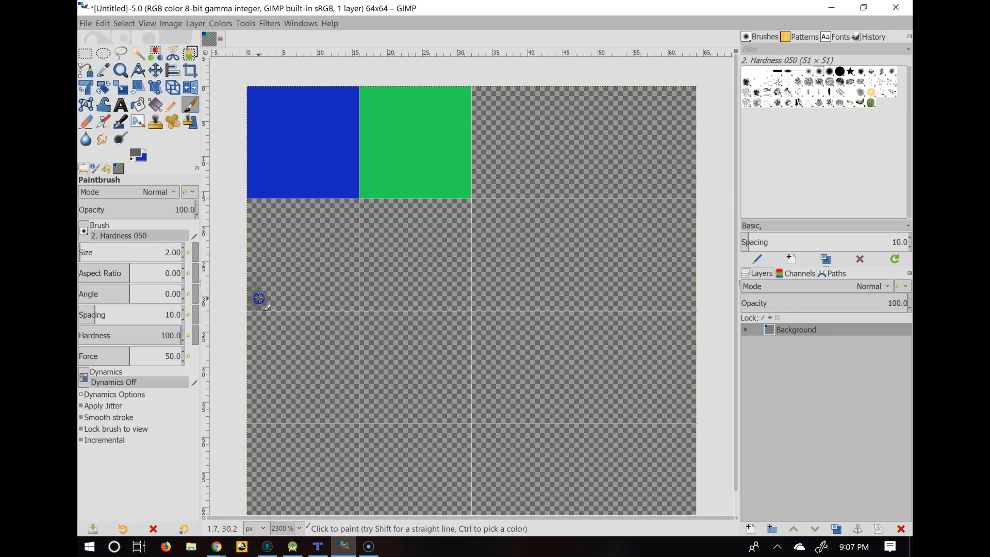
Step: Paint a thick dark gray arch inside the selected cell and fill its interior with light gray a2a2a2 brush strokes
mouse_move(259, 280)
left_mouse_down()
mouse_move(275, 247)
mouse_move(320, 238)
mouse_move(339, 258)
mouse_move(341, 296)
mouse_move(332, 244)
mouse_move(302, 235)
left_mouse_up()
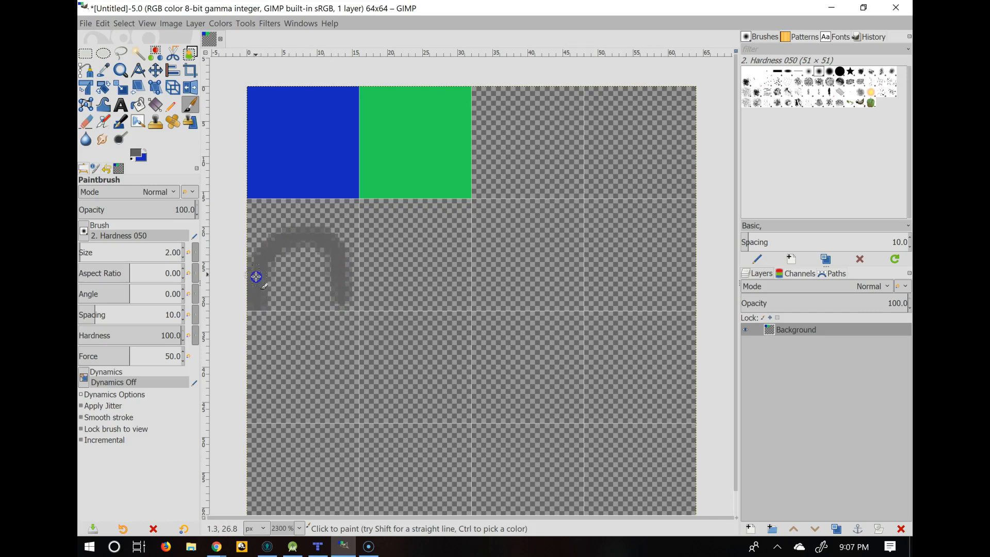
mouse_move(266, 246)
left_mouse_down()
mouse_move(288, 230)
mouse_move(337, 233)
mouse_move(349, 290)
mouse_move(342, 237)
mouse_move(303, 227)
mouse_move(269, 235)
mouse_move(257, 257)
left_mouse_up()
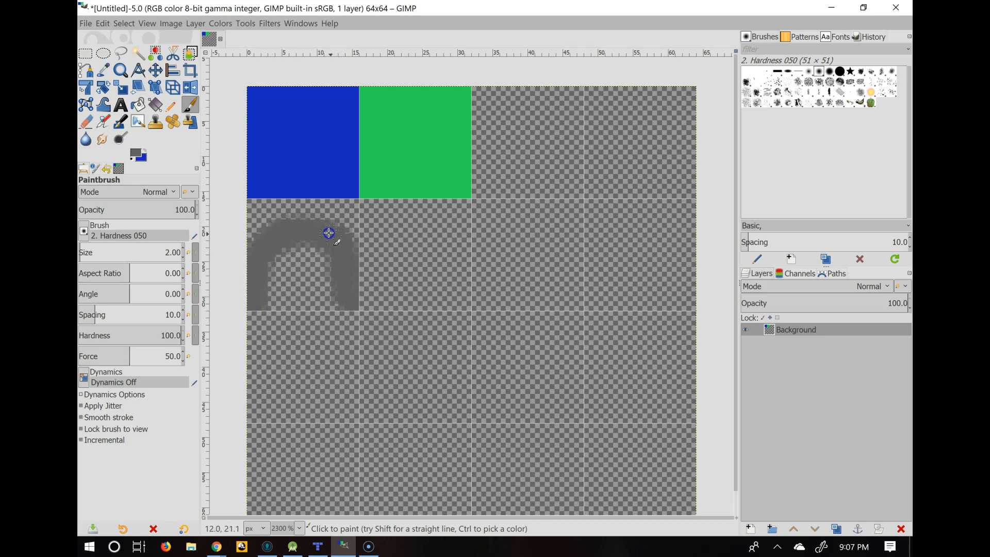
left_click(136, 151)
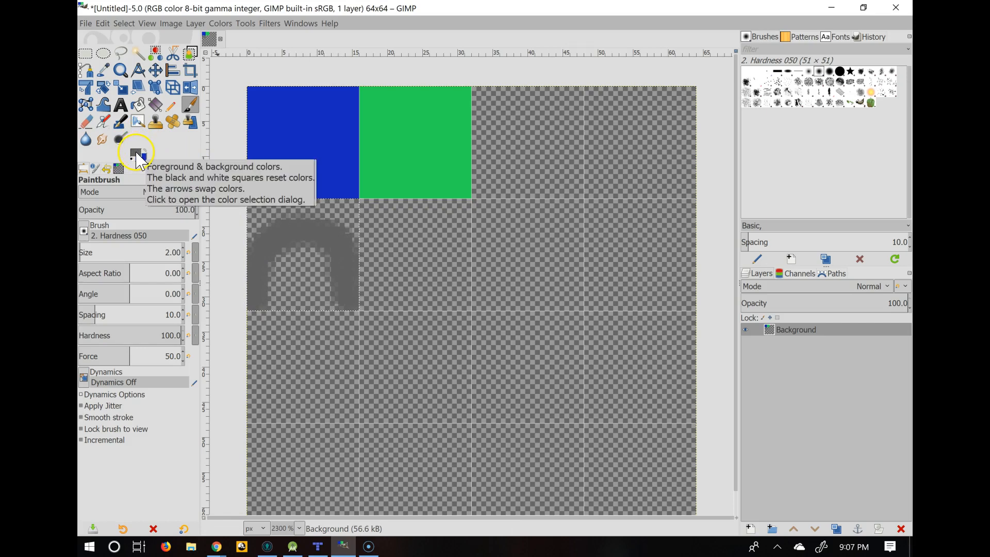
left_click(136, 152)
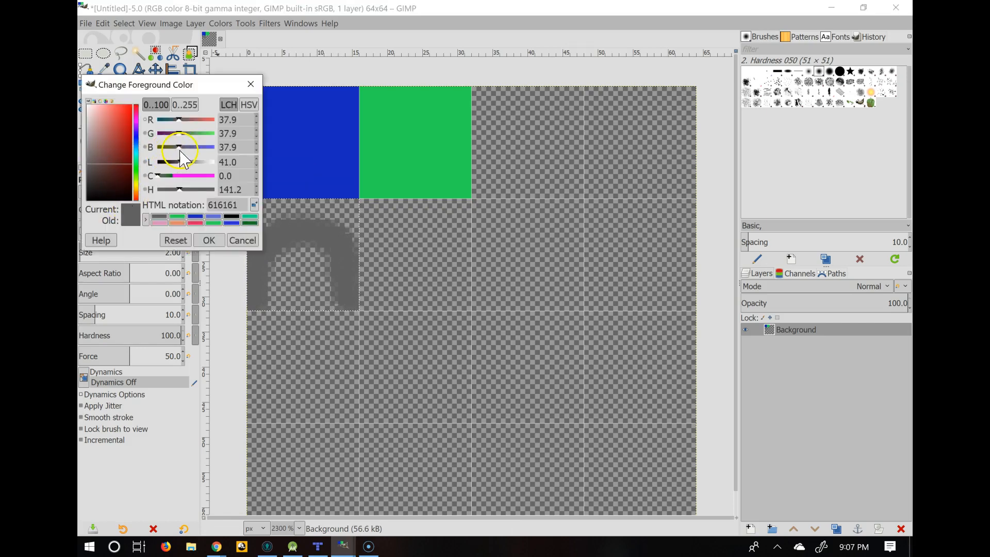
left_click_drag(182, 164, 195, 166)
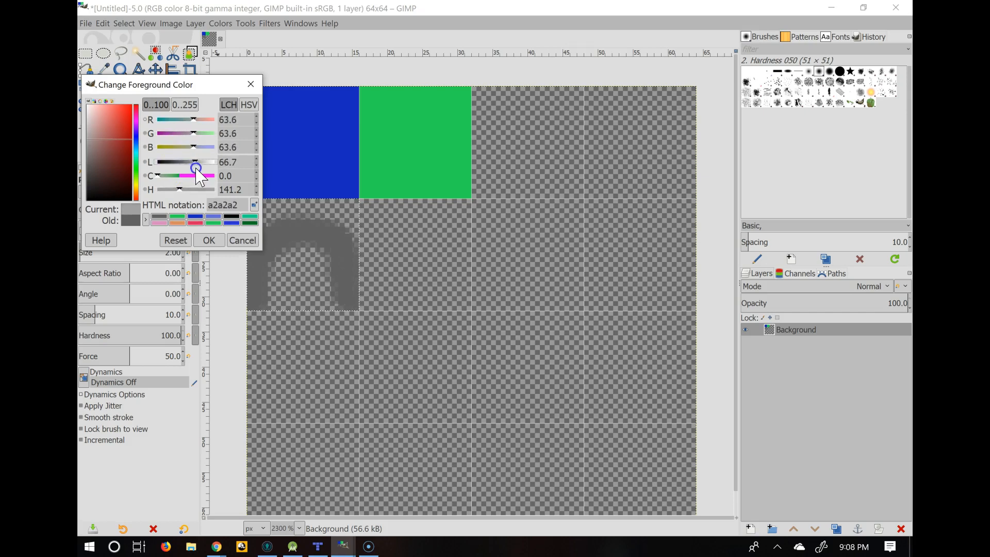
left_click(209, 241)
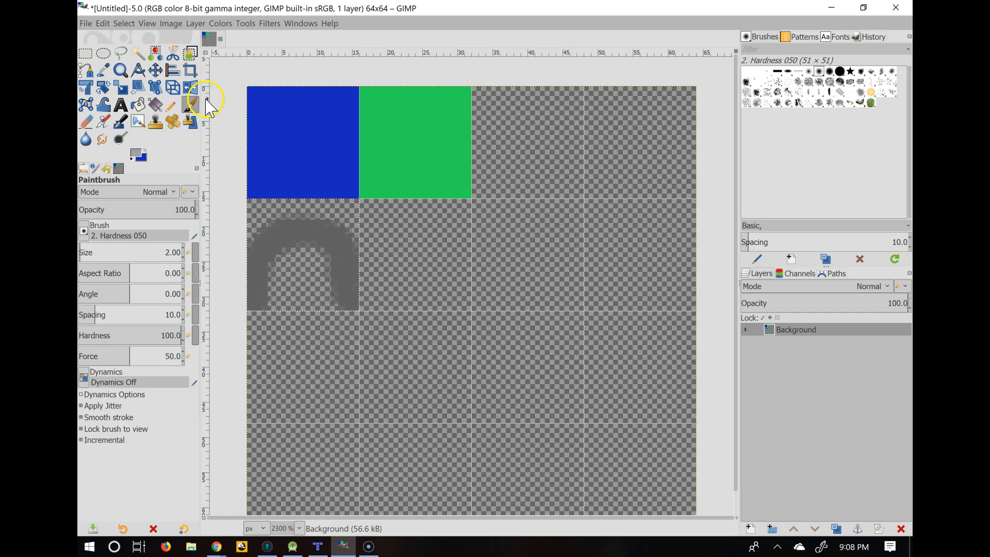
mouse_move(282, 267)
left_mouse_down()
mouse_move(297, 243)
mouse_move(322, 261)
mouse_move(330, 291)
left_mouse_up()
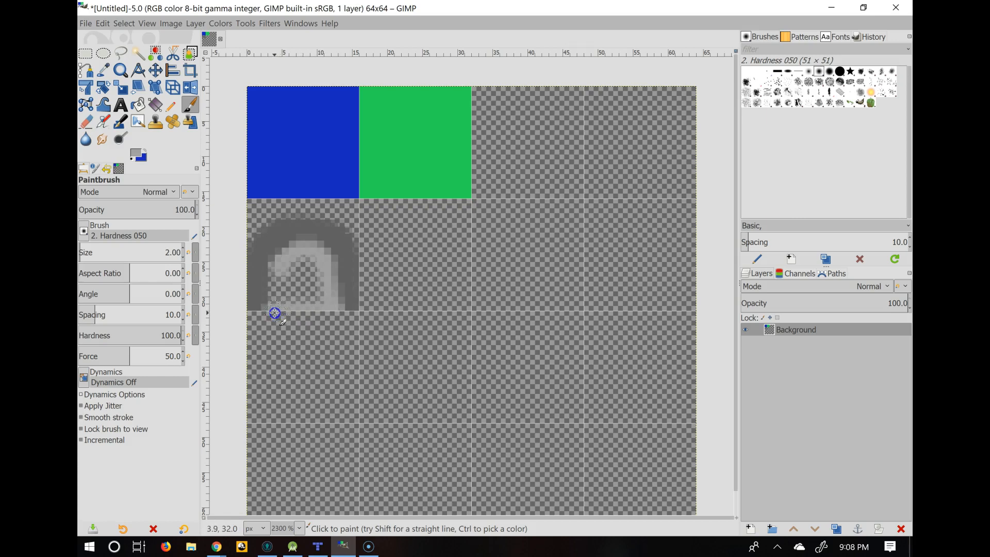
mouse_move(273, 296)
left_mouse_down()
mouse_move(283, 261)
mouse_move(321, 280)
mouse_move(288, 273)
mouse_move(292, 295)
mouse_move(305, 294)
mouse_move(272, 305)
left_mouse_up()
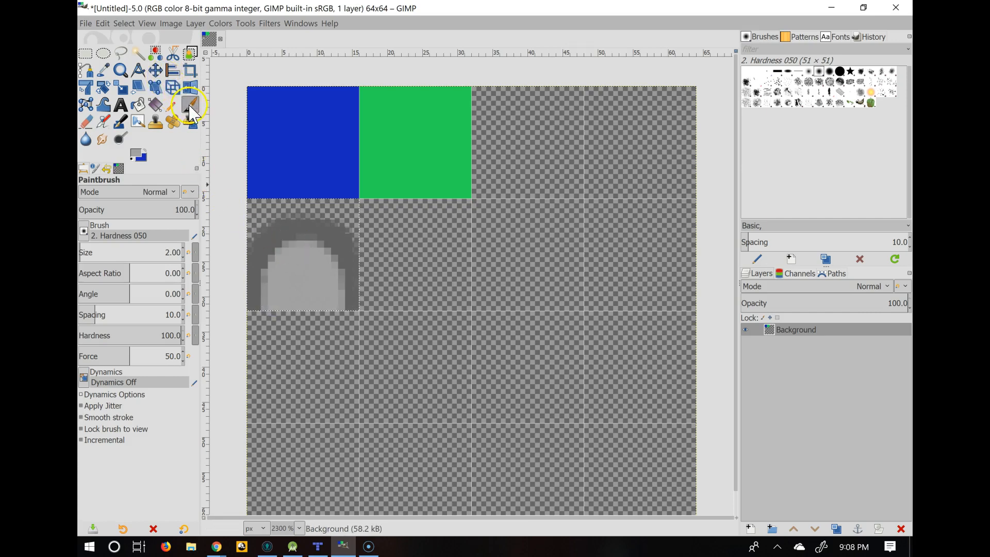
left_click(172, 105)
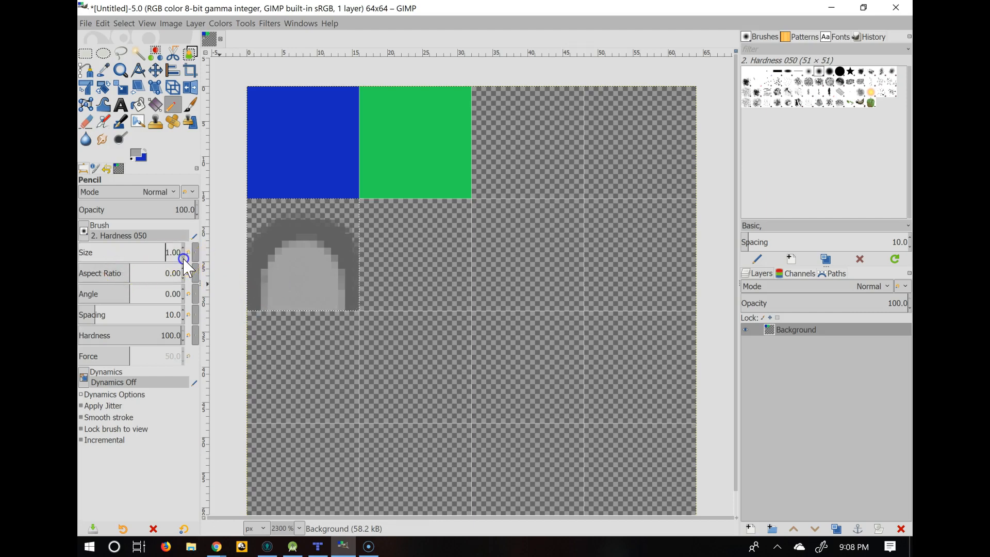
left_click(258, 287)
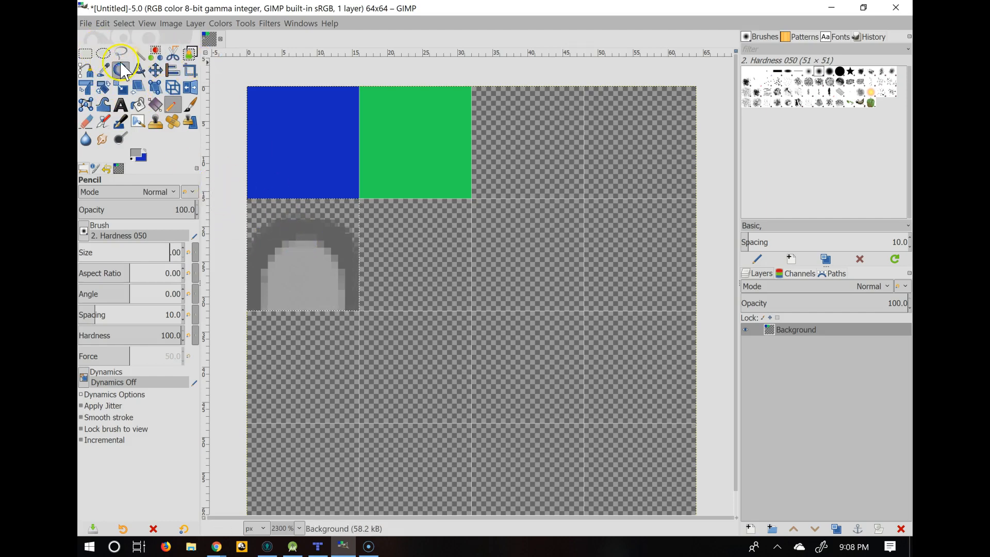
left_click(153, 107)
left_click(143, 108)
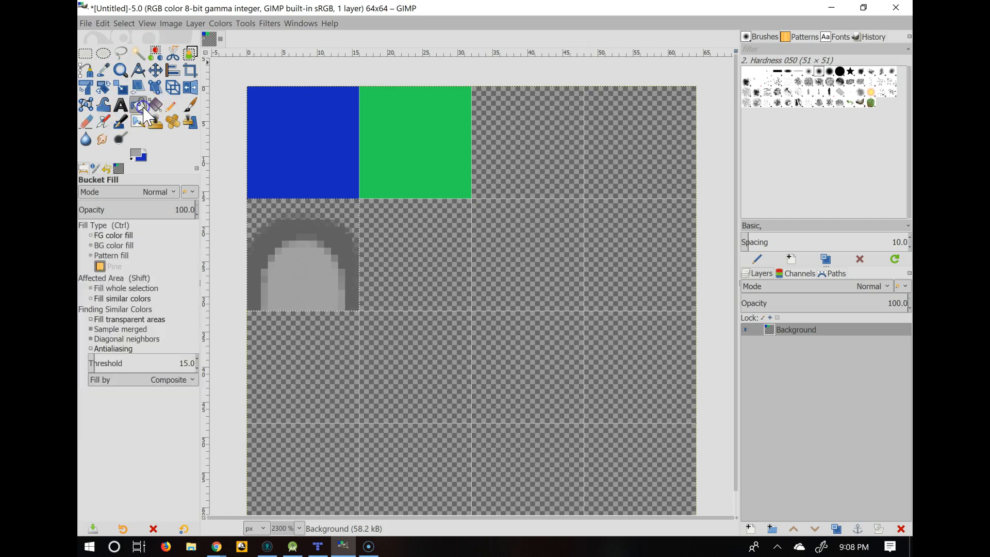
Step: Erase the painted gray arch from the selected cell with the Eraser at size 37
left_click(86, 121)
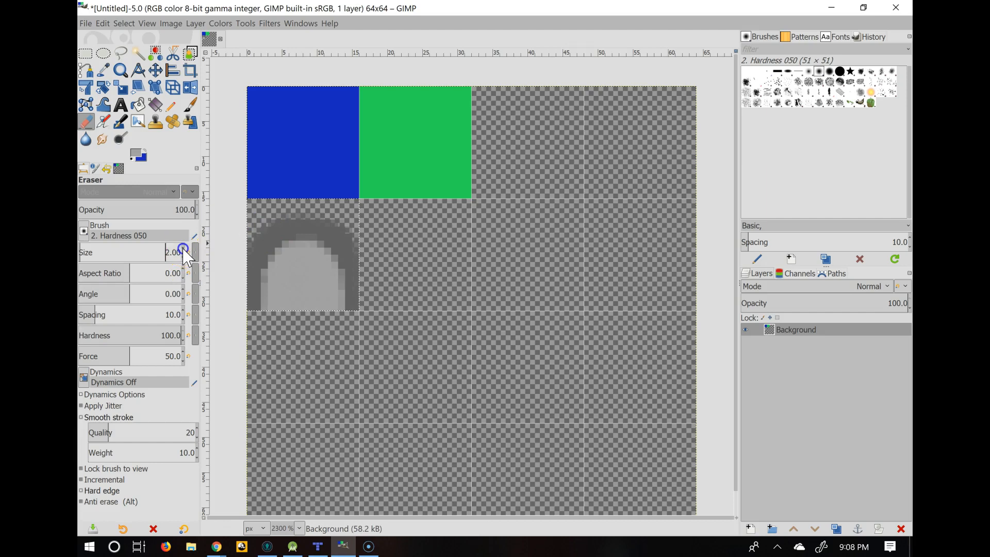
scroll(186, 256, "up", 5)
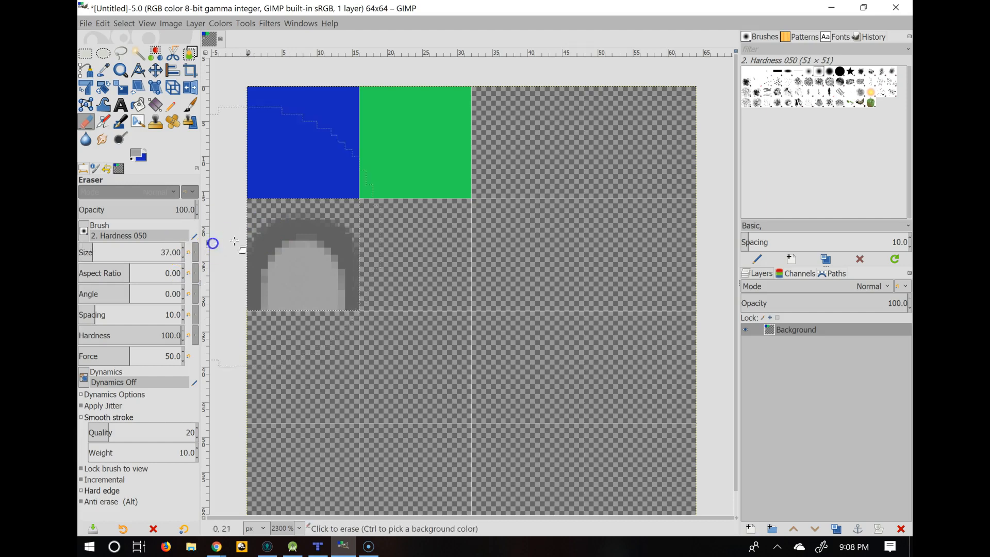
left_click(280, 257)
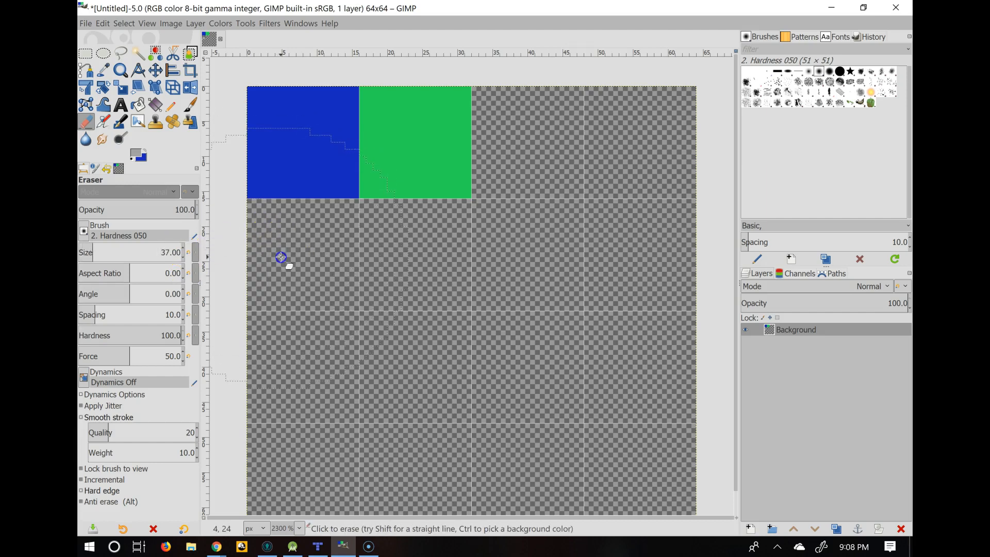
Step: Switch to the Pencil at size 1 and set the foreground color to gray 727272 for drawing in the selected cell
left_click(172, 106)
left_click(180, 256)
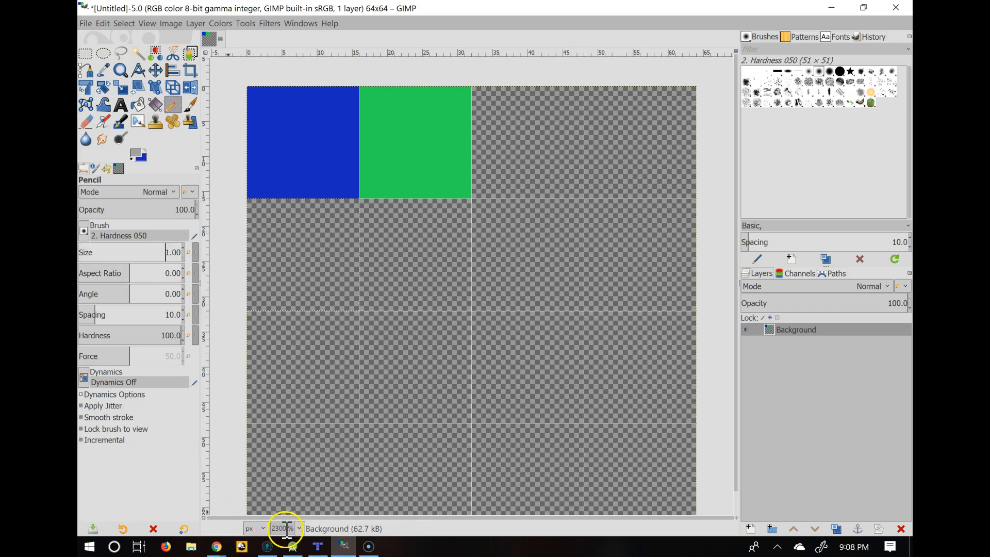
scroll(345, 366, "up", 4, "ctrl")
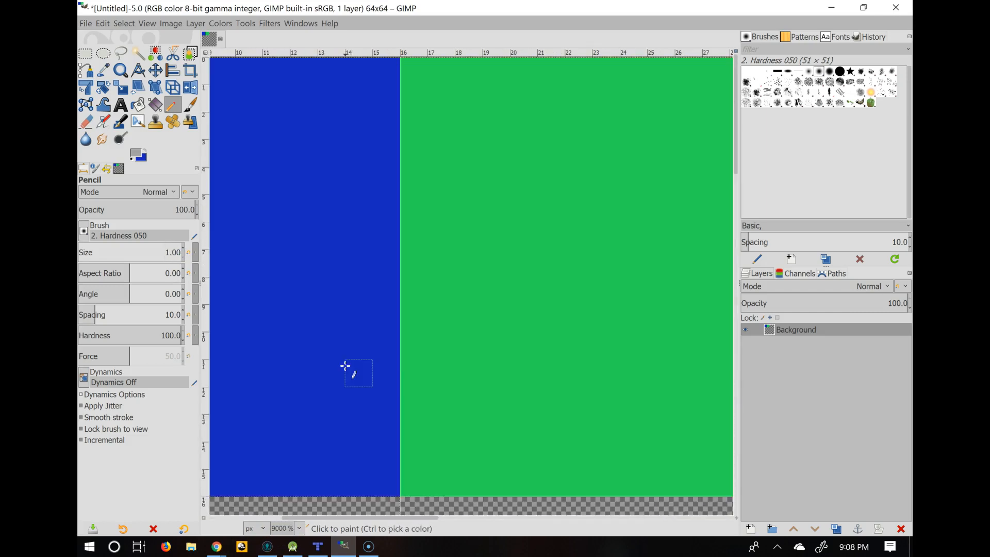
scroll(345, 366, "up", 3)
scroll(345, 365, "left", 3)
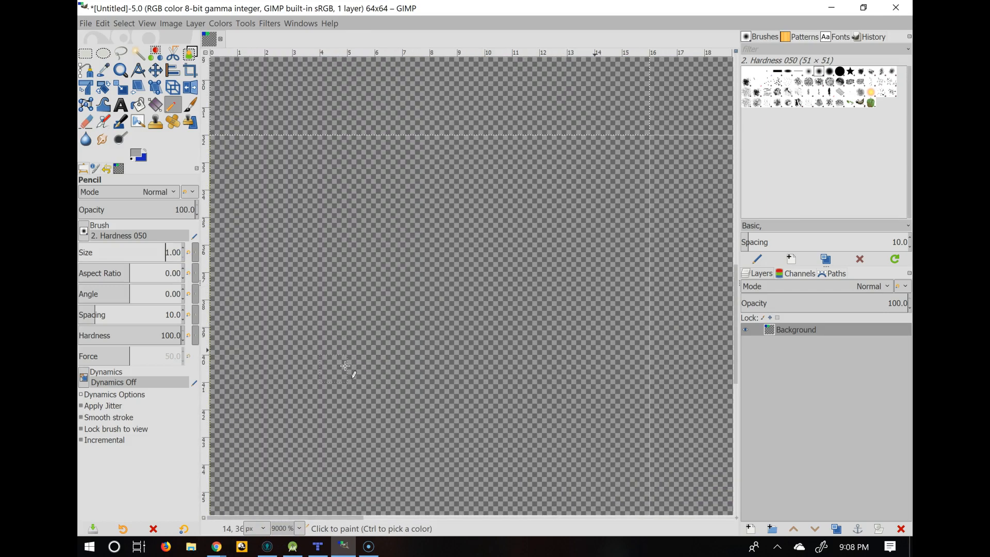
scroll(345, 366, "up", 3)
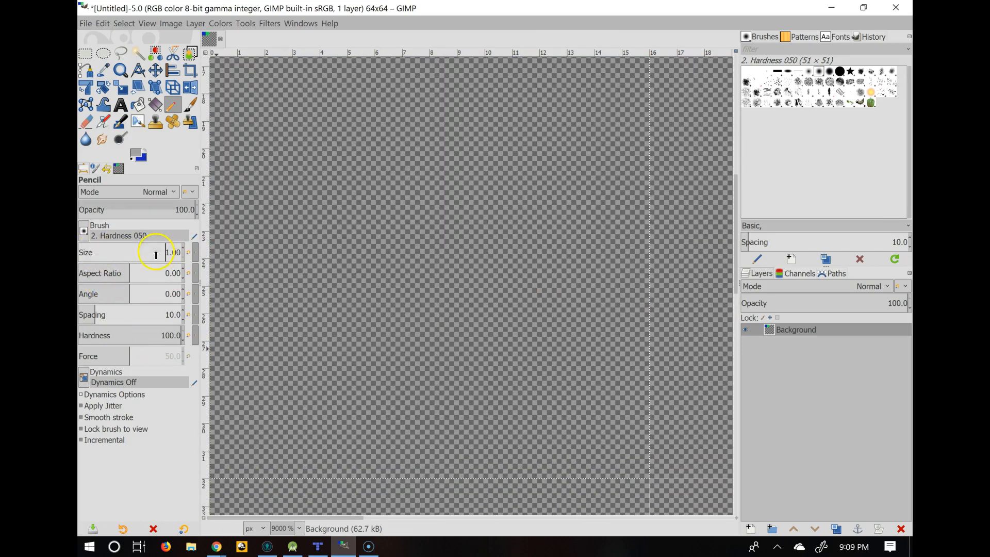
left_click(135, 153)
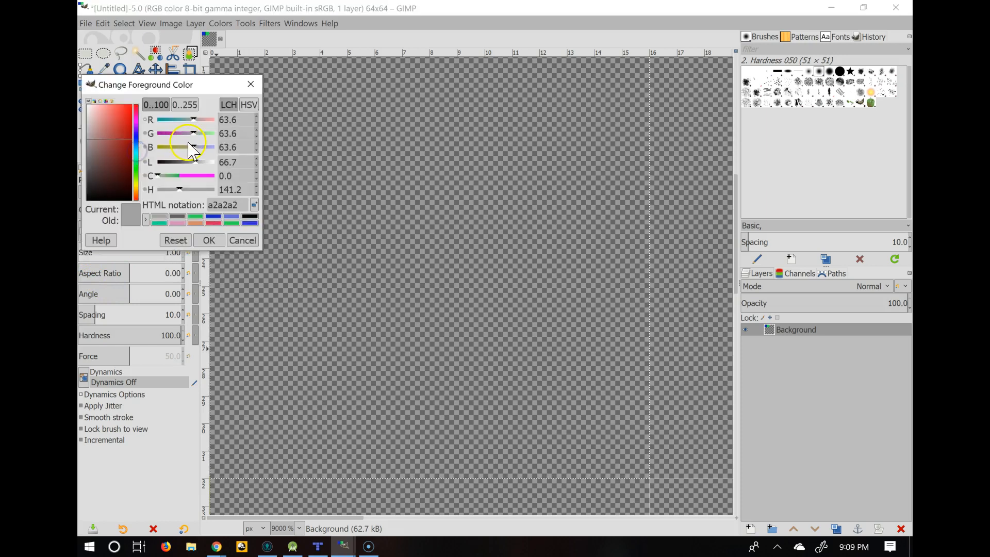
left_click_drag(195, 163, 185, 162)
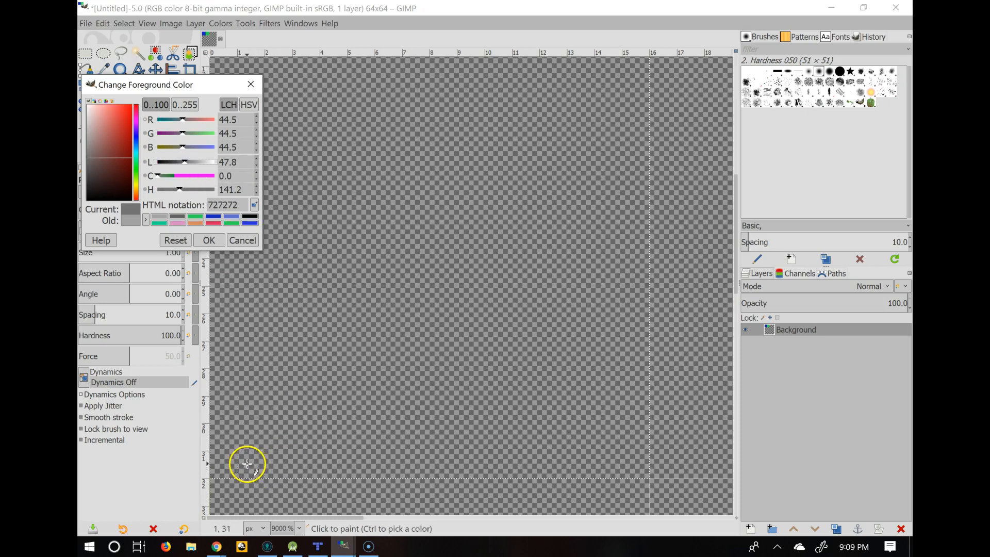
left_click(207, 240)
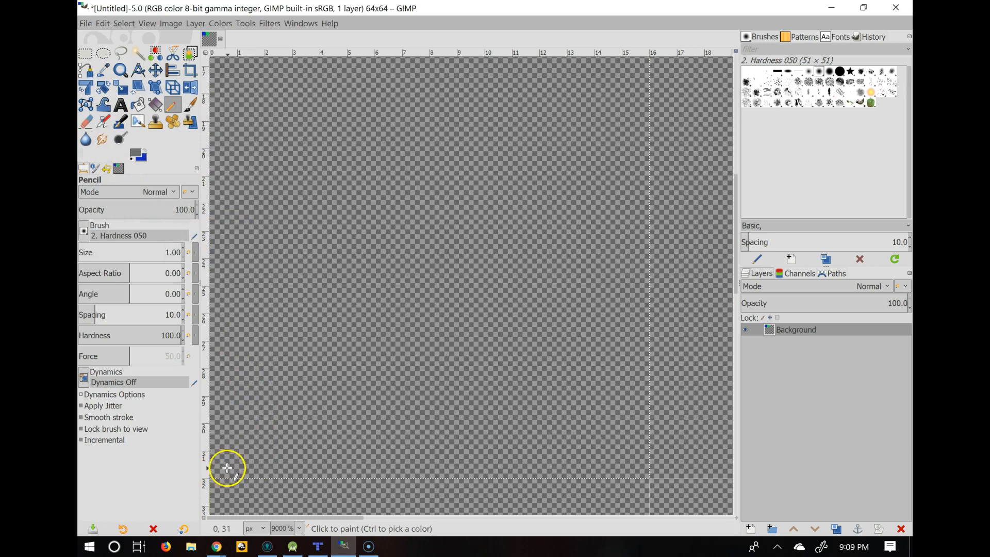
Step: Draw two vertical gray lines 5 px tall up from the selected cell's bottom edge, in pixel columns 2 and 14
left_click(274, 466)
left_click(277, 447)
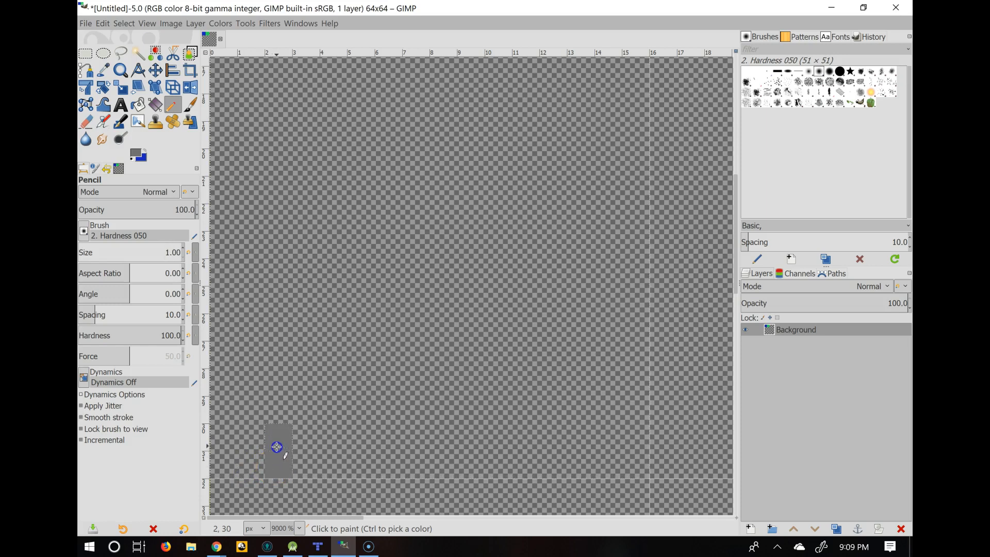
left_click(279, 411)
left_click(280, 382)
left_click(287, 347)
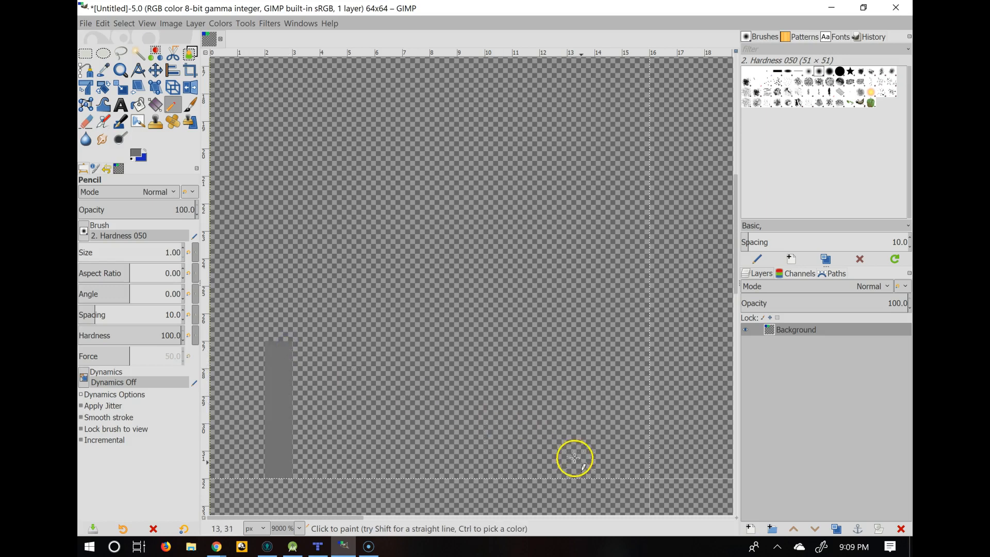
left_click_drag(608, 468, 607, 357)
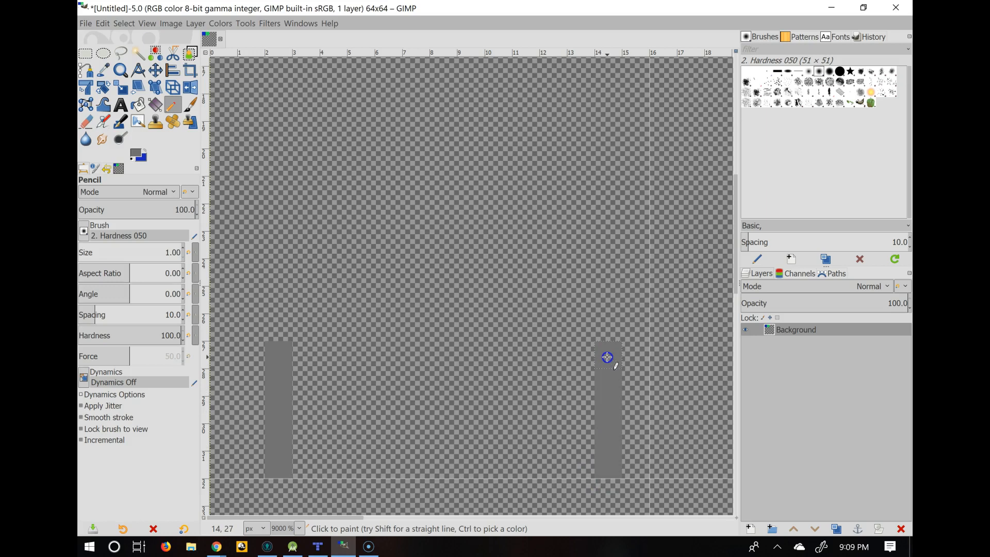
Step: Join the two vertical lines into an arch with diagonal corner pixels and a 7 px horizontal line across pixel row 24
left_click(588, 332)
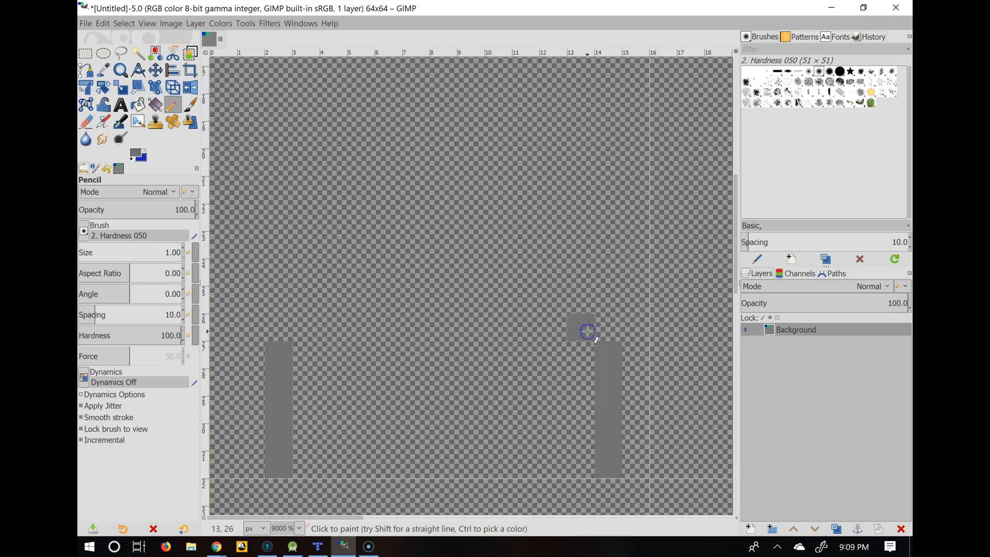
left_click(553, 303)
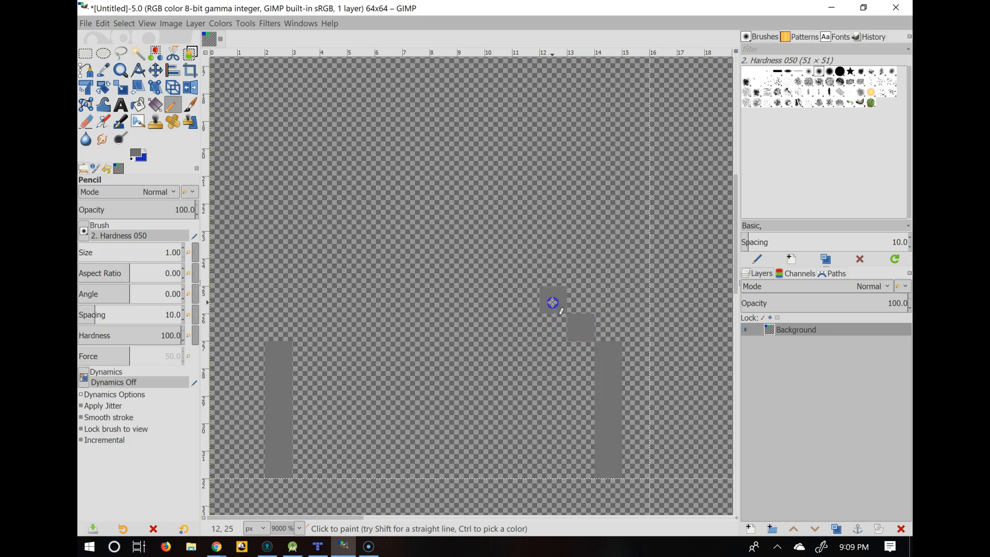
left_click(520, 277)
left_click(494, 268)
left_click(475, 269)
left_click(300, 322)
left_click(331, 300)
left_click(361, 273)
left_click_drag(381, 271, 433, 271)
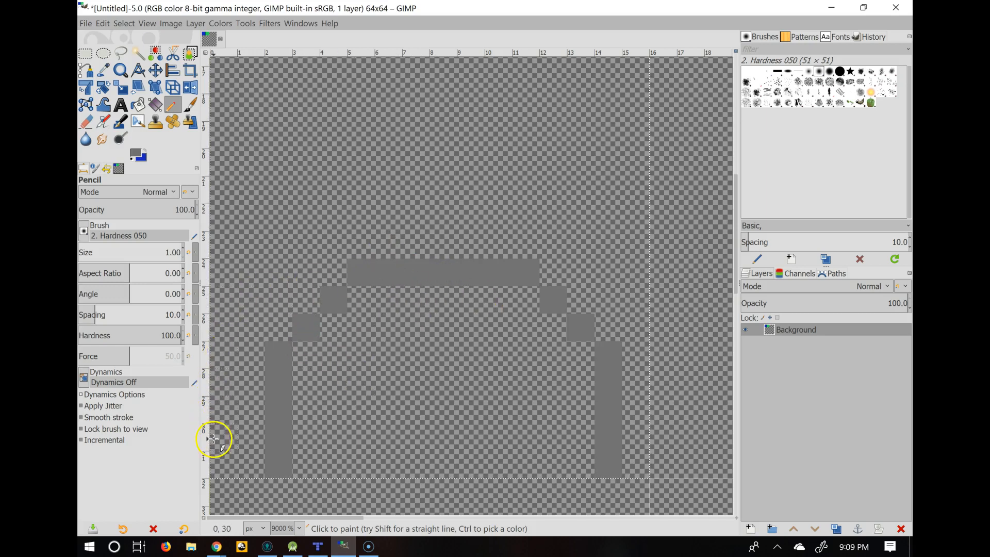
Step: Set the foreground color to darker gray 5b5b5b and draw an outer outline along the arch's left side and top, ending at its right shoulder
left_click(138, 153)
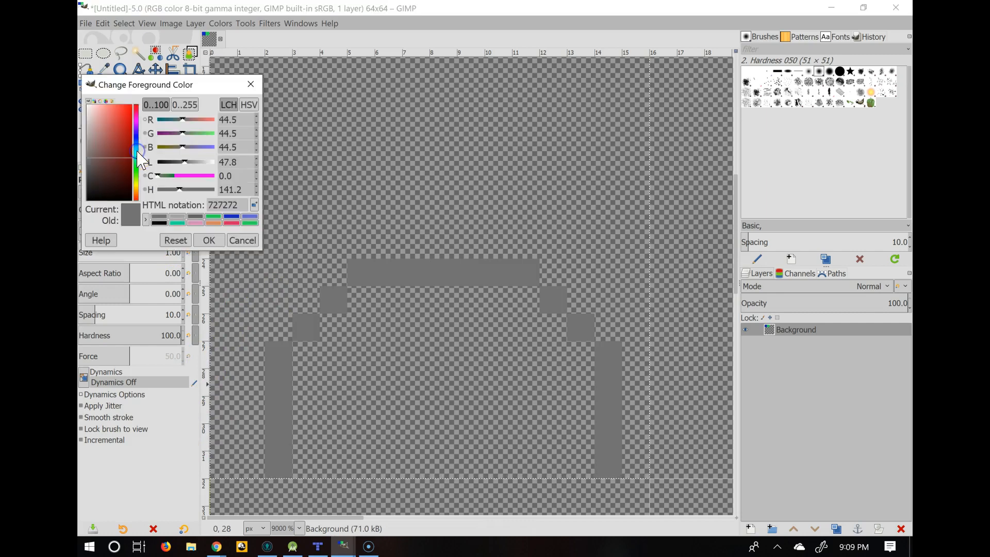
left_click_drag(184, 164, 179, 164)
left_click(208, 239)
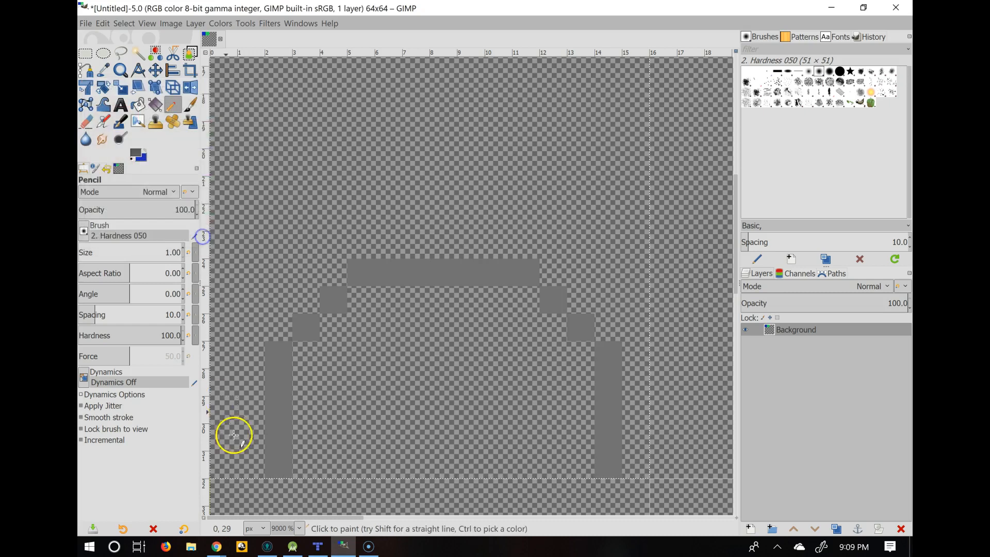
mouse_move(227, 465)
left_mouse_down()
mouse_move(224, 338)
mouse_move(243, 309)
left_mouse_up()
left_click(271, 281)
left_click(304, 249)
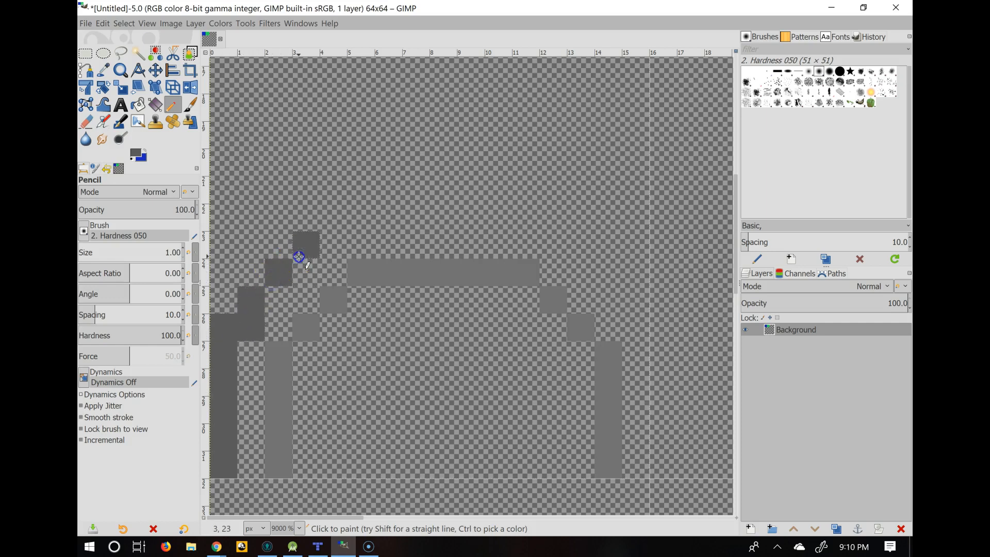
left_click(327, 224)
left_click_drag(349, 218, 500, 214)
left_click(522, 245)
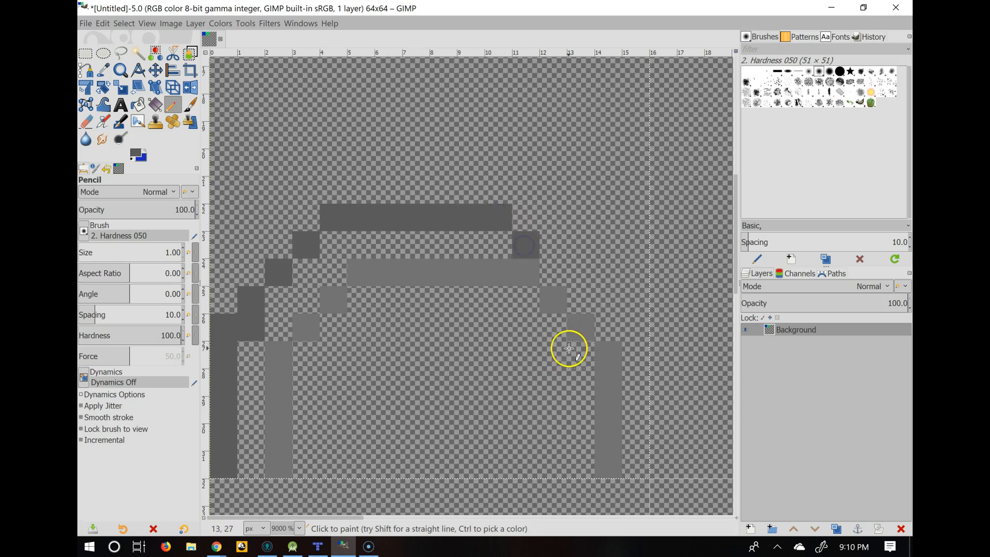
Step: Keep foreground color 5b5b5b and repaint the entire inner arch with it to match the outer outline
left_click(137, 155)
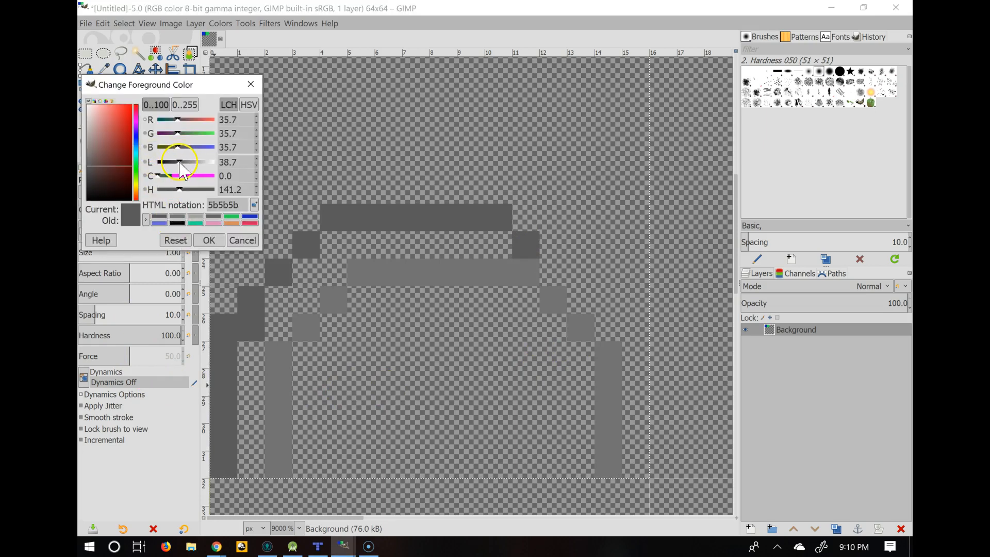
left_click(209, 240)
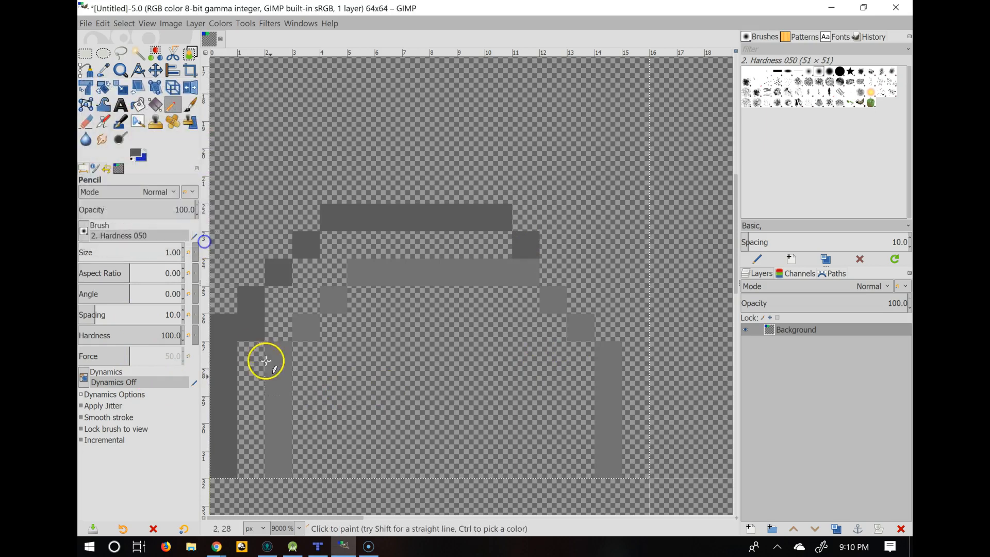
mouse_move(282, 458)
left_mouse_down()
mouse_move(286, 363)
mouse_move(358, 268)
mouse_move(518, 272)
mouse_move(551, 305)
left_mouse_up()
left_click(577, 327)
left_click_drag(601, 351, 611, 471)
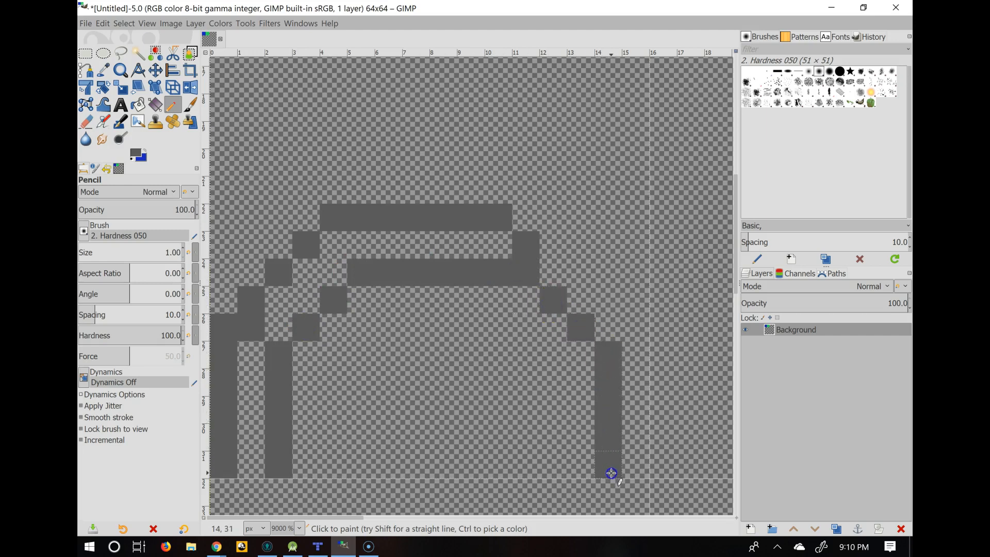
Step: Choose a lighter gray foreground color and fill the band between the two outlines and the whole interior of the inner arch
left_click(138, 154)
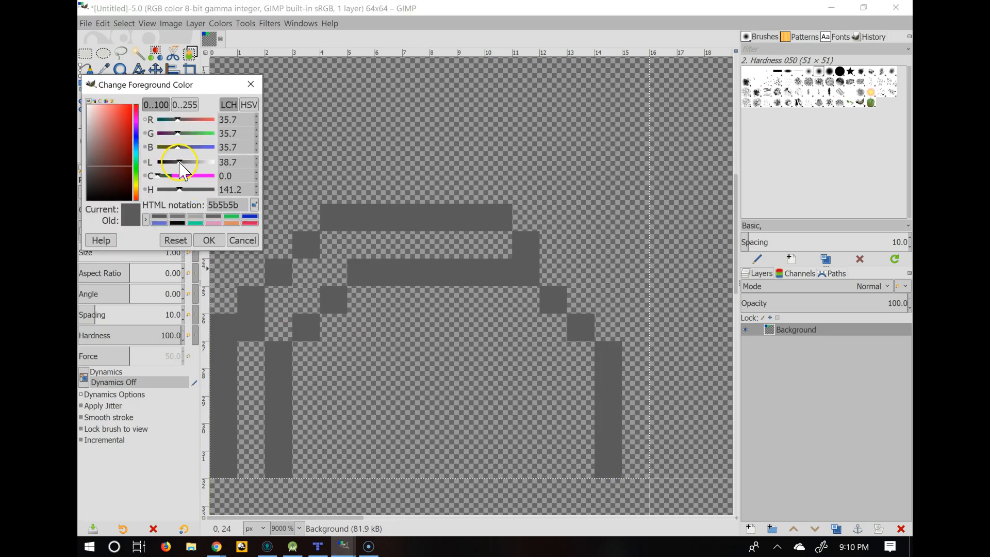
left_click_drag(180, 164, 195, 164)
left_click(209, 241)
left_click(246, 457)
left_click_drag(246, 456, 251, 360)
left_click(277, 334)
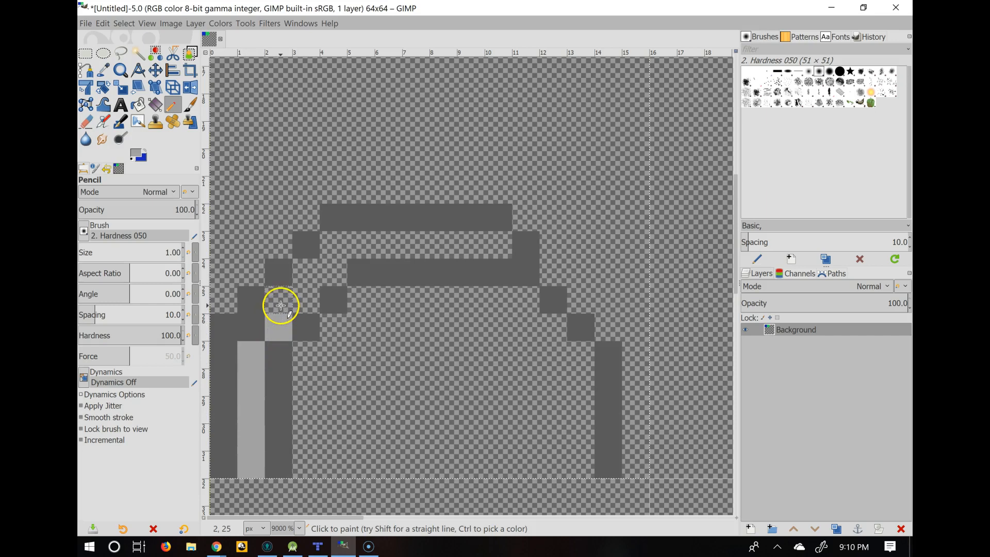
left_click(257, 334)
left_click(277, 303)
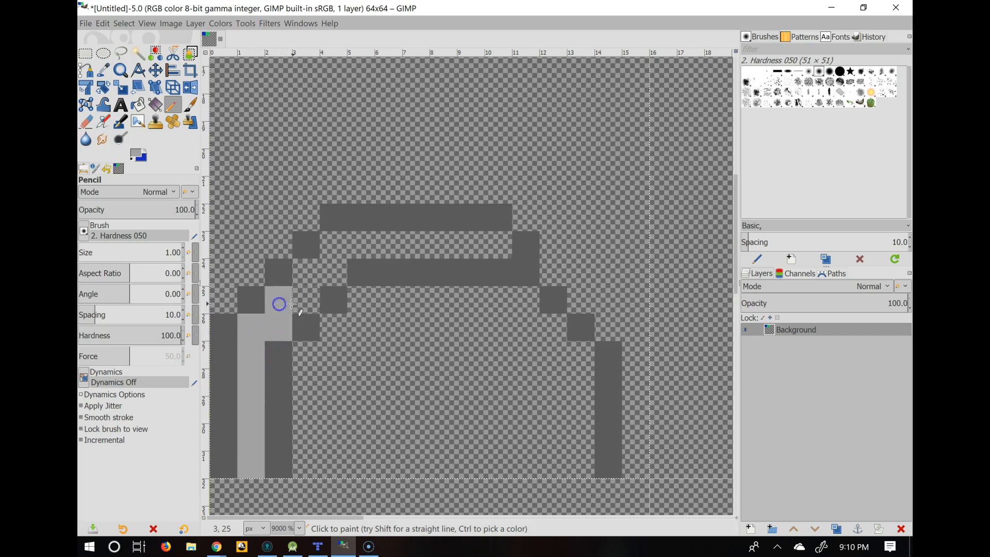
mouse_move(301, 302)
left_mouse_down()
mouse_move(310, 279)
mouse_move(330, 278)
mouse_move(336, 247)
mouse_move(438, 234)
mouse_move(496, 242)
left_mouse_up()
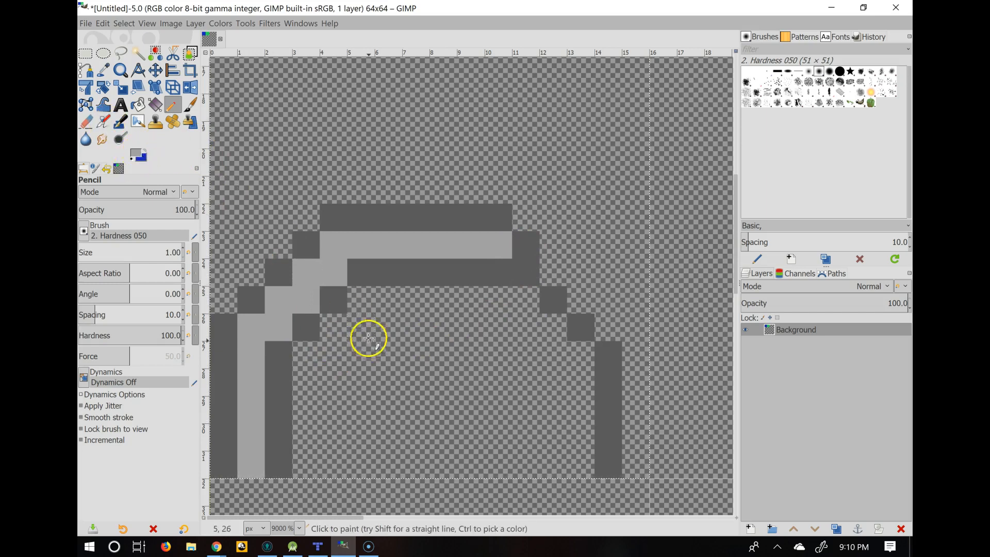
mouse_move(361, 303)
left_mouse_down()
mouse_move(454, 300)
mouse_move(510, 306)
mouse_move(520, 320)
mouse_move(345, 330)
mouse_move(310, 349)
mouse_move(567, 355)
mouse_move(579, 380)
mouse_move(400, 360)
mouse_move(367, 371)
mouse_move(461, 385)
mouse_move(310, 380)
mouse_move(308, 457)
mouse_move(577, 466)
mouse_move(584, 416)
mouse_move(516, 398)
mouse_move(345, 408)
mouse_move(332, 424)
mouse_move(409, 445)
mouse_move(554, 439)
left_mouse_up()
left_click(550, 333)
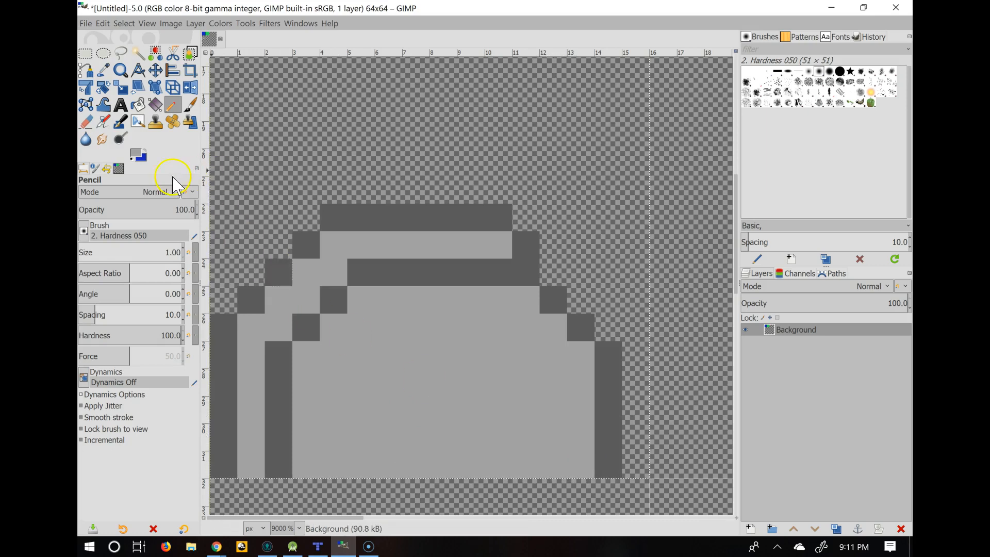
Step: Sample the outline's dark gray and draw a 4 px tall letter R with the Pencil on the left of the tombstone face
left_click(103, 73)
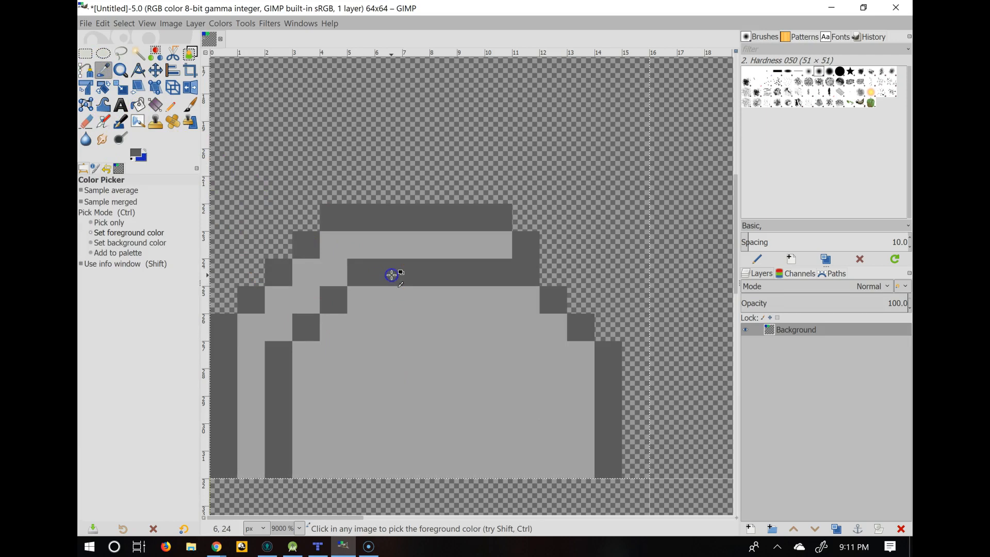
left_click(171, 105)
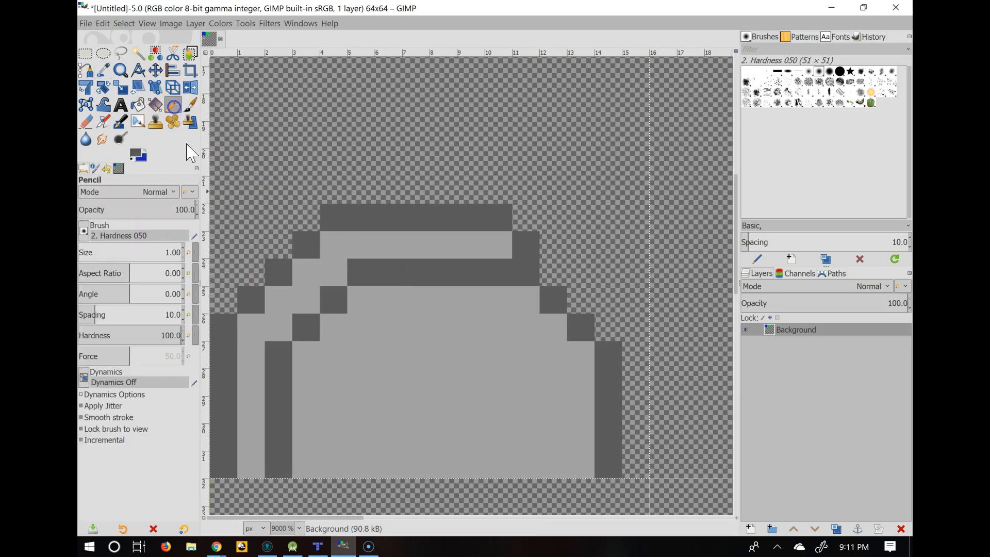
left_click(345, 355)
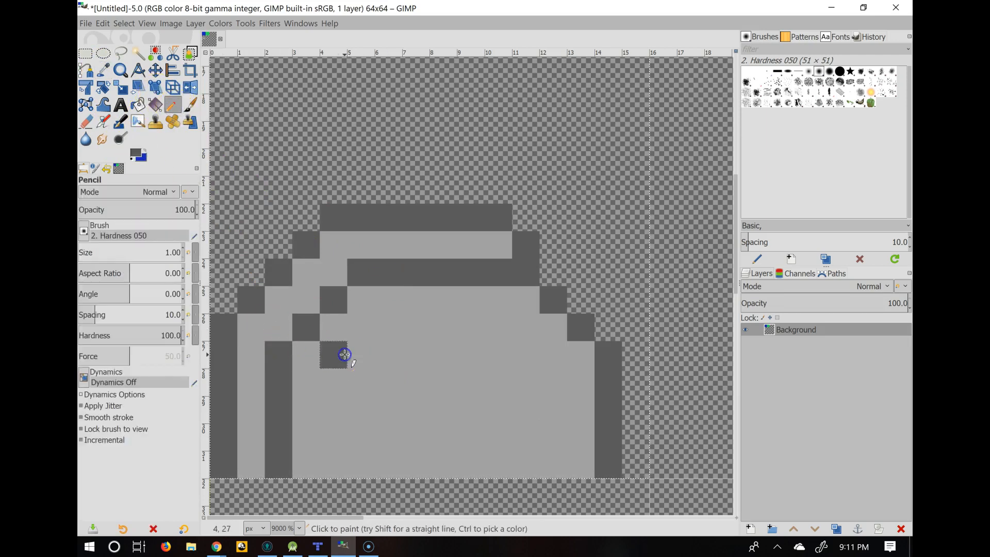
left_click(343, 377)
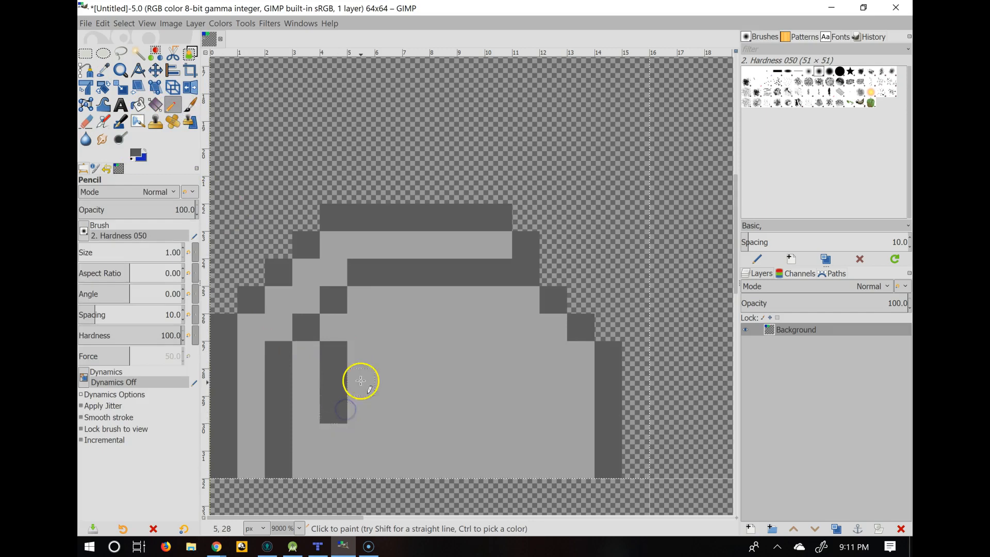
left_click(359, 354)
left_click(387, 381)
left_click(364, 408)
left_click(387, 436)
left_click(330, 440)
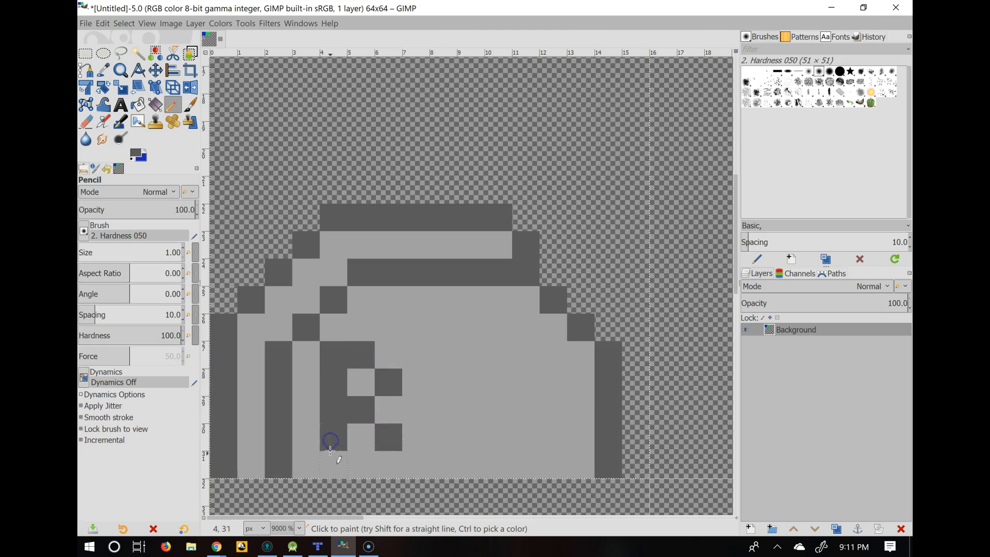
Step: Draw a 4 px tall letter I in pixel column 8 beside the R, with two extra pixels in column 7
left_click(428, 357)
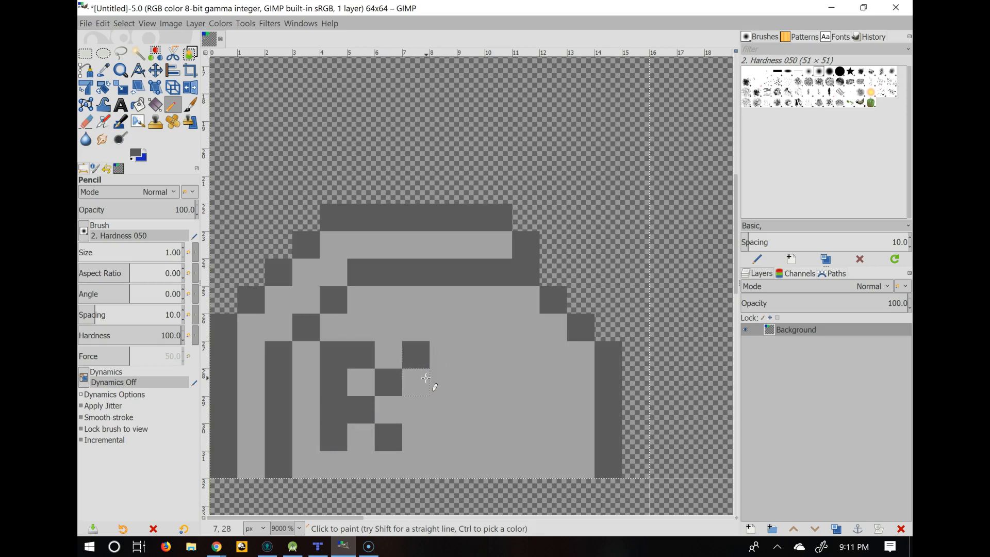
left_click(426, 379)
left_click(443, 354)
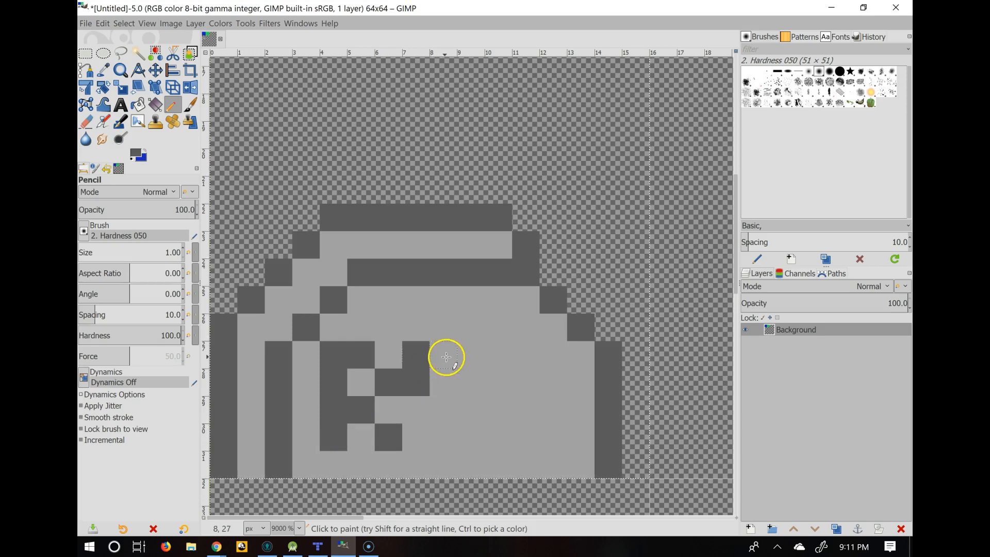
left_click(442, 380)
left_click(443, 408)
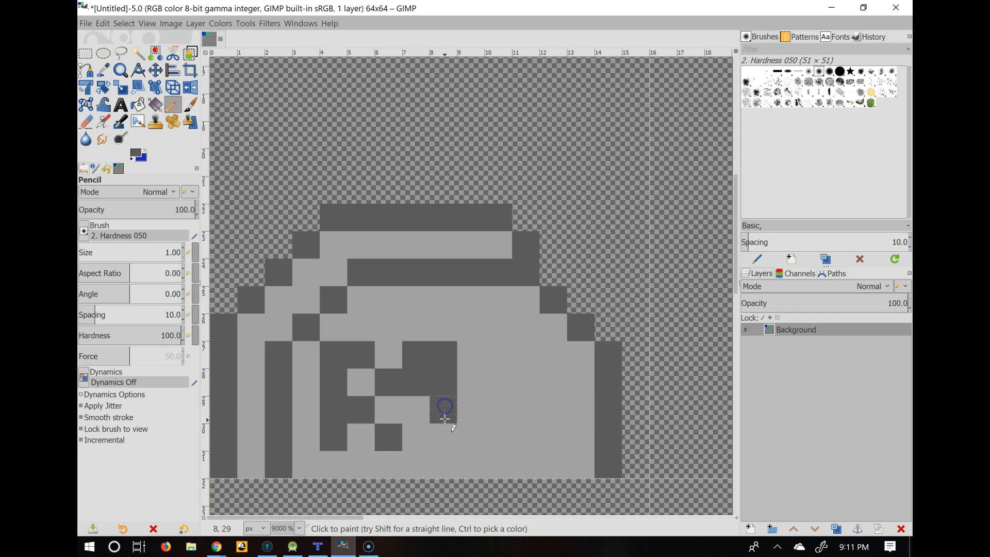
left_click(442, 435)
Step: Draw a 4 px tall dark gray letter P in pixel columns 10 to 12, to the right of the I
left_click(491, 353)
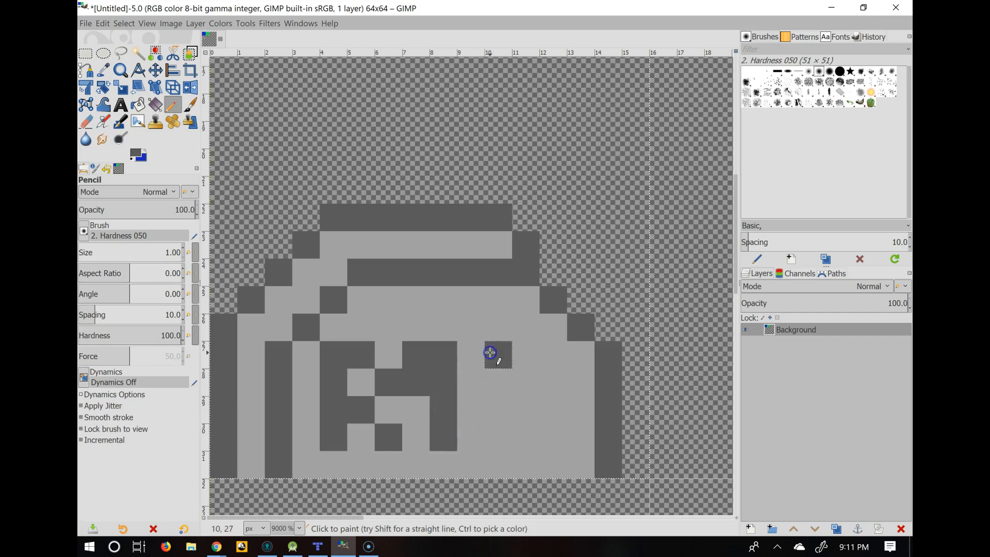
left_click(523, 350)
left_click(551, 372)
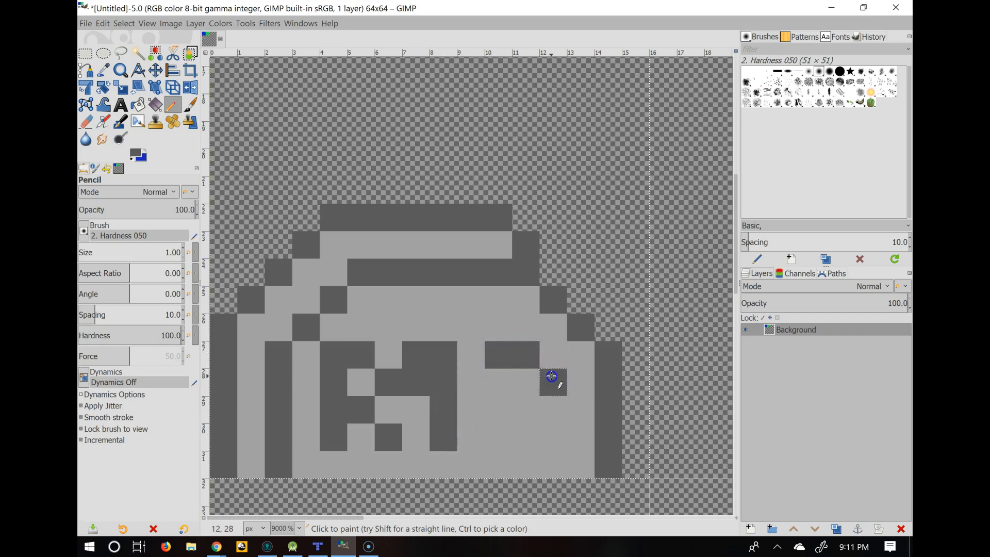
left_click(526, 407)
left_click(499, 382)
left_click(498, 409)
left_click(498, 436)
Step: Erase the stray dark pixels between the R and the I, and repaint them with the light gray sampled from the tombstone
left_click(86, 121)
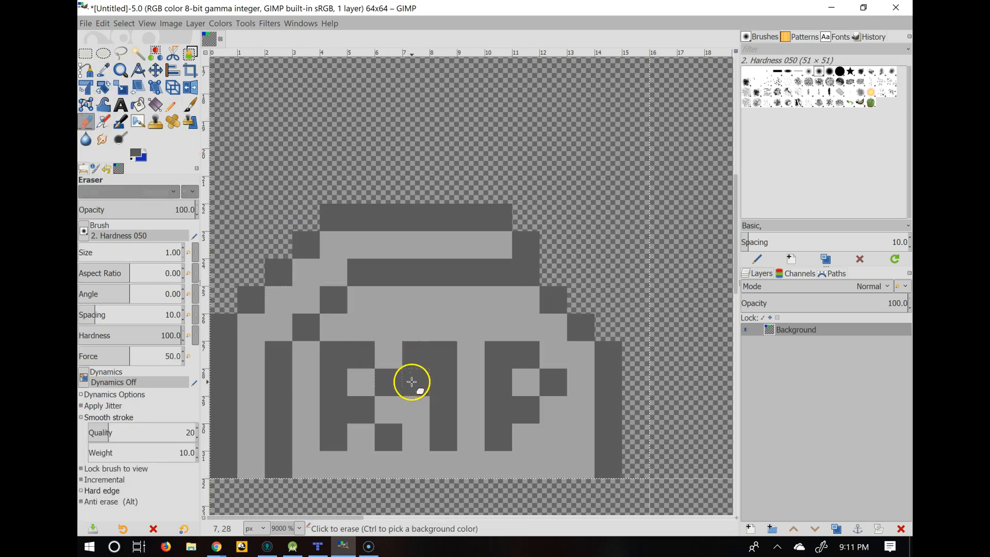
mouse_move(415, 354)
left_mouse_down()
mouse_move(416, 380)
mouse_move(389, 383)
left_mouse_up()
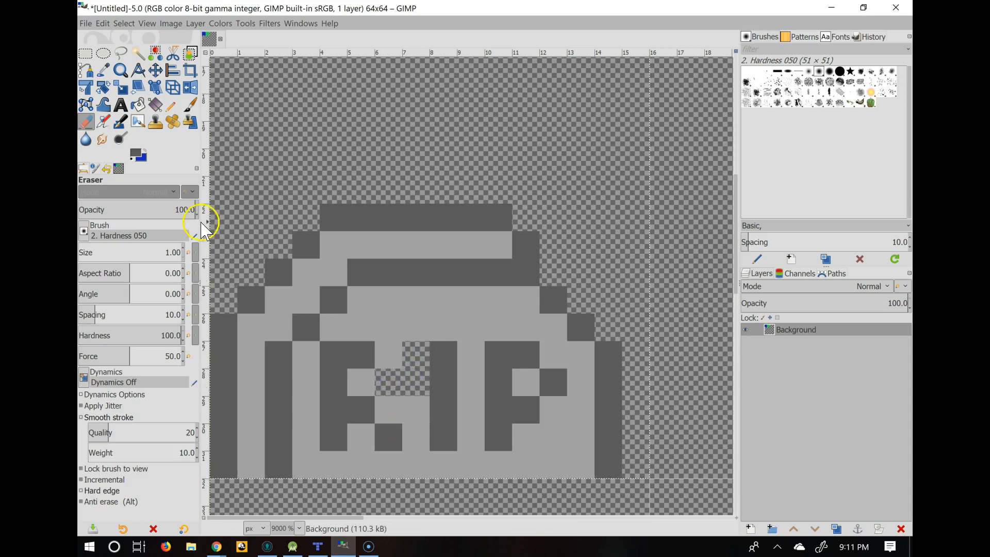
left_click(173, 107)
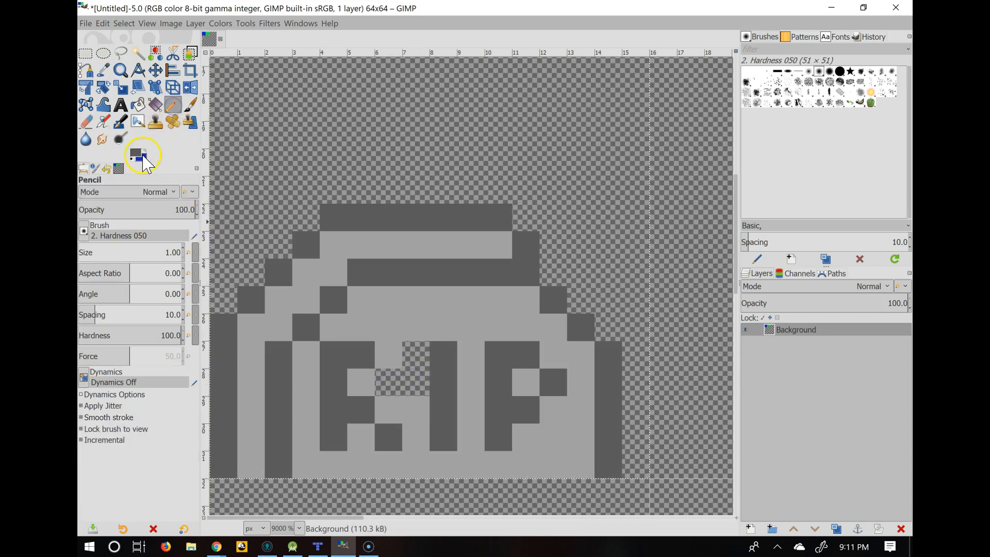
left_click(103, 70)
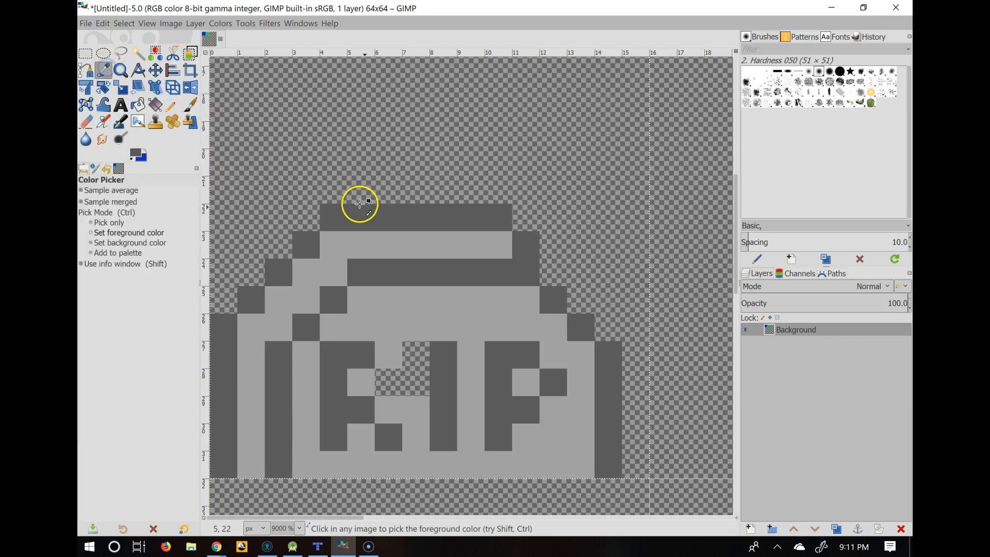
left_click(323, 262)
left_click(172, 105)
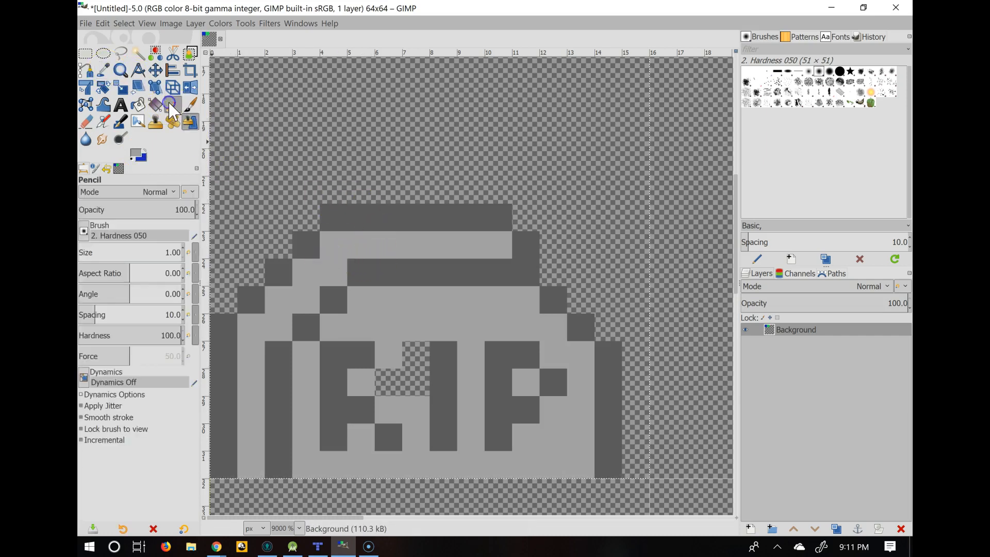
left_click(397, 381)
left_click(409, 380)
left_click(413, 354)
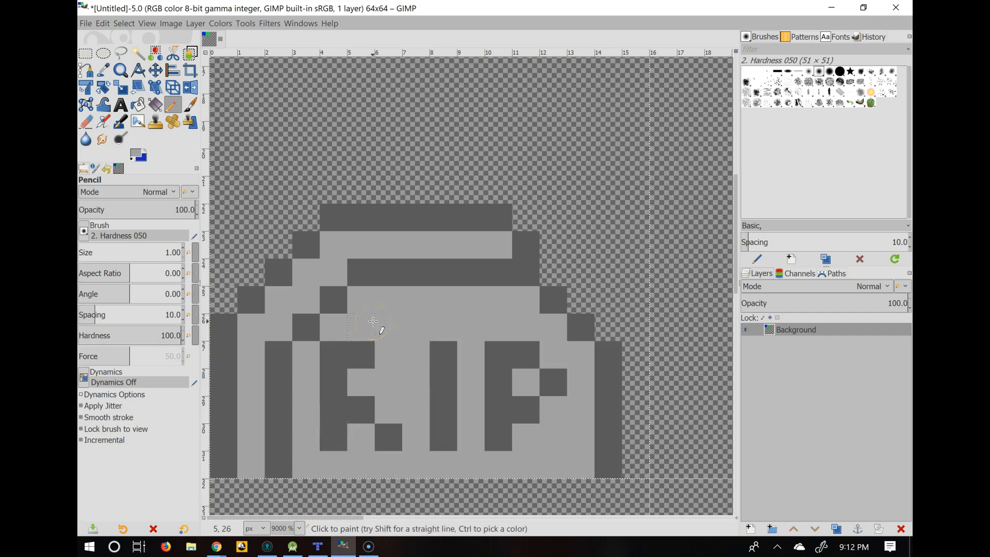
scroll(374, 322, "up", 3)
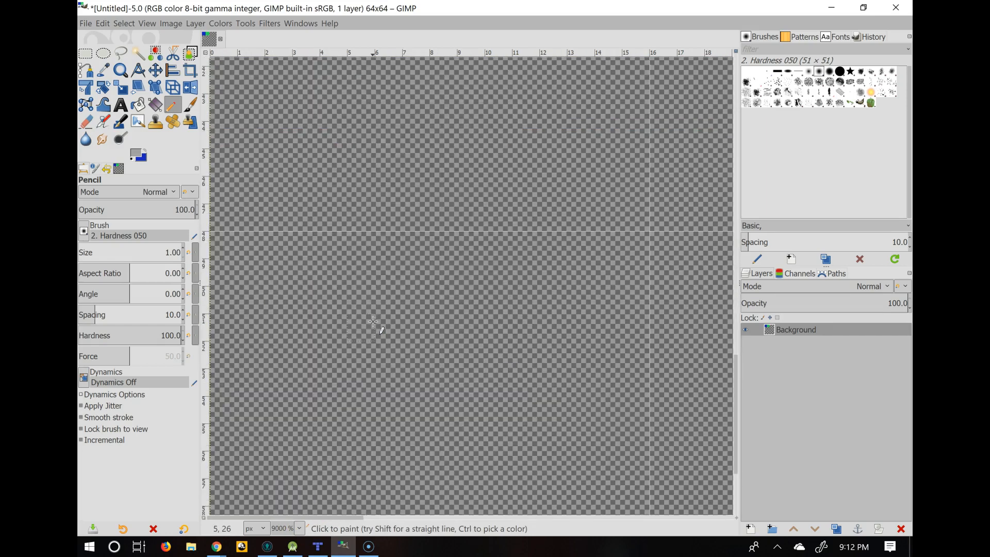
Step: Undo the last erasing and repainting of the pixels between the R and the I on the tombstone
scroll(373, 321, "down", 6)
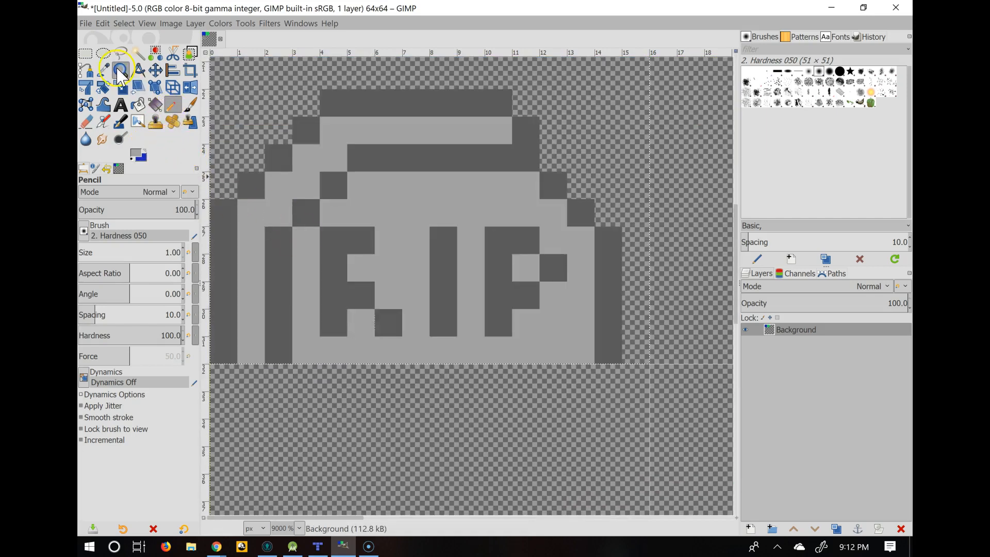
key("ctrl+z")
key("ctrl+z")
key("ctrl+z")
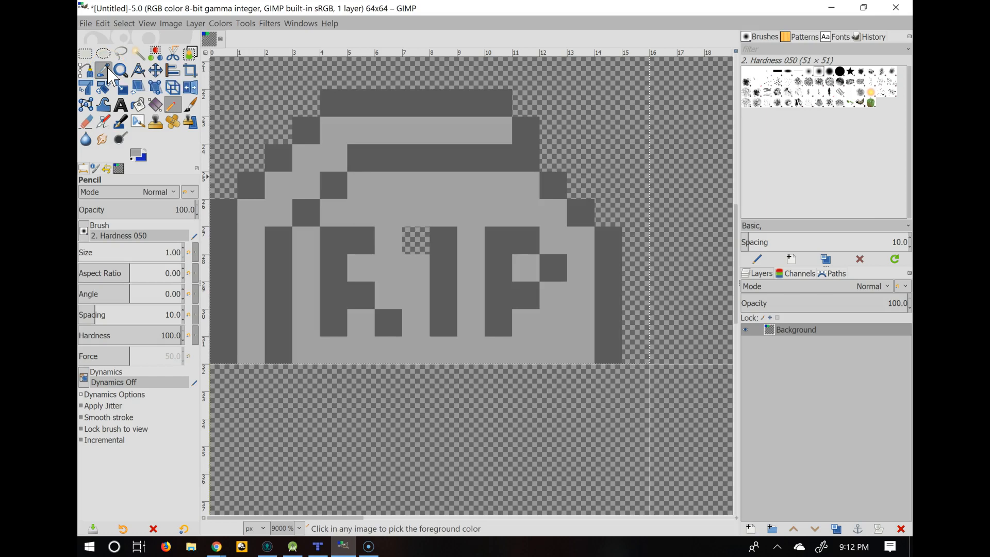
key("ctrl+z")
key("ctrl+z")
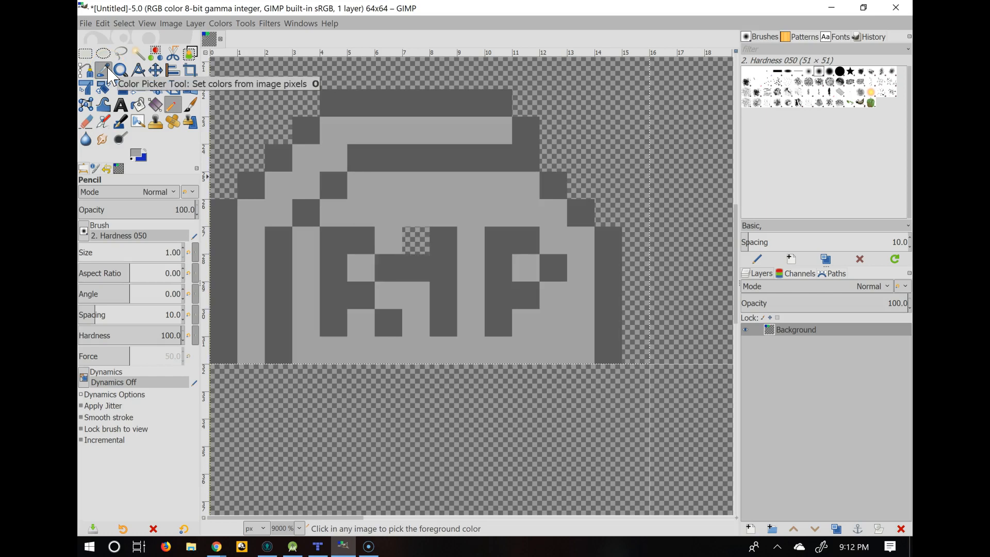
Step: Repaint the stray and transparent pixels between the R and the I in the tombstone's light gray with the Pencil
left_click(99, 66)
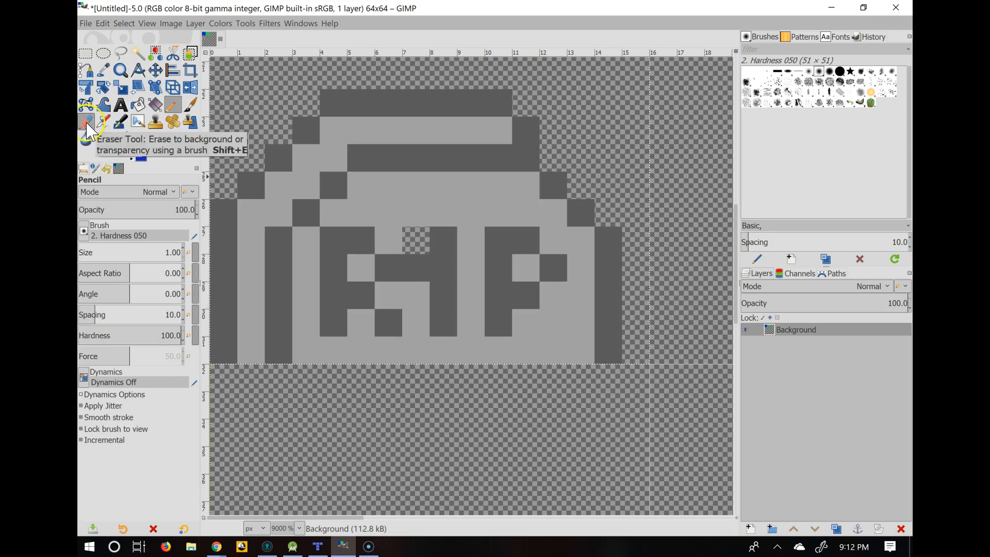
left_click(173, 108)
left_click(415, 239)
scroll(346, 403, "down", 5, "ctrl")
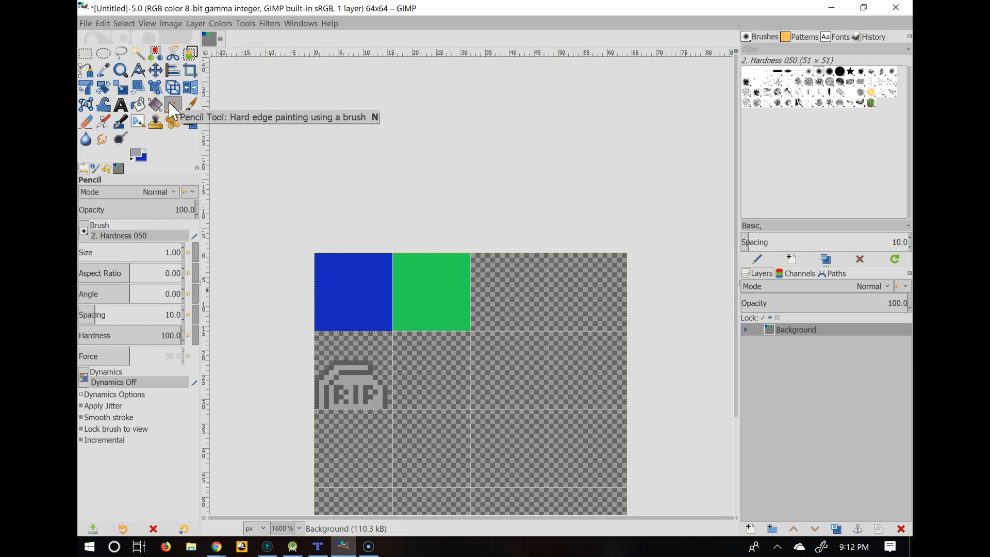
Step: Sample the first tile's blue as the foreground color and clear the current selection
left_click(139, 154)
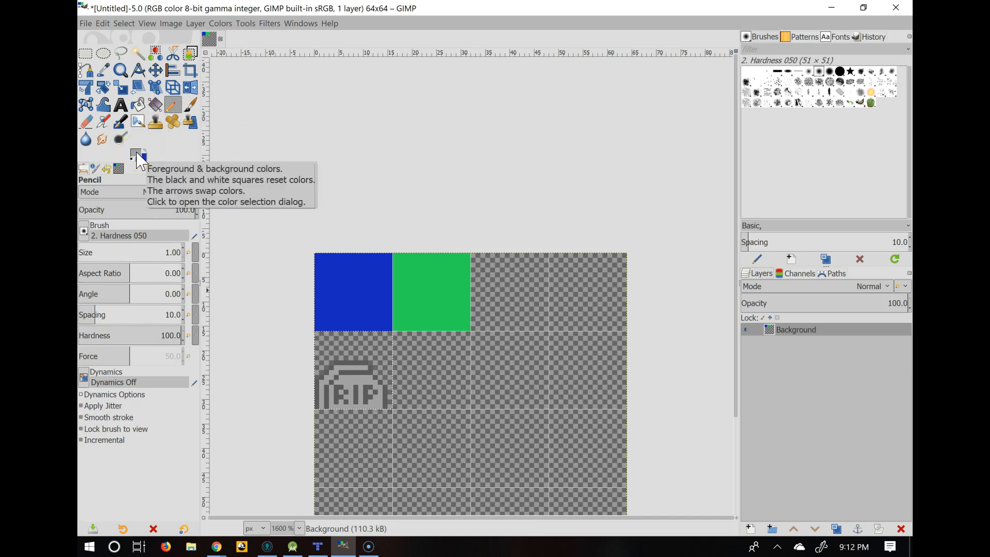
left_click(103, 70)
left_click(349, 284)
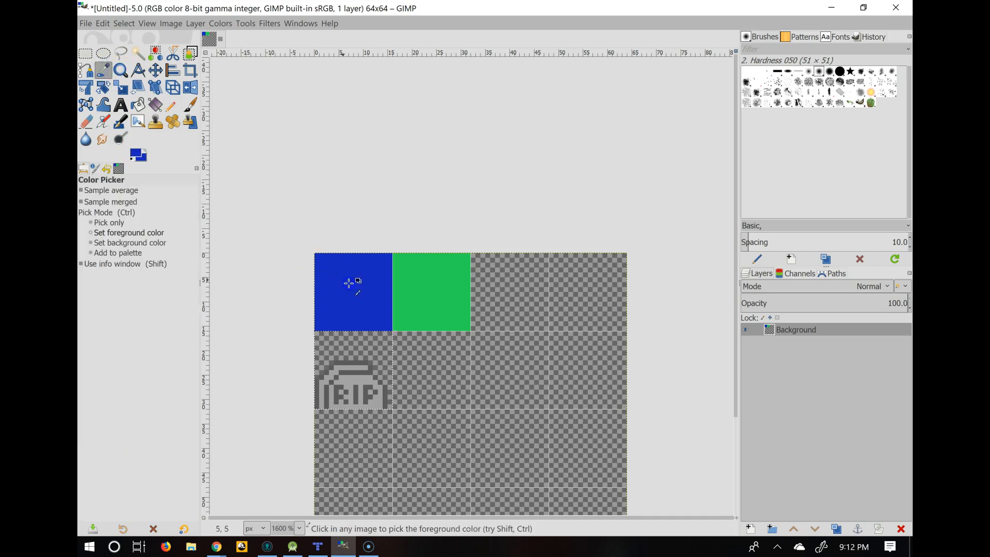
left_click(174, 108)
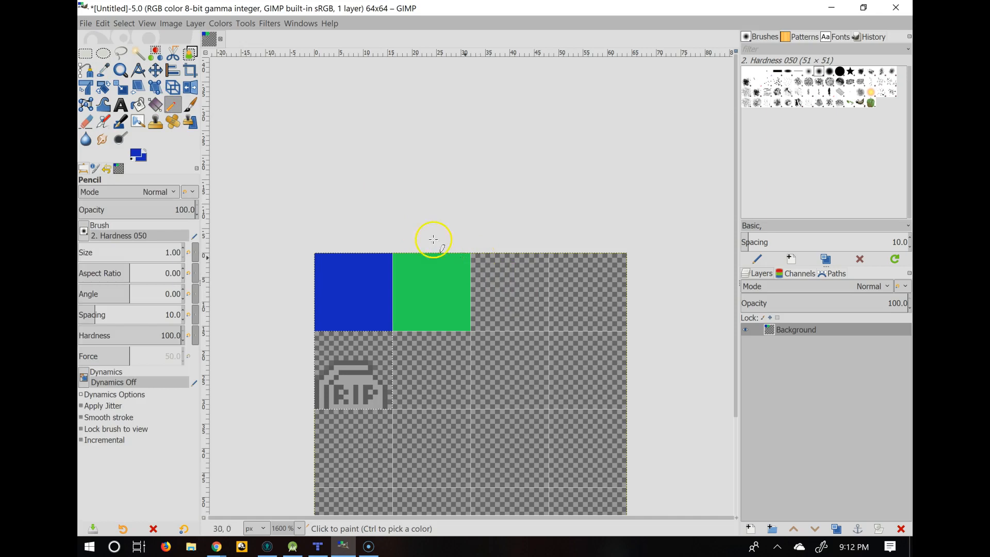
left_click(124, 24)
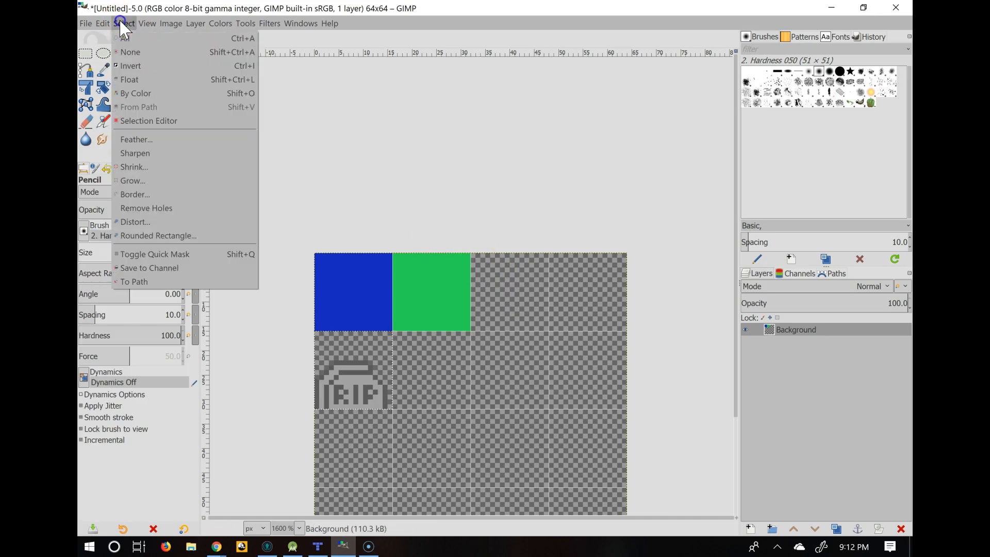
left_click(129, 52)
Step: Select the left half of the third tile in the first row, 8 × 16 px at 32, 0, and bucket-fill it blue
left_click(86, 54)
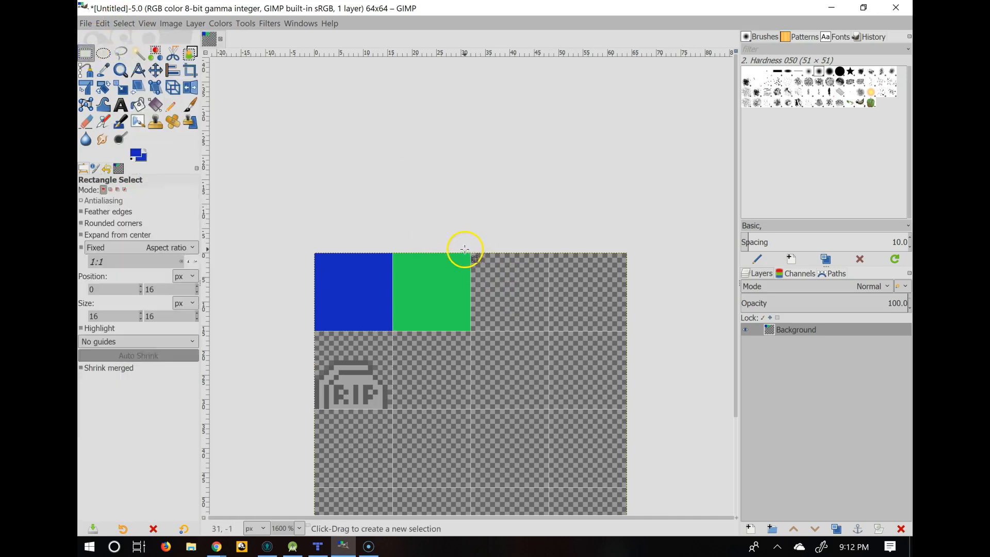
left_click_drag(472, 254, 508, 334)
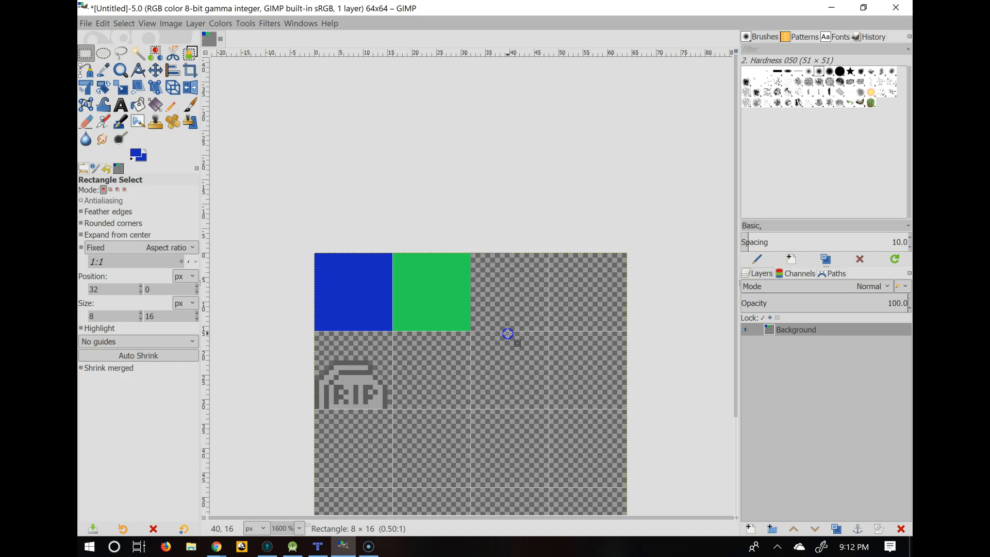
left_click_drag(508, 333, 508, 333)
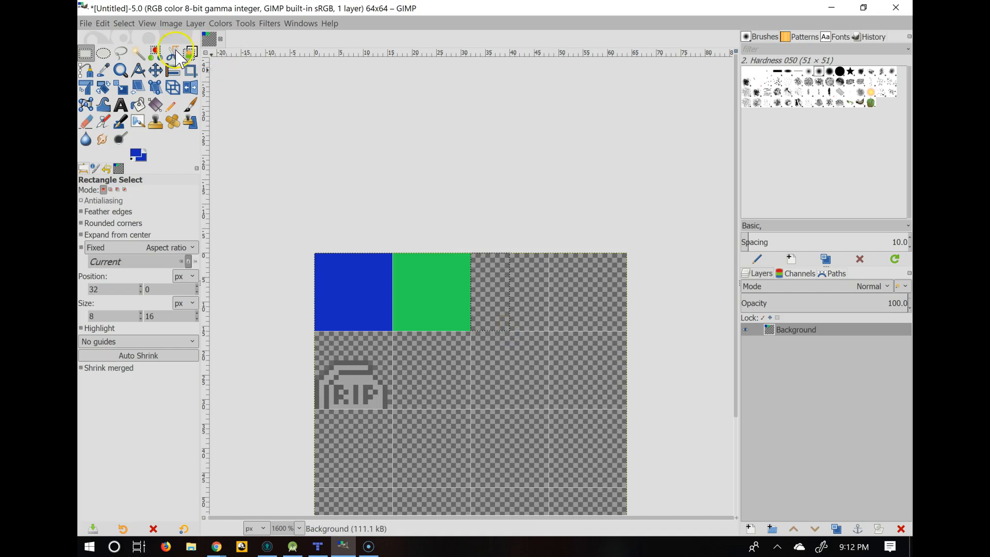
left_click(137, 105)
left_click(485, 290)
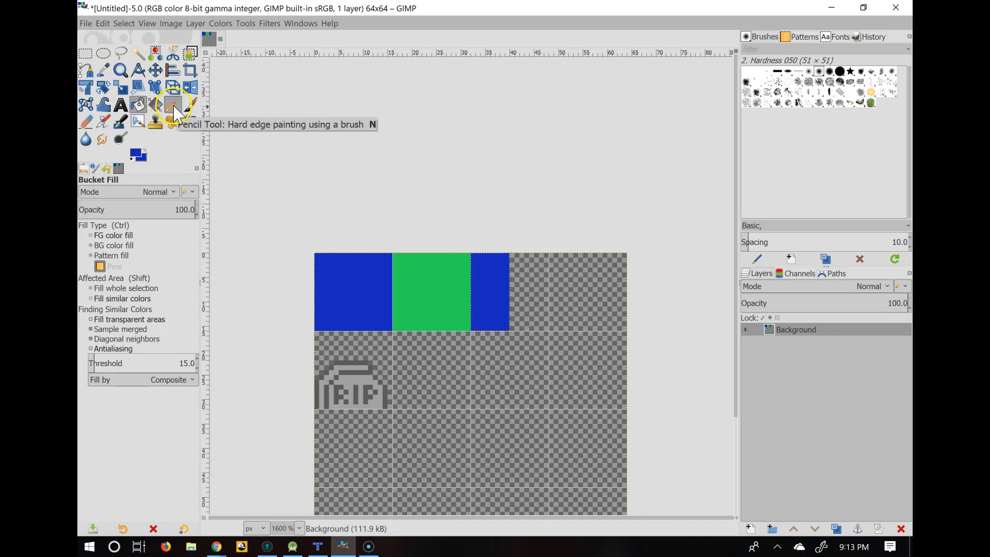
Step: Select the right half of the third tile, 8 × 16 px at 40, 0, and bucket-fill it with green sampled from the second tile
left_click(124, 24)
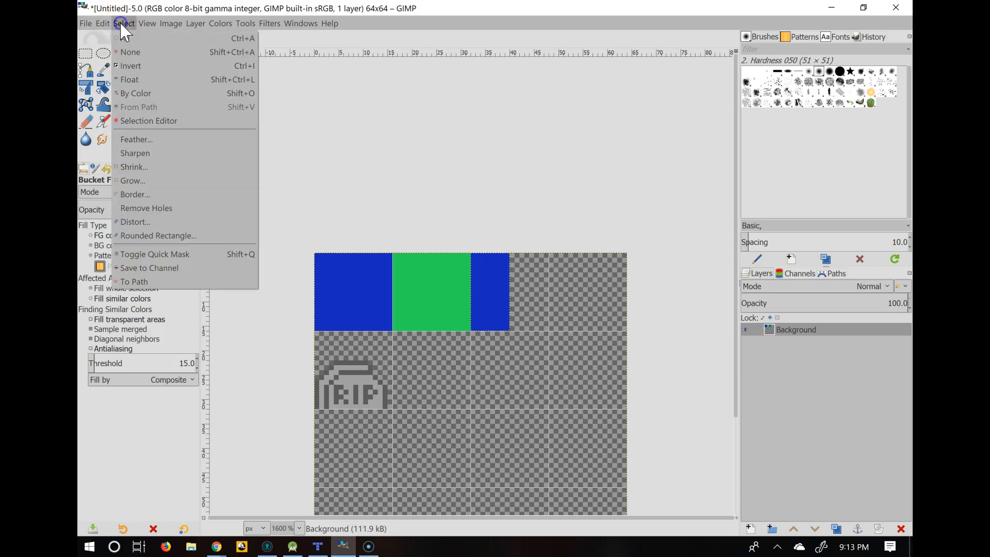
left_click(133, 52)
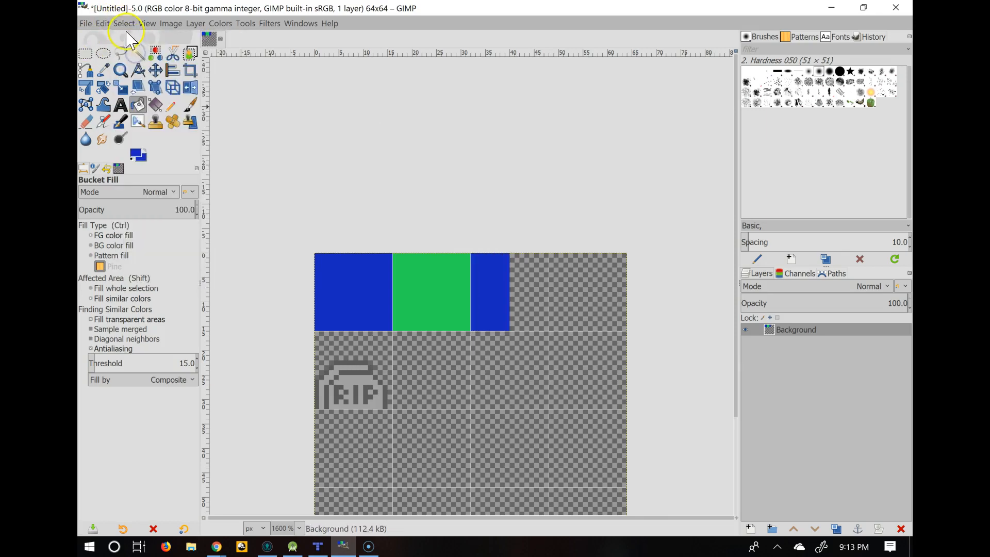
left_click(85, 54)
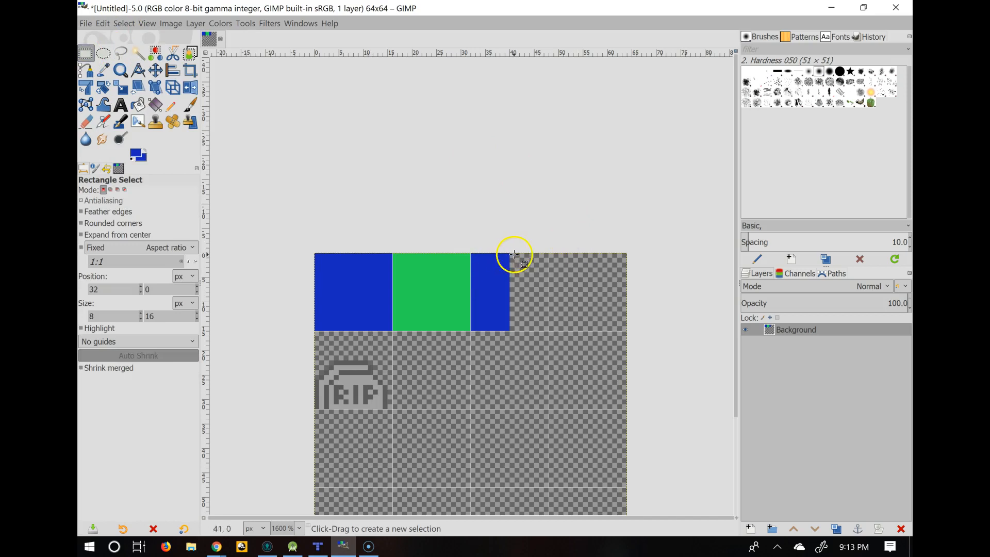
left_click_drag(511, 254, 549, 331)
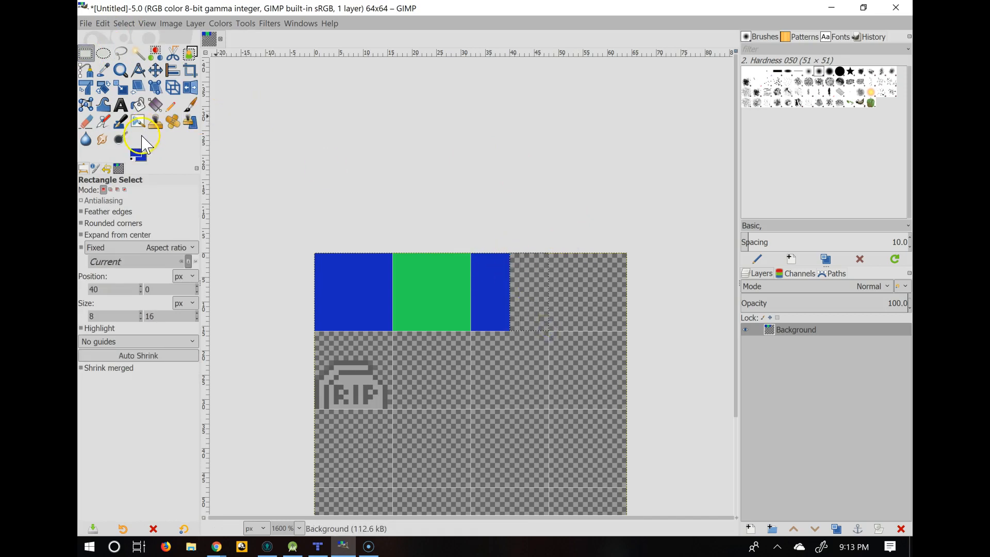
left_click(103, 70)
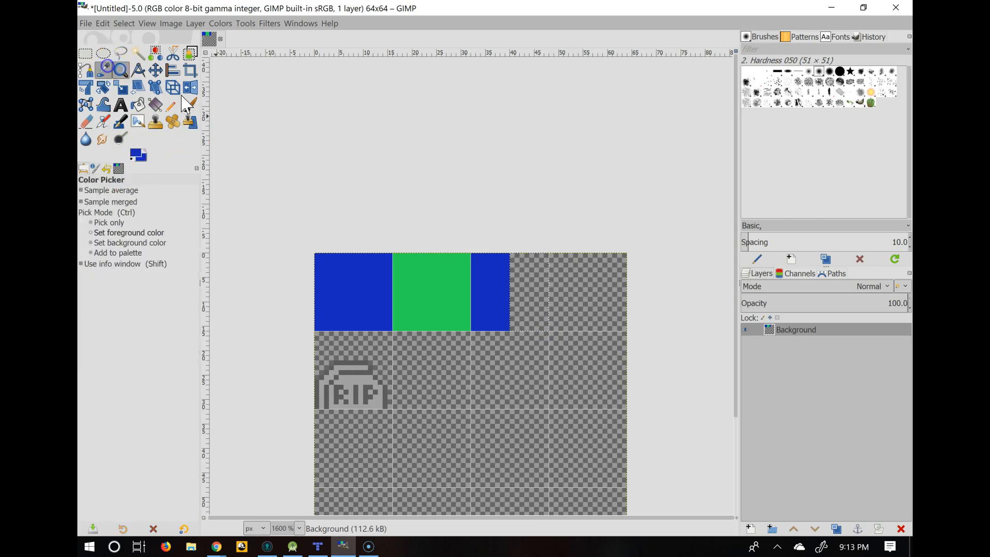
left_click(442, 290)
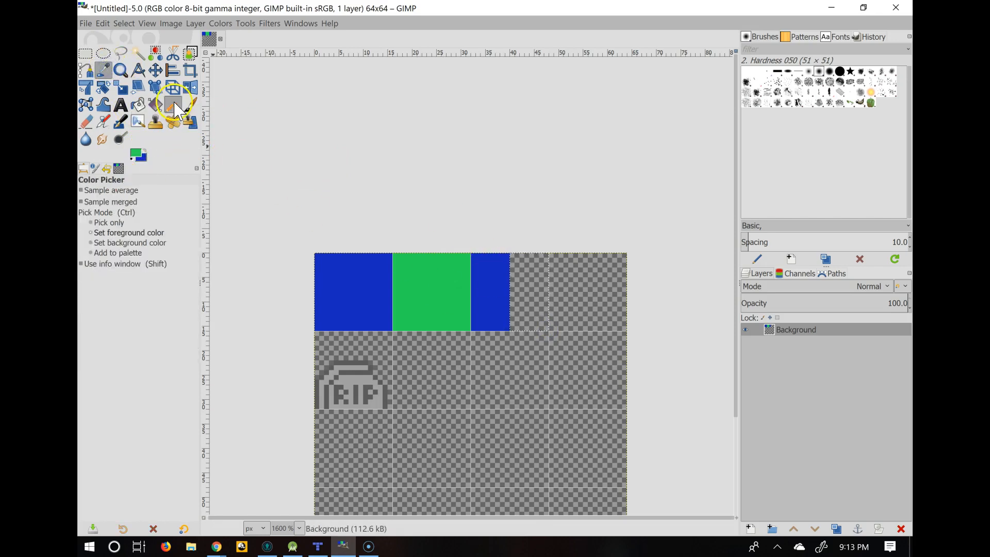
left_click(138, 107)
left_click(531, 287)
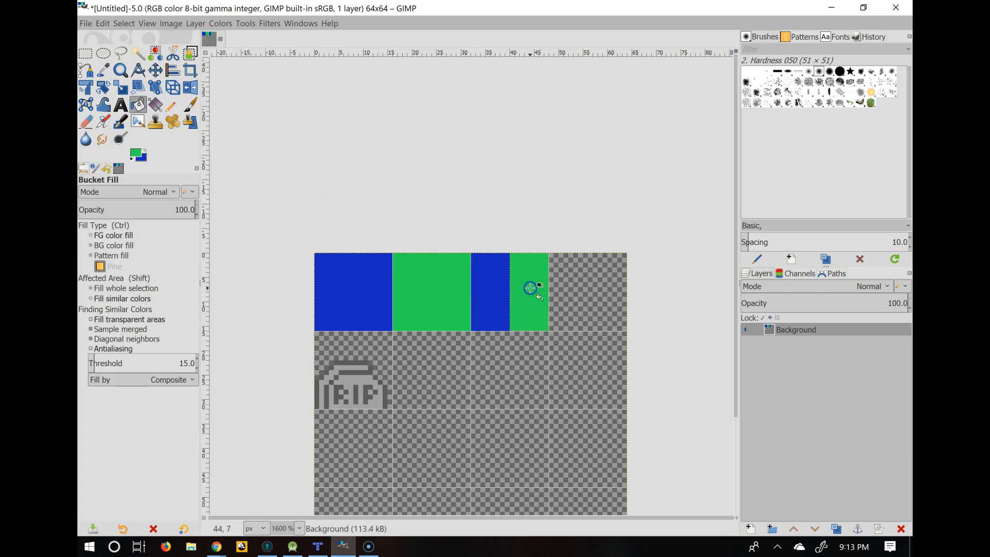
left_click(396, 366)
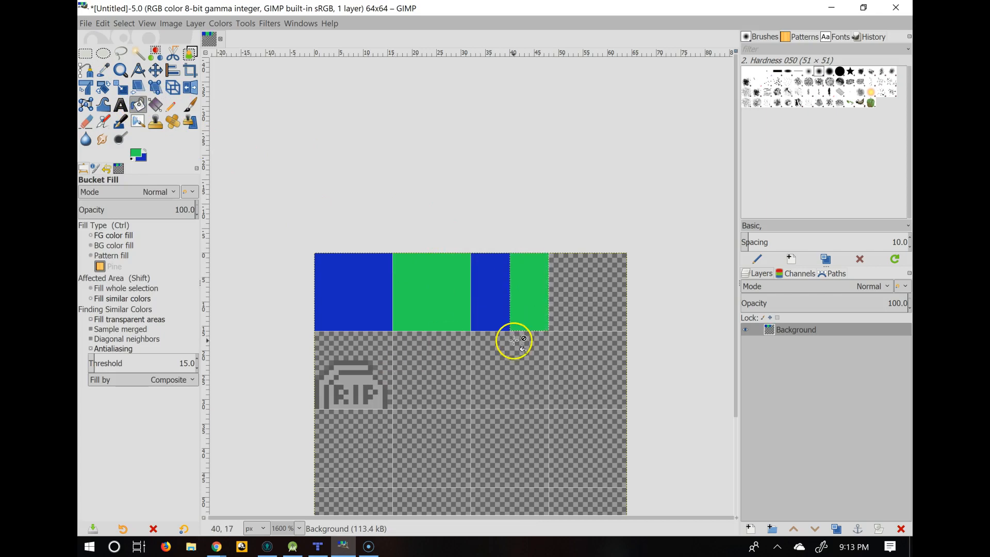
Step: Start exporting the tileset image to a new file
left_click(85, 23)
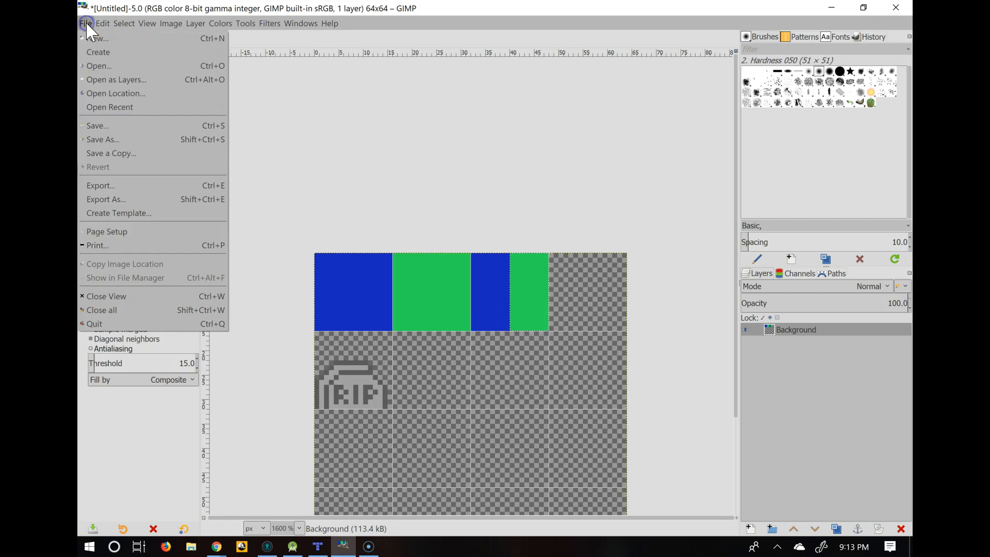
left_click(124, 200)
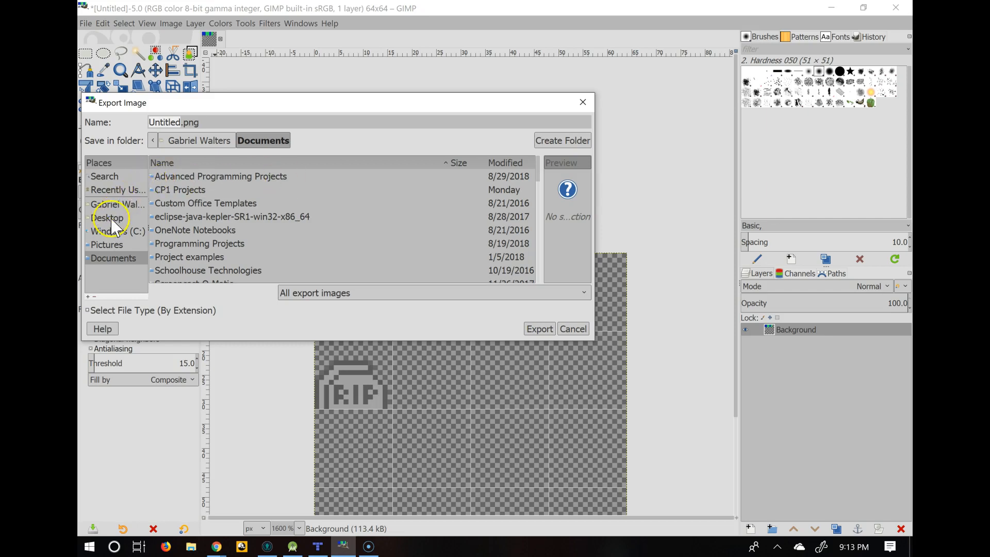
left_click(106, 189)
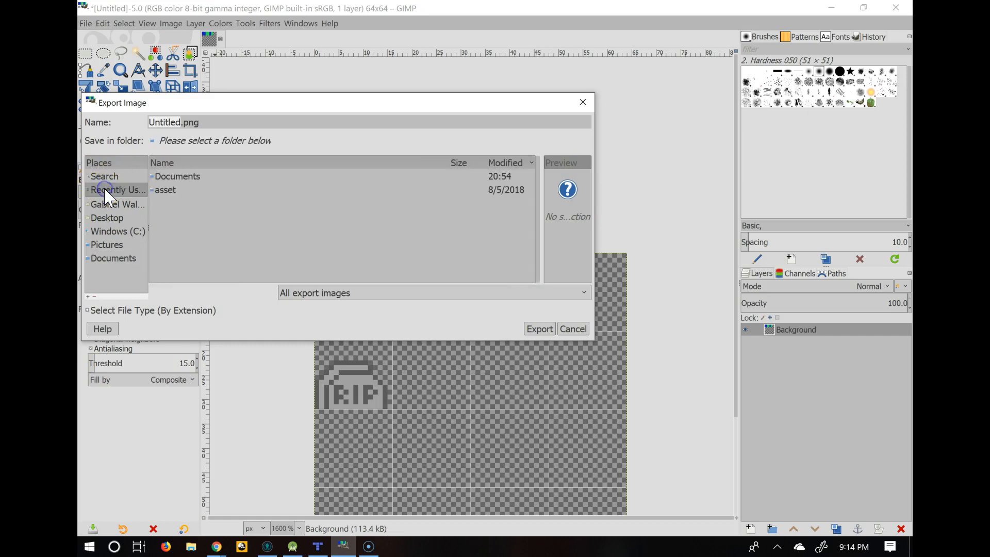
left_click(163, 190)
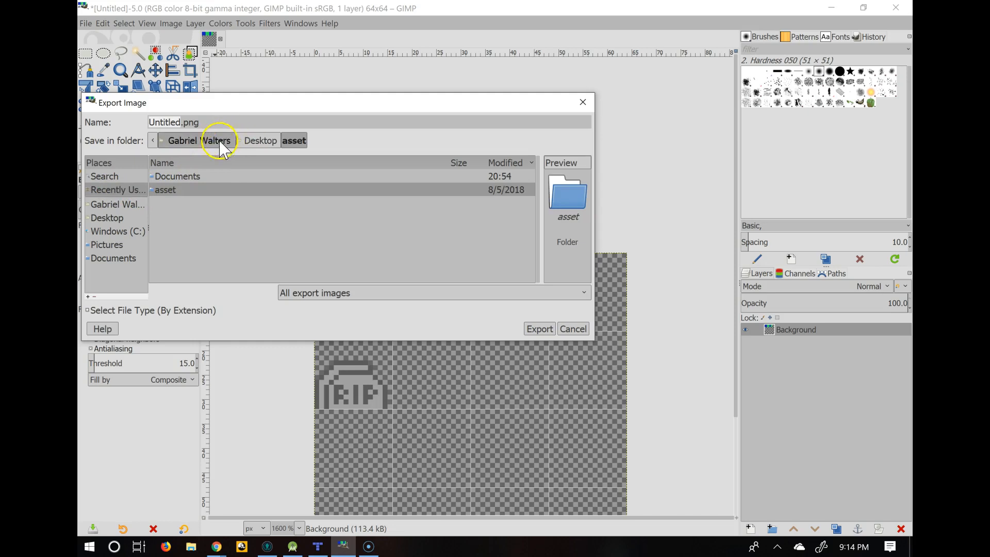
left_click(107, 232)
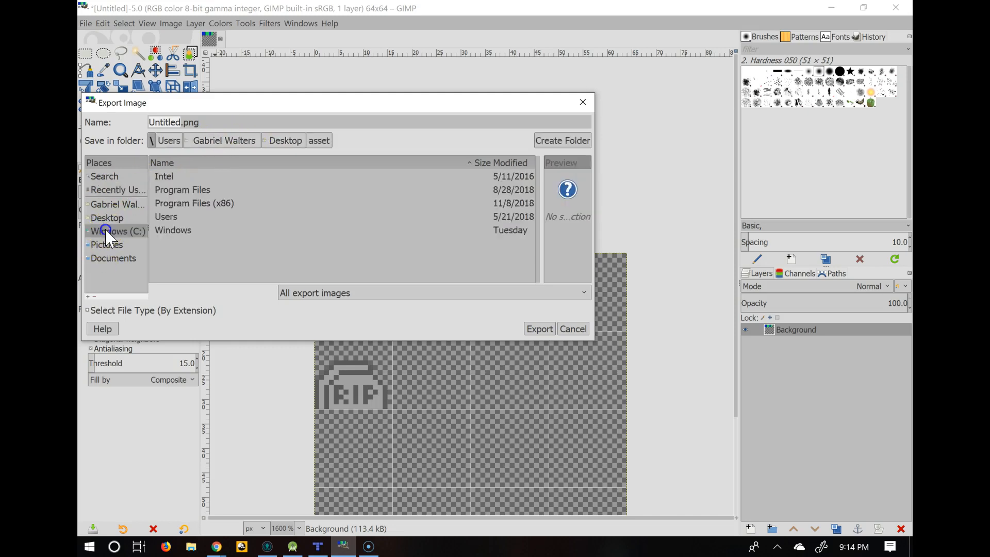
double_click(181, 204)
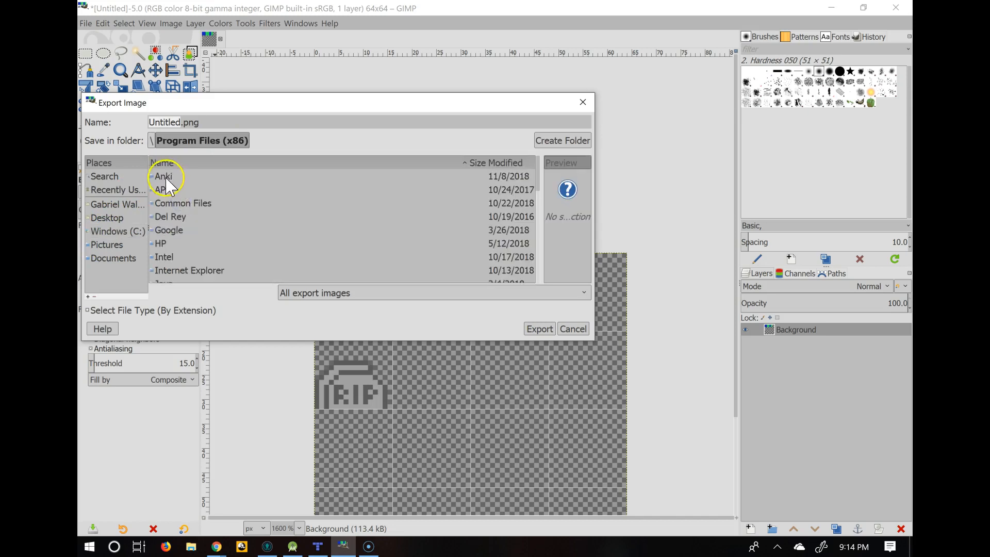
double_click(163, 190)
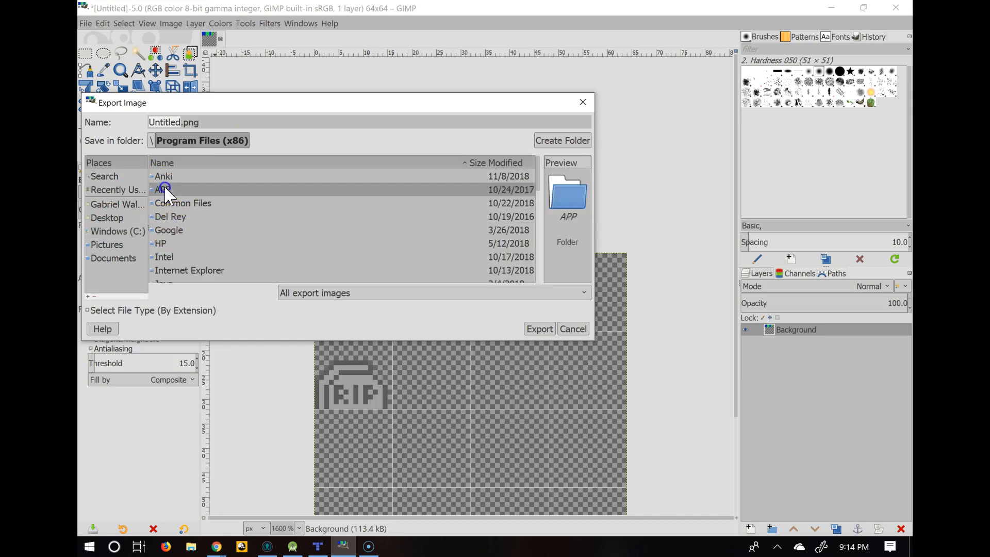
left_click(223, 142)
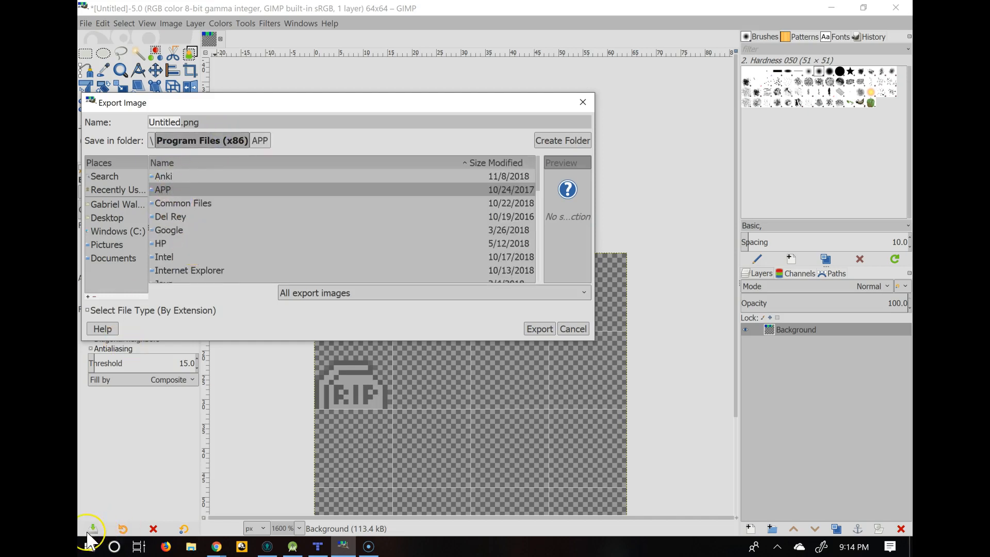
Step: Set the export destination to the assets folder inside RedBeardRun/android in the user's home directory
left_click(117, 205)
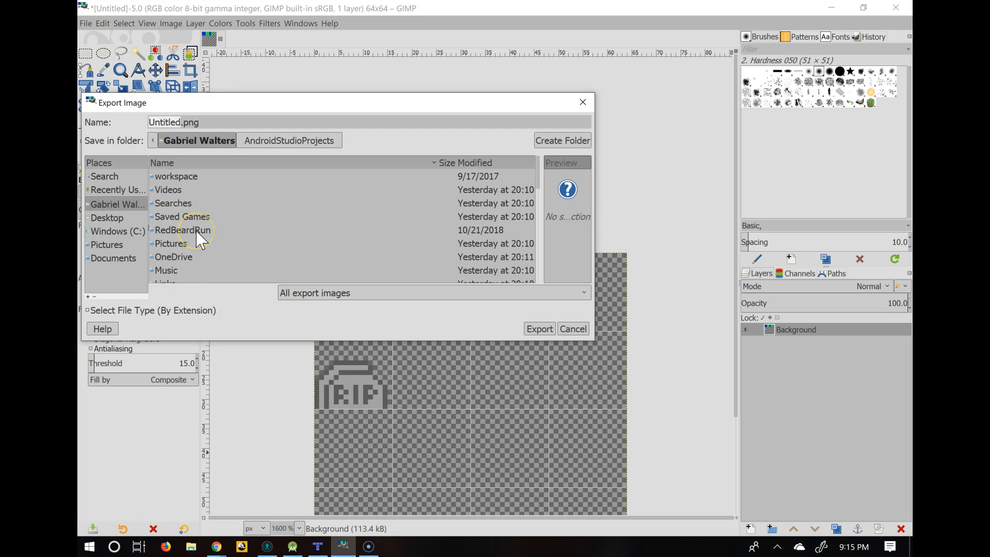
left_click(196, 232)
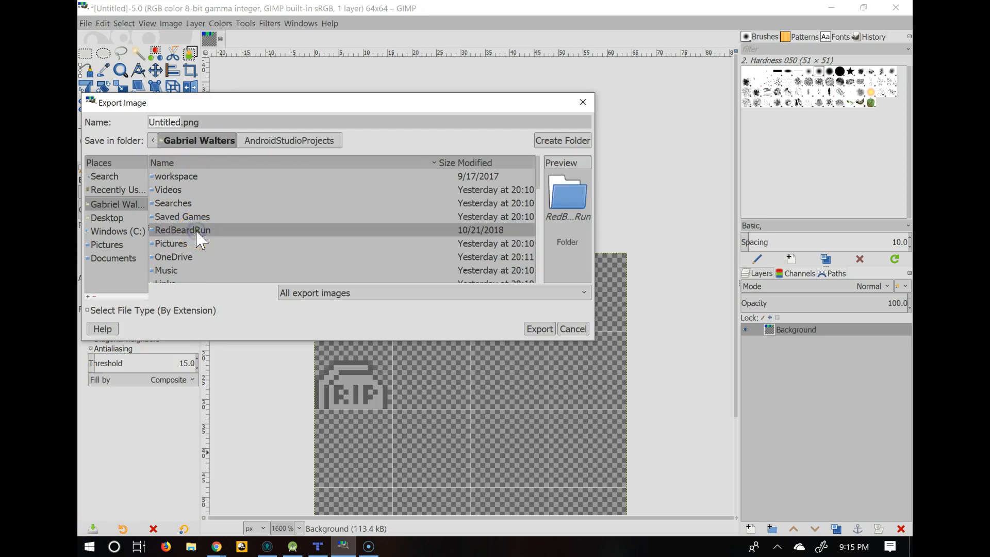
double_click(197, 232)
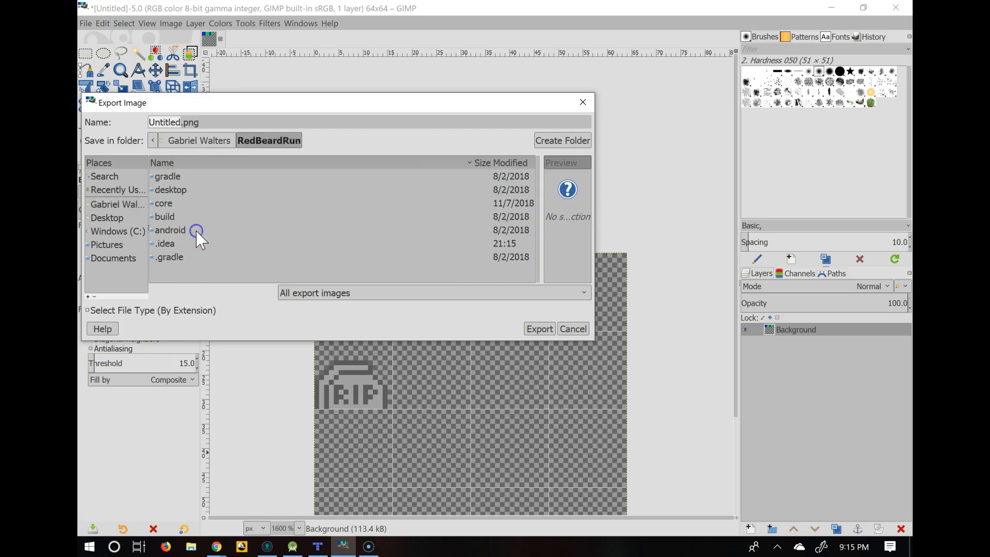
left_click(169, 231)
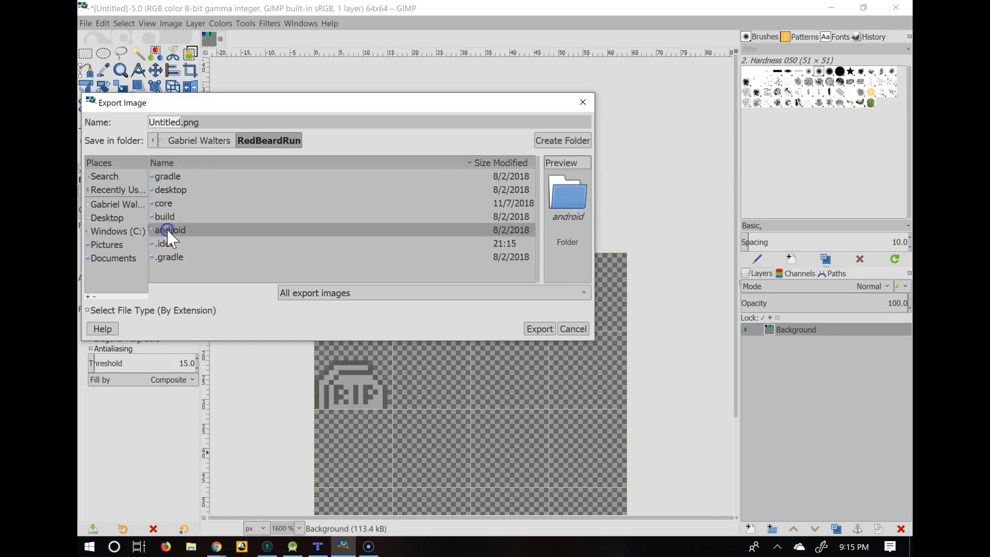
double_click(168, 231)
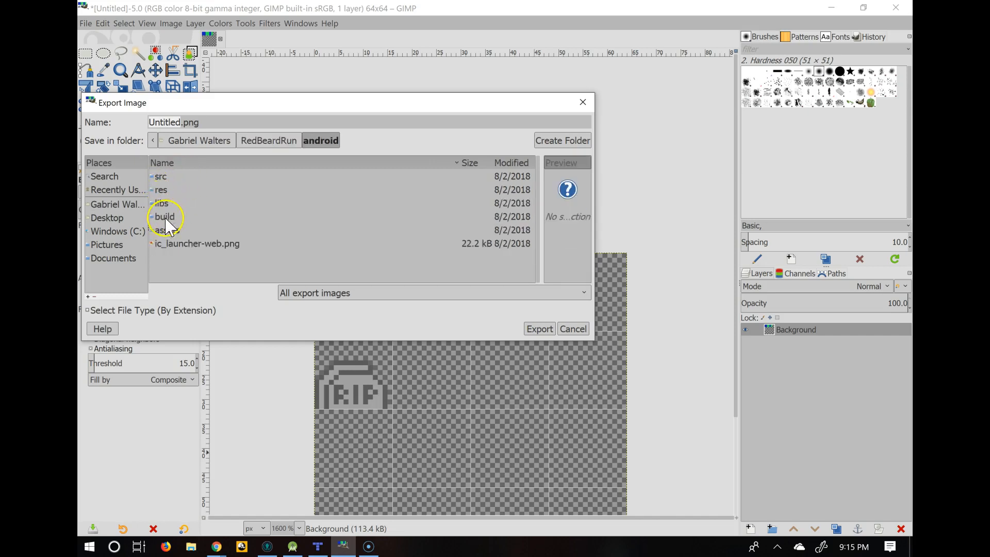
double_click(166, 232)
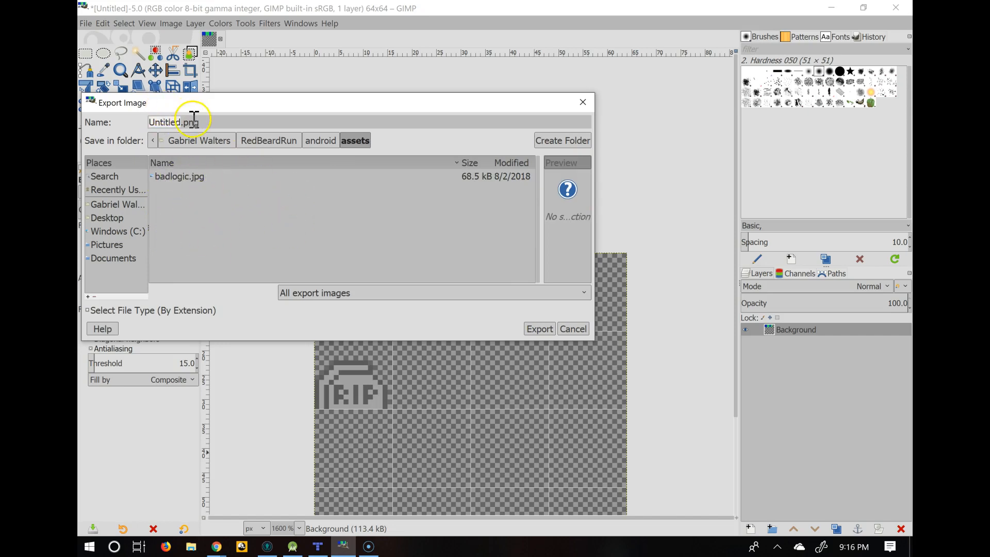
Step: Export the tileset image as testTileSet.png into the RedBeardRun/android/assets folder, keeping the offered PNG options
key("alt+Up")
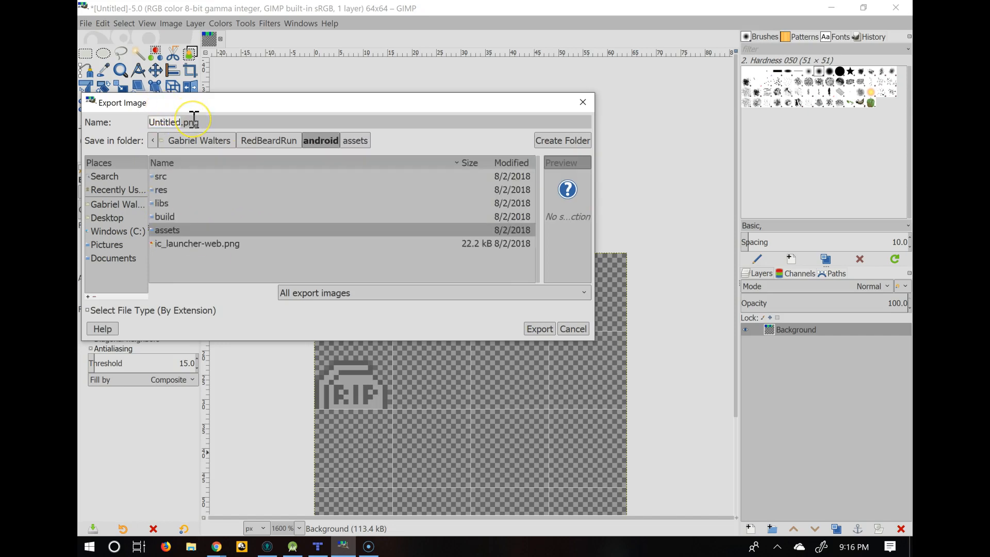
double_click(167, 230)
left_click(182, 121)
left_click_drag(182, 121, 146, 124)
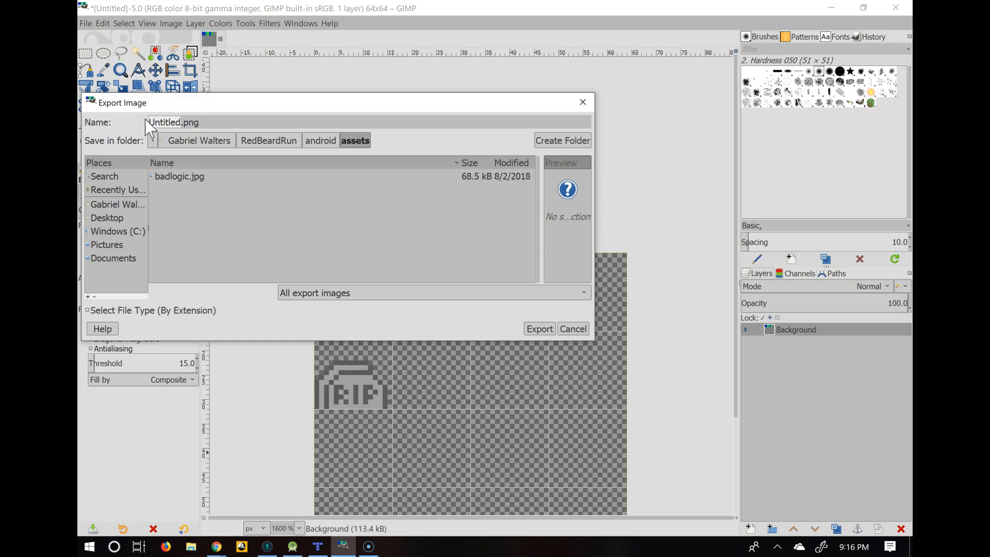
type("testT")
left_click(540, 332)
left_click(539, 331)
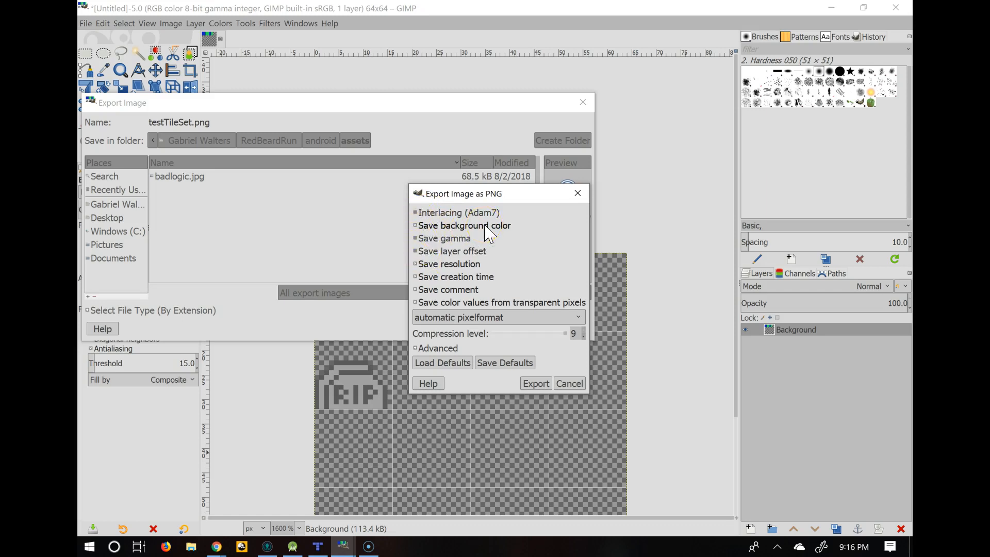
left_click(534, 384)
left_click(537, 384)
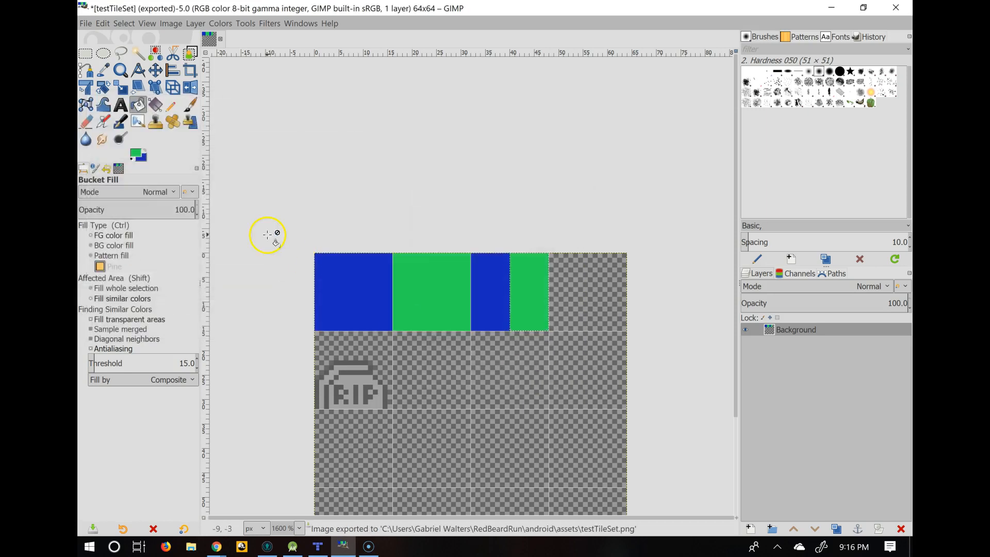
Step: Save the GIMP project as testTileSet.xcf in the RedBeardRun/android/assets folder
left_click(85, 24)
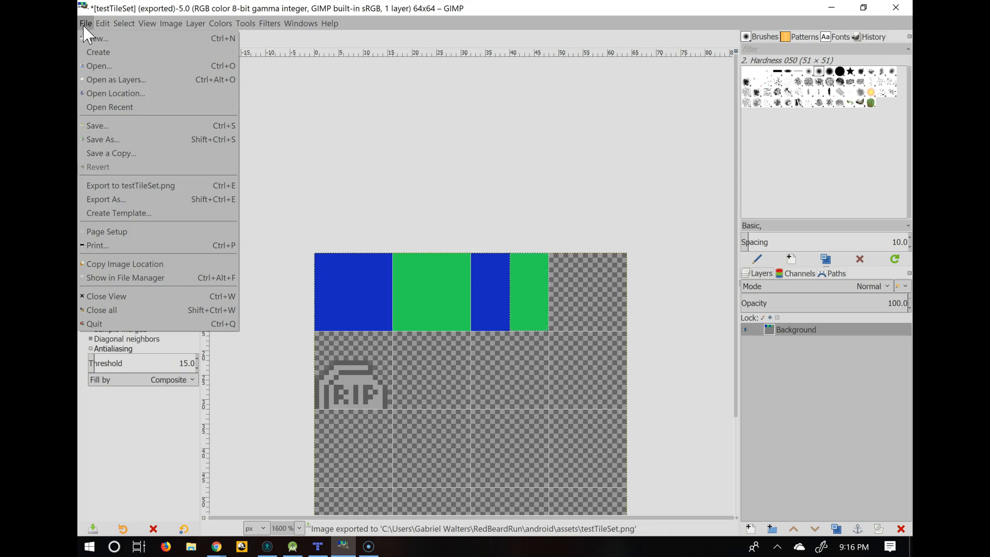
left_click(98, 126)
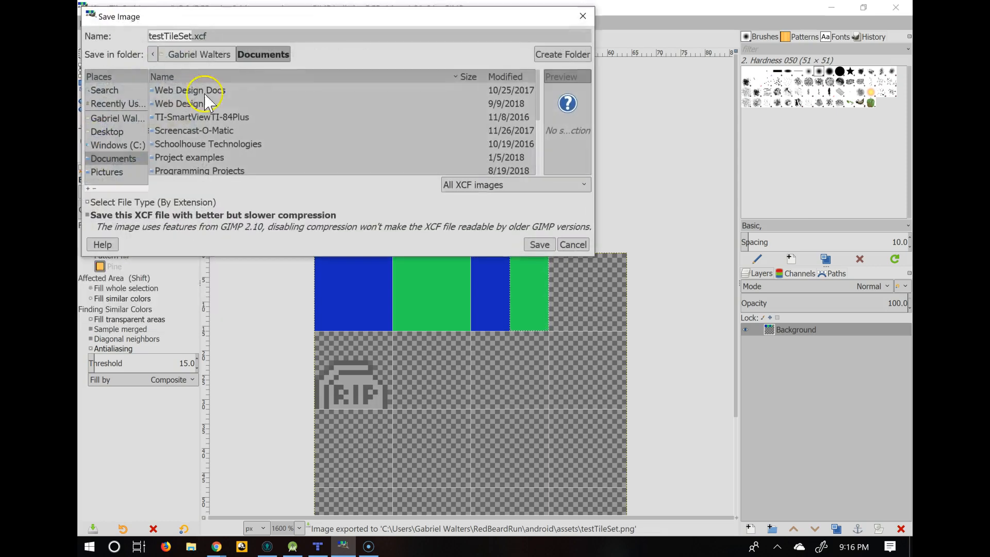
left_click(192, 55)
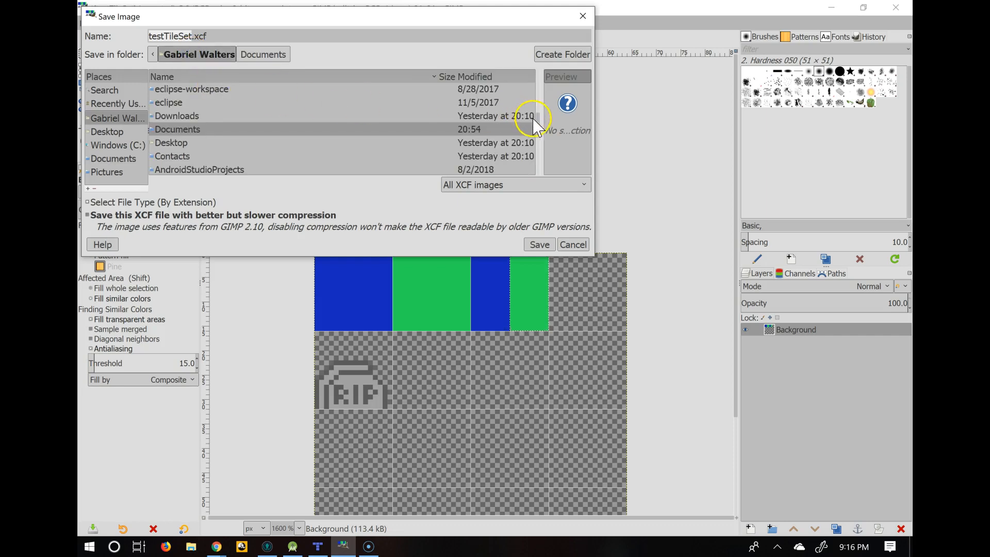
left_click_drag(538, 127, 538, 77)
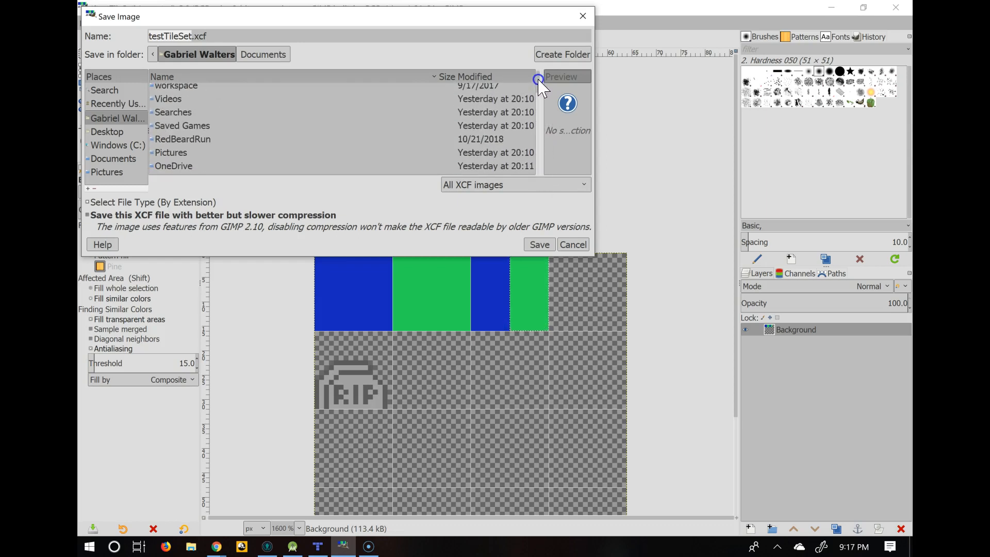
left_click(205, 131)
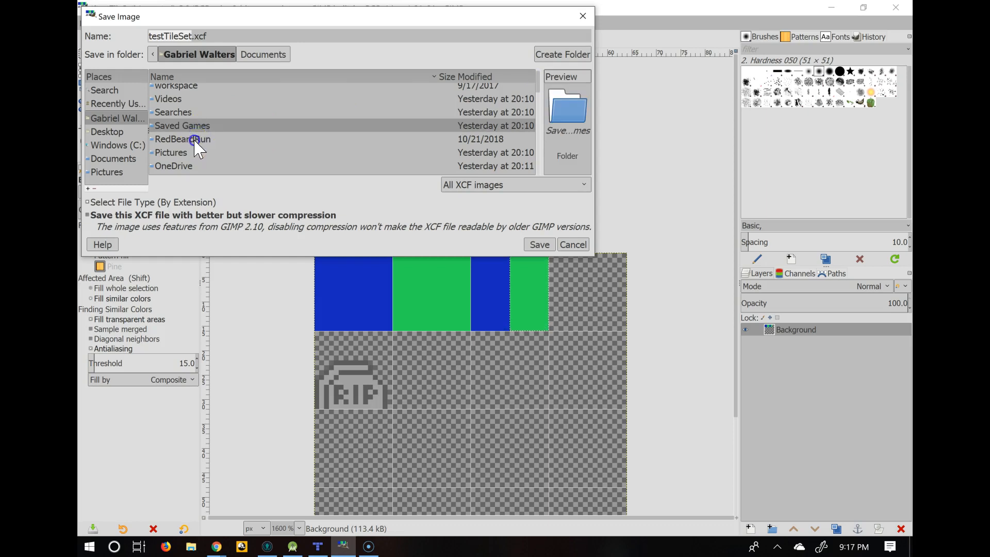
double_click(195, 140)
double_click(174, 144)
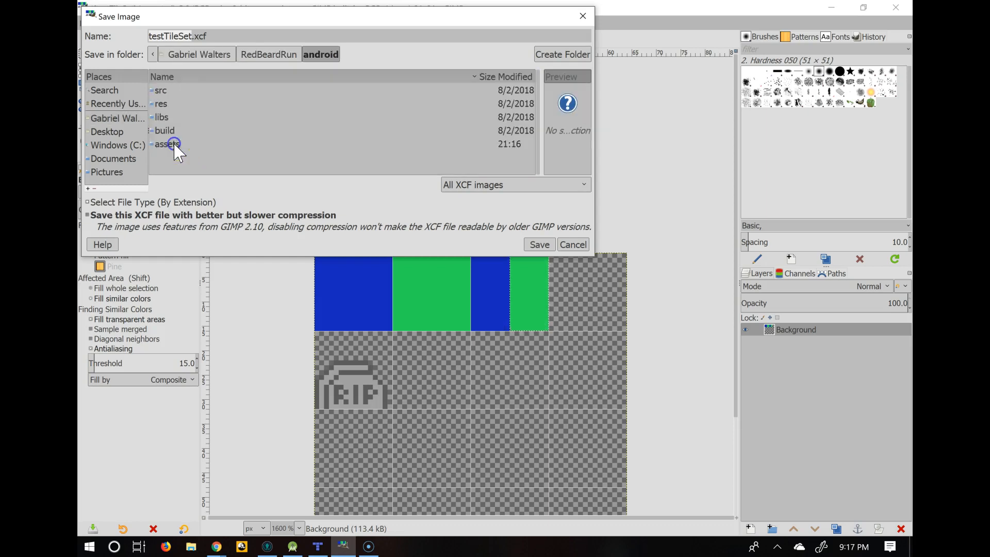
double_click(164, 144)
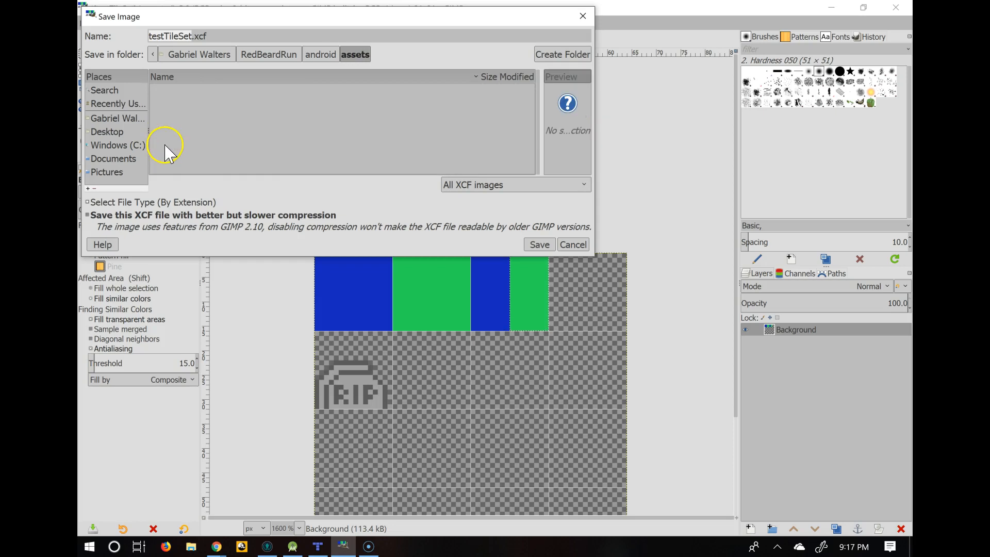
left_click(539, 246)
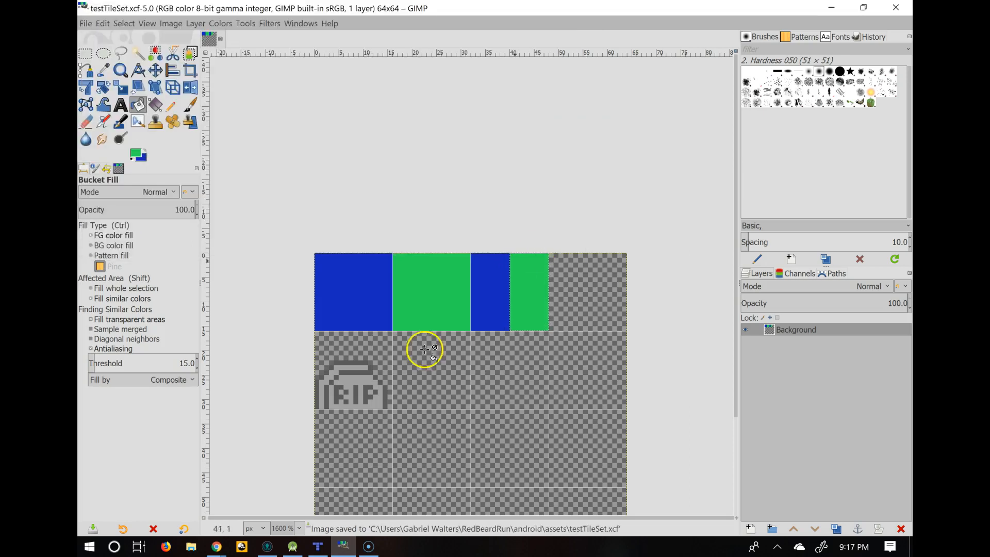
Step: Switch to Tiled, start a new image-based tileset named TestTileSet, and open the browser for its source image
left_click(318, 546)
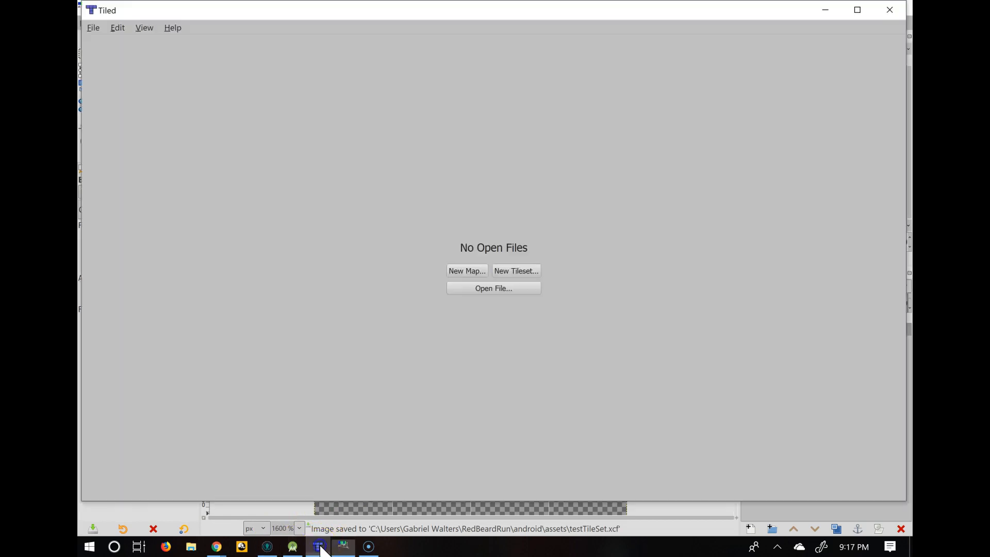
left_click(519, 271)
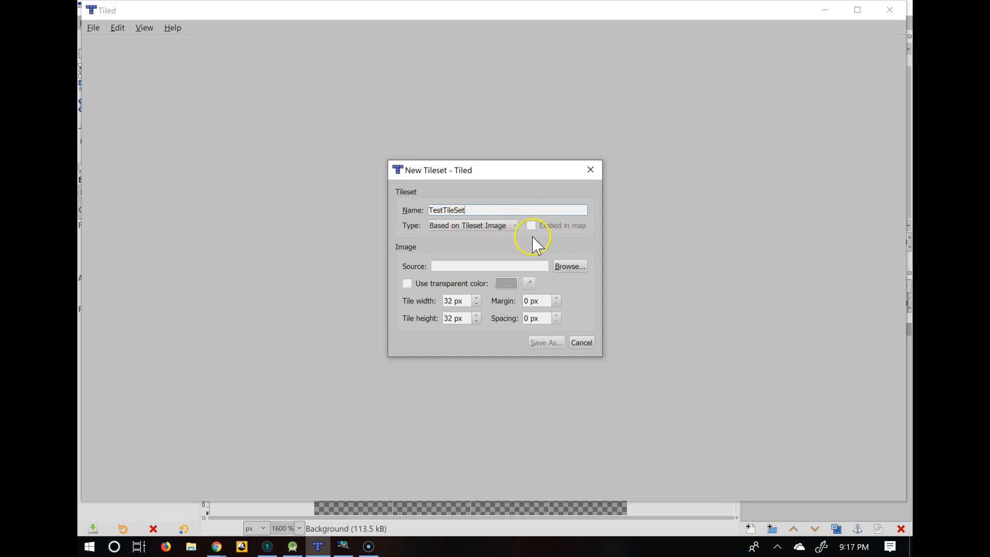
left_click(563, 268)
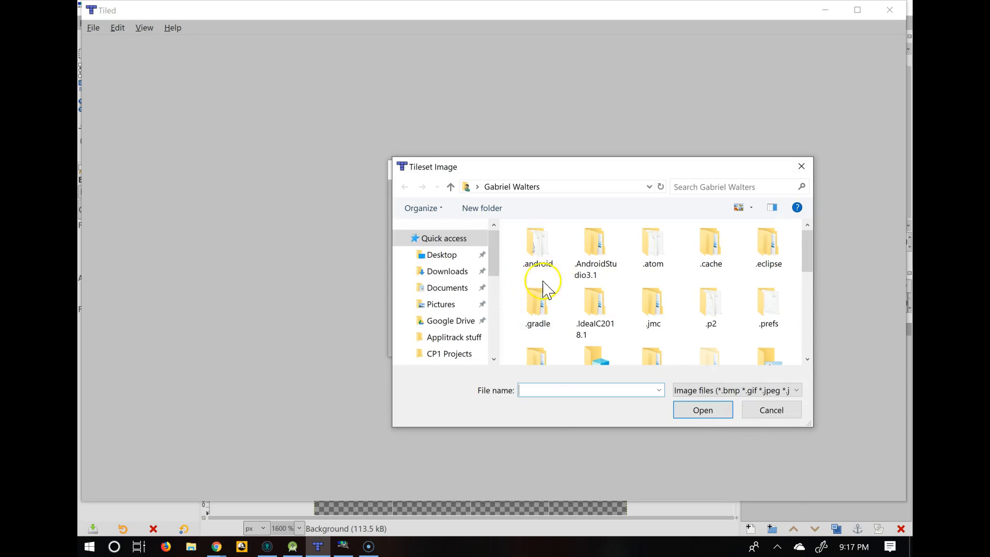
Step: Try to locate the project folder by browsing the desktop and searching This PC for RedBeardRun
left_click(445, 258)
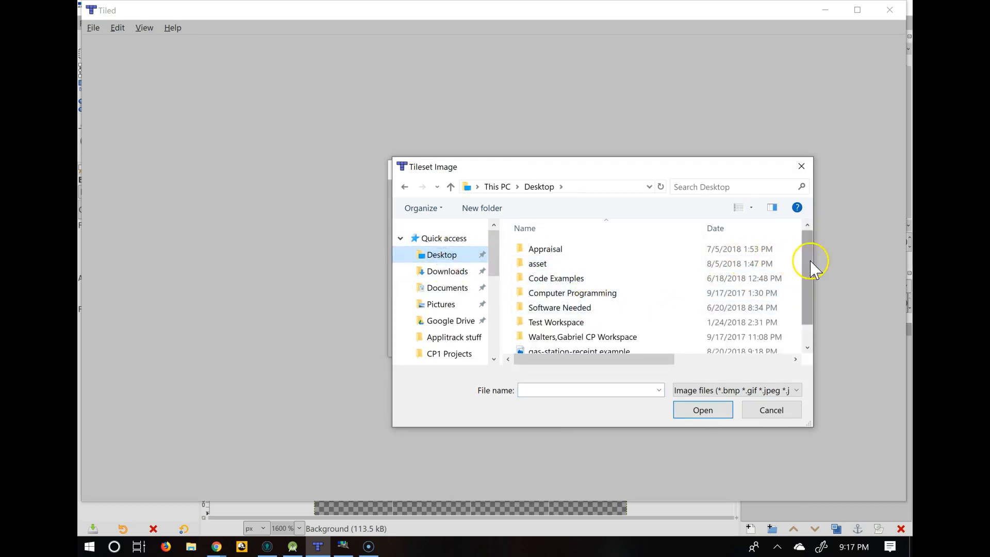
left_click_drag(811, 266, 812, 294)
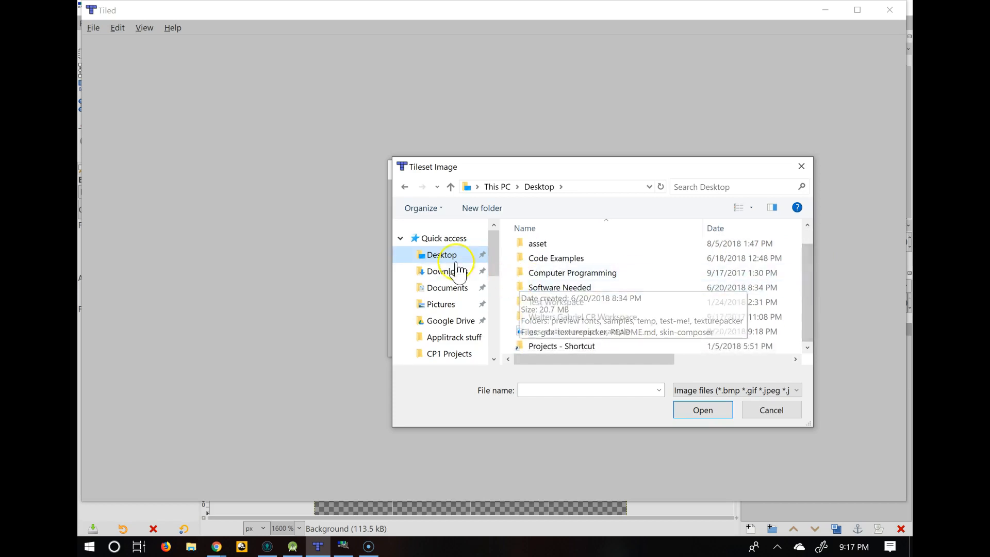
mouse_move(491, 258)
left_mouse_down()
mouse_move(495, 327)
mouse_move(492, 262)
mouse_move(493, 274)
left_mouse_up()
left_click(499, 185)
left_click(689, 186)
type("RedBeardRun")
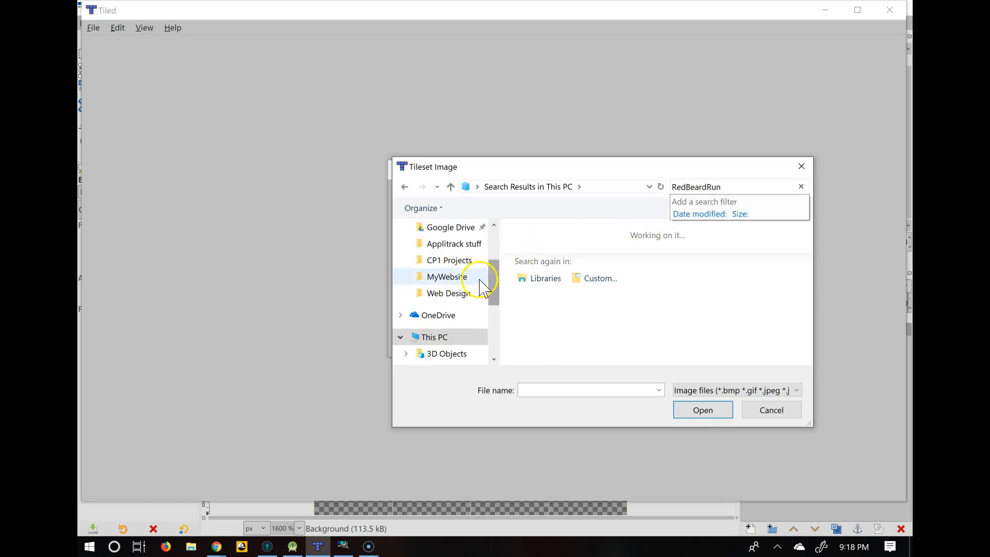
Step: Browse the C: drive to the user's home folder inside Users
left_click_drag(496, 294, 491, 338)
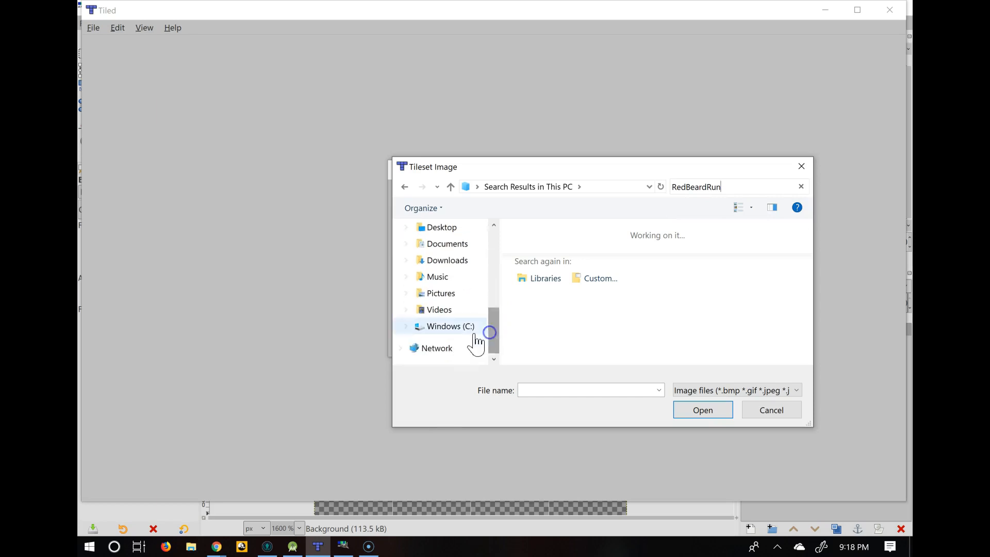
left_click(454, 327)
right_click(574, 342)
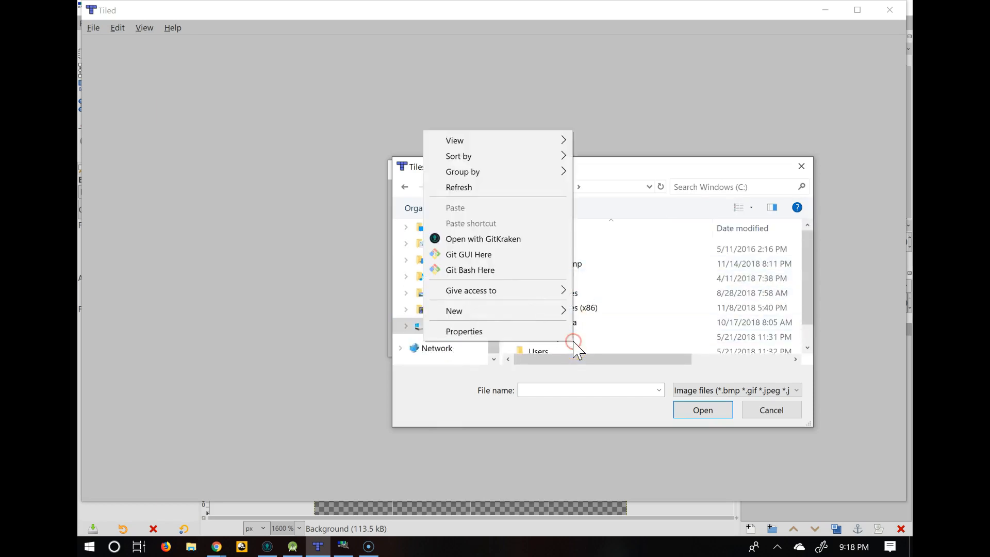
left_click(579, 352)
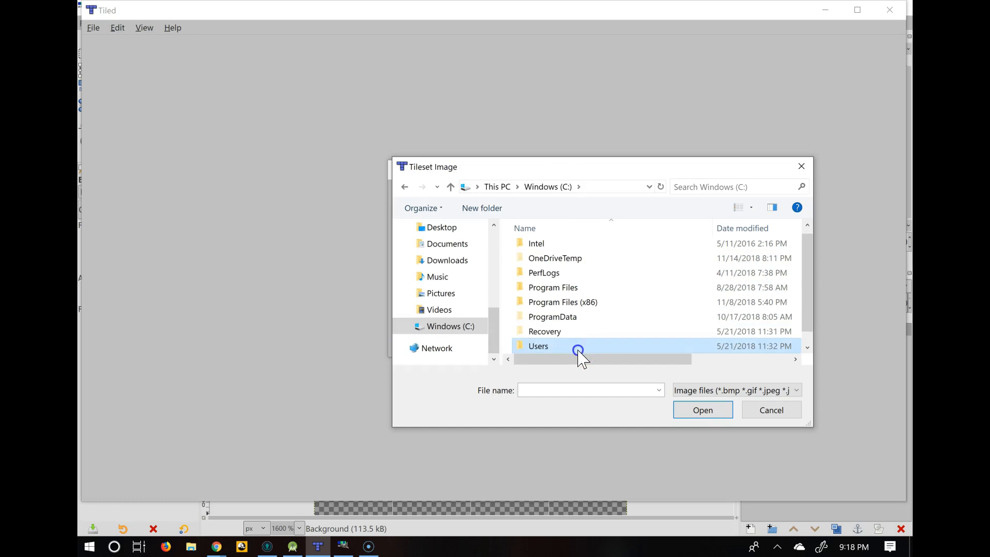
double_click(578, 346)
double_click(564, 279)
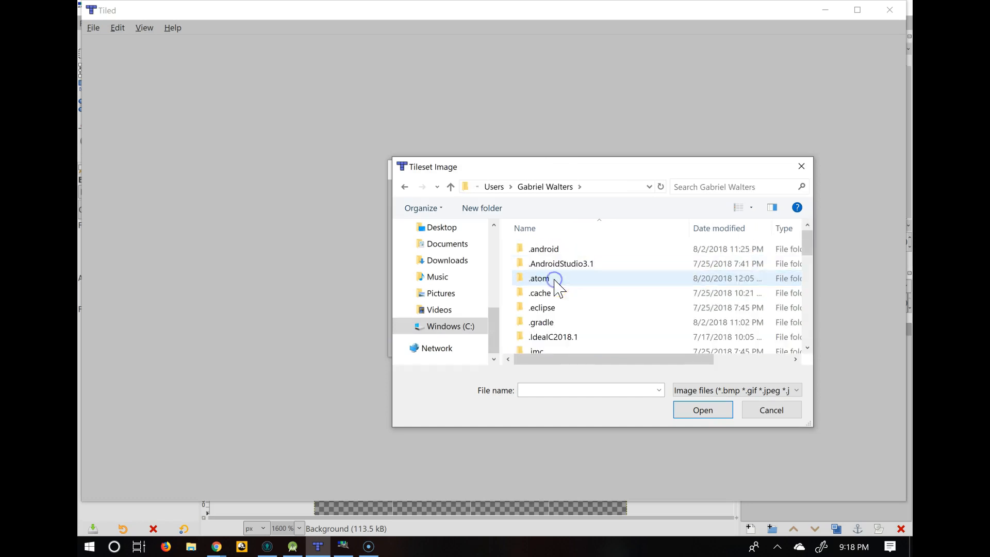
Step: Choose testTileSet.png from RedBeardRun/android/assets as the tileset's source image
left_click_drag(812, 238, 802, 316)
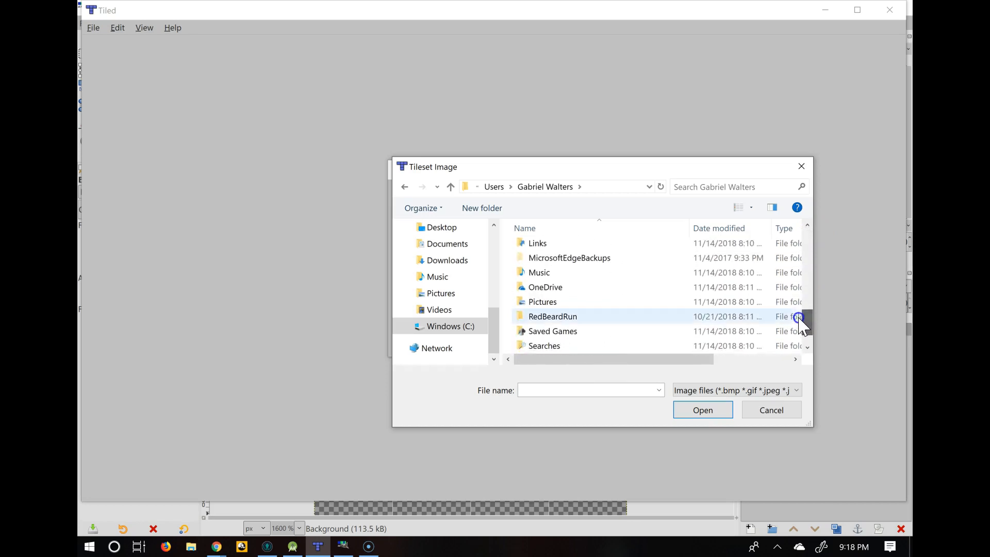
left_click(571, 317)
double_click(571, 317)
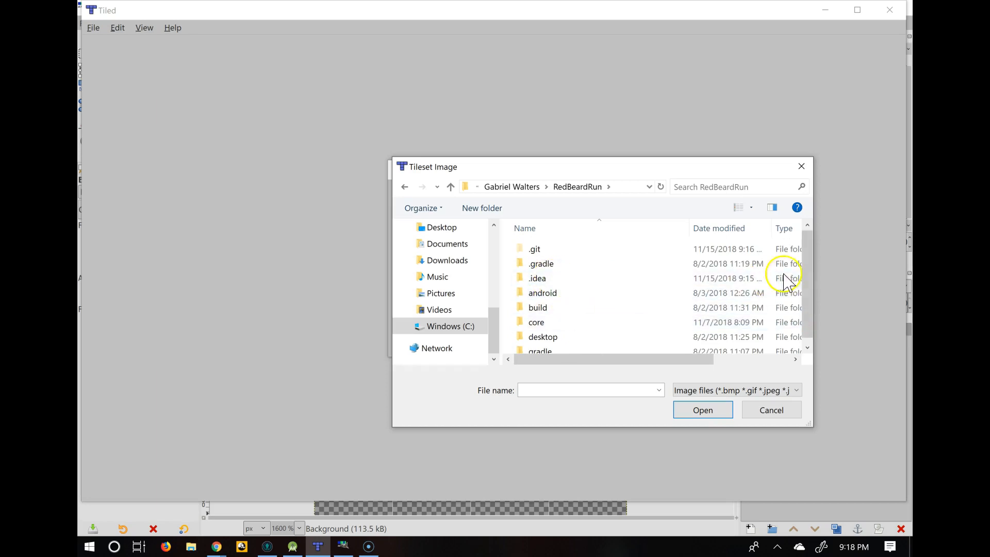
double_click(543, 293)
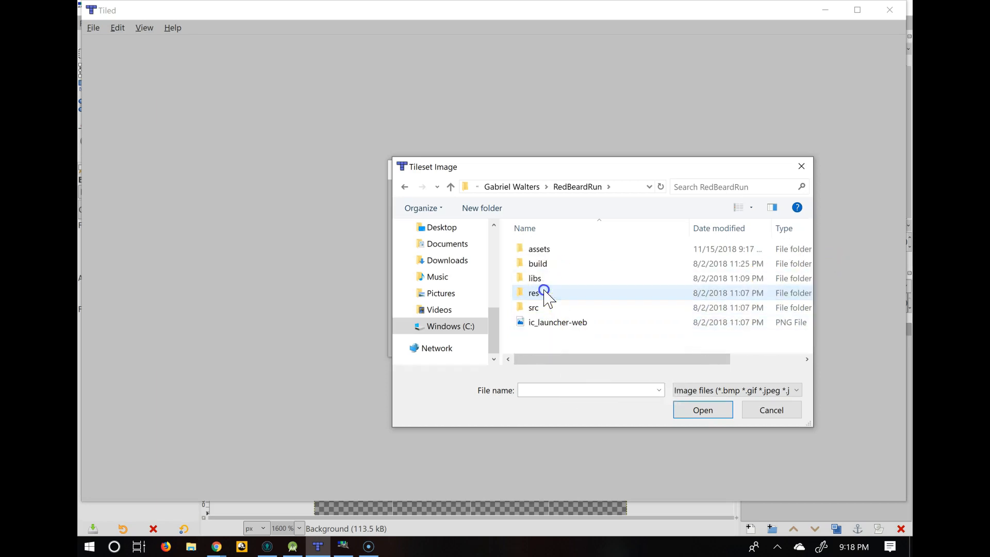
left_click(539, 250)
double_click(539, 251)
left_click(627, 268)
left_click(694, 414)
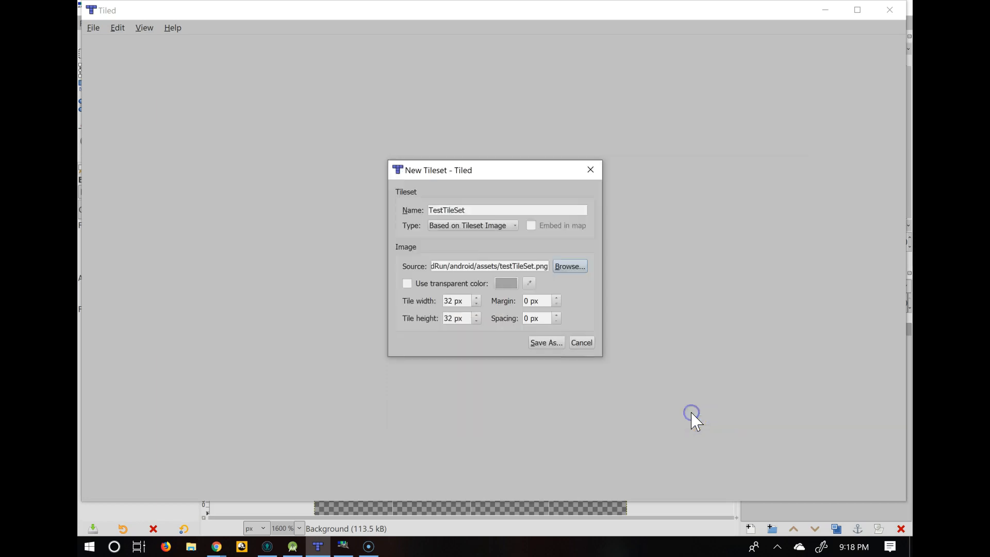
Step: Set the tileset's tile width and tile height to 16 px
left_click(407, 284)
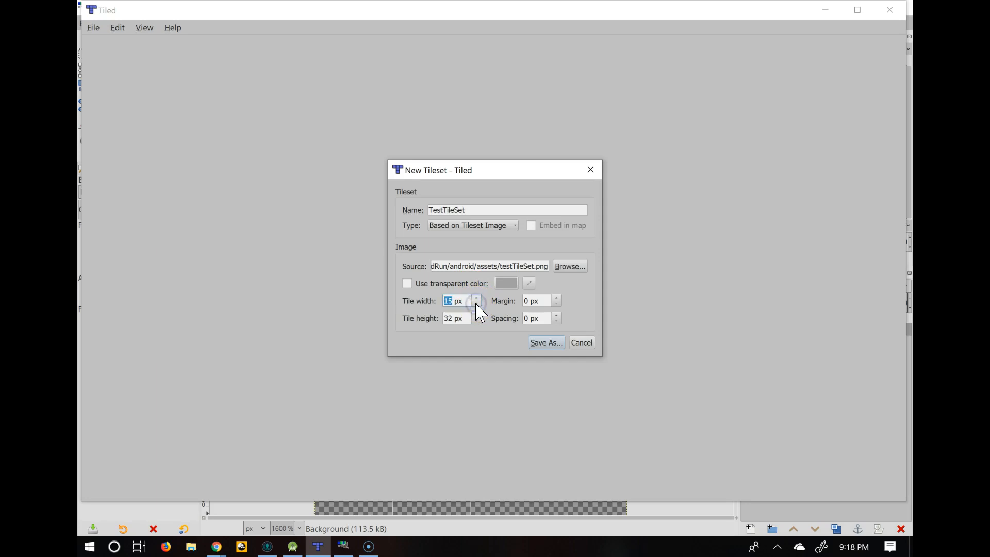
left_click(477, 321)
left_click(477, 321)
left_click(477, 298)
Step: Compare the new tileset's tile size, margin and spacing settings with the tile layout of the image in GIMP
left_click(343, 546)
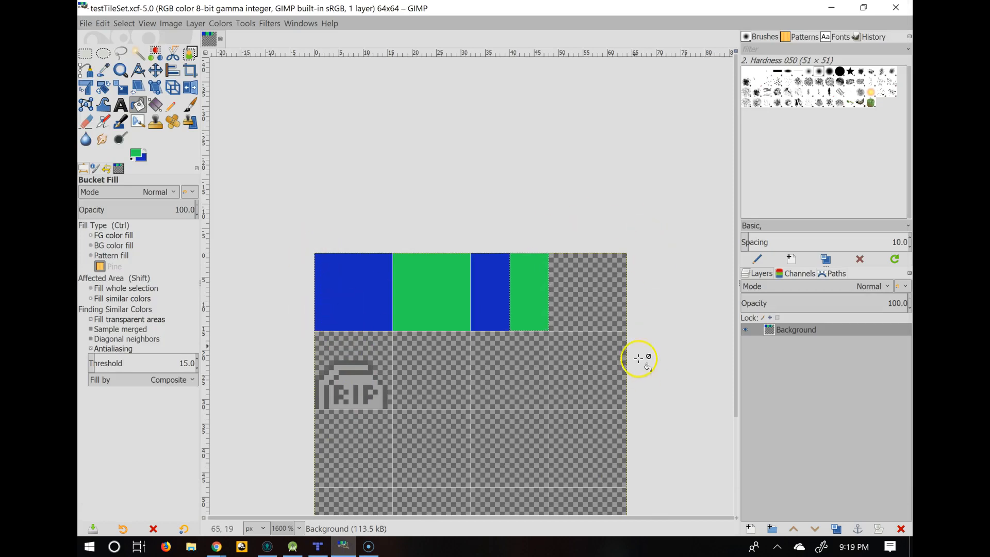
left_click(318, 546)
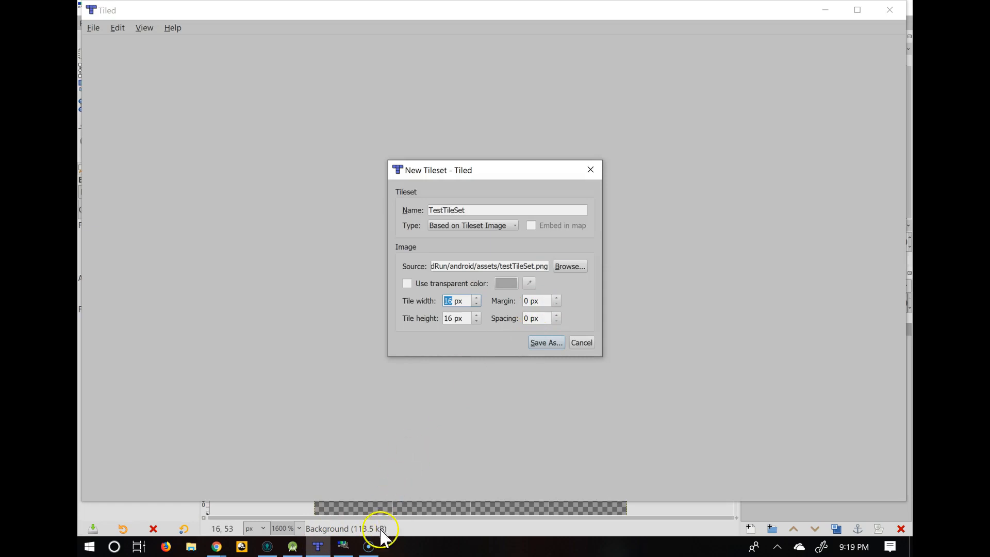
left_click(343, 545)
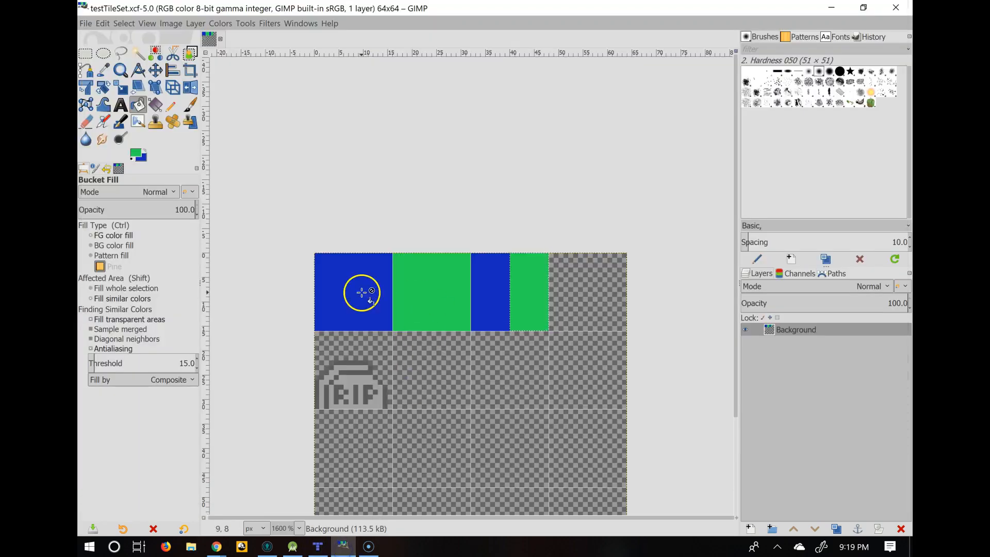
left_click(318, 546)
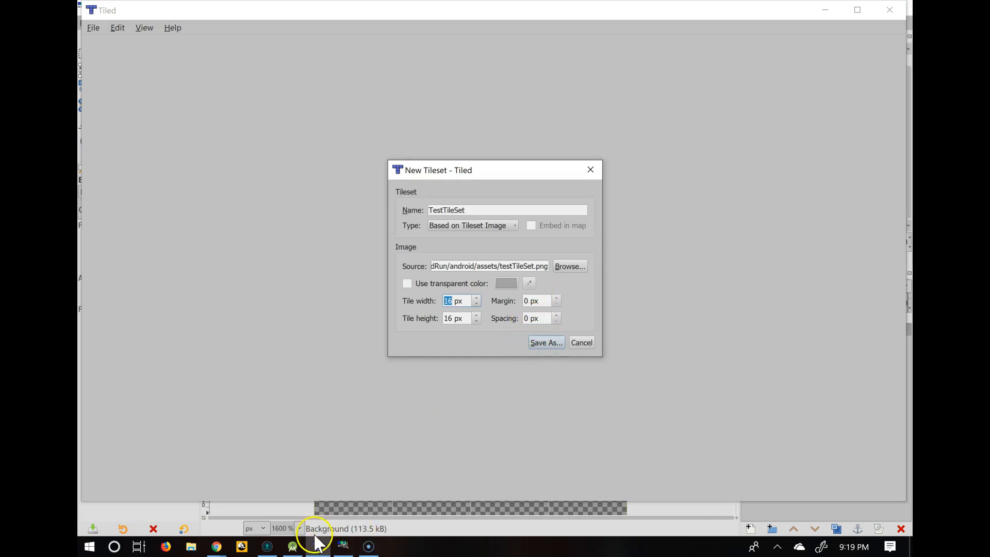
left_click(343, 549)
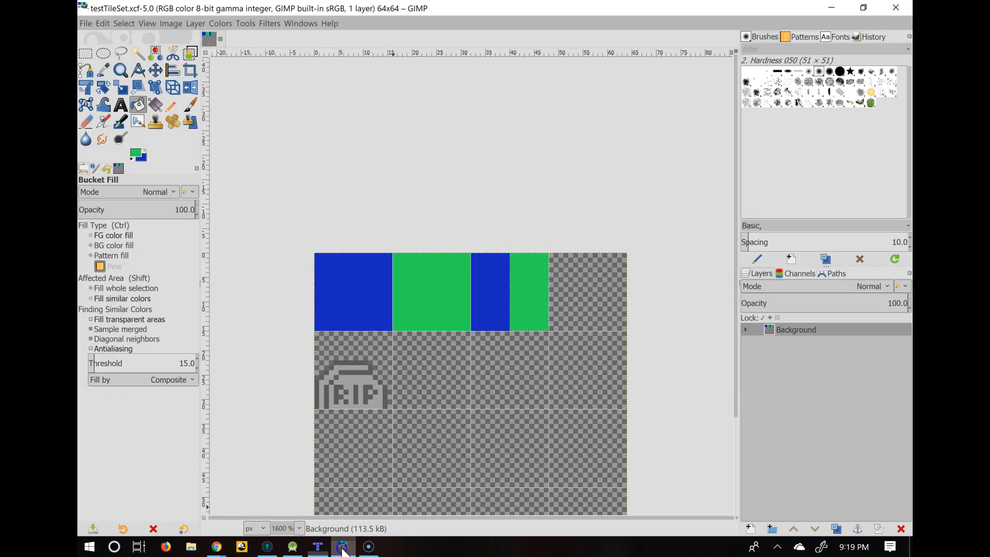
left_click(320, 548)
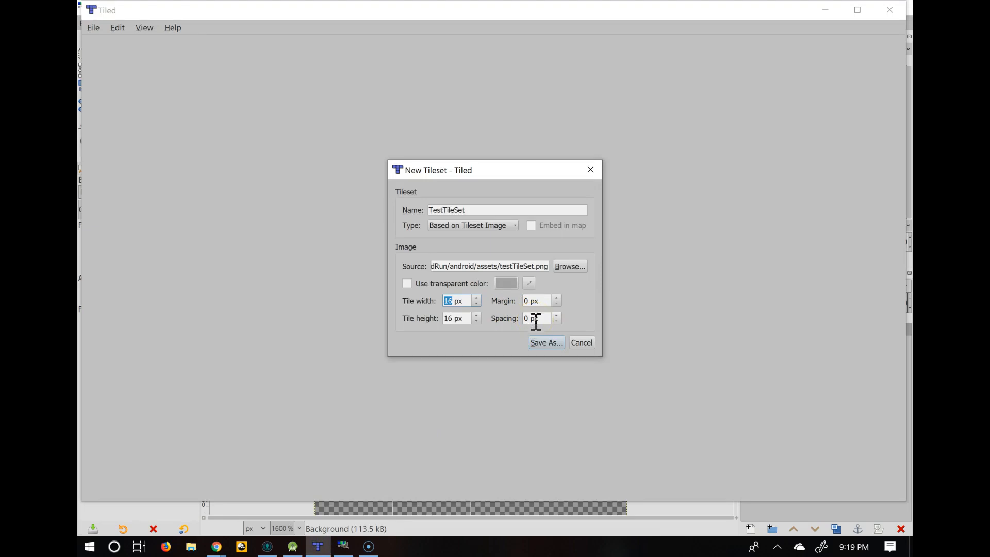
Step: Start saving the new tileset to a file and browse the C: drive to the user's home folder inside Users
left_click(555, 344)
left_click(276, 238)
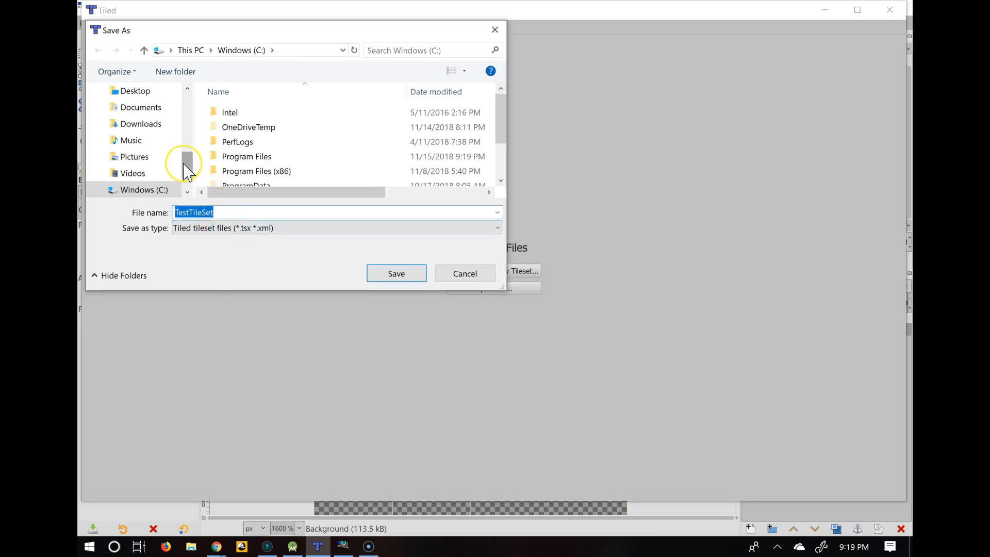
left_click_drag(186, 165, 186, 177)
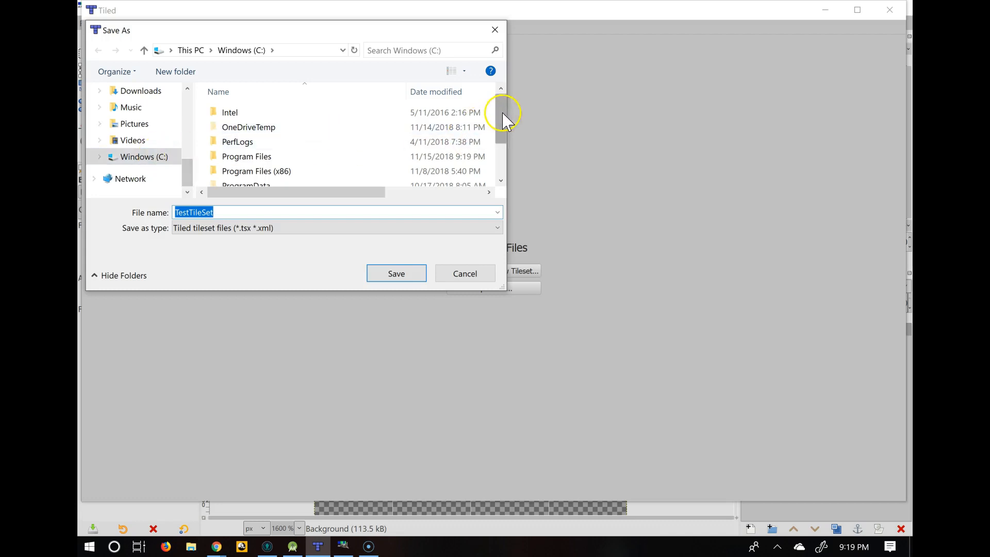
left_click_drag(503, 116, 501, 150)
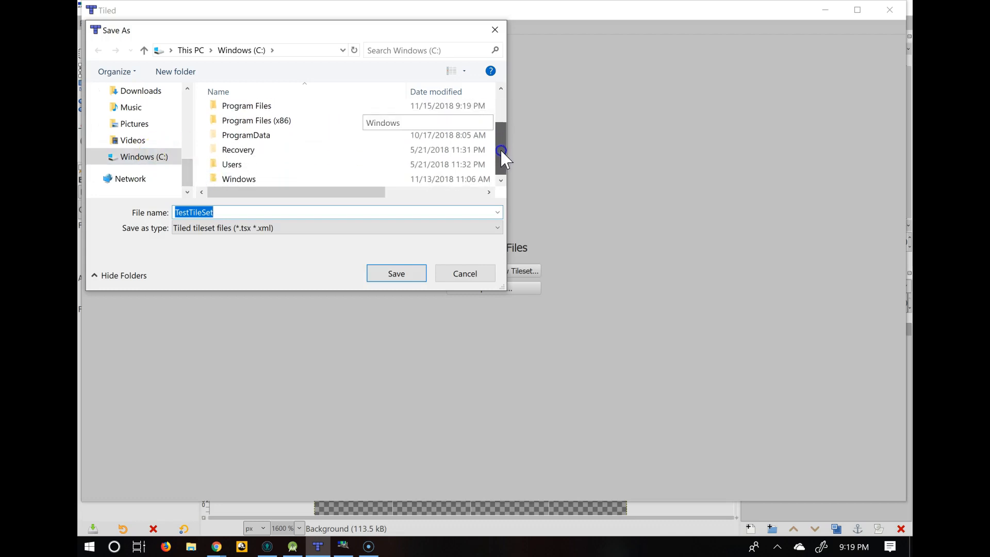
double_click(258, 164)
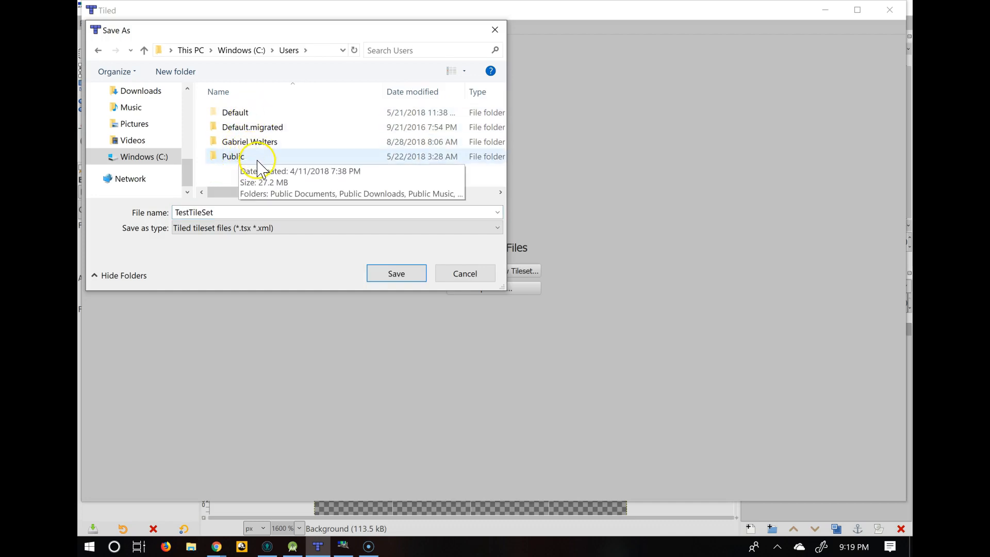
double_click(256, 144)
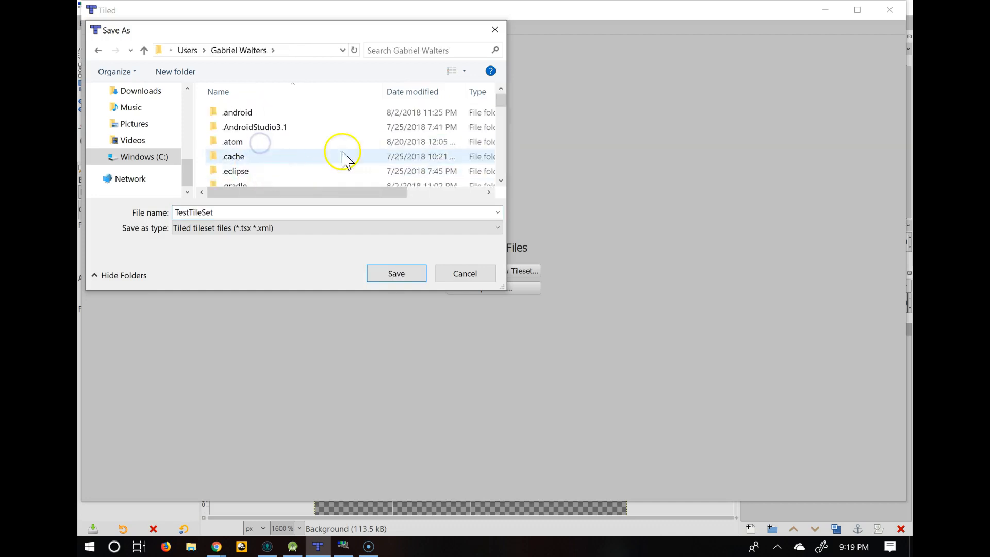
Step: Save the tileset as TestTileSet in the RedBeardRun/android/assets folder
left_click_drag(501, 104, 499, 167)
double_click(298, 137)
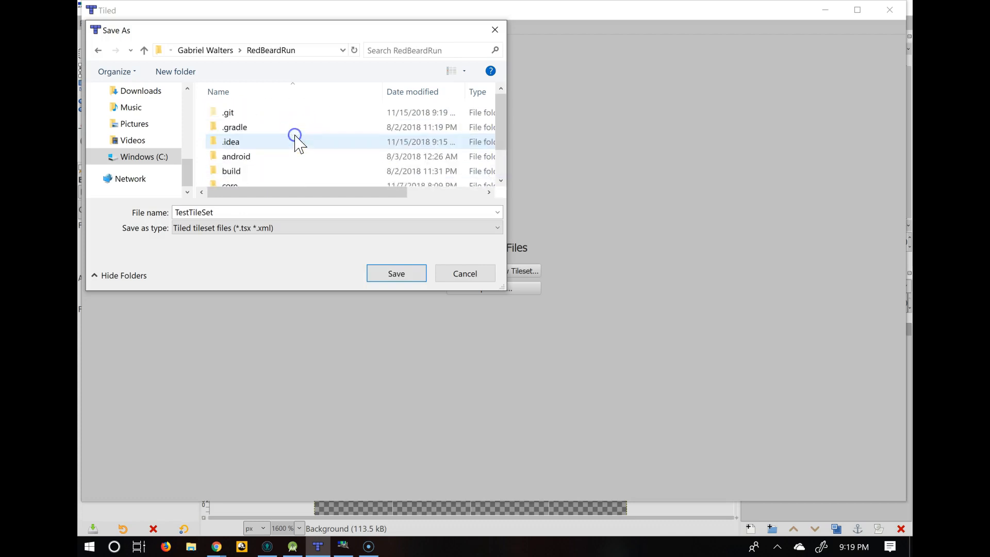
double_click(248, 158)
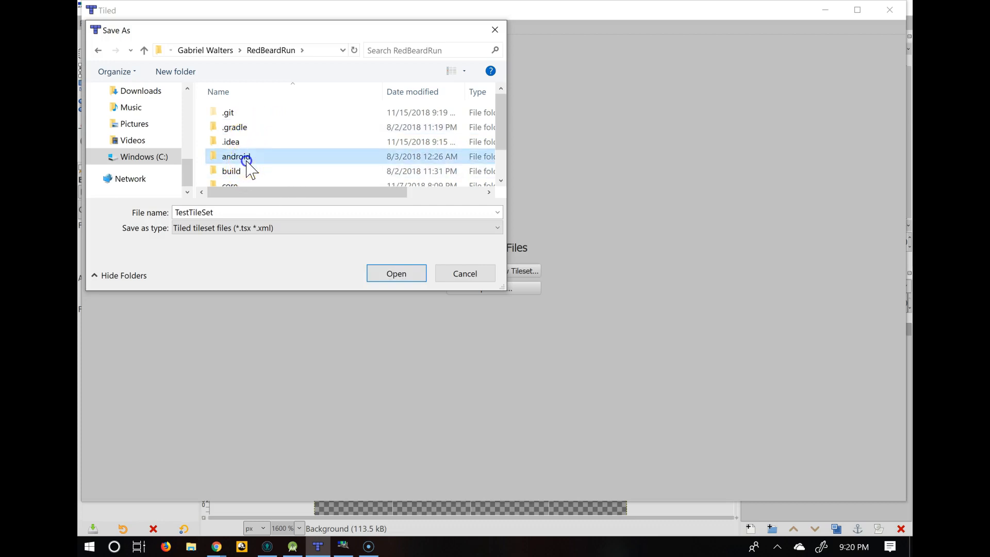
double_click(240, 112)
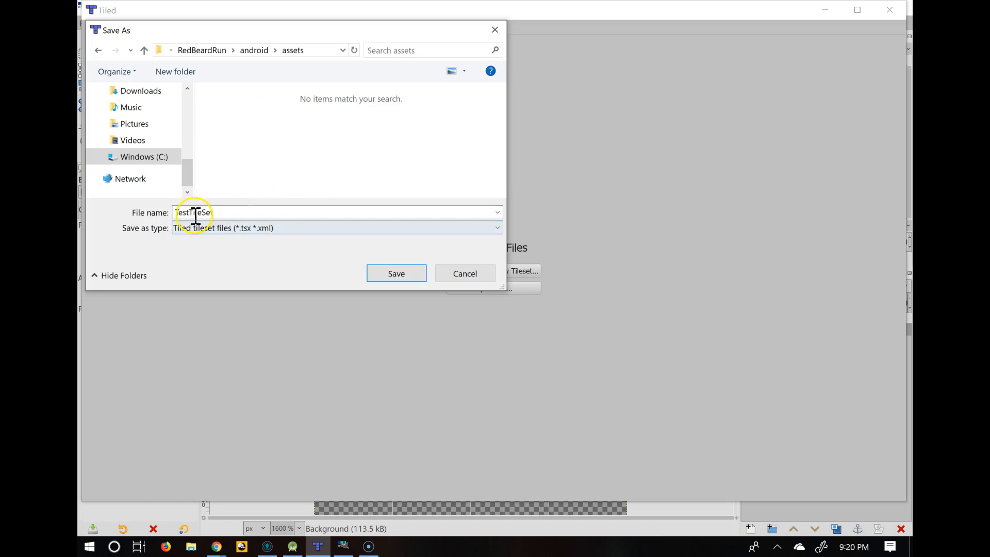
left_click(398, 277)
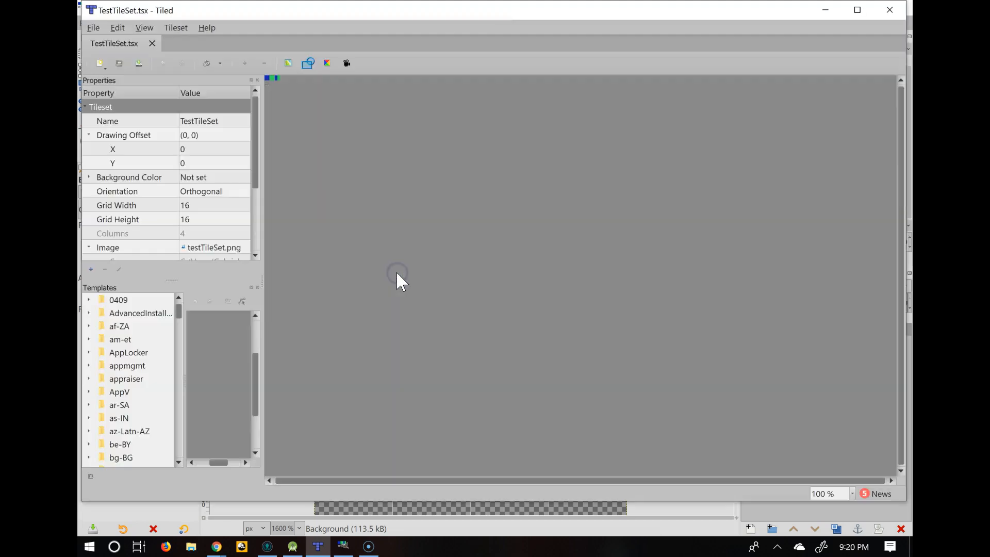
Step: Set up a new orthogonal map with a fixed size of 40 × 40 tiles and a tile size of 16 × 16 px
left_click(274, 79)
scroll(327, 178, "up", 10, "ctrl")
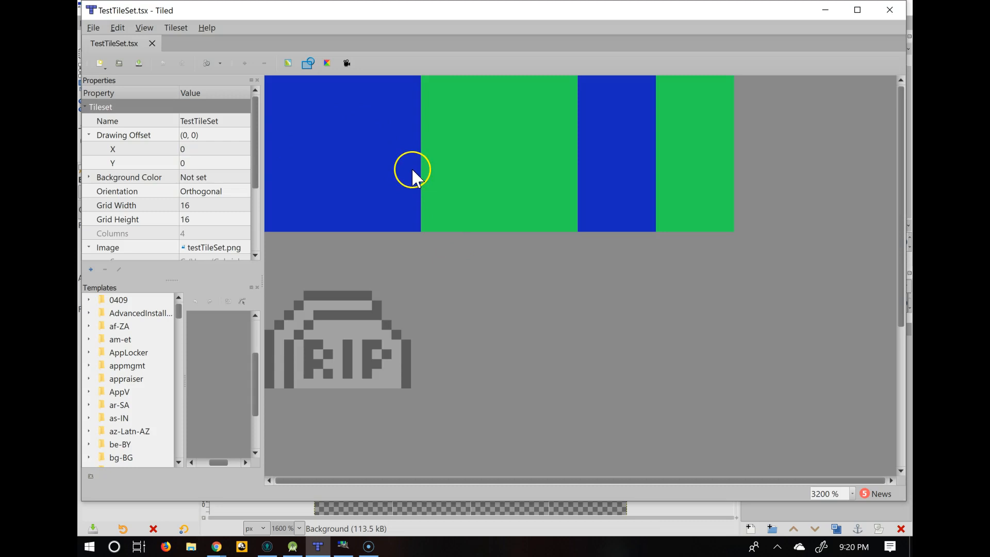
left_click(95, 29)
mouse_move(100, 41)
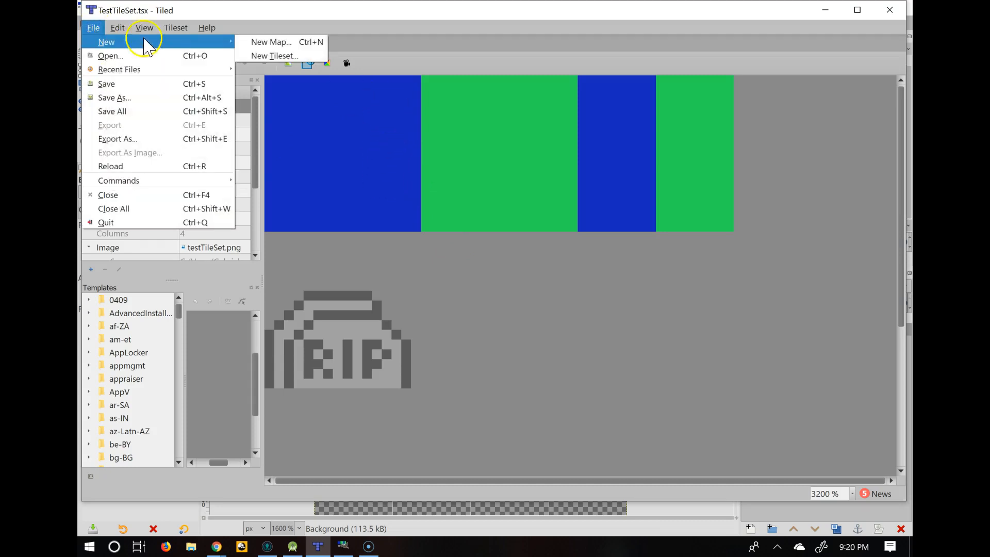
left_click(263, 40)
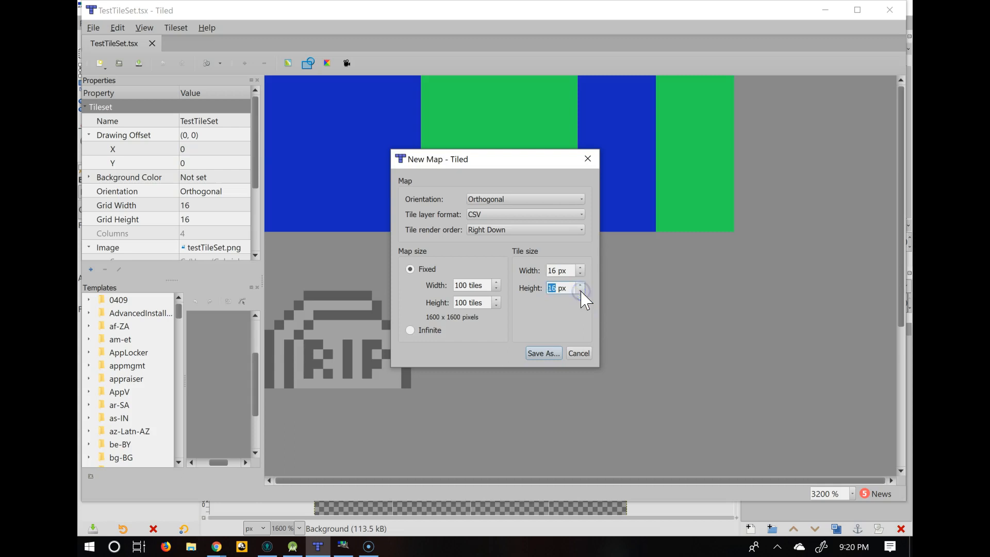
left_click(497, 289)
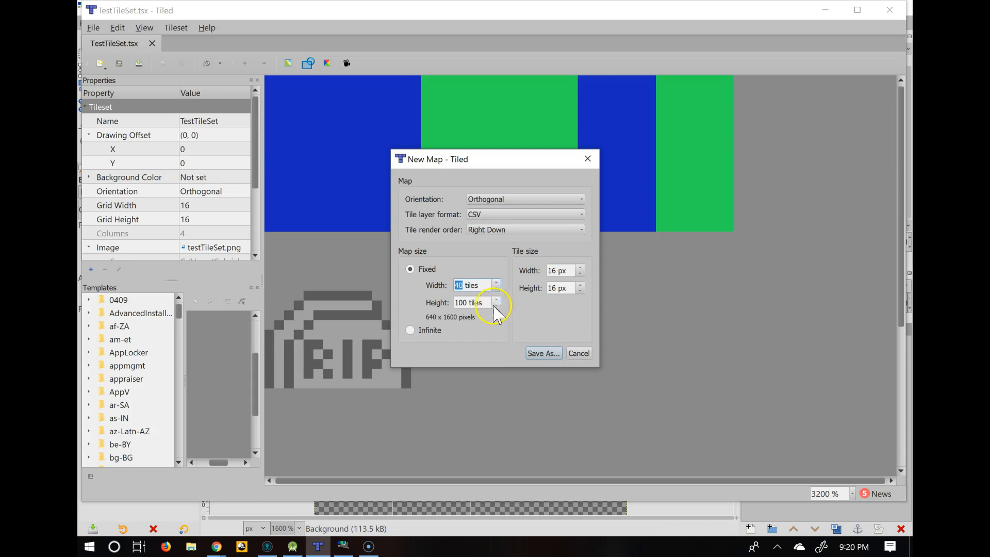
left_click(464, 303)
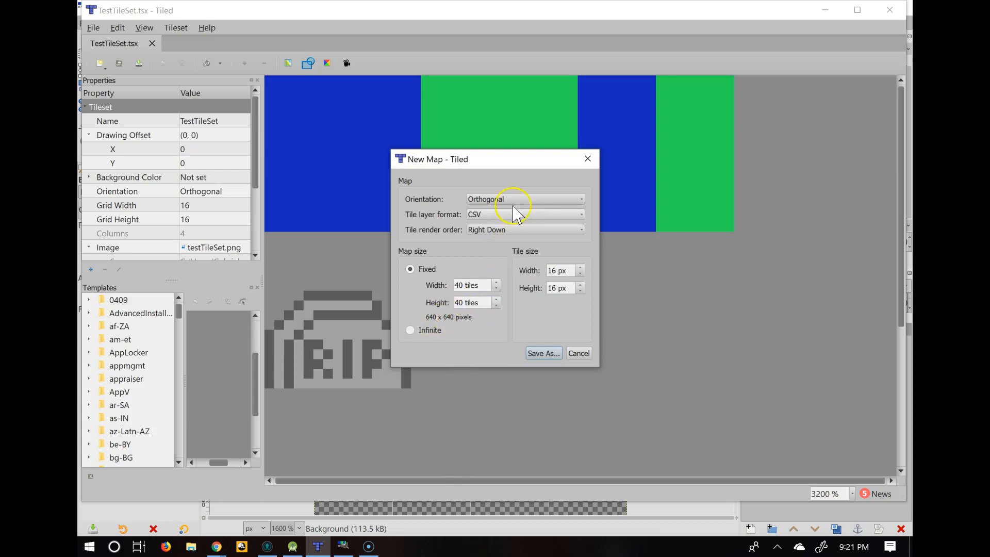
Step: Name the map file TestMap and browse the C: drive to the user's home folder for saving it
left_click(537, 353)
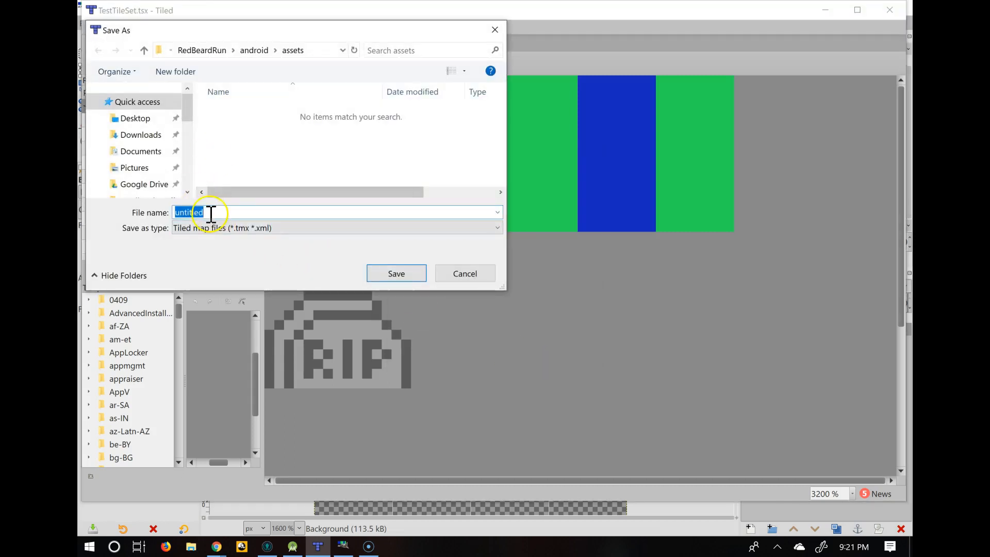
type("TestMap")
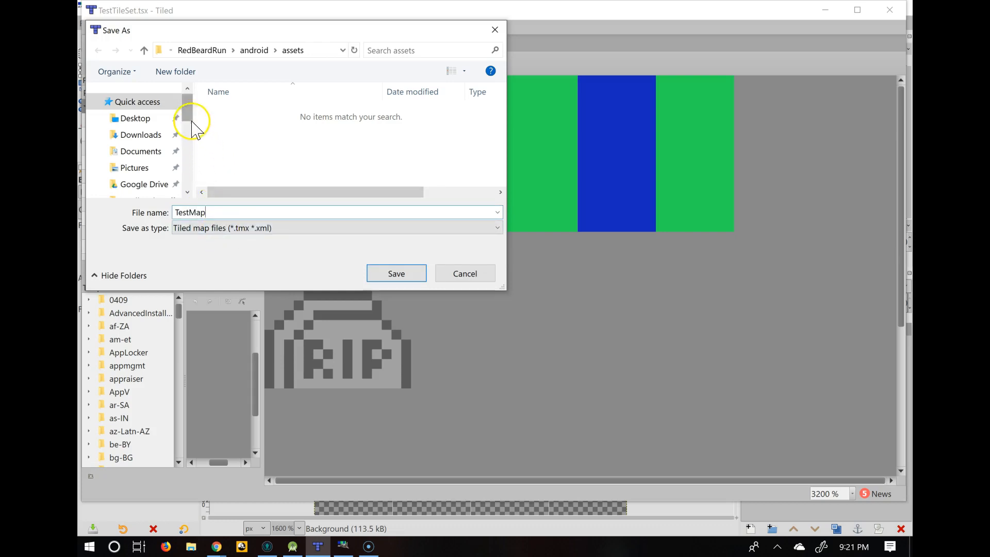
left_click_drag(188, 114, 188, 181)
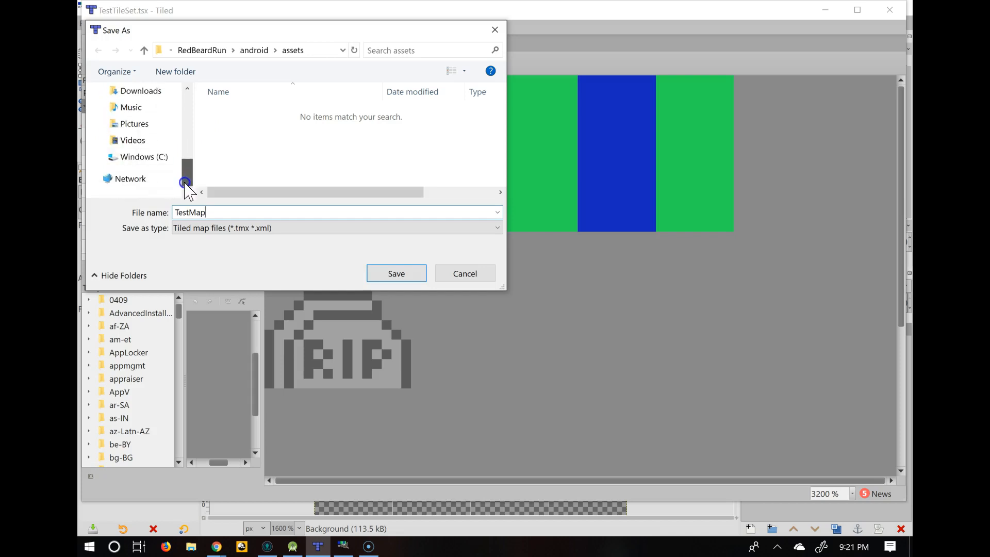
left_click(144, 157)
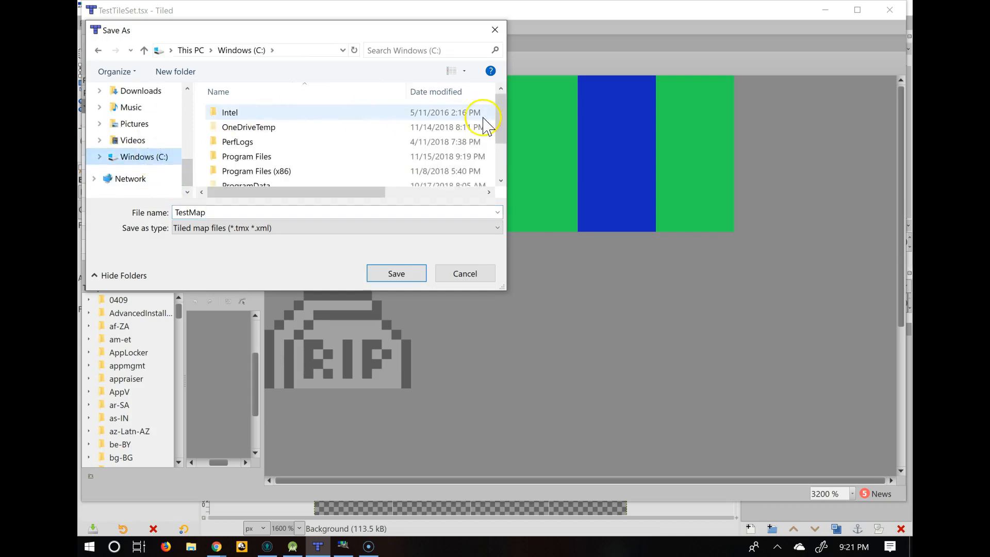
left_click_drag(502, 115, 506, 150)
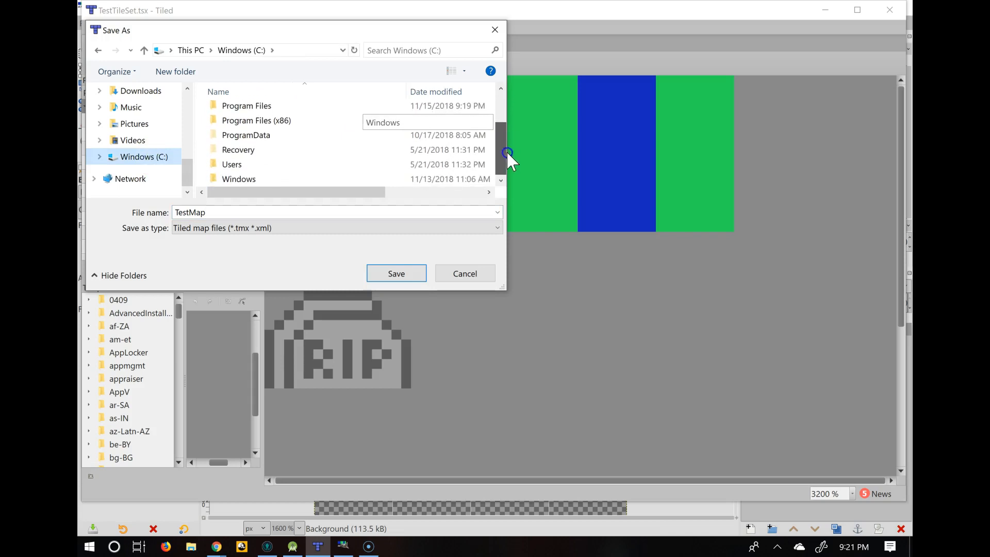
left_click(250, 165)
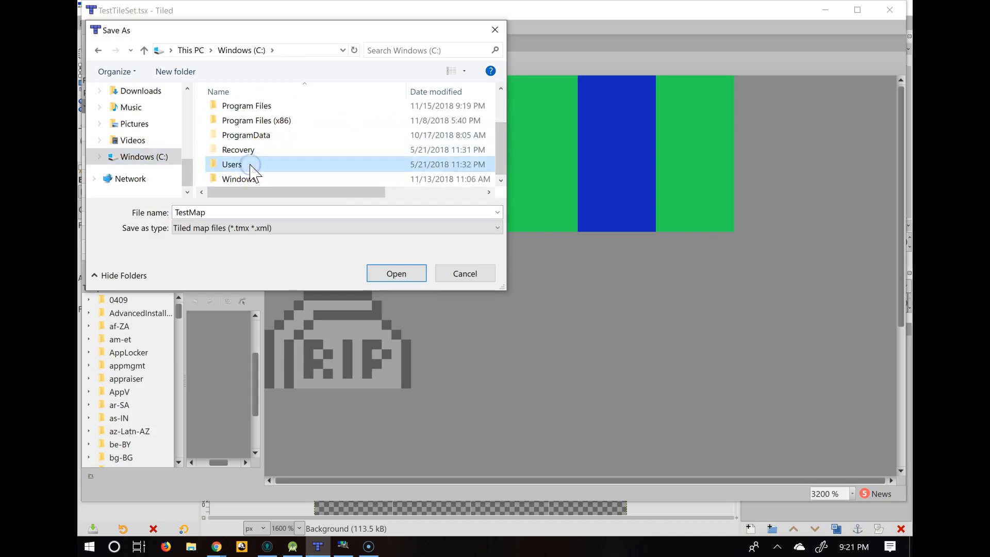
left_click(395, 274)
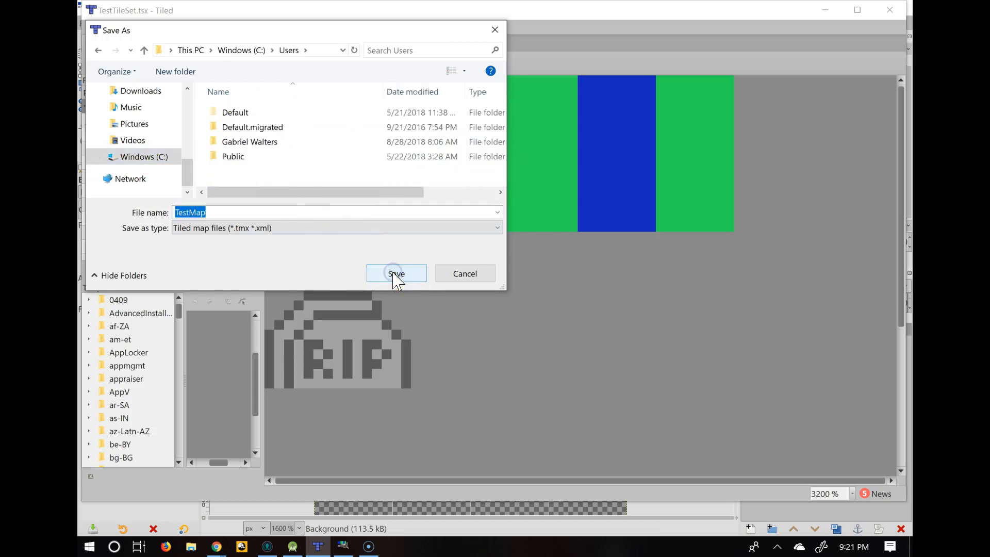
left_click(253, 144)
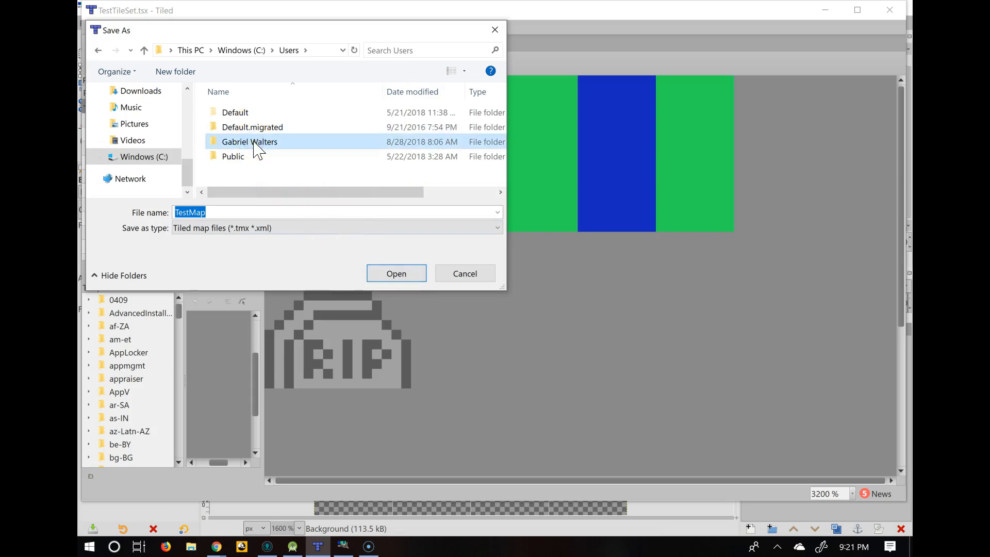
double_click(254, 143)
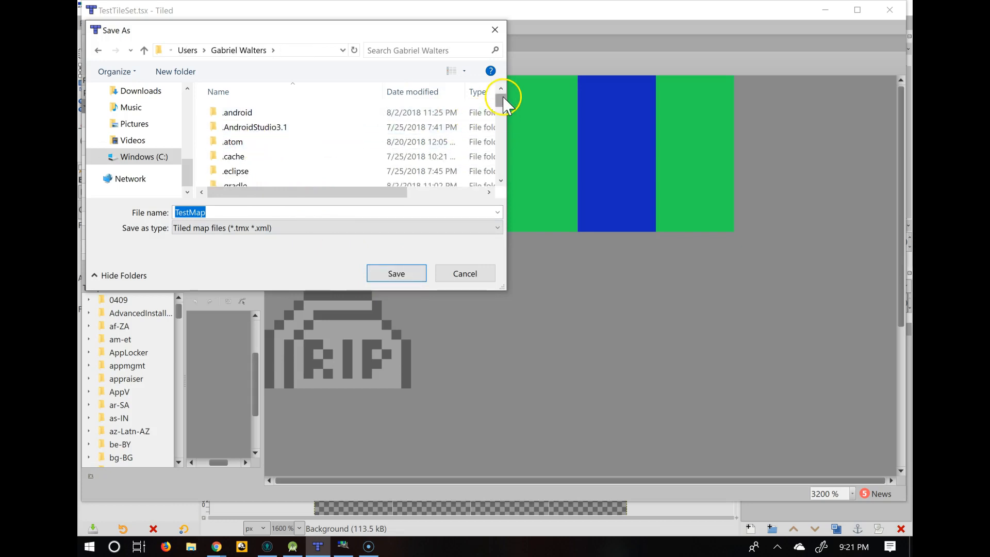
Step: Save the TestMap map file in the RedBeardRun/android/assets folder
left_click_drag(504, 98, 504, 160)
double_click(260, 135)
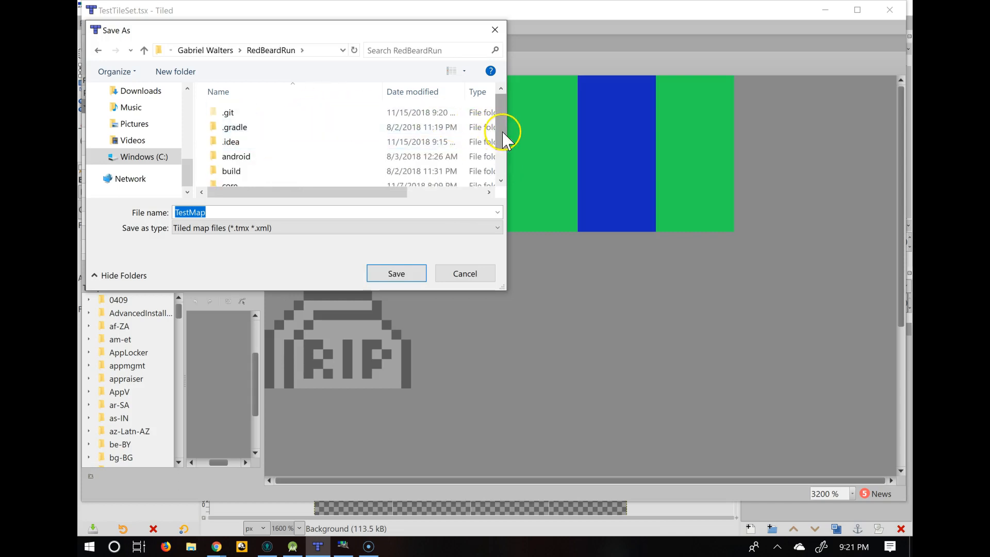
left_click_drag(503, 133, 504, 161)
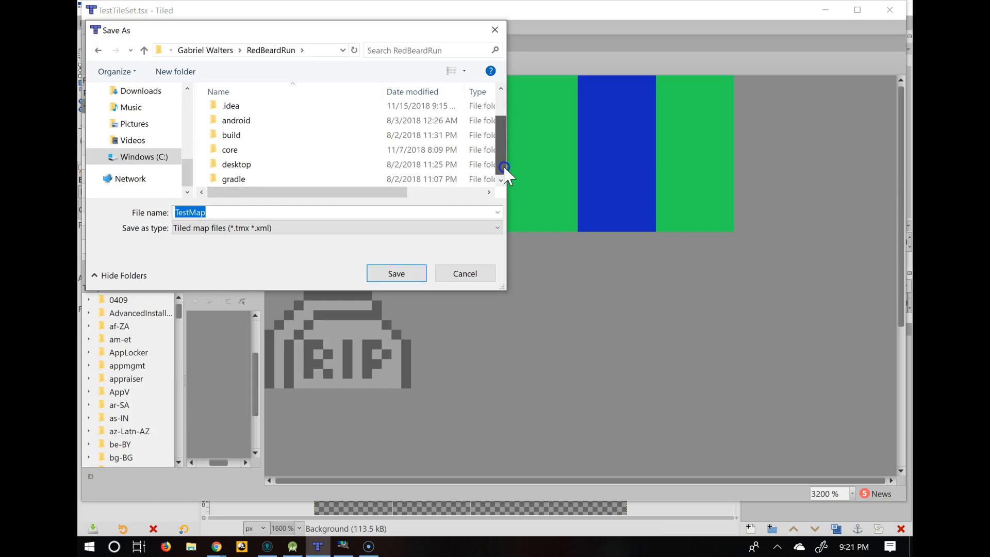
double_click(261, 122)
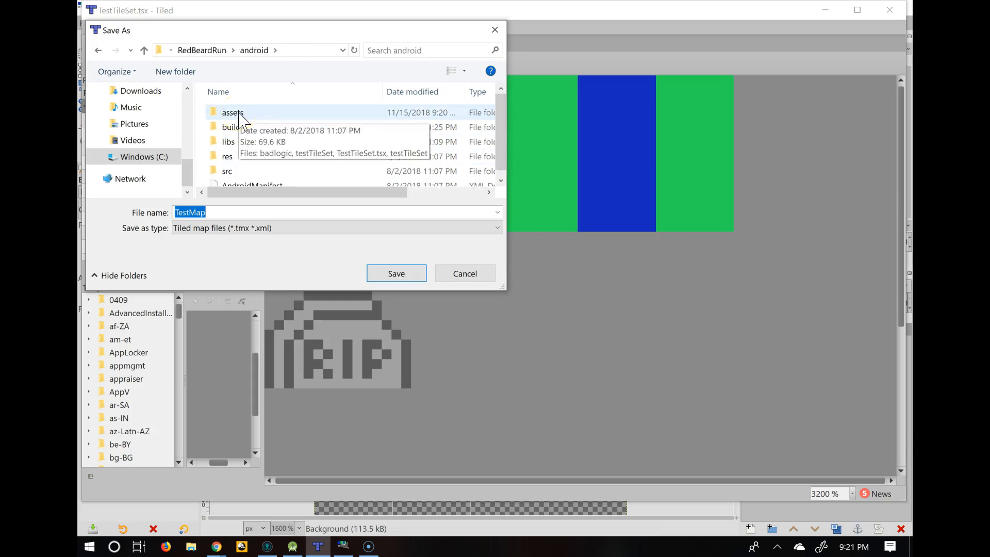
double_click(237, 112)
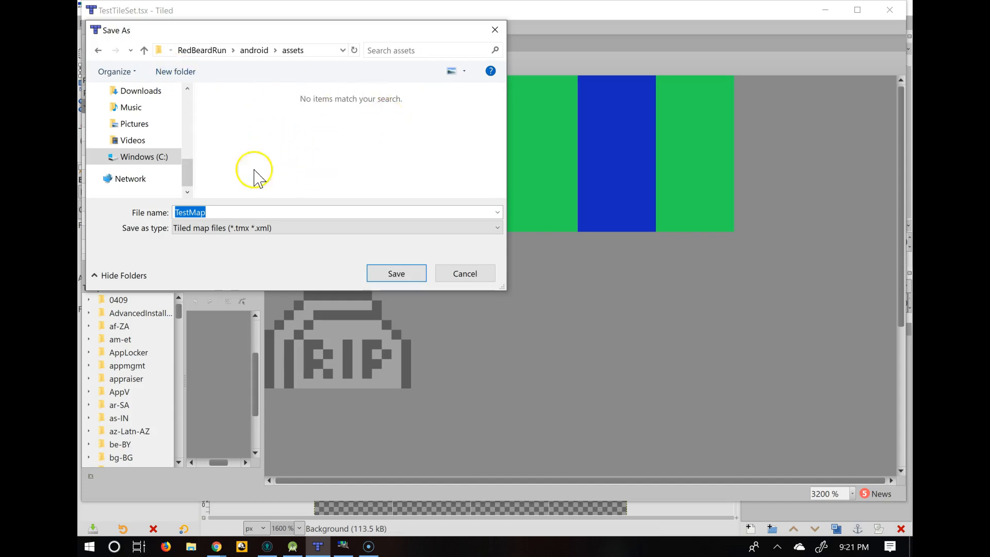
left_click(406, 275)
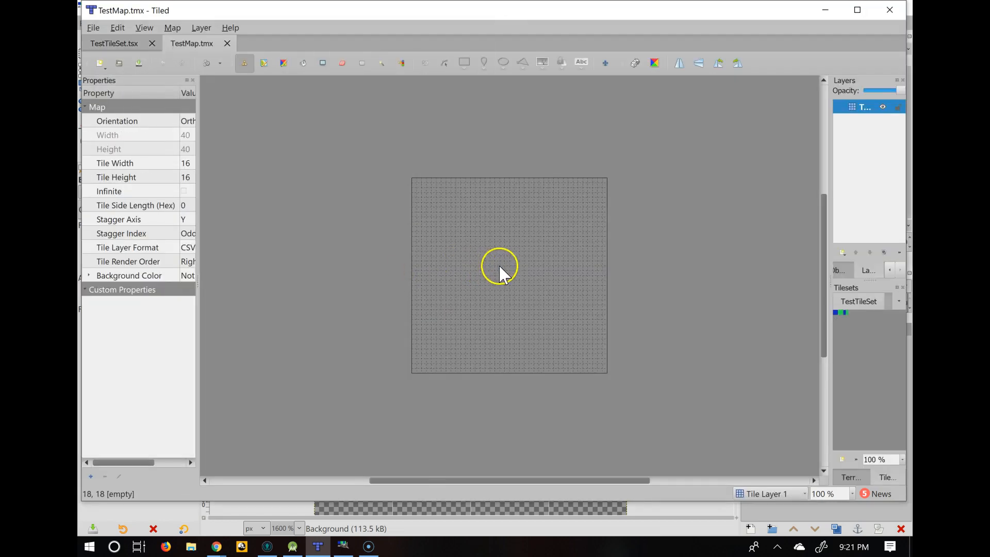
Step: Widen the Properties, Layers and Tilesets panels and place the Tilesets panel above the Layers panel
left_click_drag(198, 116, 310, 121)
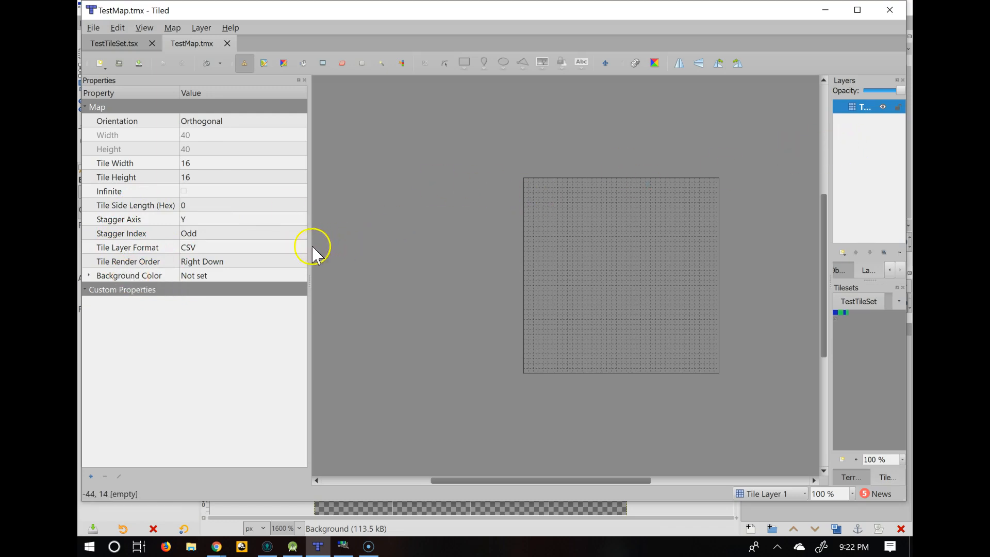
left_click_drag(309, 278, 231, 281)
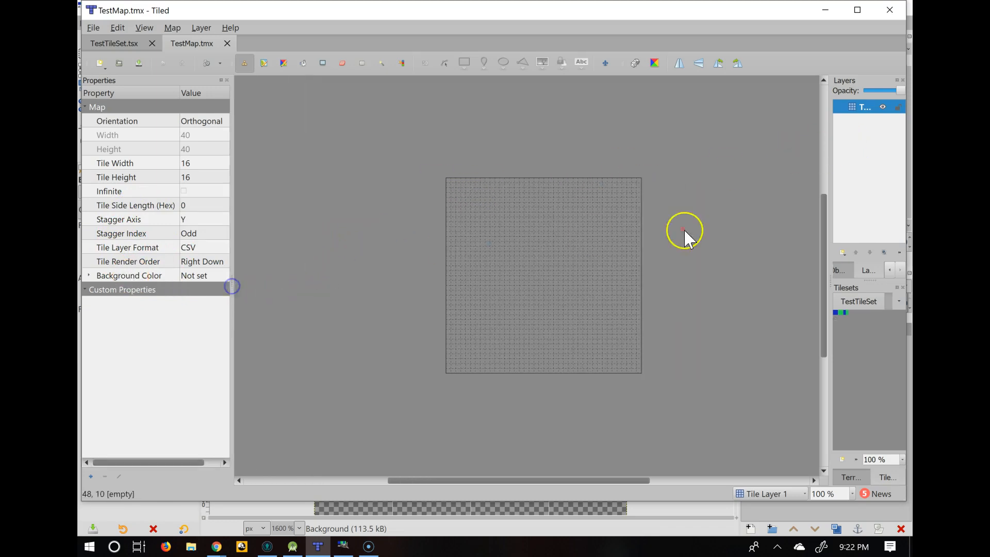
left_click_drag(832, 211, 649, 227)
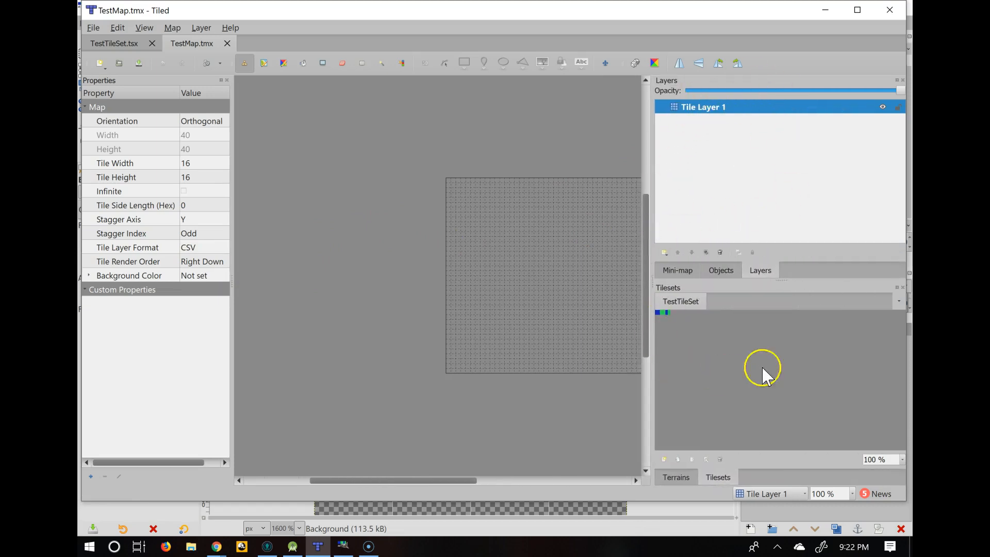
left_click_drag(781, 290, 785, 102)
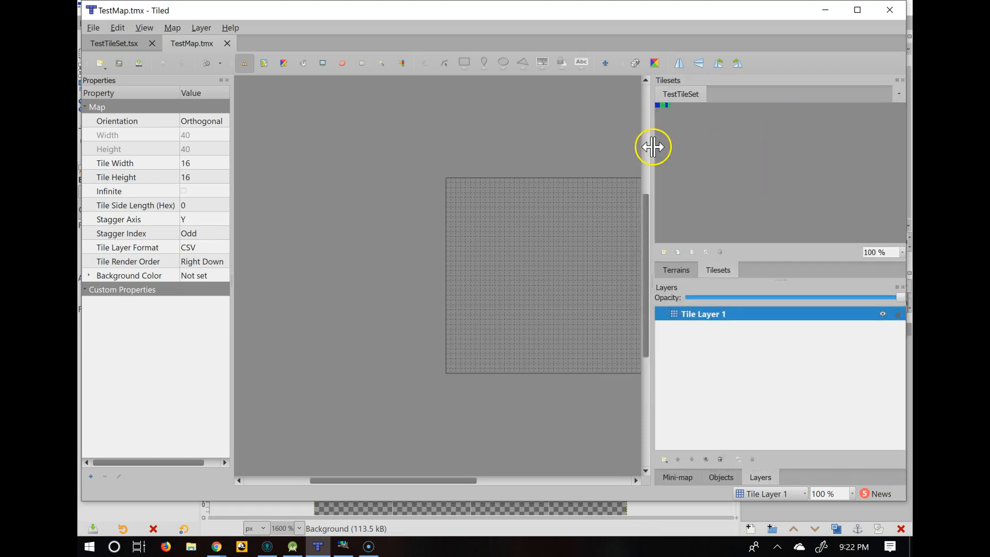
left_click_drag(656, 147, 697, 149)
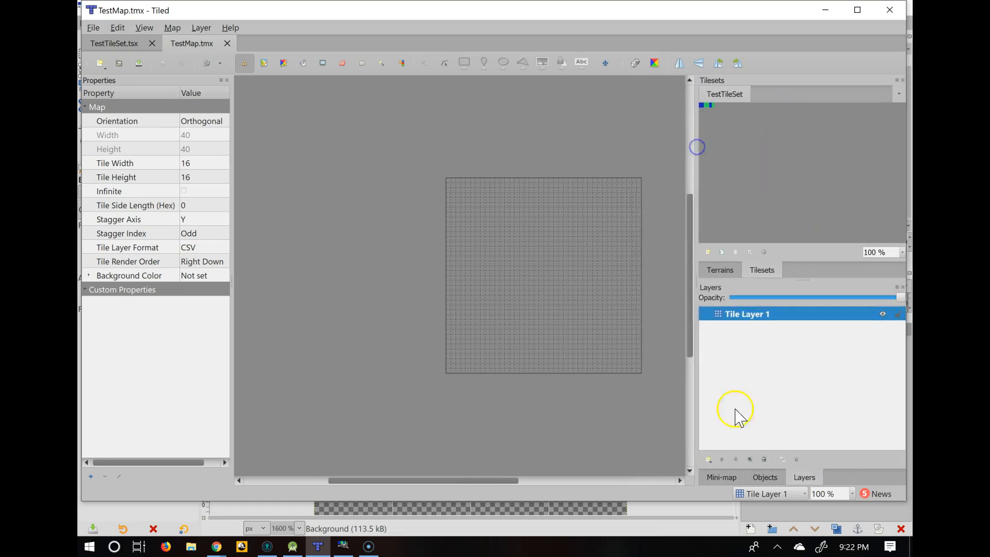
Step: Show the mini-map below the tilesets and look over the empty map grid
left_click(727, 477)
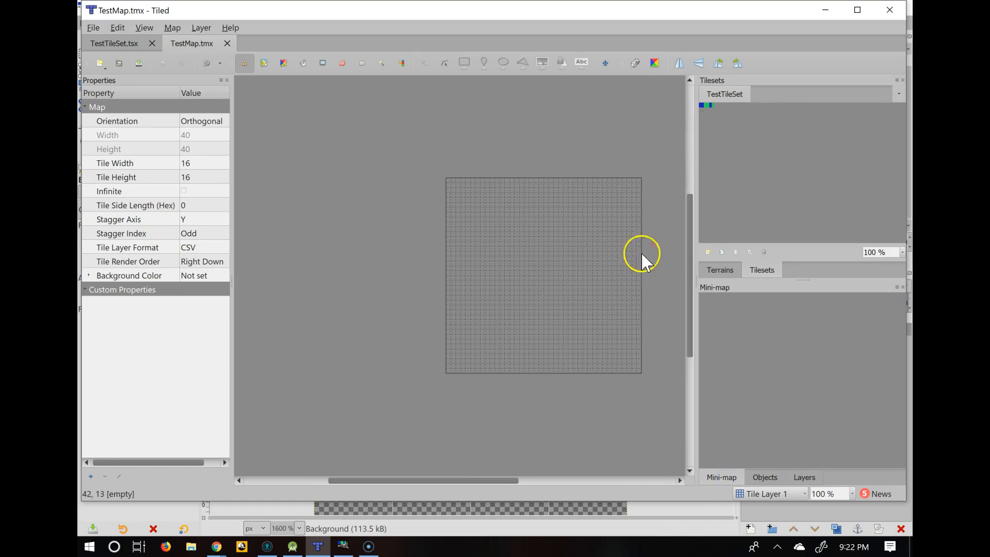
left_click_drag(514, 482, 525, 483)
scroll(526, 332, "up", 5, "ctrl")
scroll(526, 332, "down", 2, "ctrl")
scroll(526, 332, "down", 4, "ctrl")
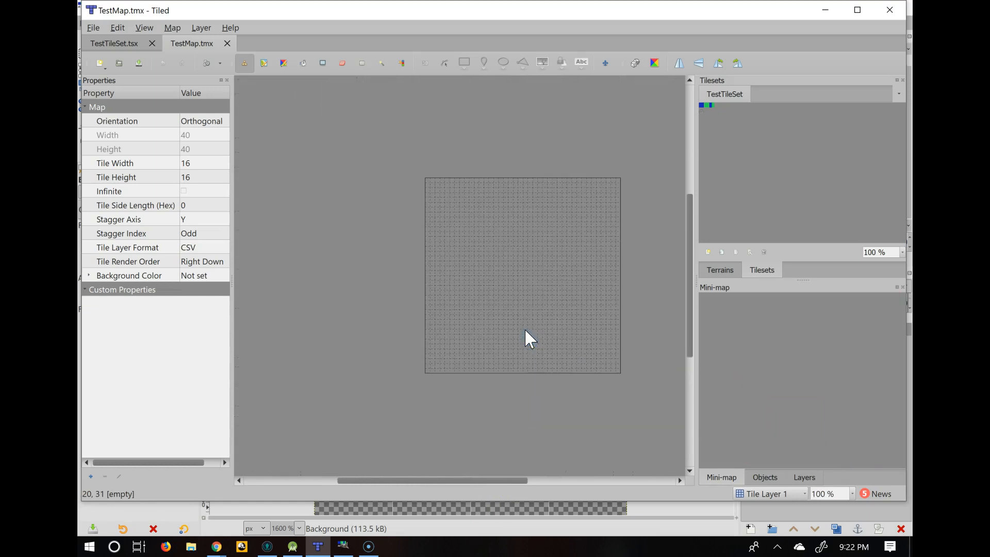
Step: Zoom the map to 150 %, choose the Bucket Fill Tool and enlarge the tileset view to 1600 %
left_click(409, 179)
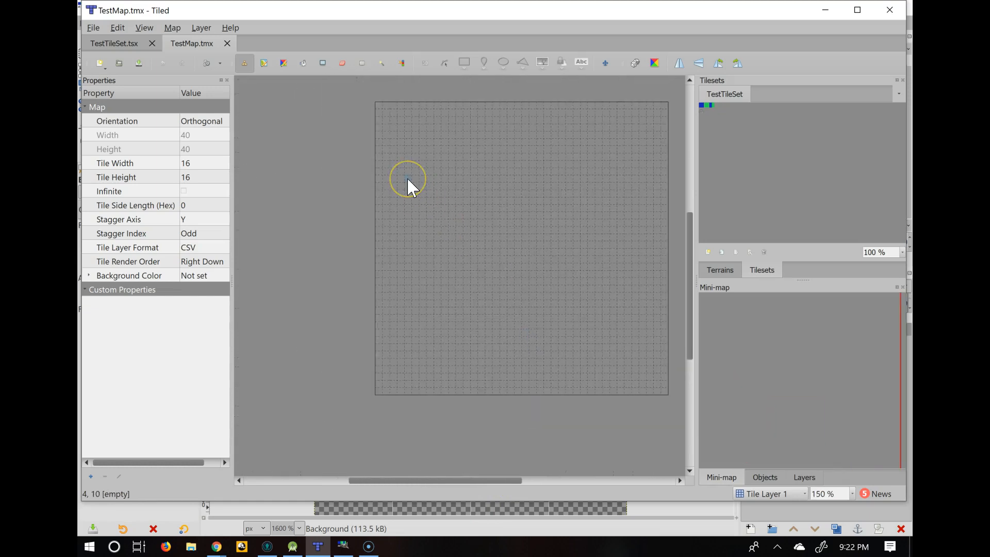
left_click(520, 121)
mouse_move(519, 118)
left_mouse_down()
mouse_move(398, 162)
mouse_move(415, 117)
mouse_move(388, 111)
left_mouse_up()
left_click(303, 62)
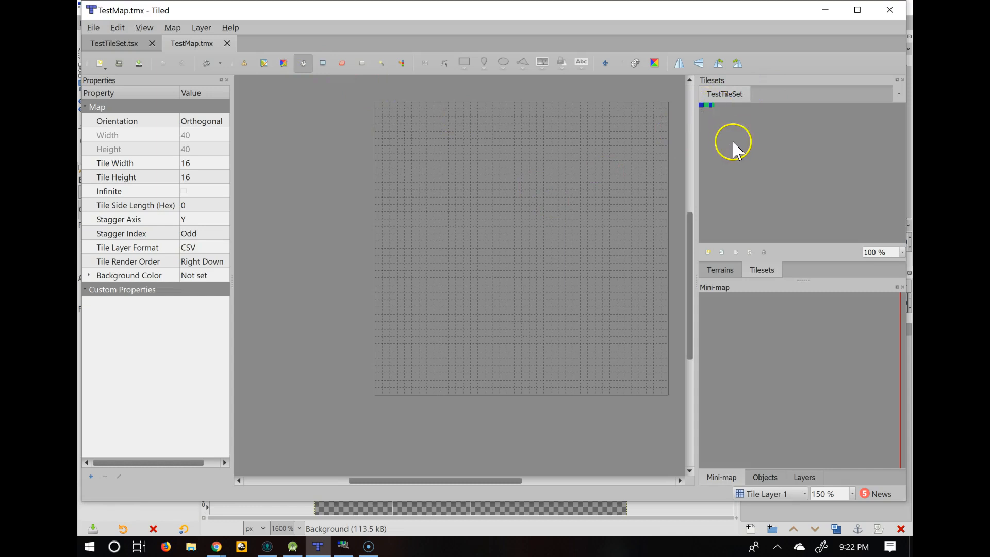
left_click(902, 252)
left_click(879, 343)
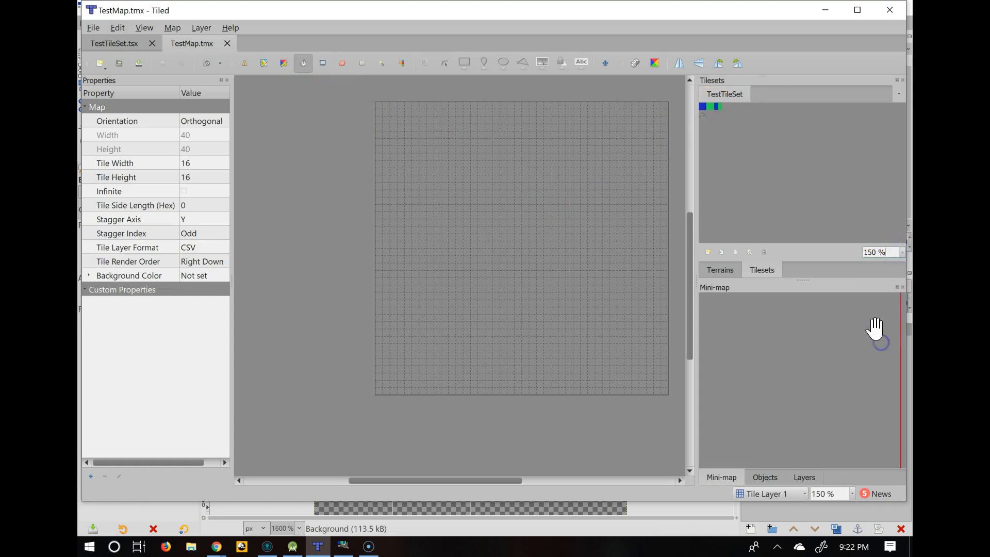
left_click(902, 252)
left_click_drag(904, 289, 895, 320)
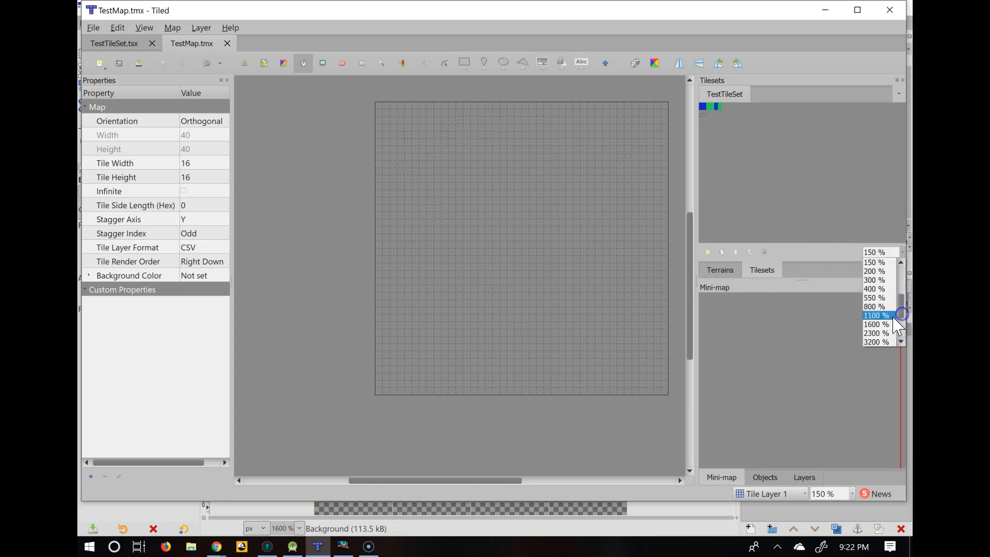
left_click(883, 323)
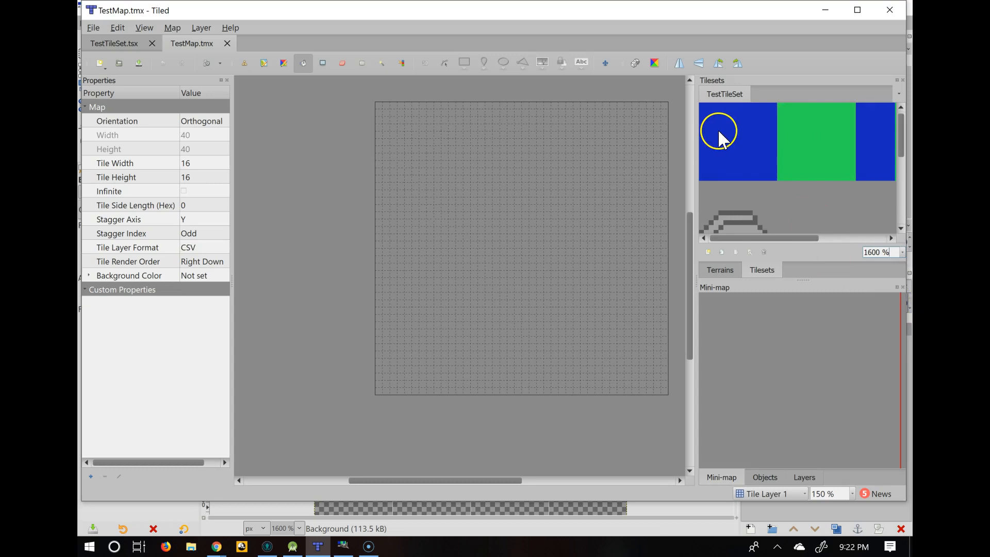
Step: Fill the entire map with the solid green tile
left_click_drag(764, 136, 806, 146)
left_click_drag(470, 123, 452, 125)
left_click_drag(528, 303, 549, 327)
left_click_drag(274, 10, 274, 10)
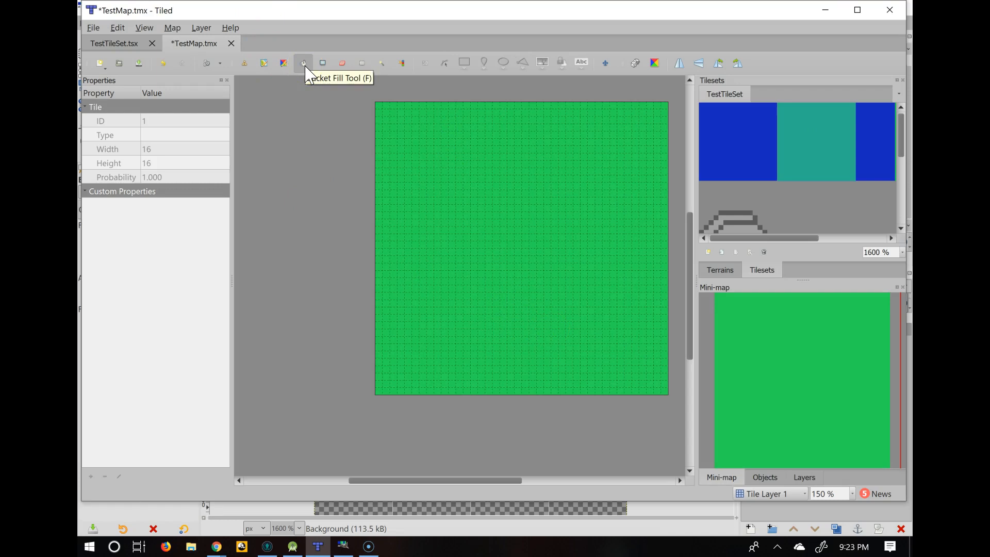
mouse_move(494, 172)
left_mouse_down()
mouse_move(590, 217)
mouse_move(659, 219)
mouse_move(672, 353)
mouse_move(717, 392)
left_mouse_up()
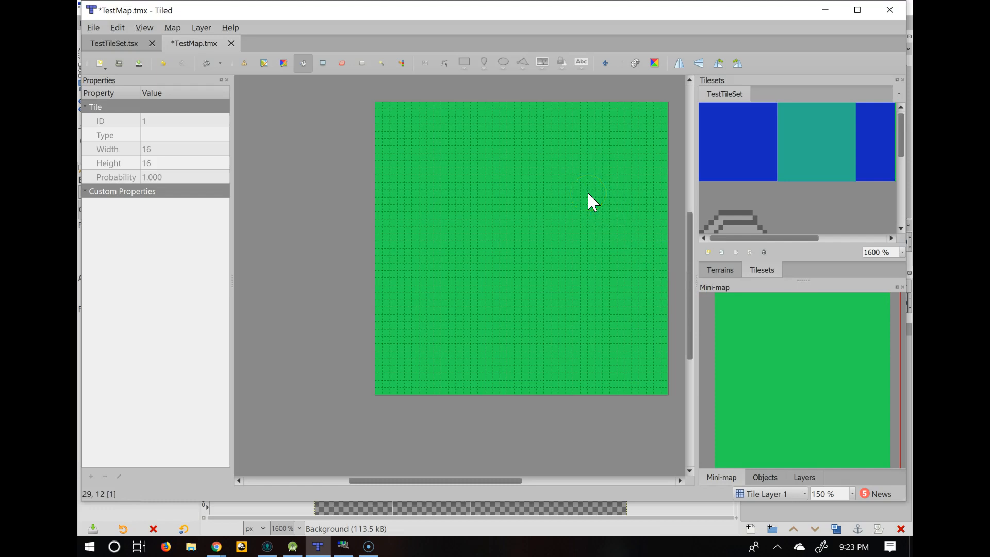
Step: Stamp the half-blue tile down the map's left edge and full blue tiles on its upper and lower left corners
left_click(243, 63)
left_click(717, 155)
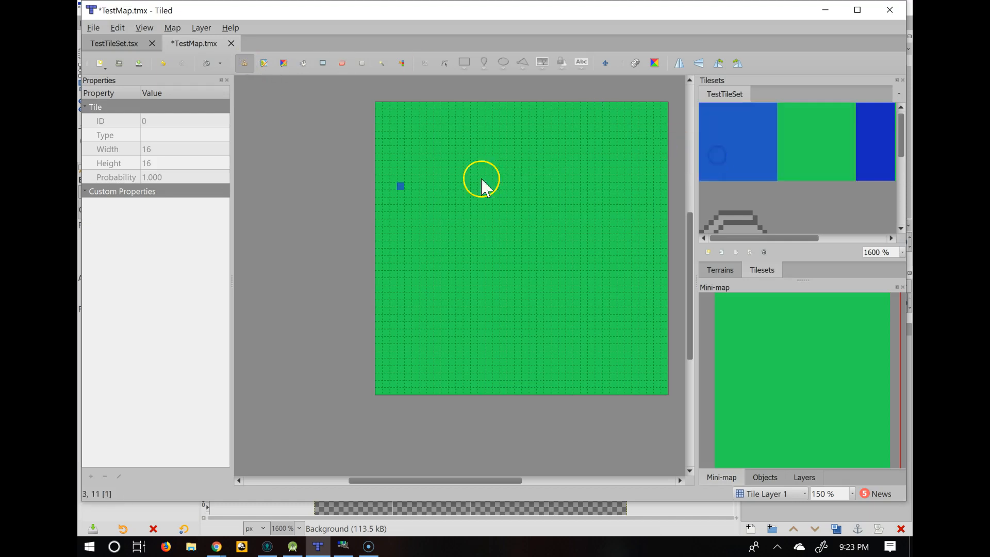
left_click(875, 156)
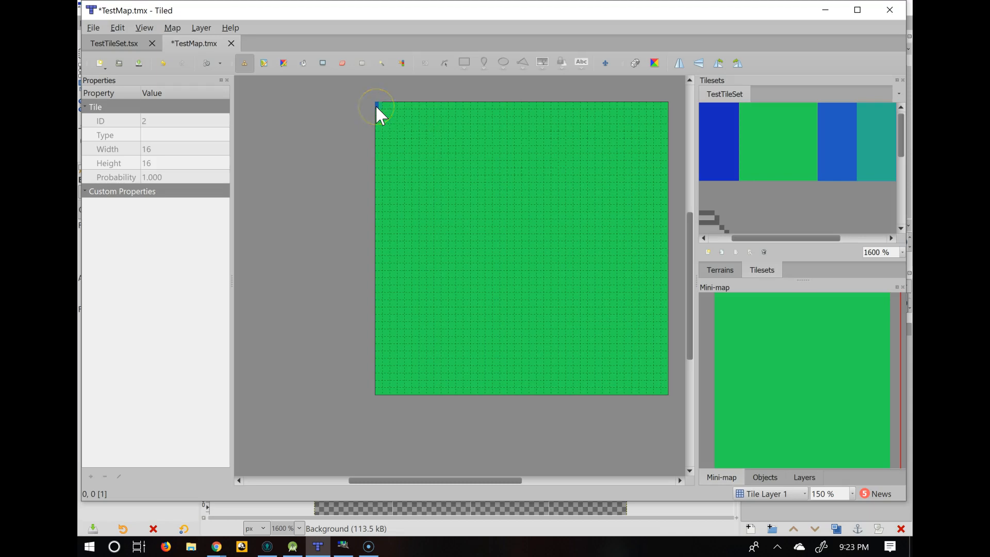
left_click_drag(377, 123, 380, 188)
left_click_drag(380, 242, 377, 379)
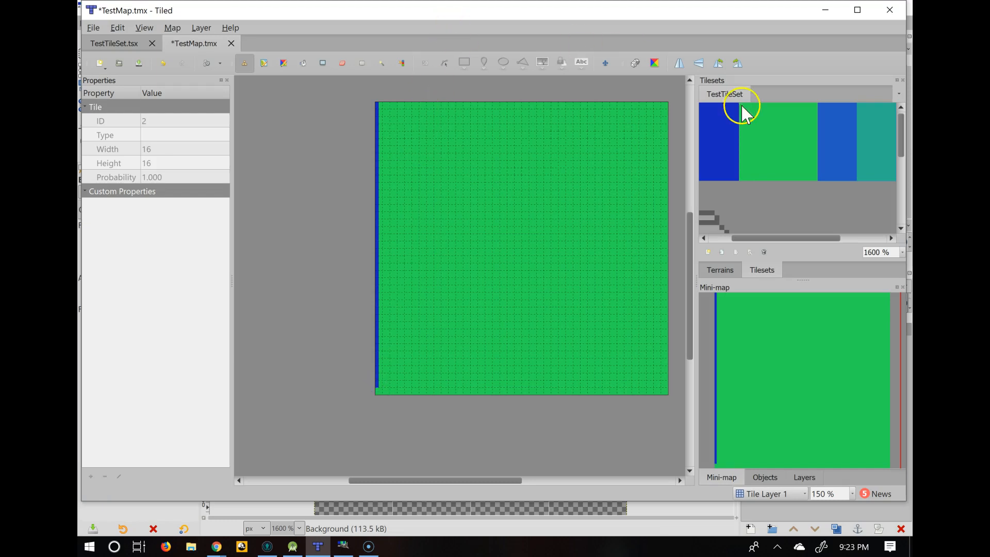
left_click(716, 130)
left_click(379, 391)
left_click(377, 105)
Step: Paint the rotated half-blue tile along the map's top edge and full blue tiles down its right edge
left_click(873, 144)
left_click(739, 63)
left_click_drag(390, 109, 663, 105)
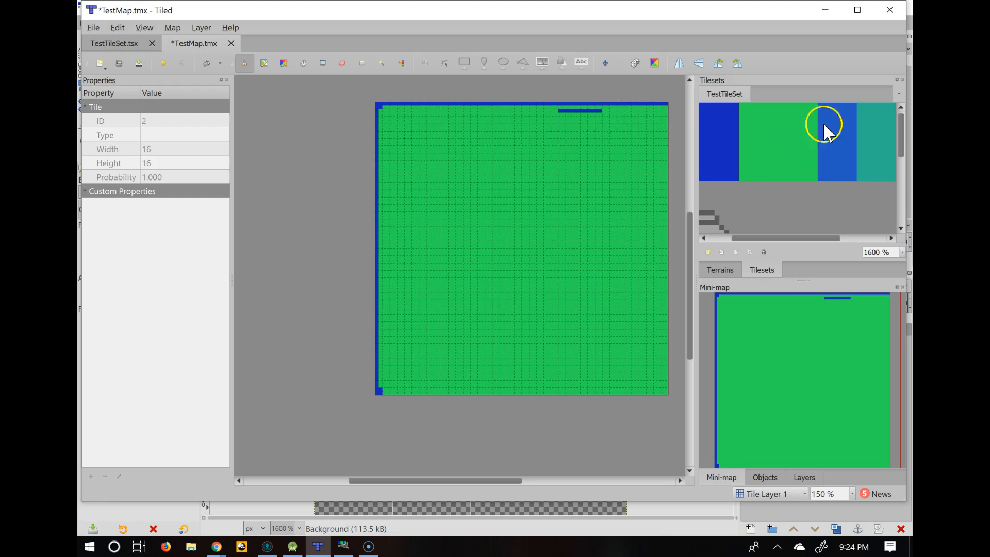
left_click(725, 130)
left_click_drag(663, 108, 668, 392)
Step: Paint the rotated half-blue tile along the map's bottom edge and undo any stray stamp
left_click(879, 192)
left_click(873, 154)
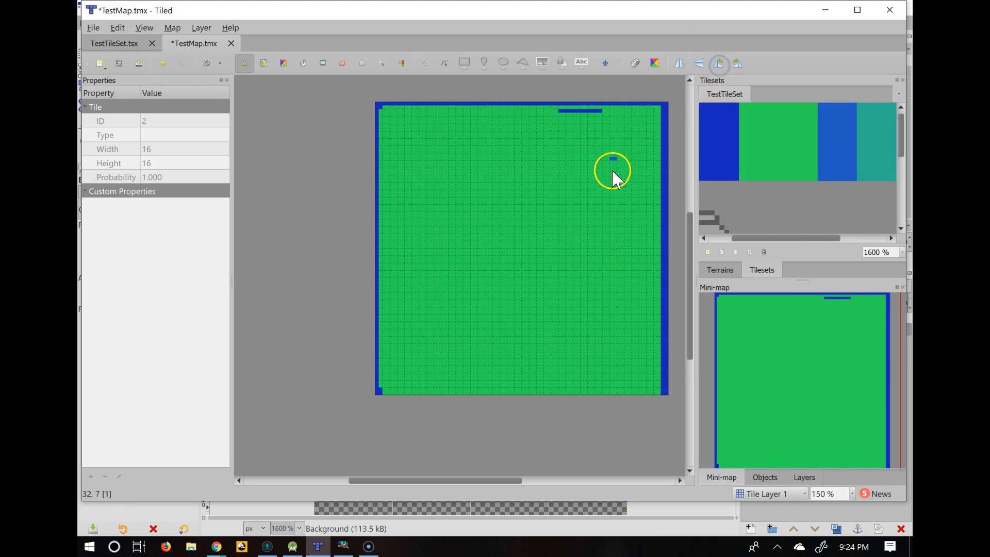
left_click_drag(656, 392, 384, 391)
left_click(453, 187)
key("ctrl+z")
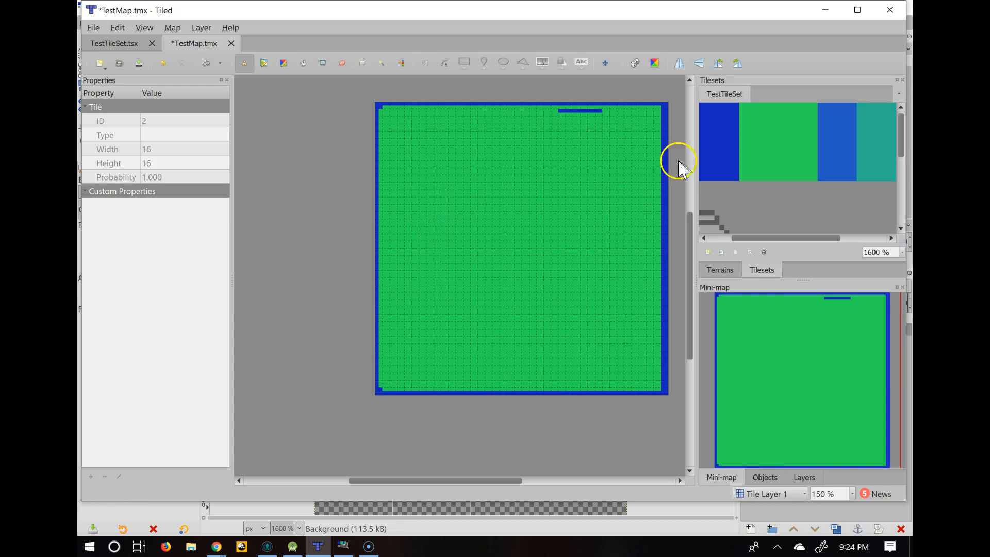
Step: Paint a solid, rounded pond of full blue tiles, about 11 × 11 tiles, in the map's upper-left area
left_click(711, 147)
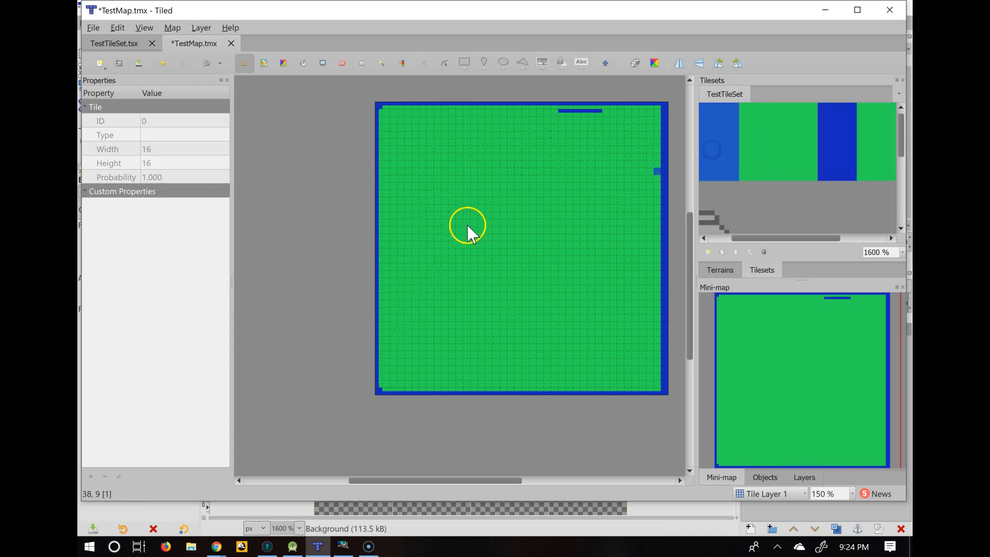
left_click(439, 173)
mouse_move(439, 172)
left_mouse_down()
mouse_move(439, 230)
mouse_move(485, 233)
mouse_move(505, 223)
mouse_move(513, 192)
mouse_move(484, 165)
mouse_move(441, 170)
mouse_move(489, 184)
mouse_move(488, 175)
mouse_move(506, 190)
mouse_move(500, 219)
mouse_move(462, 221)
mouse_move(442, 196)
mouse_move(457, 176)
mouse_move(473, 183)
mouse_move(478, 227)
mouse_move(484, 193)
mouse_move(496, 202)
mouse_move(490, 212)
mouse_move(468, 188)
mouse_move(450, 199)
mouse_move(460, 215)
mouse_move(463, 193)
left_mouse_up()
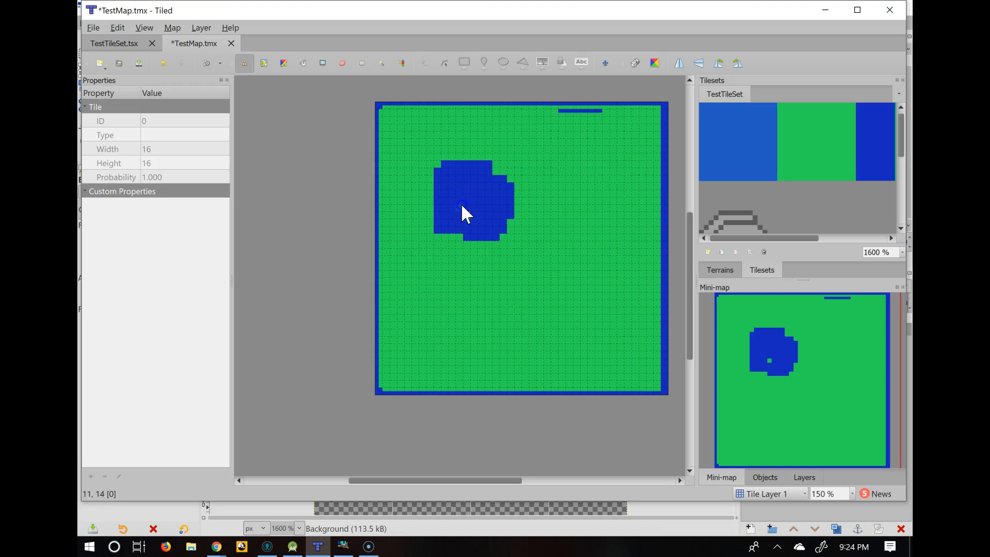
Step: Outline a room about 11 × 10 tiles in blue right of the pond, leaving a two-tile gap in its bottom wall
left_click(555, 223)
left_click_drag(556, 248, 555, 289)
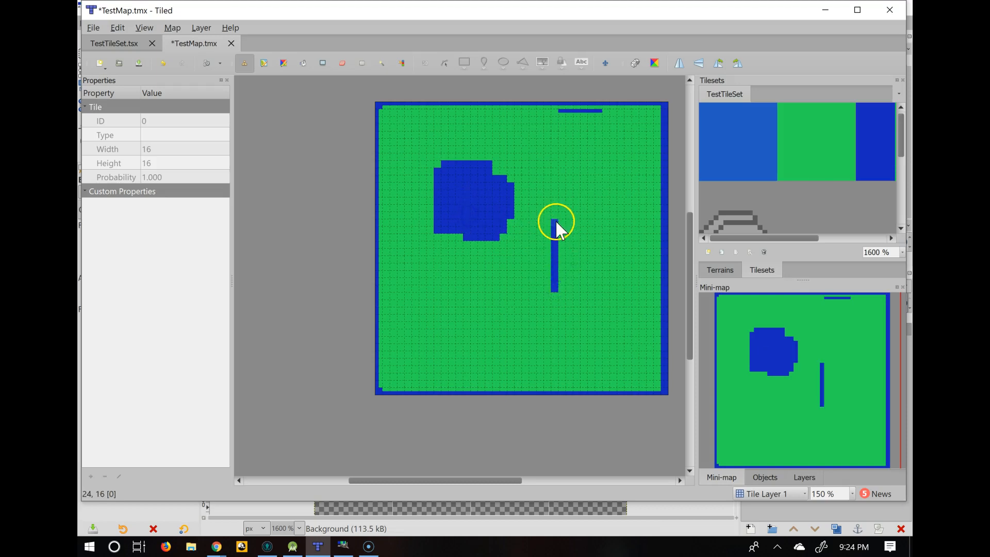
left_click_drag(608, 225, 626, 237)
left_click(562, 290)
left_click(598, 287)
left_click_drag(600, 291, 615, 289)
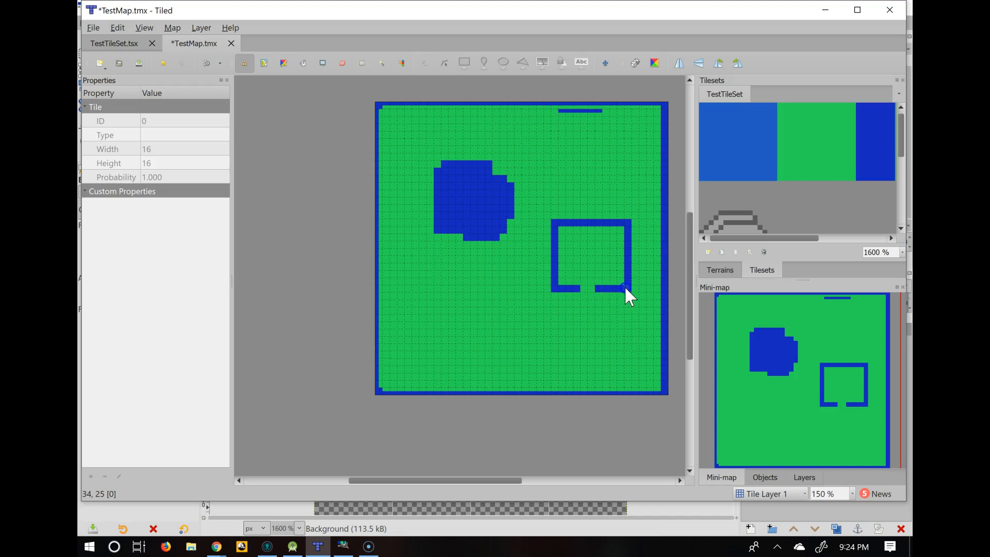
left_click(584, 274)
Step: Scatter eleven single blue tiles over the green area around the pond and the room
left_click(430, 296)
left_click(511, 316)
left_click(467, 355)
left_click(577, 362)
left_click(592, 149)
left_click(540, 126)
left_click(555, 171)
left_click(635, 193)
left_click(452, 127)
left_click(415, 172)
left_click(403, 236)
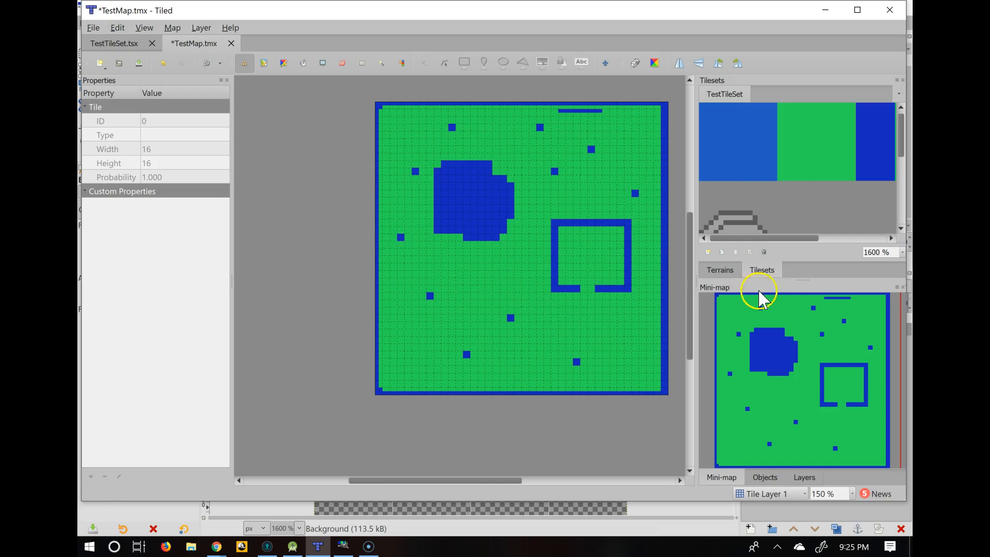
Step: Select the RIP gravestone tile and rename Tile Layer 1 to Ground_Layer
left_click_drag(903, 140, 902, 154)
left_click(725, 204)
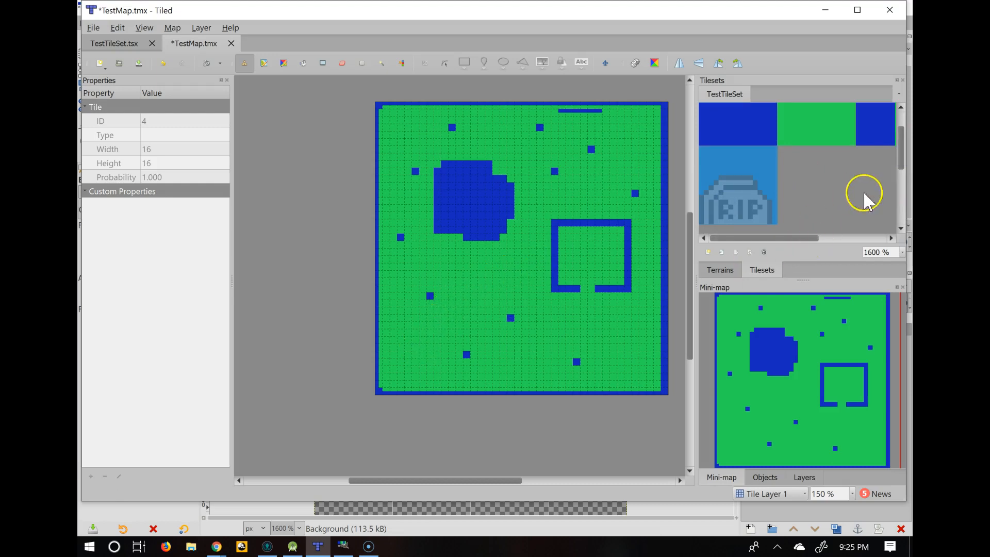
left_click(808, 477)
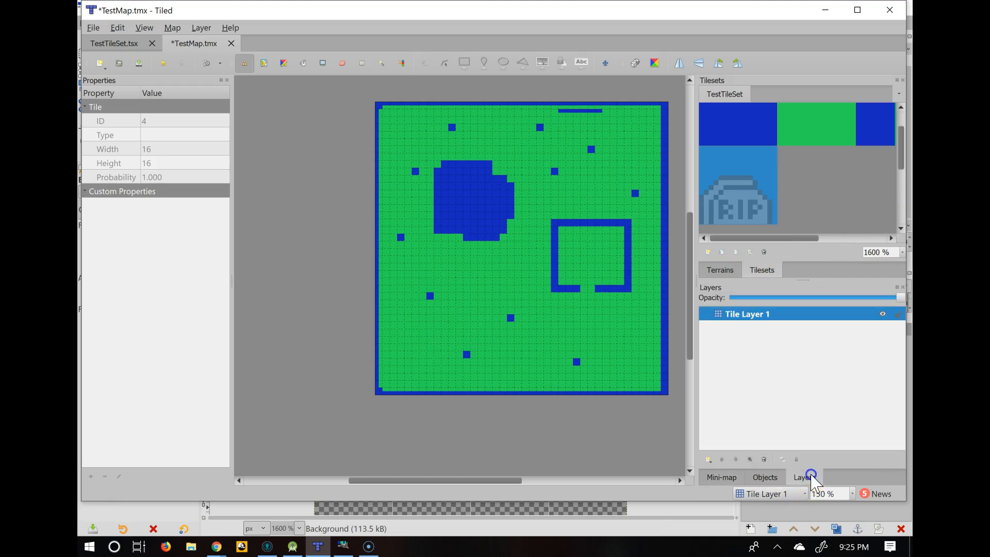
left_click(740, 319)
left_click(760, 317)
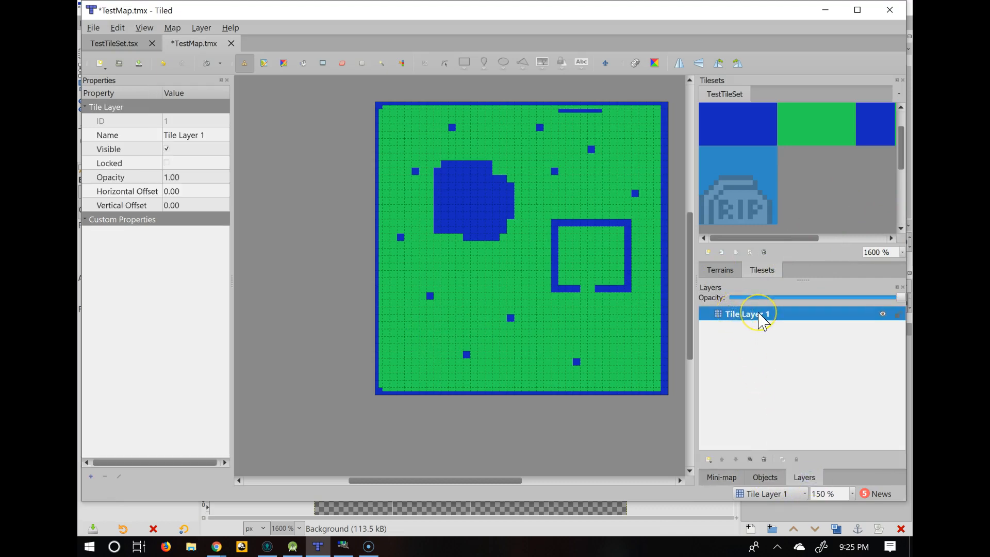
left_click(754, 315)
left_click(748, 314)
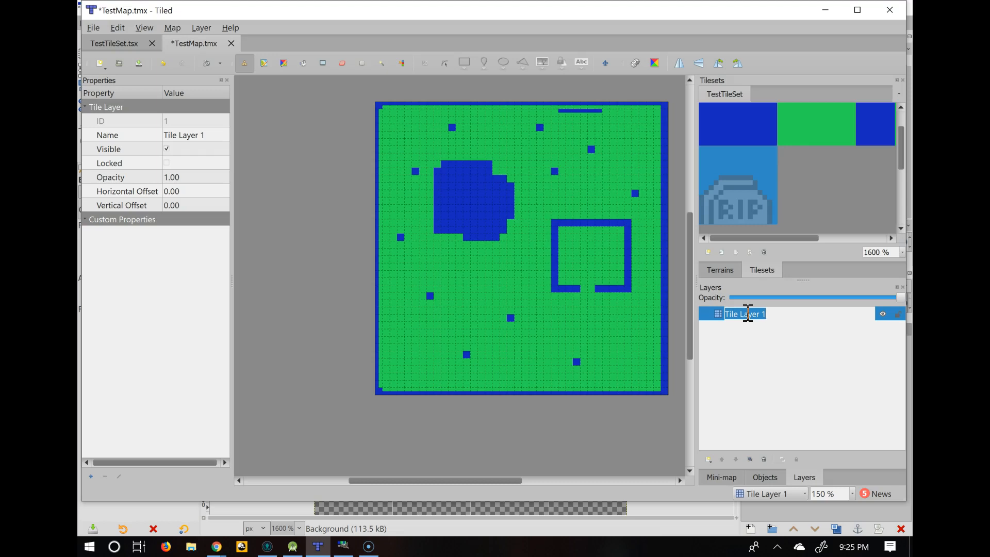
type("Ground_ Layer")
key("BackSpace")
type("_Layer")
left_click(774, 370)
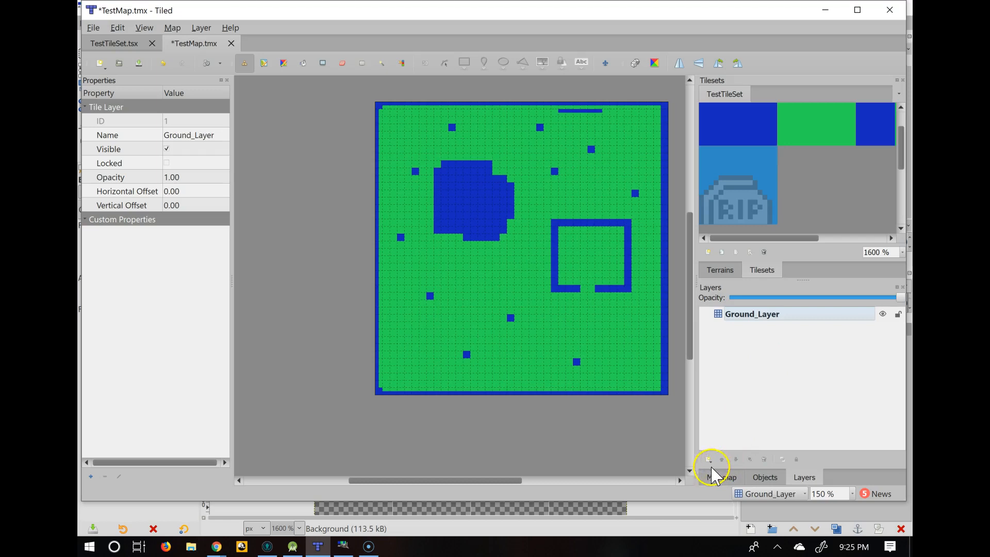
Step: Add a new tile layer above Ground_Layer and name it Upper_Layer
left_click(708, 459)
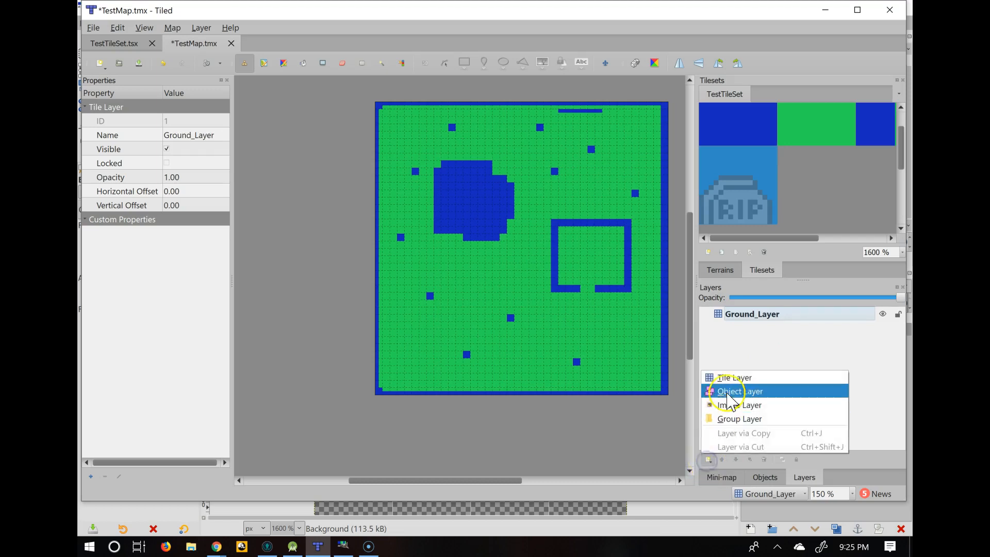
left_click(734, 380)
double_click(762, 314)
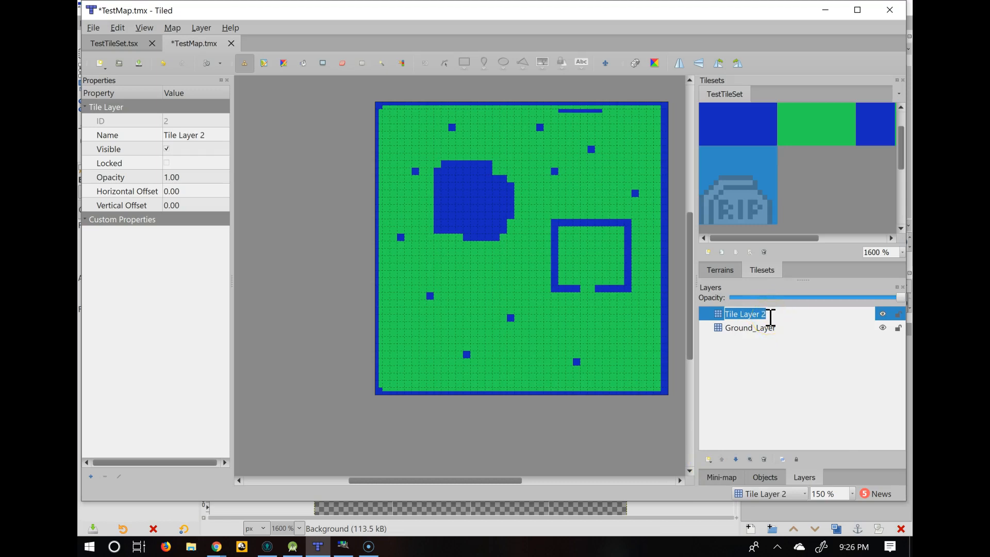
type("Upper_lay")
key("BackSpace")
key("BackSpace")
key("BackSpace")
type("Layer")
left_click(713, 457)
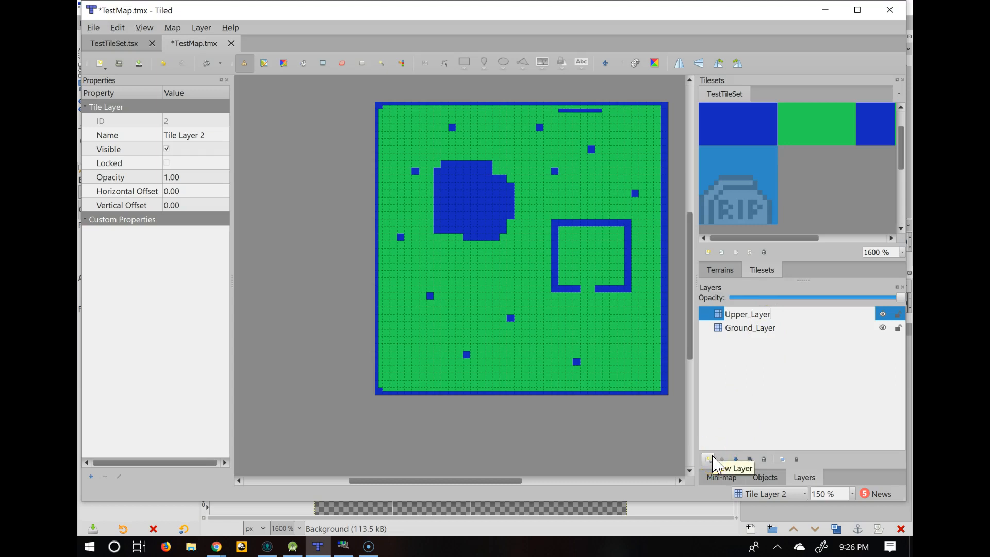
left_click(743, 367)
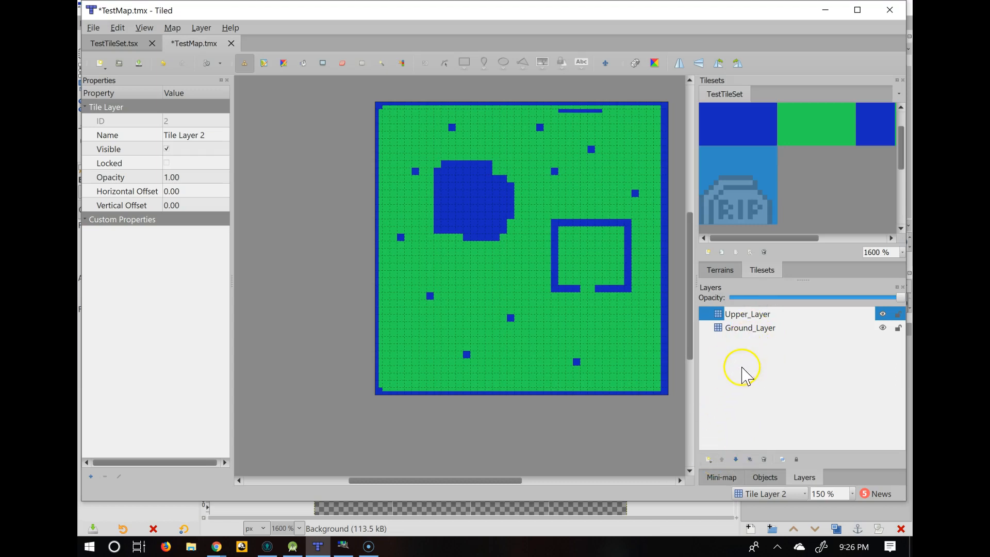
left_click(774, 313)
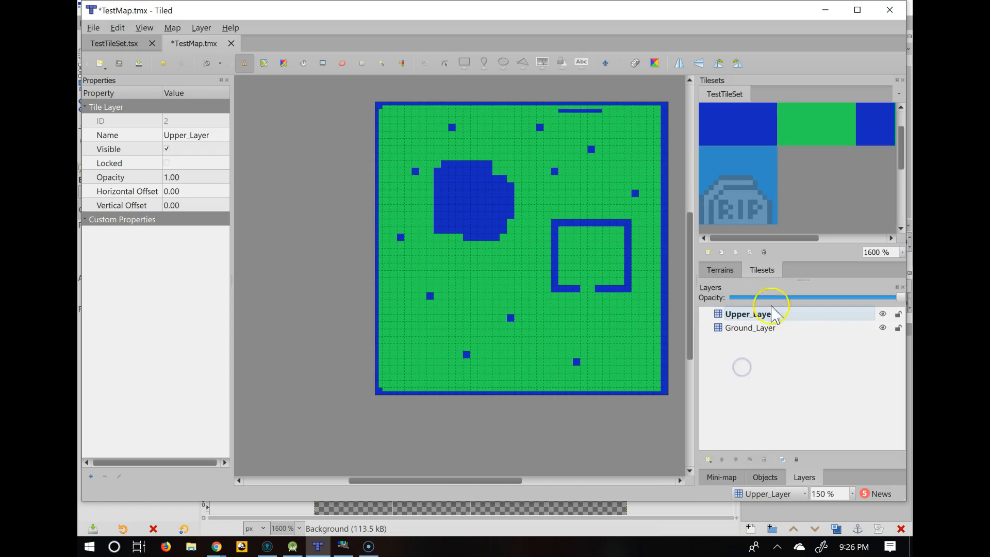
Step: Scatter single RIP gravestone tiles on Upper_Layer across the lower half and left side of the map
left_click(738, 208)
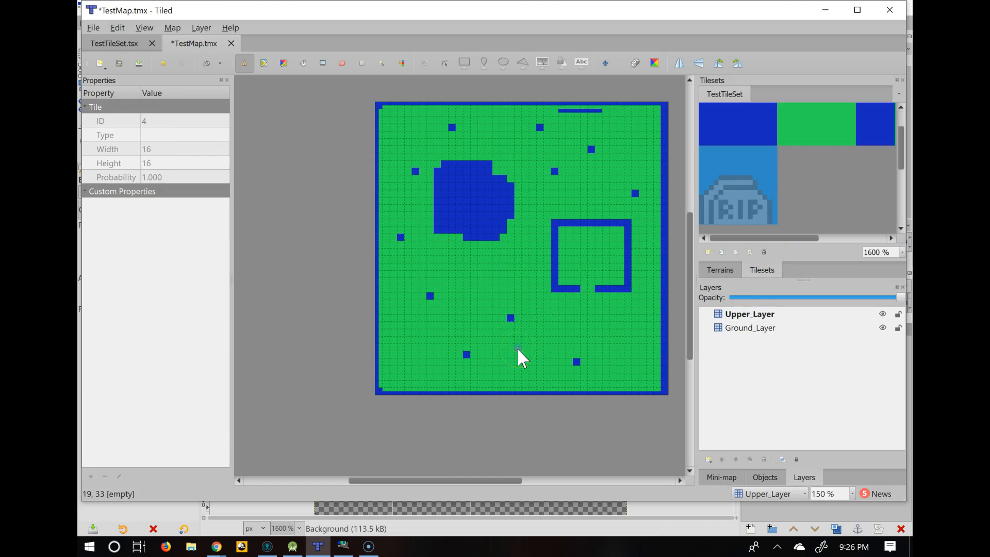
left_click(546, 334)
left_click(589, 322)
left_click(576, 346)
left_click(548, 363)
left_click(430, 324)
left_click(413, 361)
left_click(474, 317)
left_click(408, 311)
left_click(434, 253)
left_click(473, 268)
left_click(496, 290)
left_click(519, 261)
left_click(399, 288)
left_click(401, 202)
left_click(393, 173)
left_click(634, 317)
left_click(620, 356)
left_click(599, 377)
left_click(491, 369)
left_click(591, 359)
left_click(592, 267)
left_click(509, 326)
left_click(448, 335)
left_click(494, 335)
left_click(596, 309)
Step: Add an object layer above Upper_Layer and name it MAP_SPAWN_LAYER
left_click(753, 308)
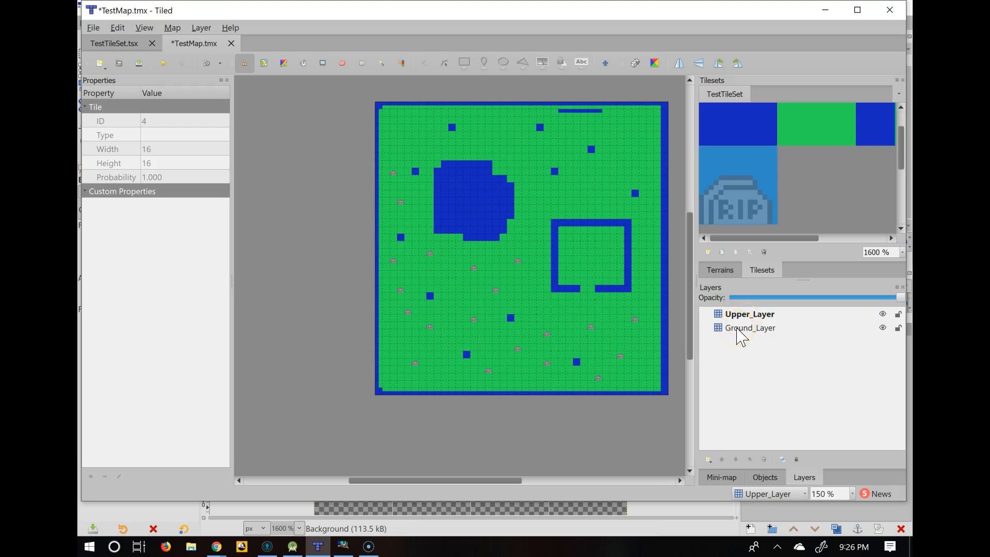
left_click(709, 459)
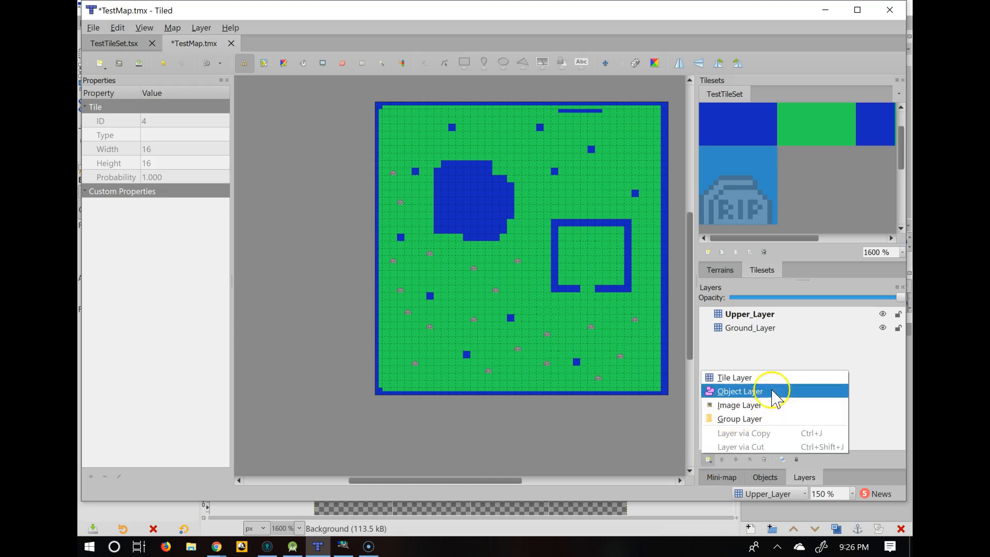
left_click(746, 393)
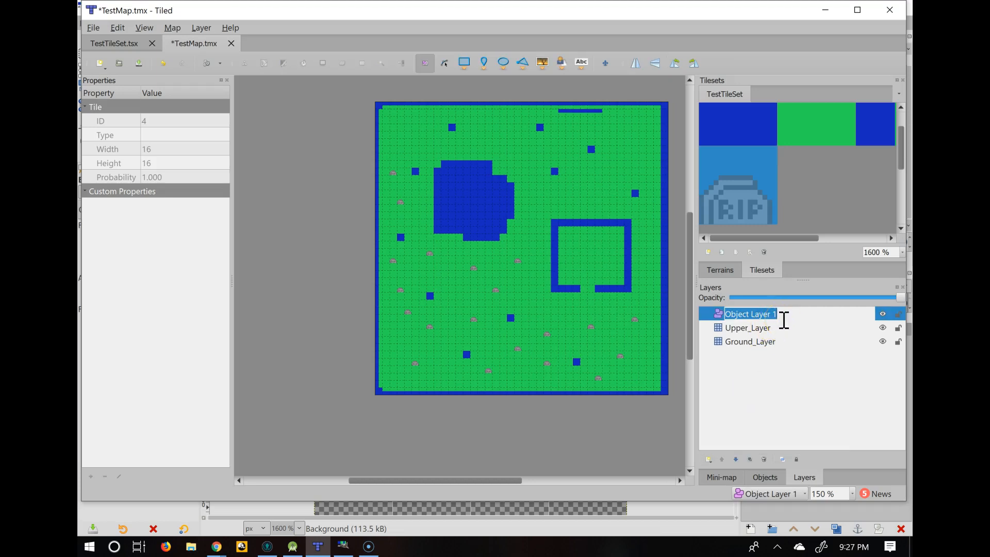
type("MAP_SPAWN_LAYER")
key("Return")
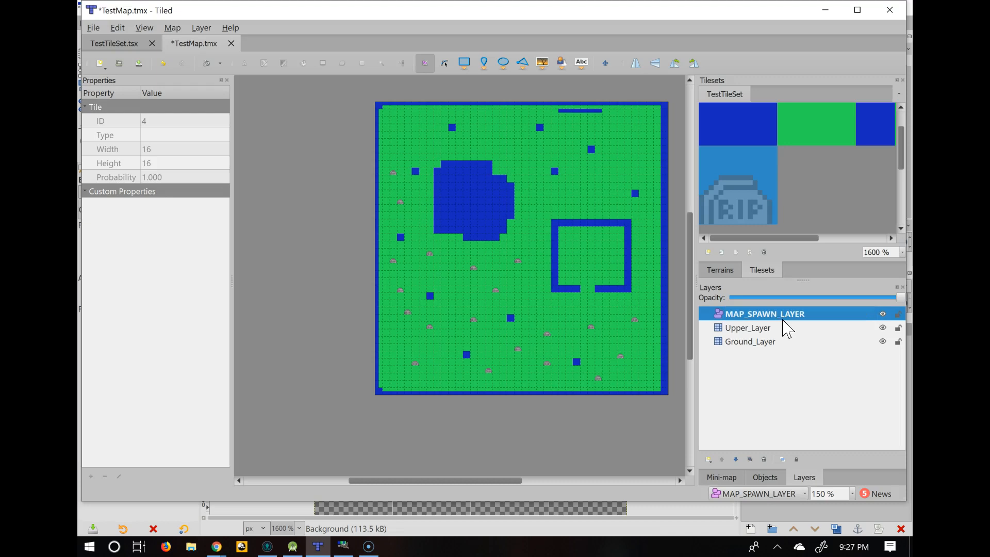
Step: Add a second object layer above MAP_SPAWN_LAYER and name it COLLISION_LAYER
left_click(708, 459)
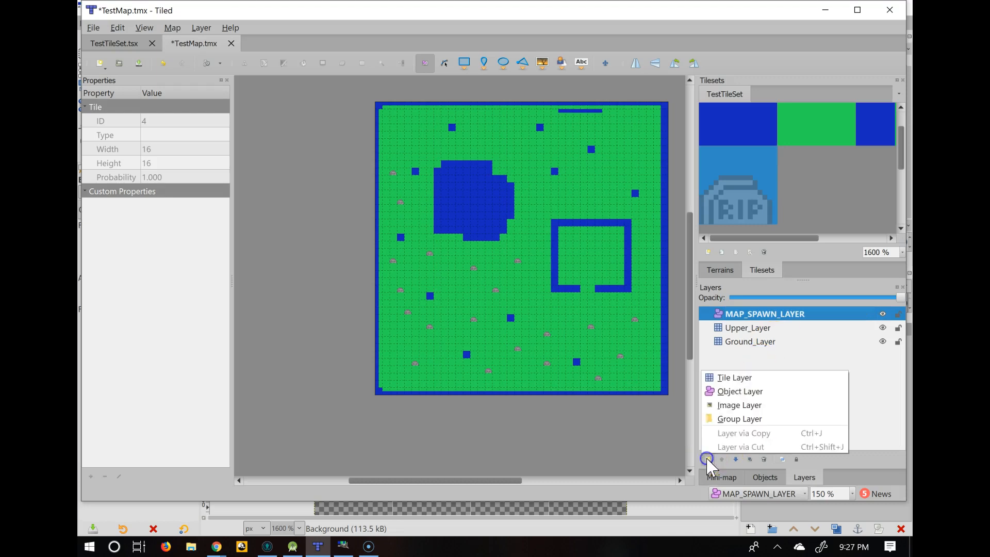
left_click(731, 386)
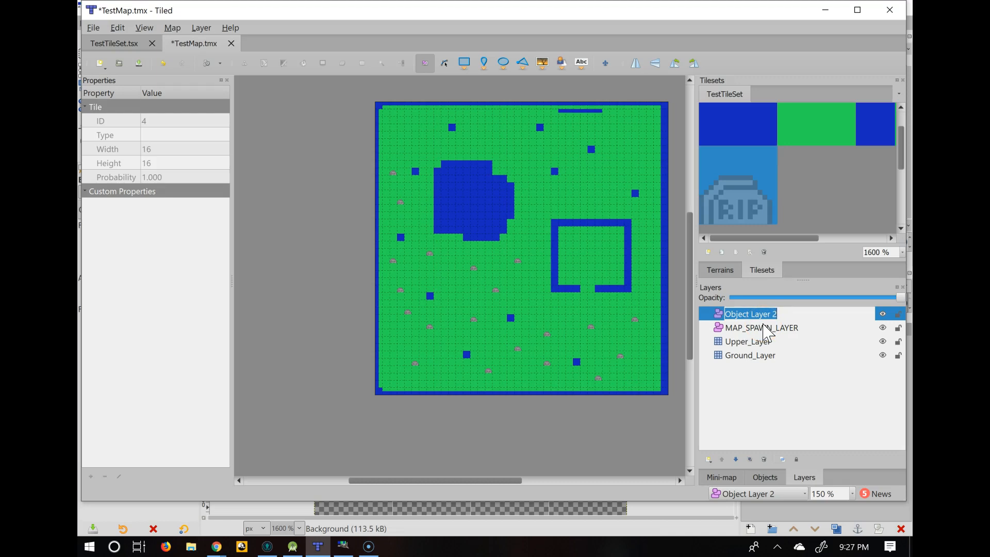
type("MAP")
type("COLLISION_LAYER")
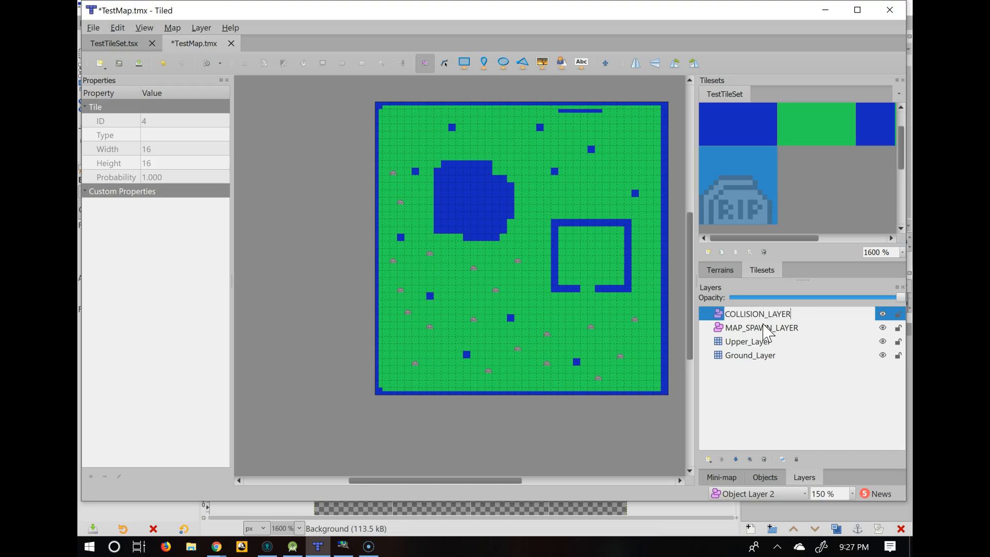
Step: Rename MAP_SPAWN_LAYER to SPAWN_LAYER and make COLLISION_LAYER the active layer
left_click(748, 330)
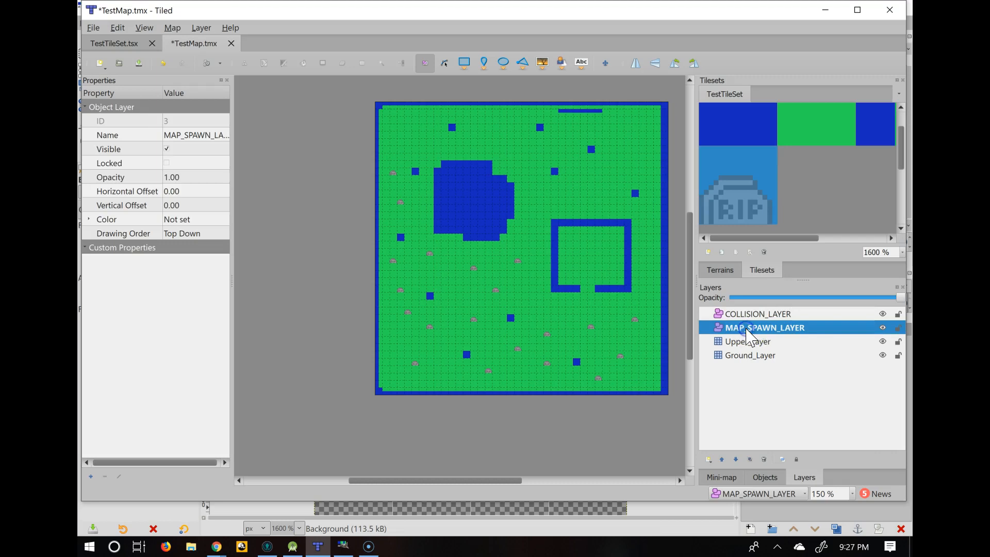
double_click(747, 330)
left_click(747, 330)
key("BackSpace")
key("BackSpace")
key("BackSpace")
key("BackSpace")
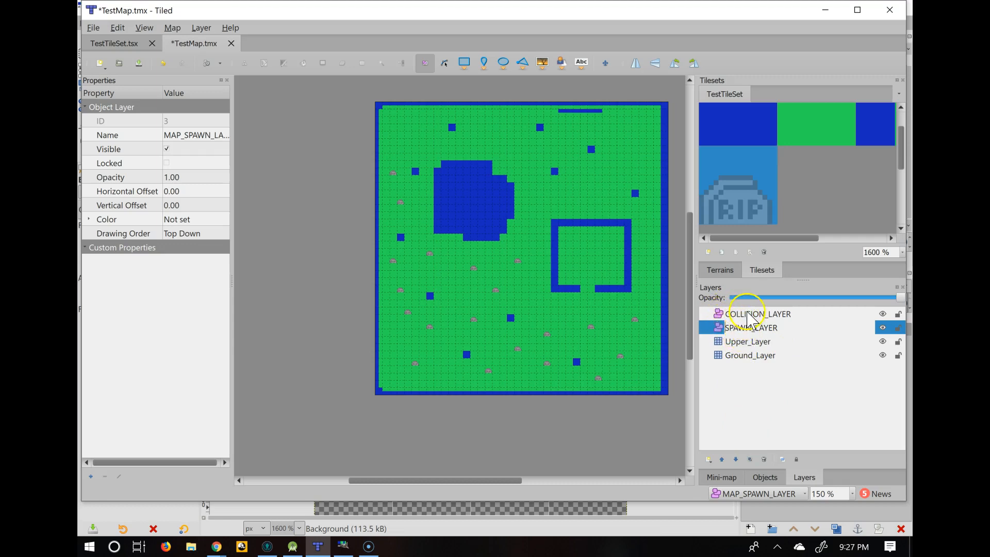
left_click(748, 315)
left_click(743, 329)
left_click(743, 314)
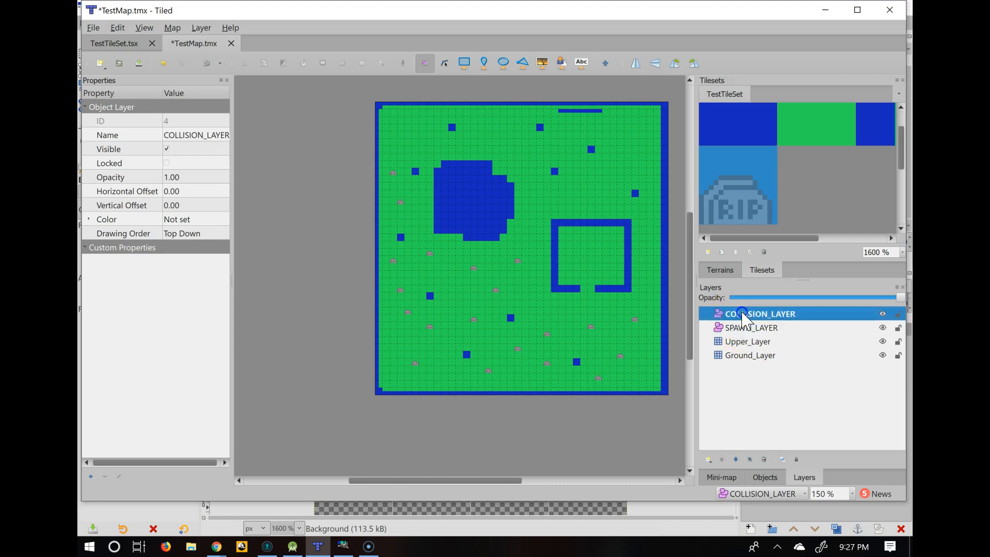
left_click(742, 328)
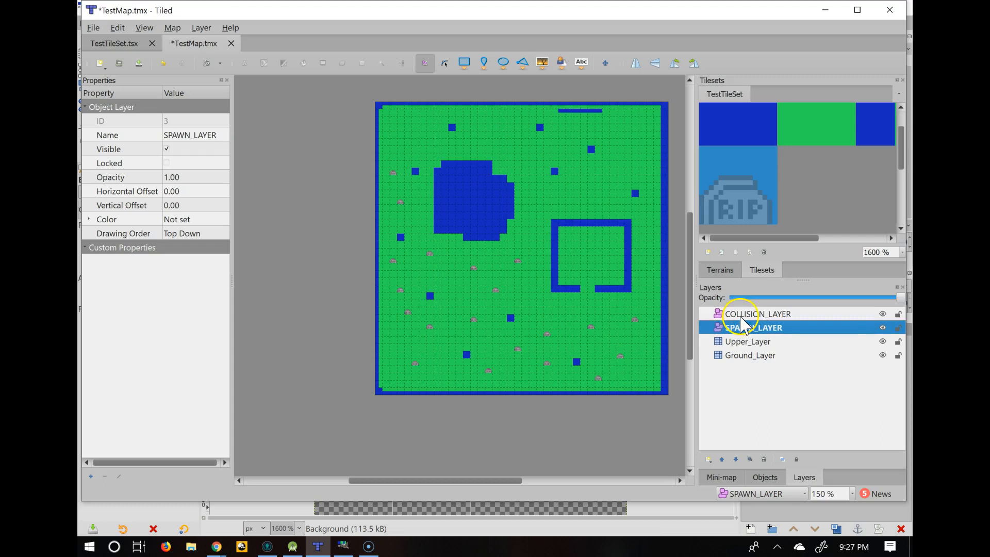
left_click(743, 315)
Step: Switch to Android Studio to read the body shape code in LevelCollisionGenerator.java, and return to Tiled
left_click(292, 547)
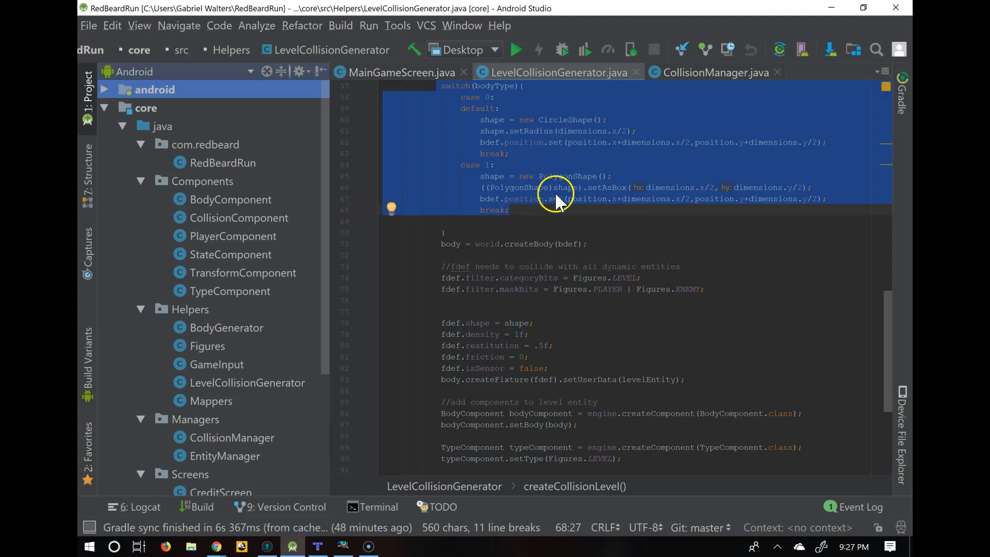
left_click(318, 546)
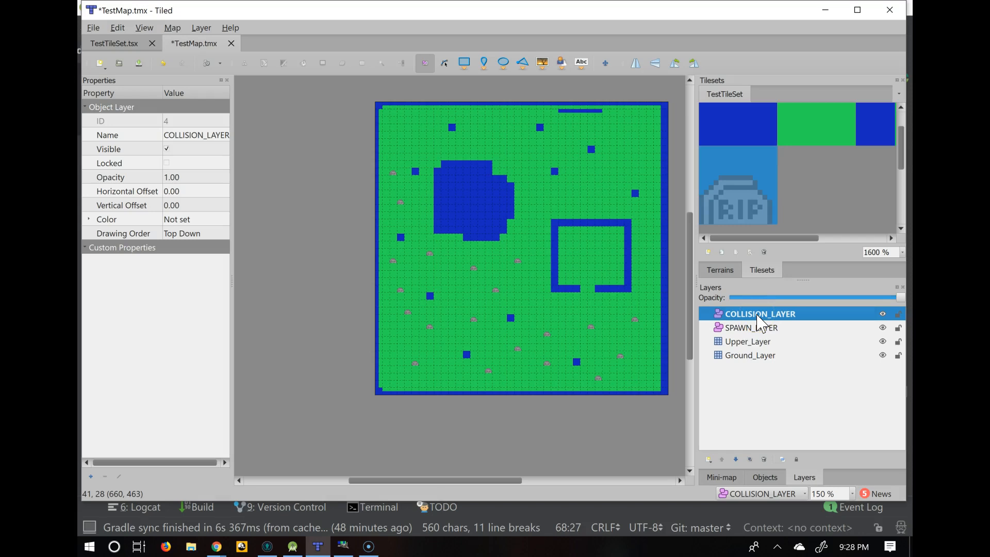
Step: Hide Upper_Layer and begin a polygon on COLLISION_LAYER along the map's inner left border, from the upper to the lower corner
left_click(883, 342)
scroll(419, 216, "up", 3, "ctrl")
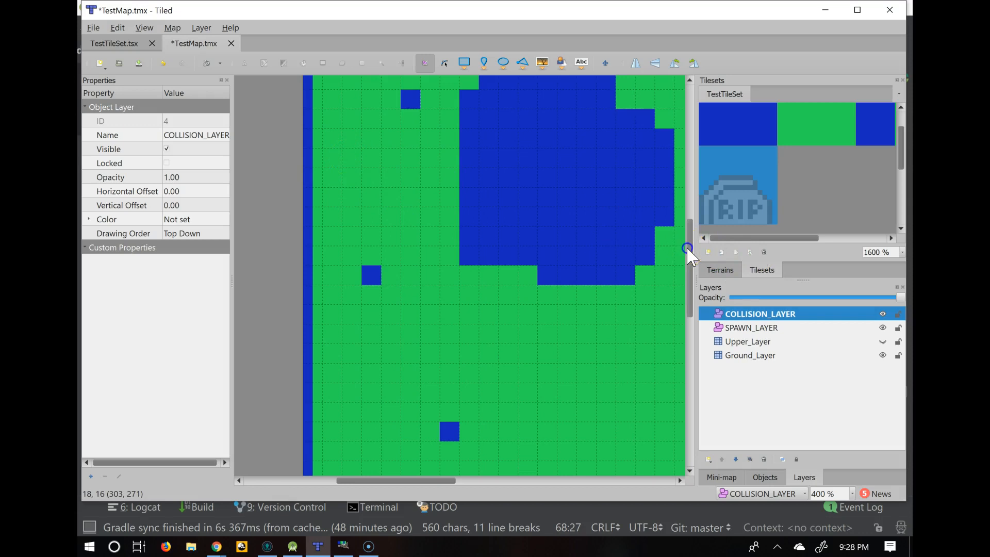
left_click_drag(688, 249, 703, 187)
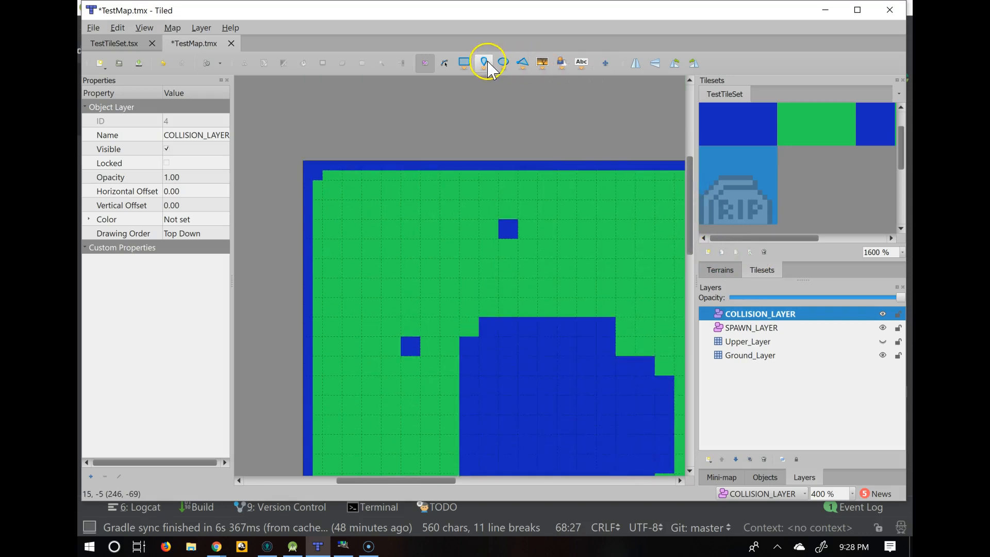
left_click(523, 64)
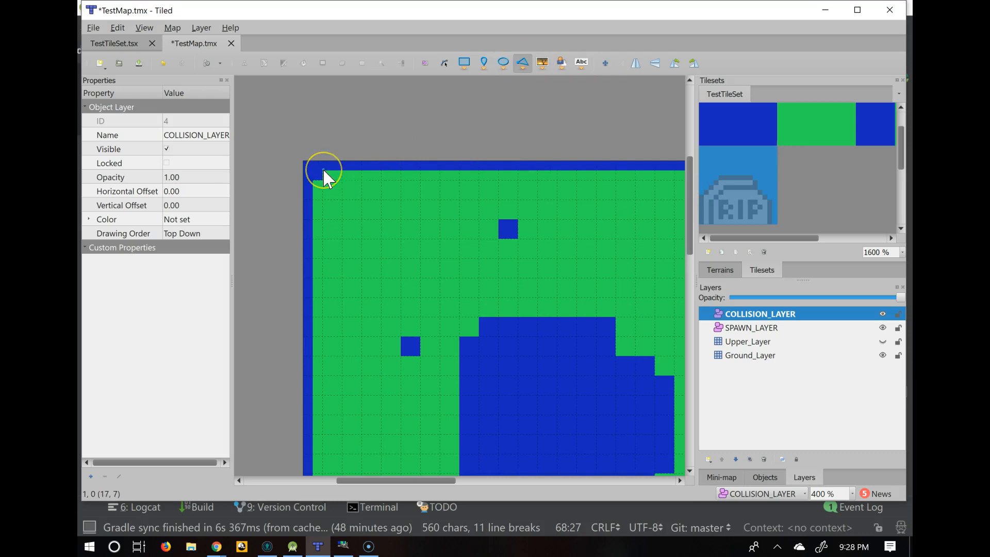
left_click(324, 172)
left_click(320, 181)
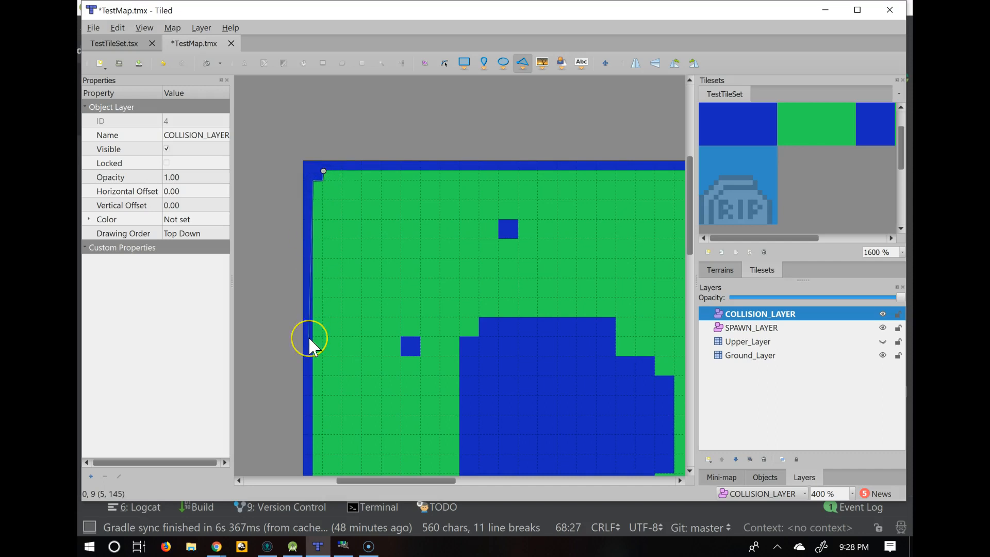
scroll(309, 338, "down", 3)
scroll(309, 336, "down", 10)
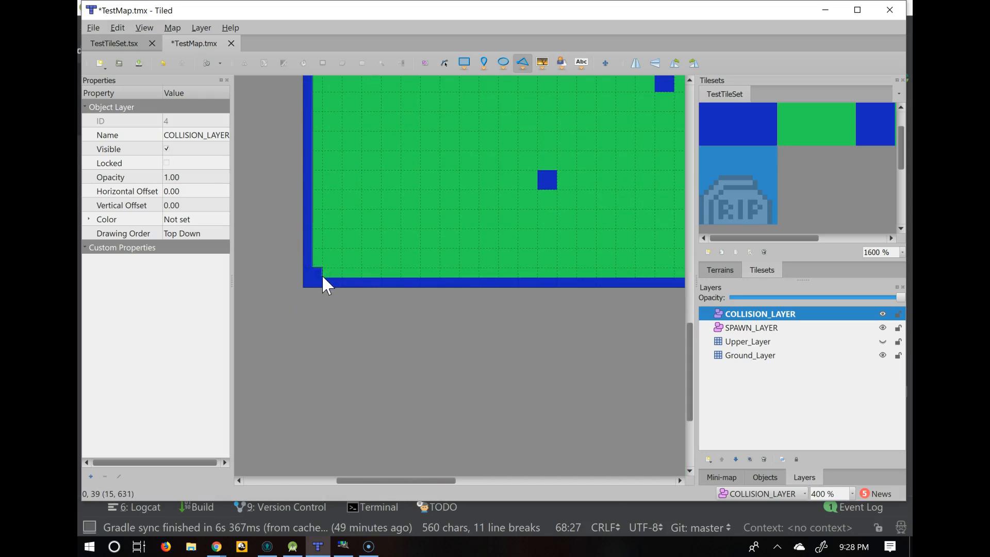
left_click(324, 275)
Step: Continue the polygon along the inner bottom, right and top borders of the map and close it at its starting corner
scroll(465, 265, "right", 8)
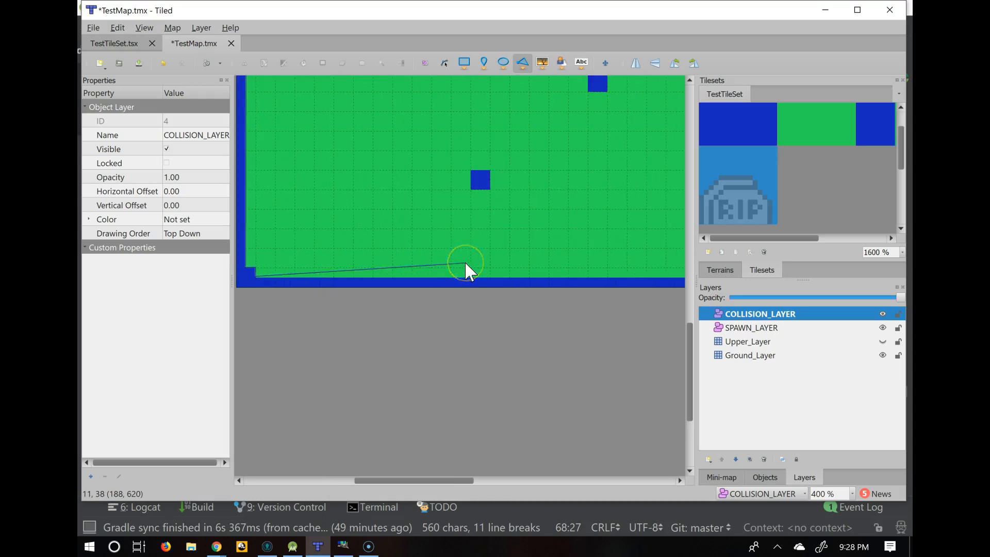
scroll(465, 261, "right", 3)
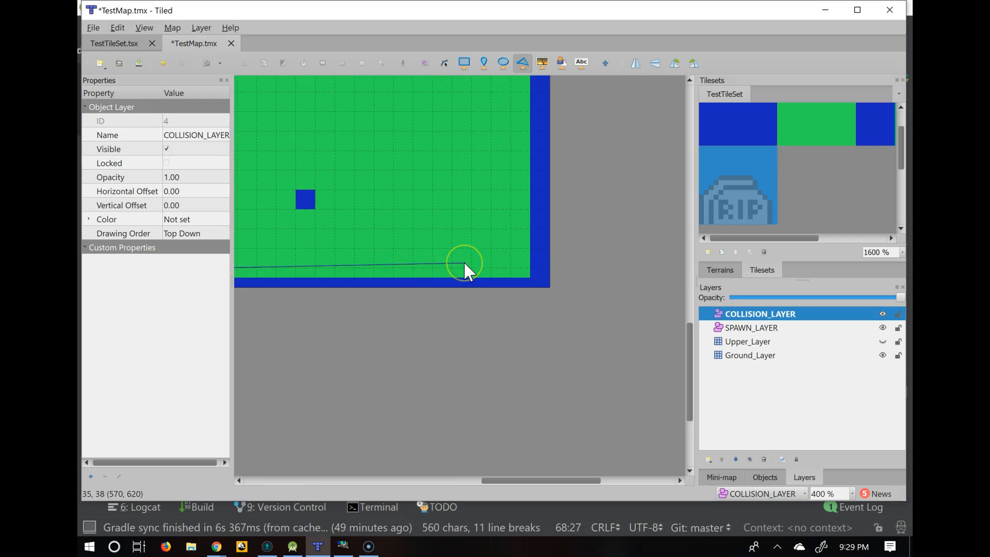
left_click(528, 276)
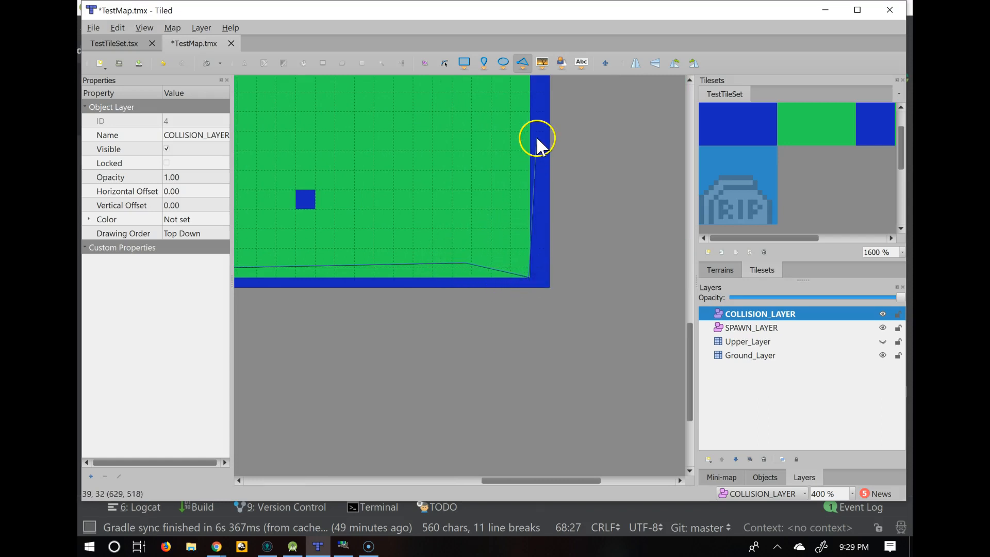
scroll(537, 136, "up", 10)
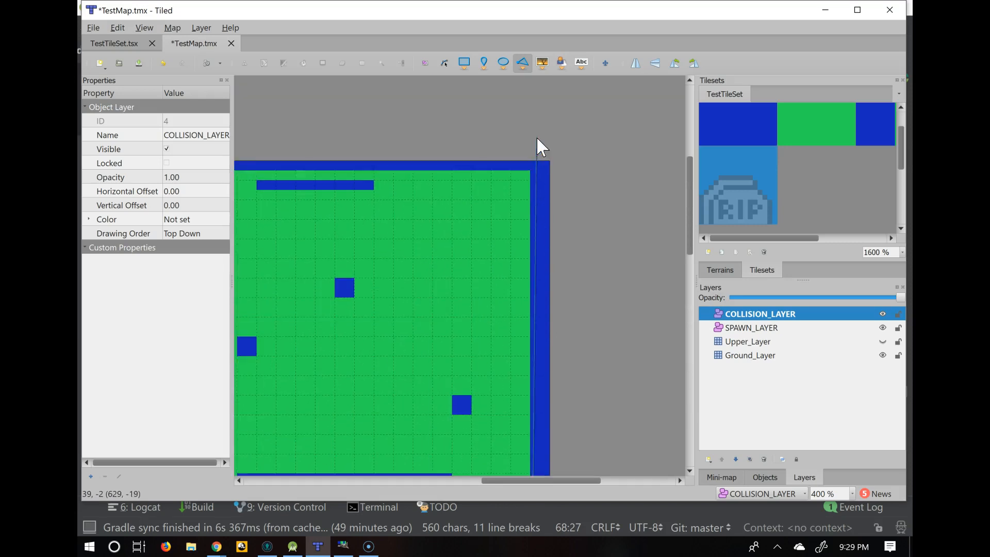
left_click(528, 170)
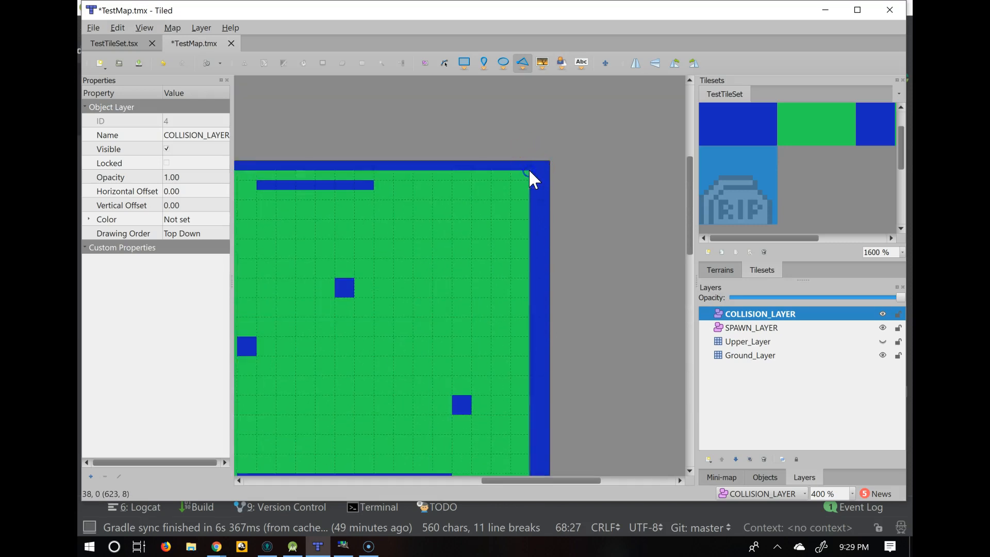
scroll(338, 199, "left", 5)
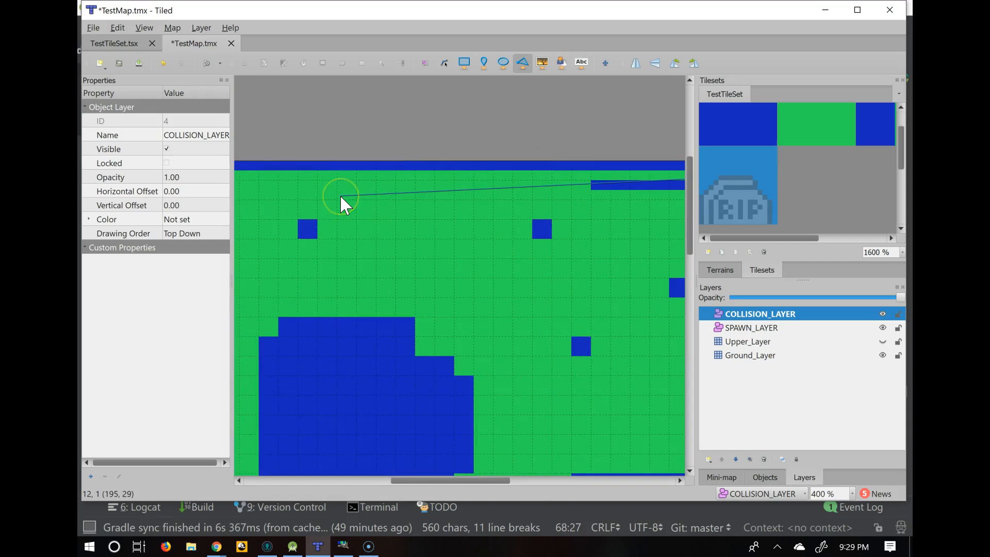
scroll(341, 196, "left", 4)
left_click(391, 170)
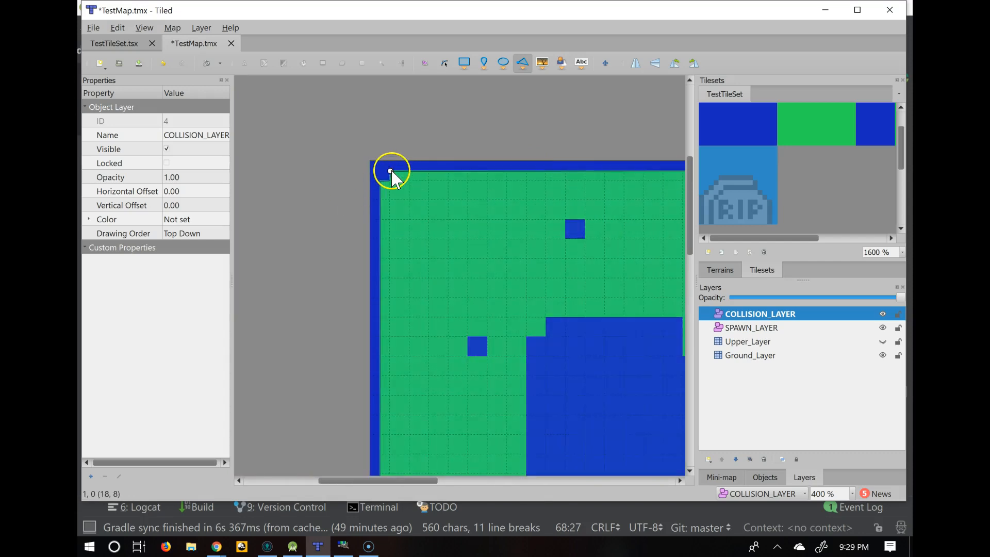
left_click(480, 149)
Step: Delete the stray node on the border polygon's bottom edge near the lower-right corner of the map
scroll(481, 149, "down", 1)
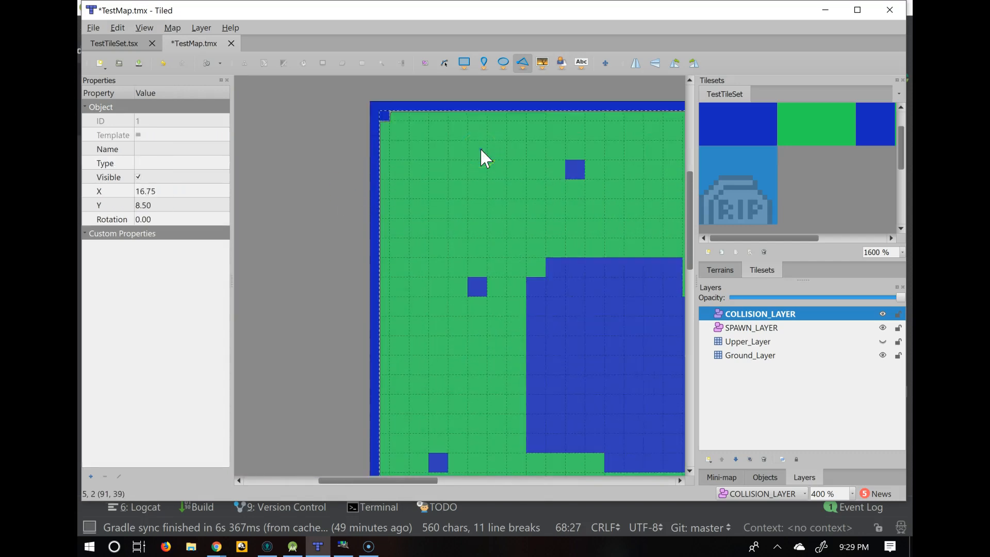
scroll(481, 148, "down", 9)
left_click(445, 63)
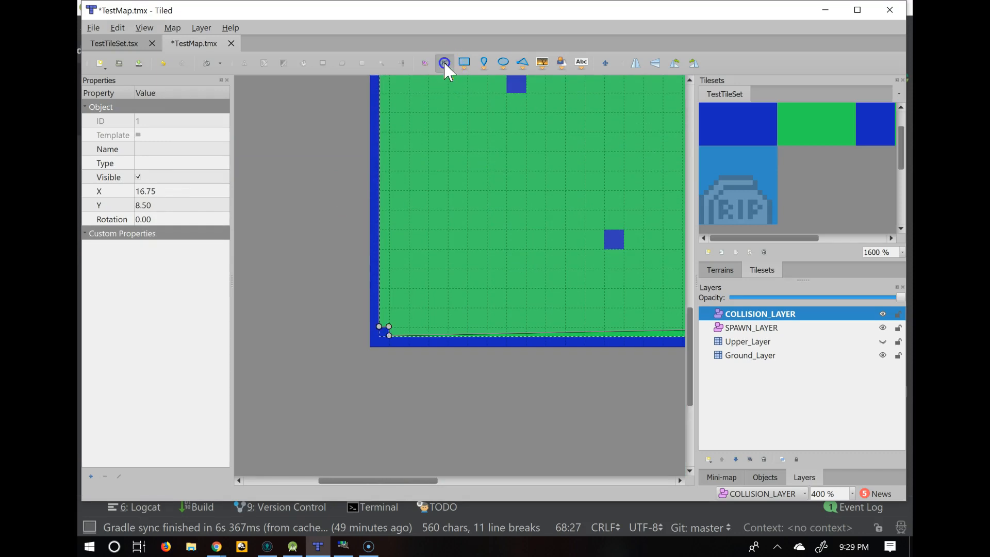
scroll(605, 292, "right", 1)
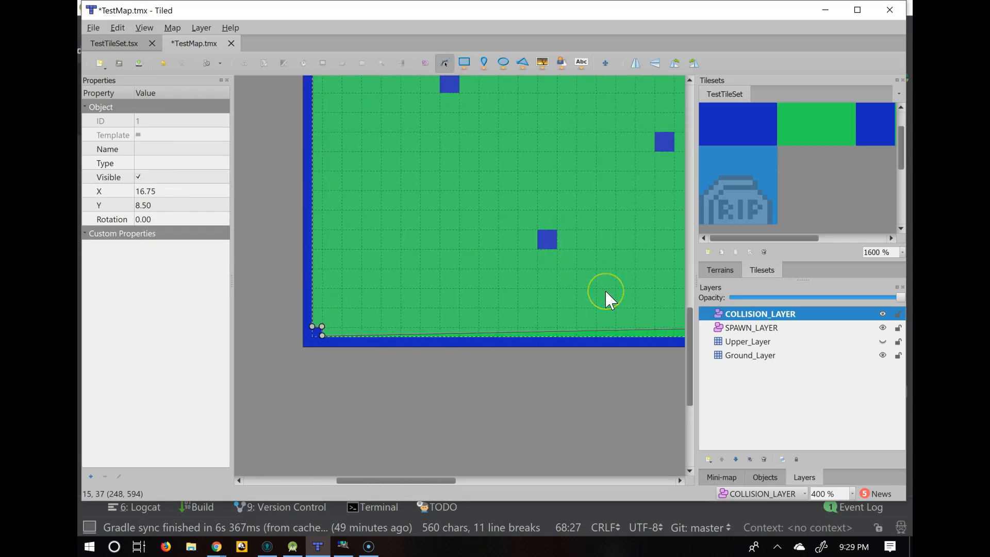
scroll(607, 293, "right", 3)
left_click(599, 322)
right_click(598, 322)
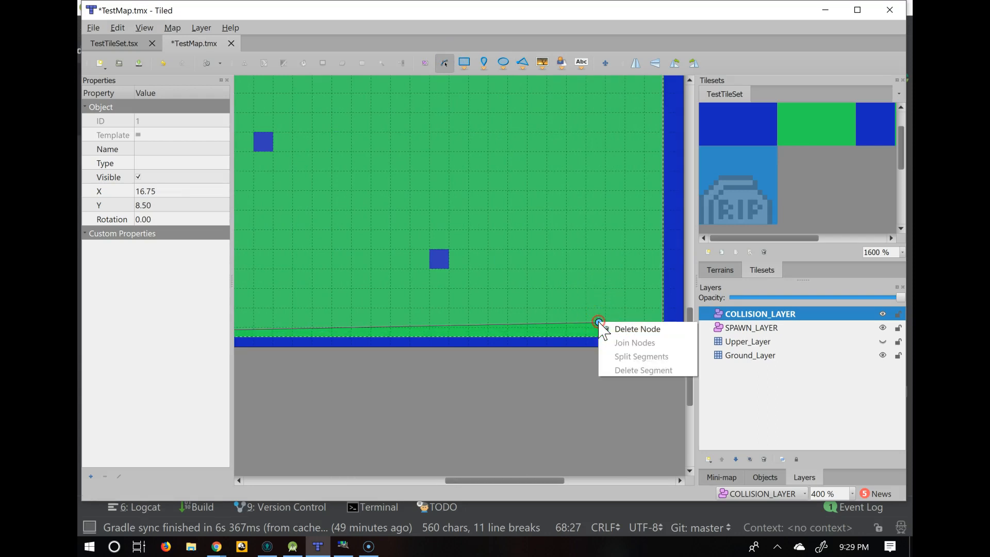
left_click(615, 327)
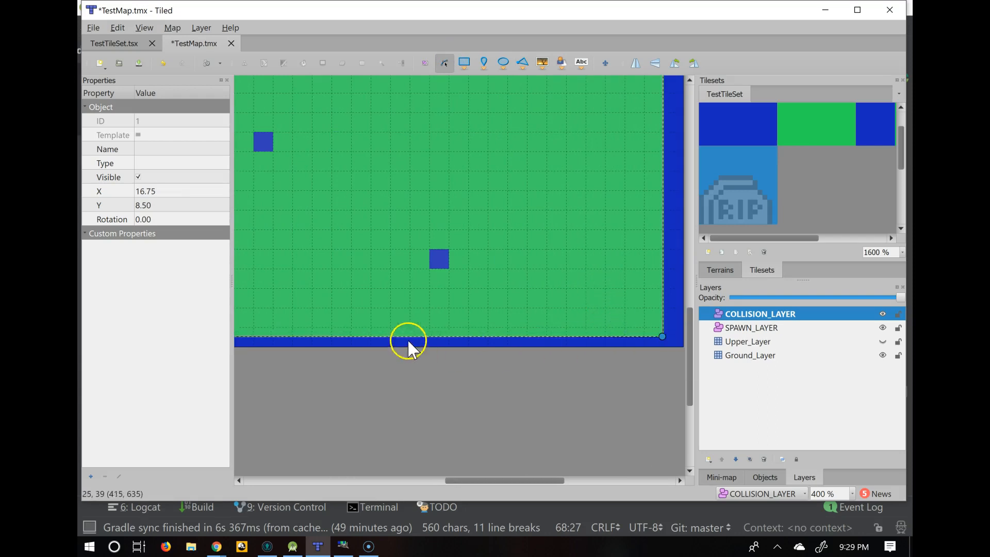
Step: Trace collision polygons around two single blue tiles in the map's upper right, starting at about X 480, Y 96 and X 384.5, Y 144.5
scroll(440, 380, "left", 1)
scroll(440, 380, "right", 2)
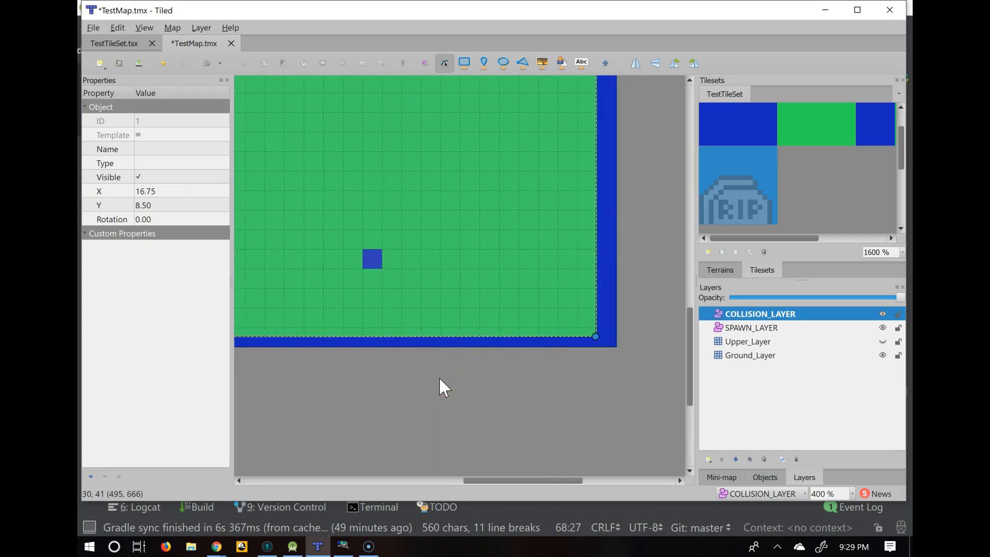
scroll(439, 380, "up", 3)
scroll(439, 377, "up", 3)
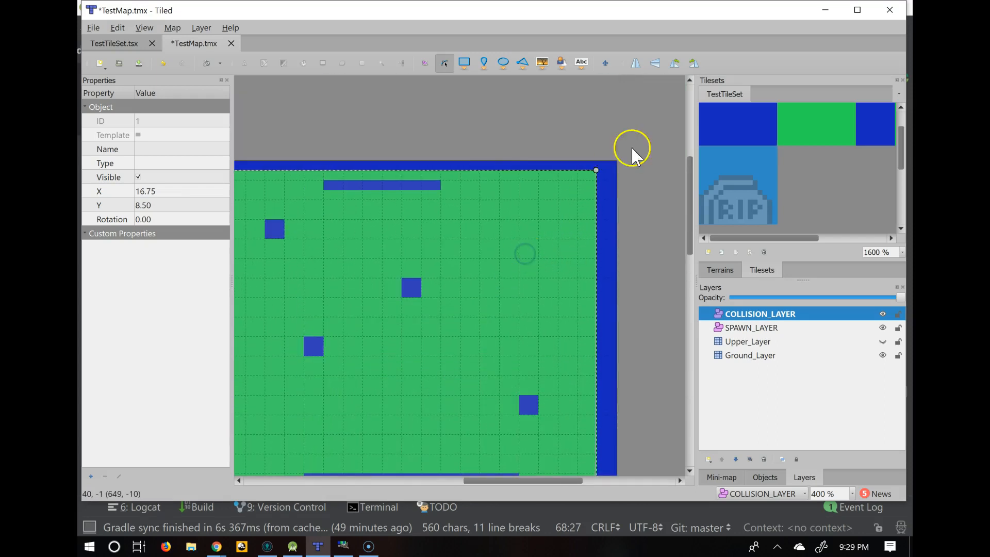
left_click(523, 63)
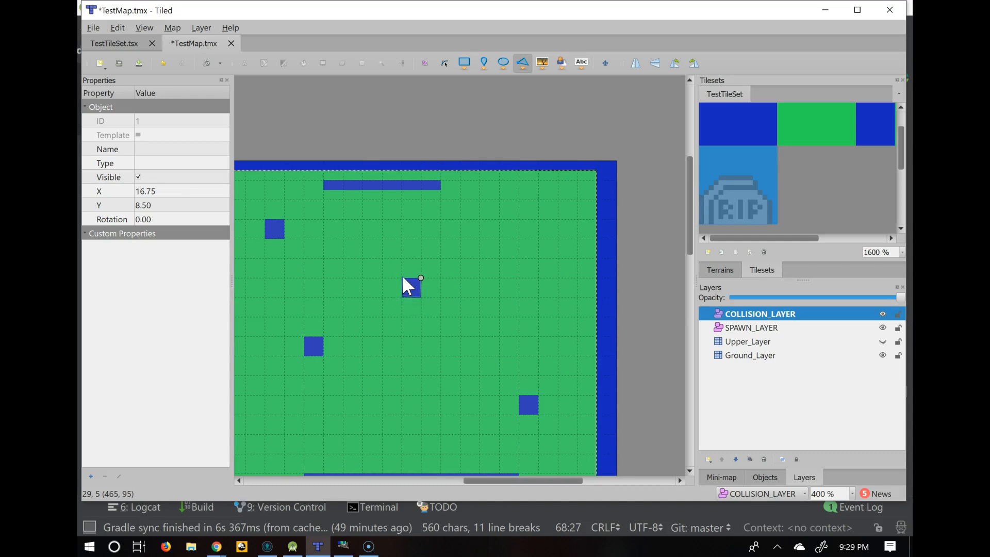
left_click(419, 278)
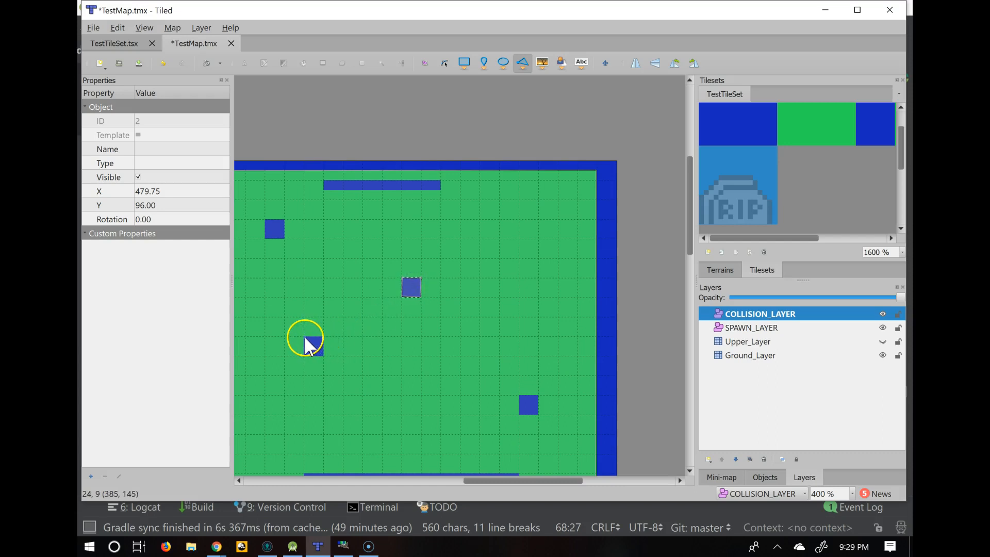
left_click(323, 337)
left_click(323, 352)
left_click(304, 337)
left_click(346, 298)
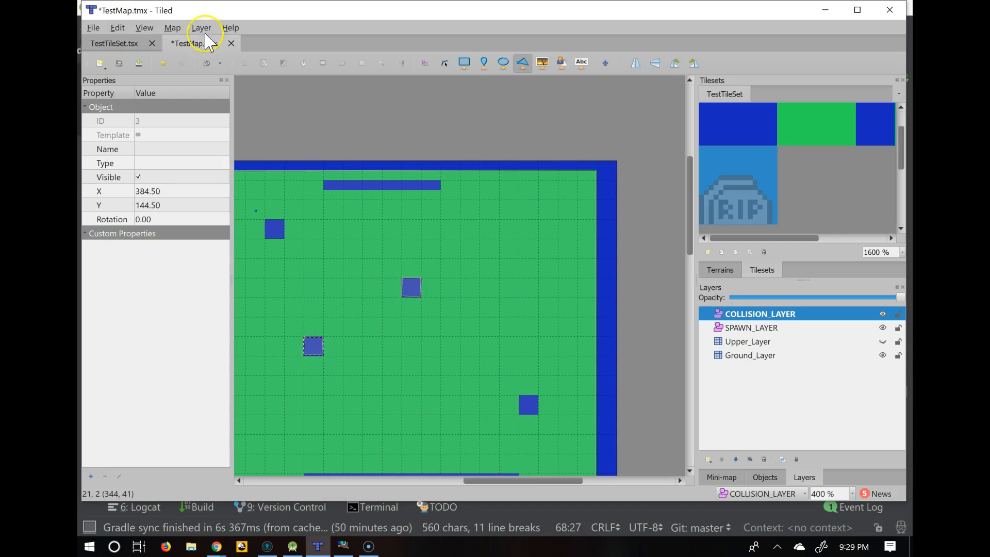
Step: Examine the General, Interface and Updates preferences, then the available layer, map and view options
left_click(118, 29)
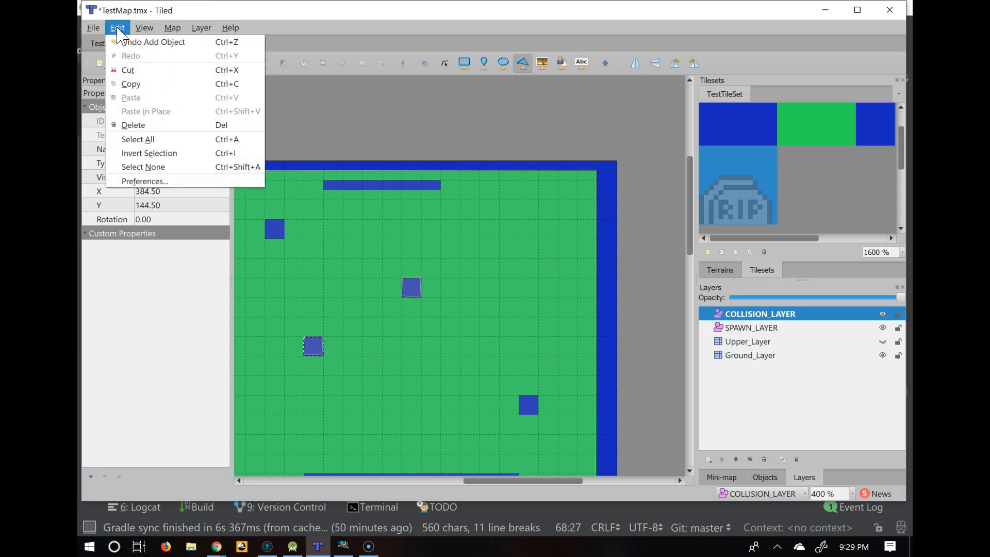
left_click(140, 182)
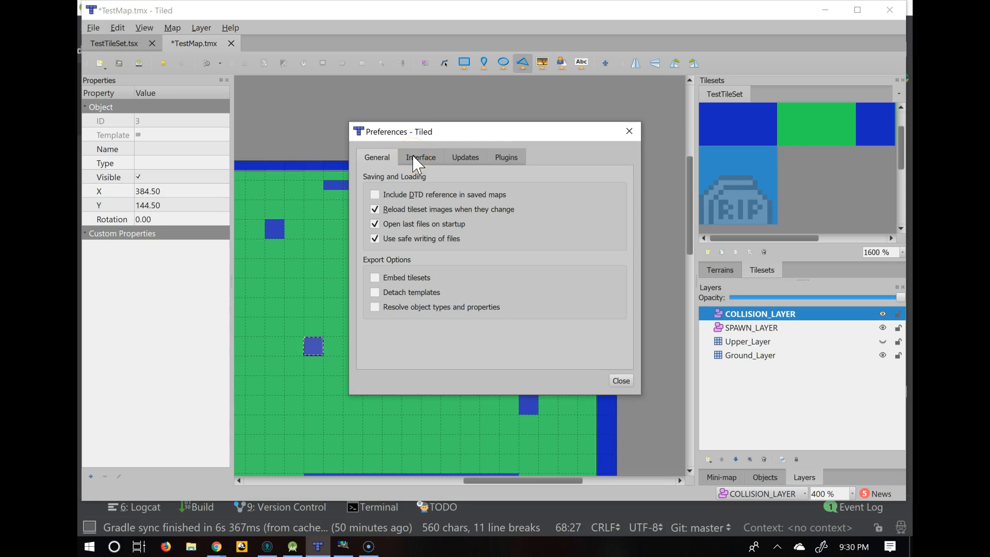
left_click(417, 164)
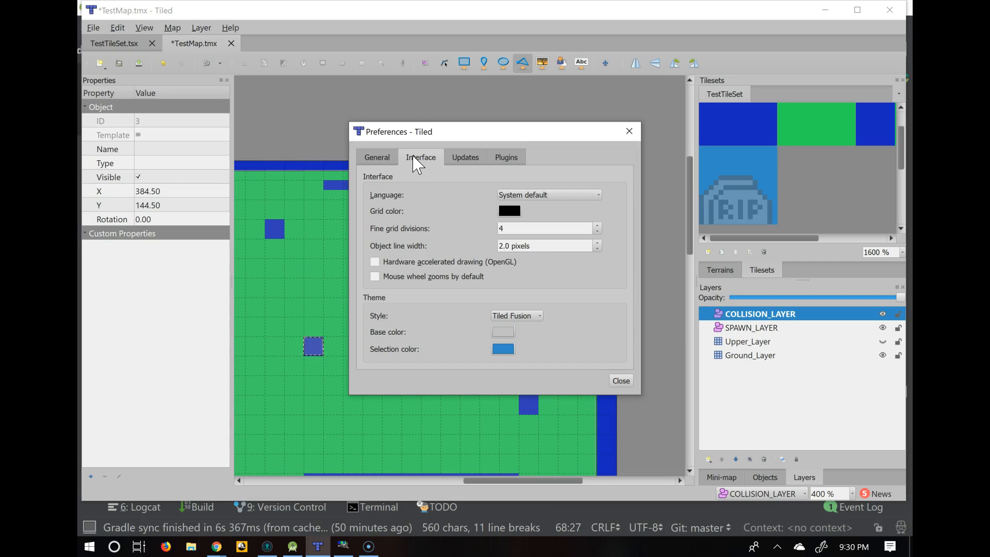
left_click(451, 156)
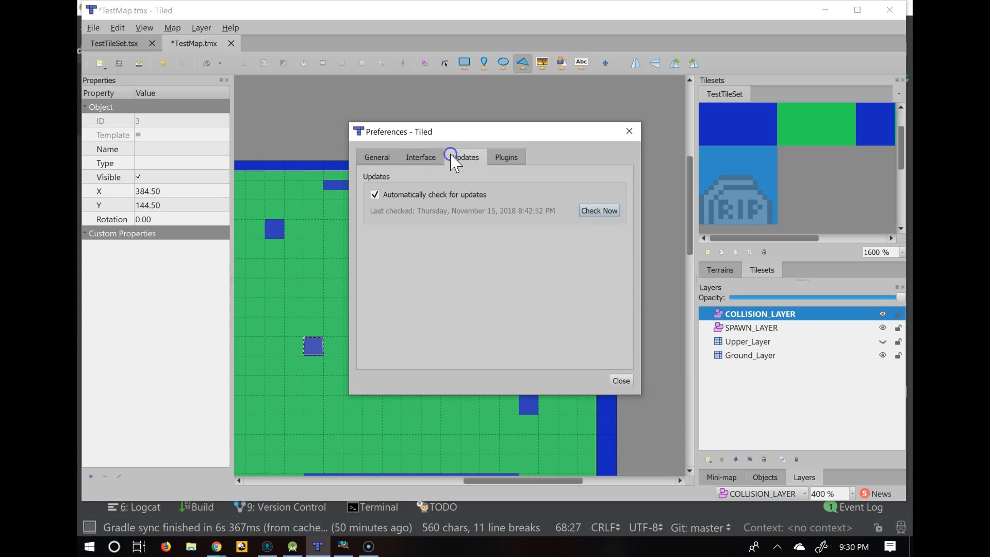
left_click(629, 131)
left_click(200, 29)
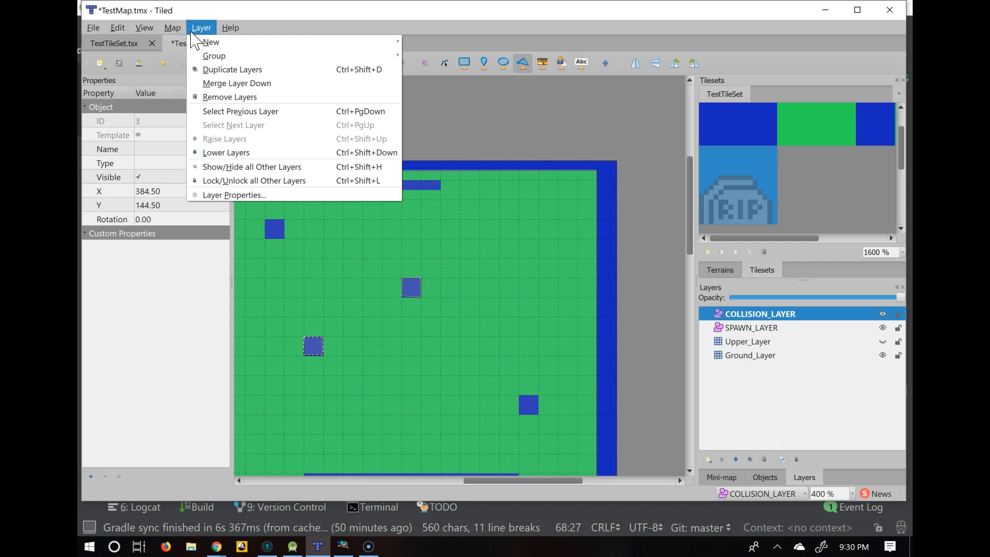
left_click(178, 29)
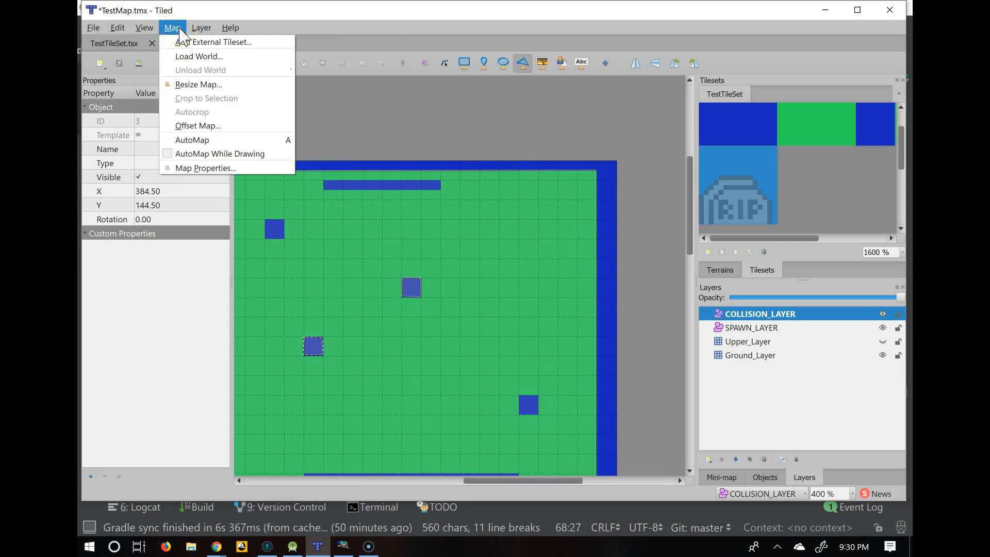
left_click(154, 31)
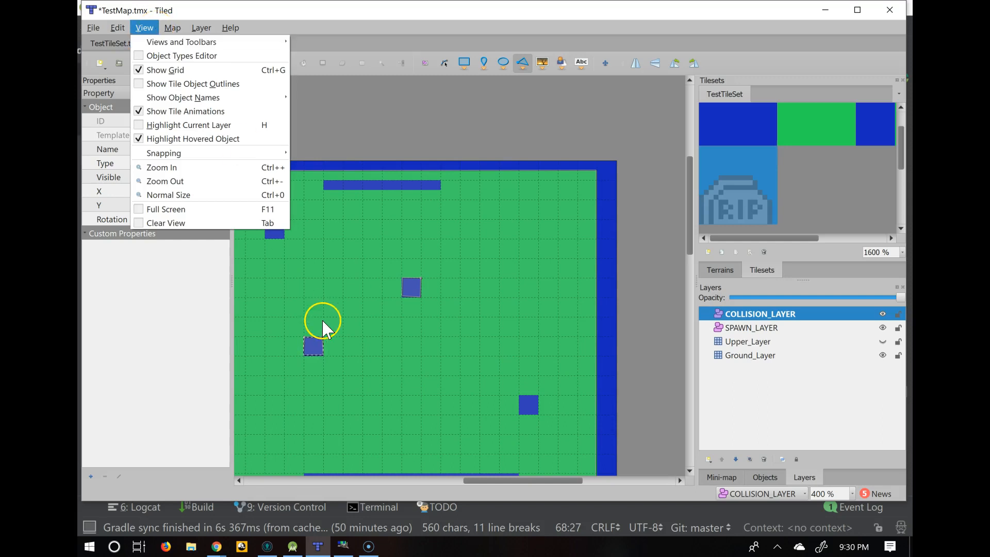
Step: Trace a collision polygon around the single blue tile near the map's right border, starting at about X 562, Y 193.75
left_click(522, 398)
left_click(530, 411)
left_click(537, 397)
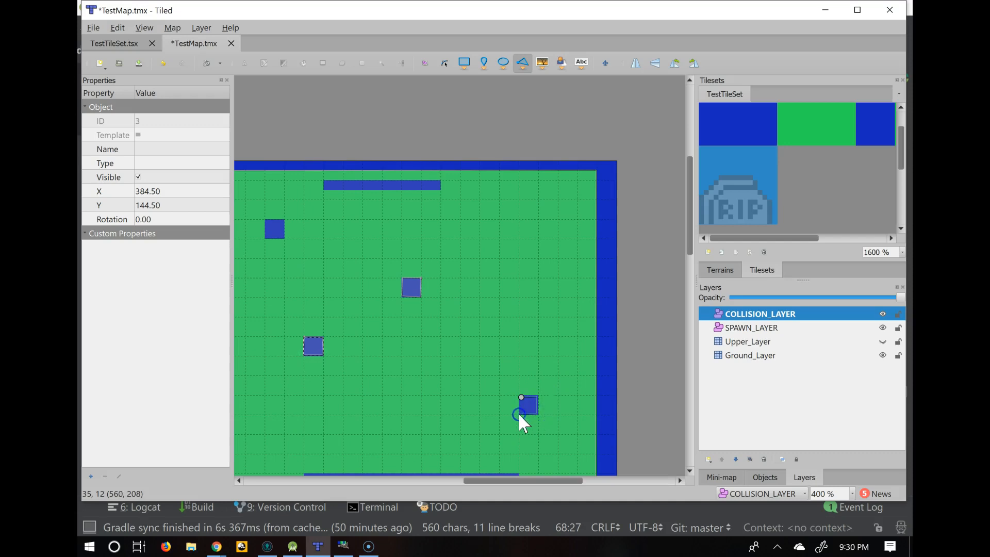
left_click(518, 395)
left_click(525, 62)
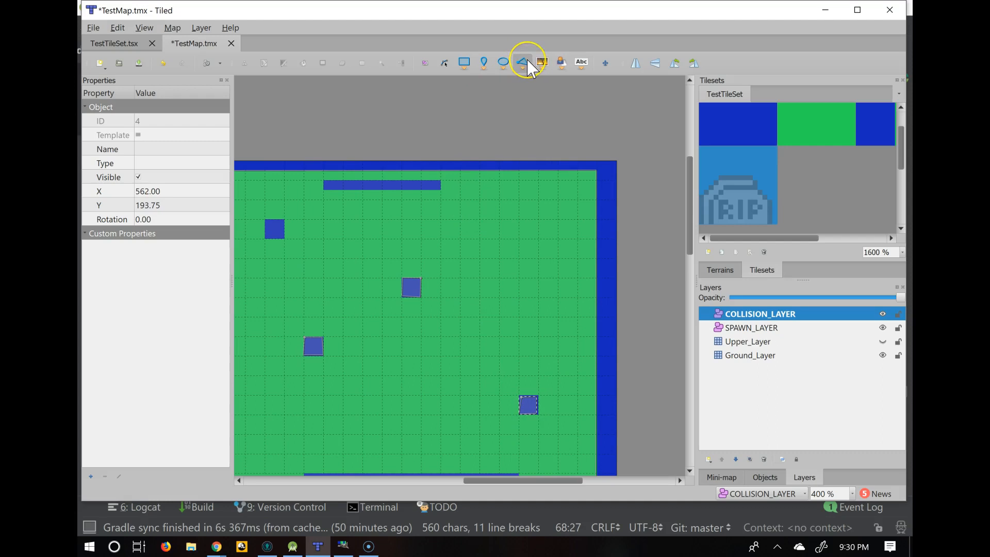
left_click(448, 110)
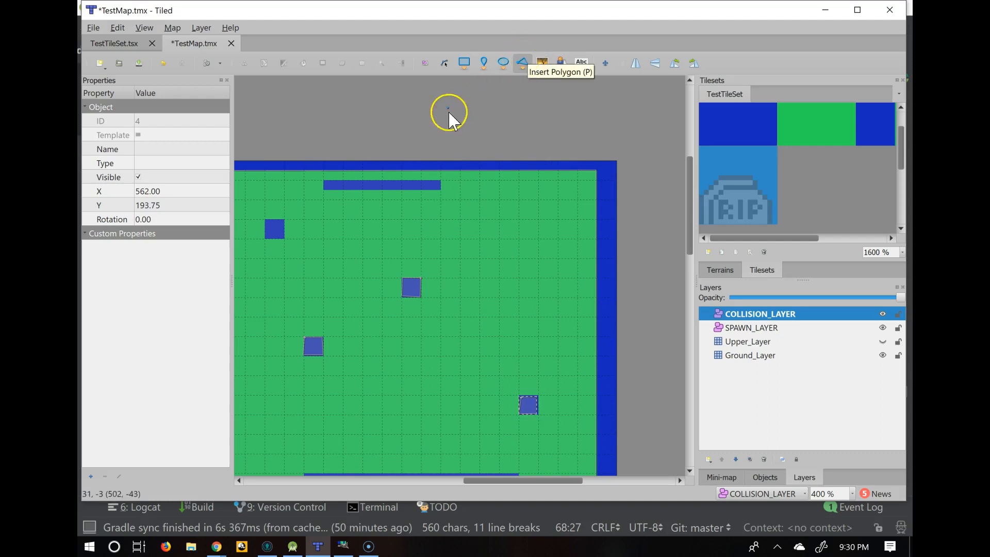
Step: Insert a rectangle object on the untraced blue tile at about X 360.75, Y 55 and select it
left_click(464, 64)
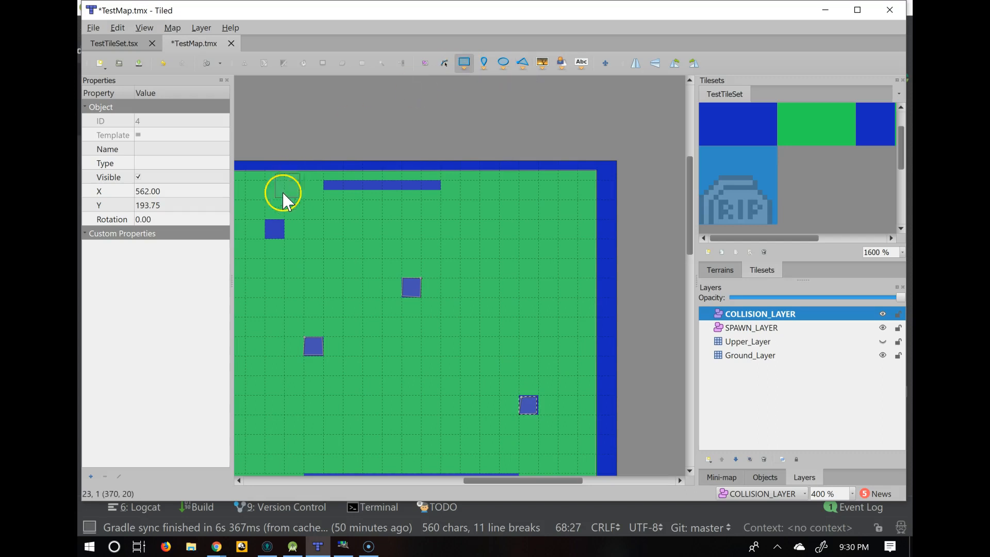
left_click(277, 229)
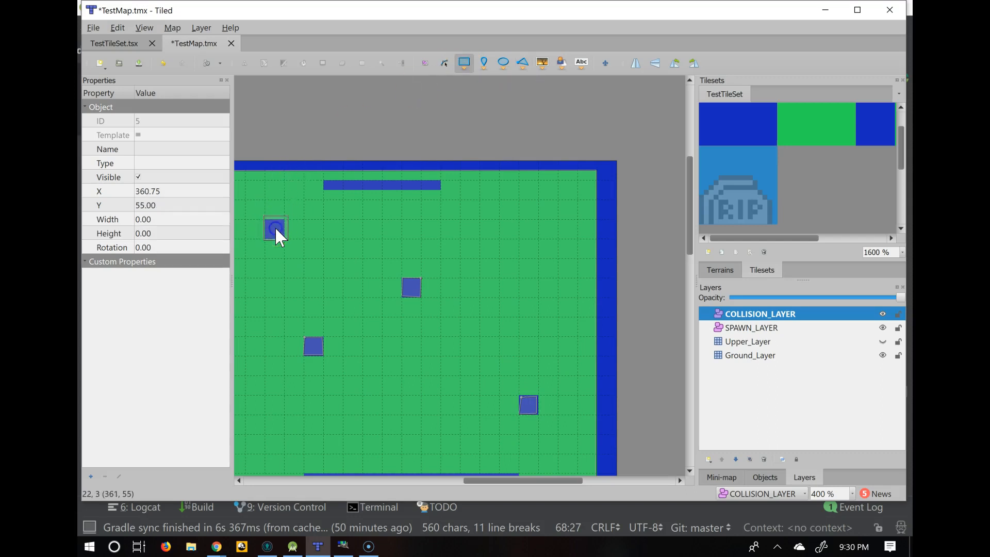
left_click(363, 283)
left_click(426, 64)
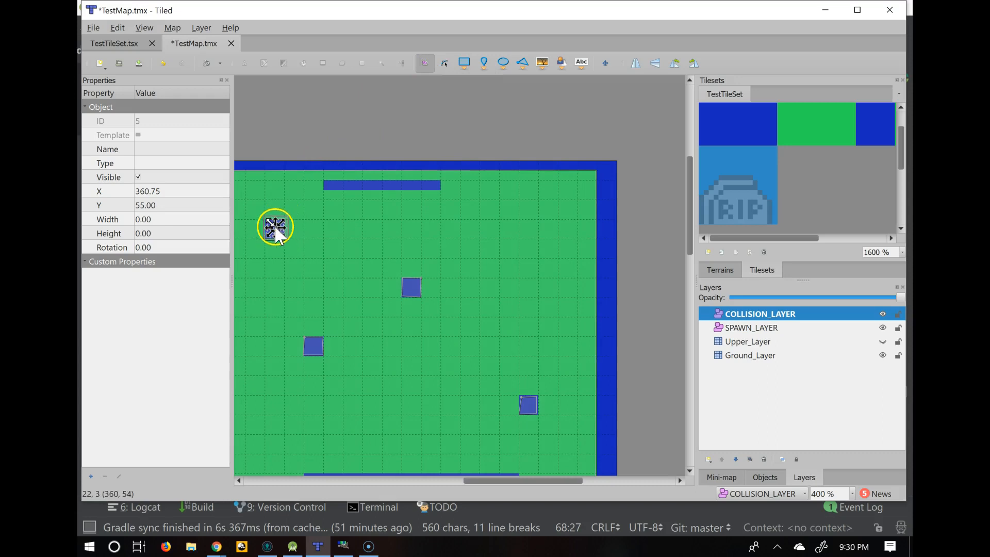
left_click(278, 228)
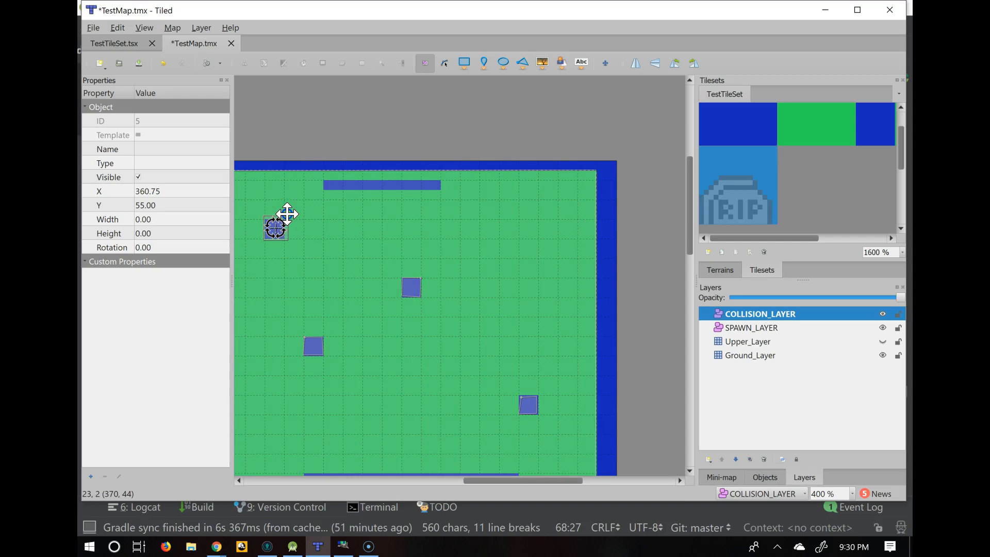
left_click(284, 215)
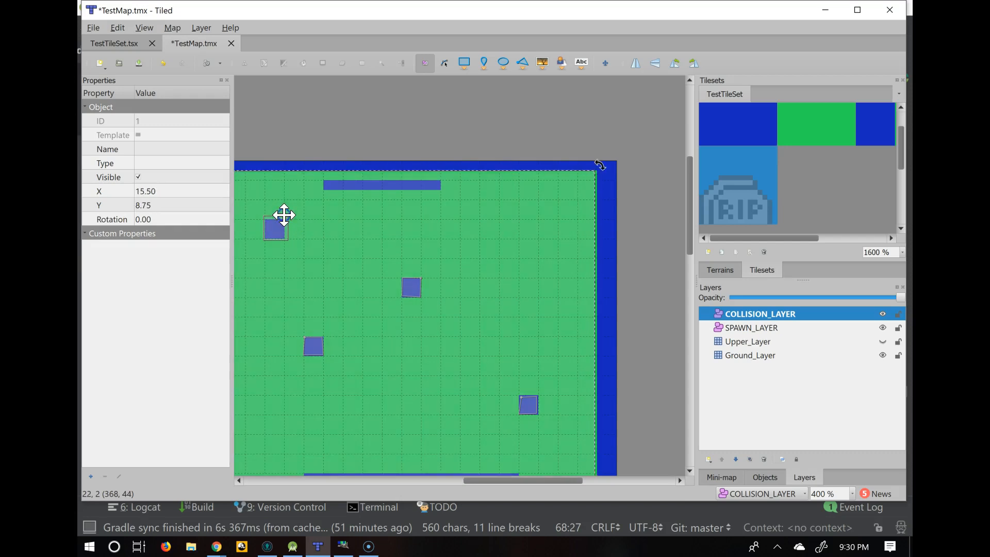
left_click(277, 227)
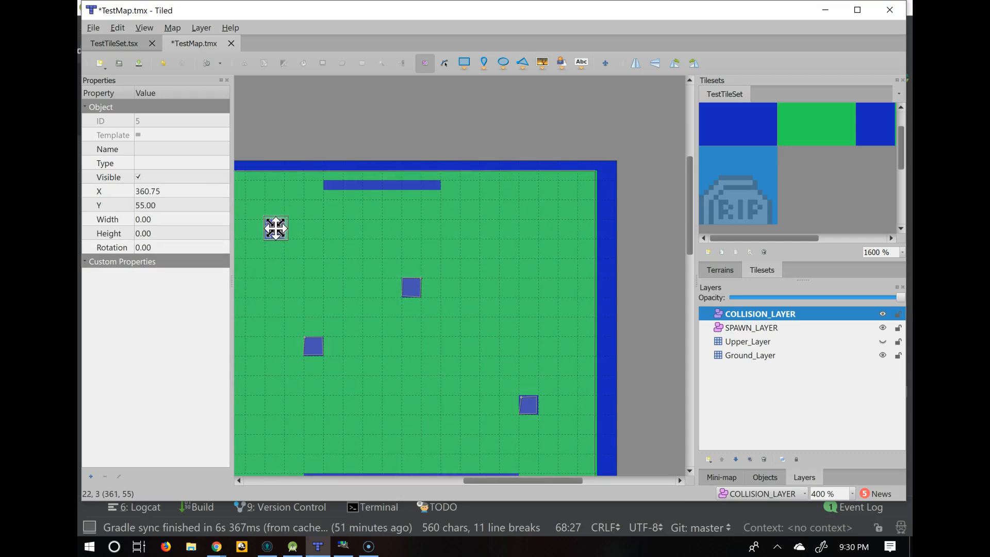
Step: Set the rectangle's width and height to 16 and move it onto the blue tile at about X 352.25, Y 48.25
left_click(142, 191)
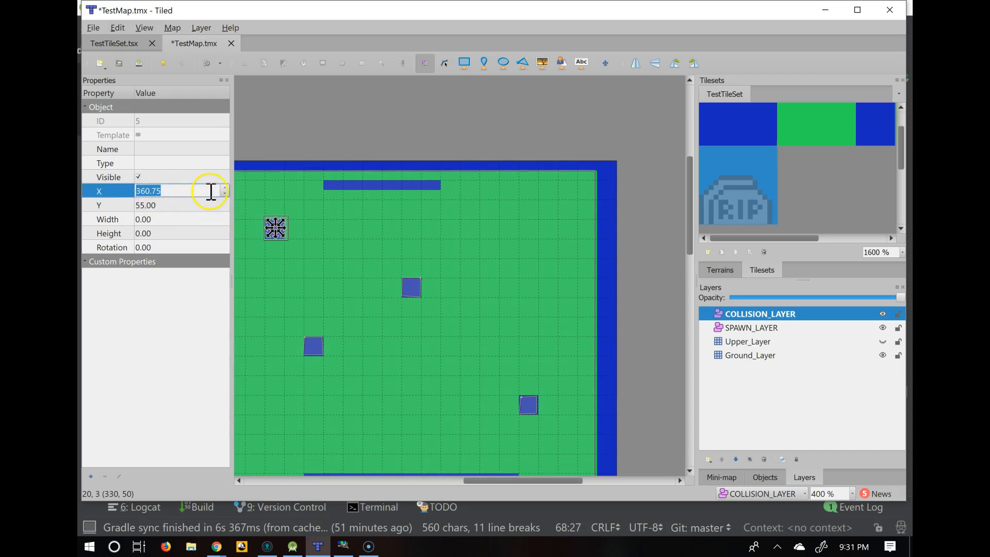
left_click(139, 219)
type("16")
left_click(141, 233)
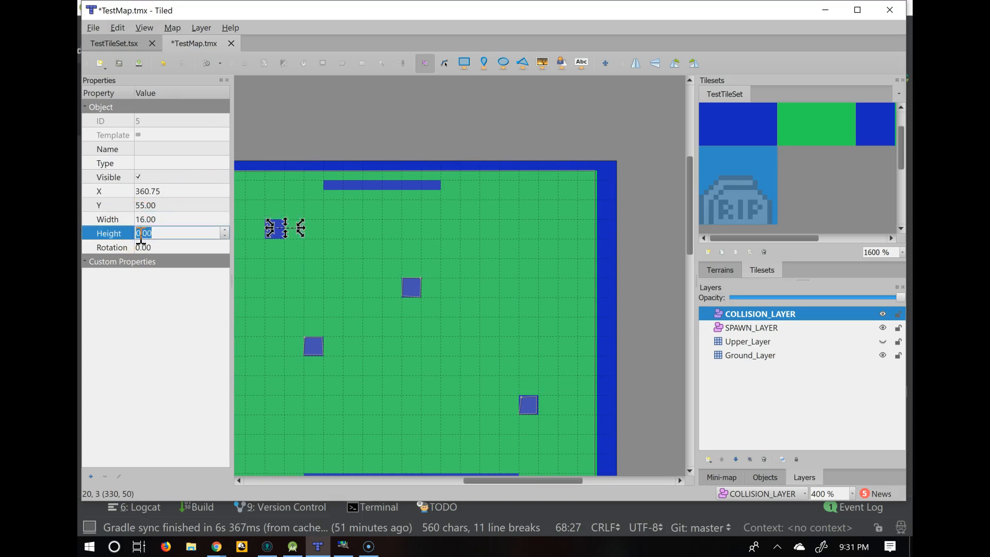
left_click(152, 247)
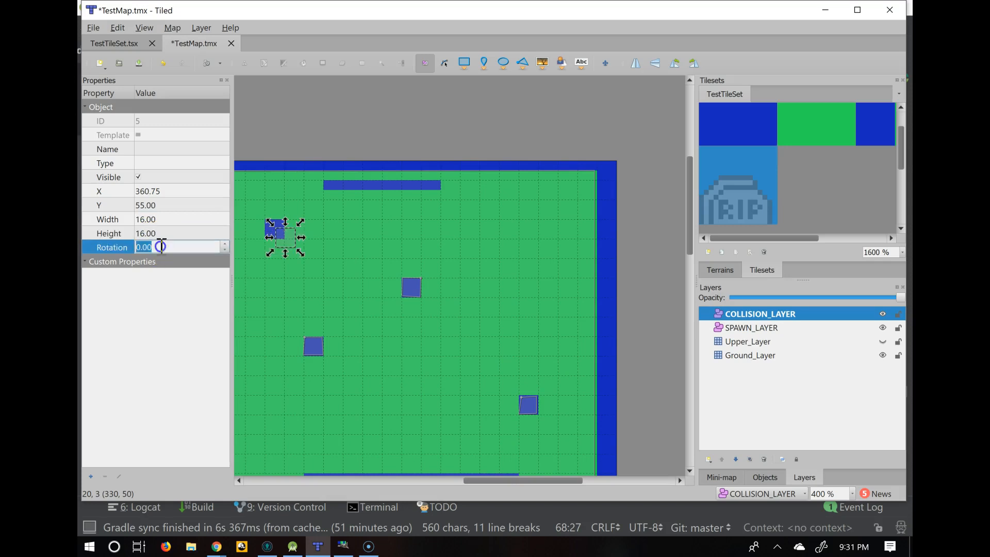
left_click_drag(289, 239, 273, 230)
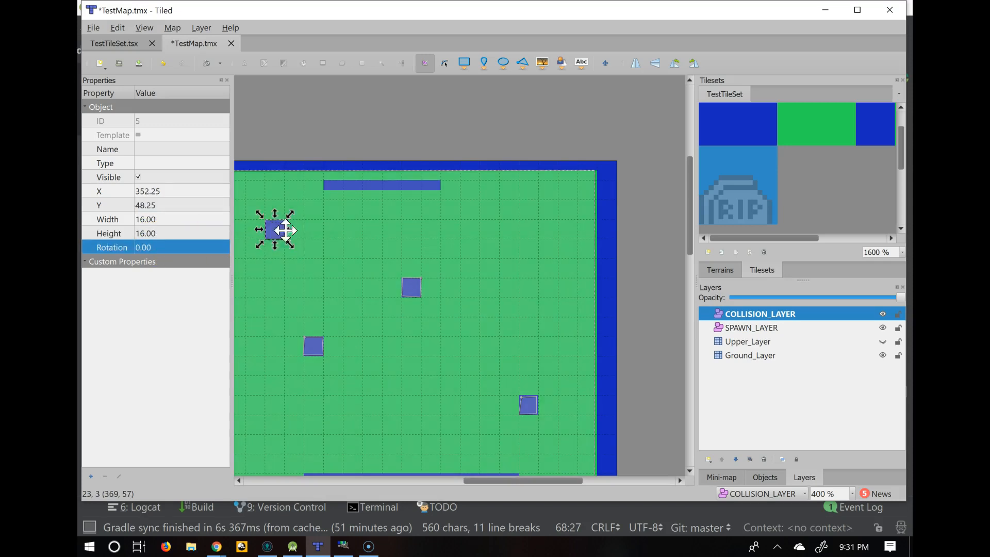
Step: Paste a copy of the 16 × 16 rectangle and place it over the blue tile above the large blue area, at about X 160.5, Y 48.5
left_click(328, 241)
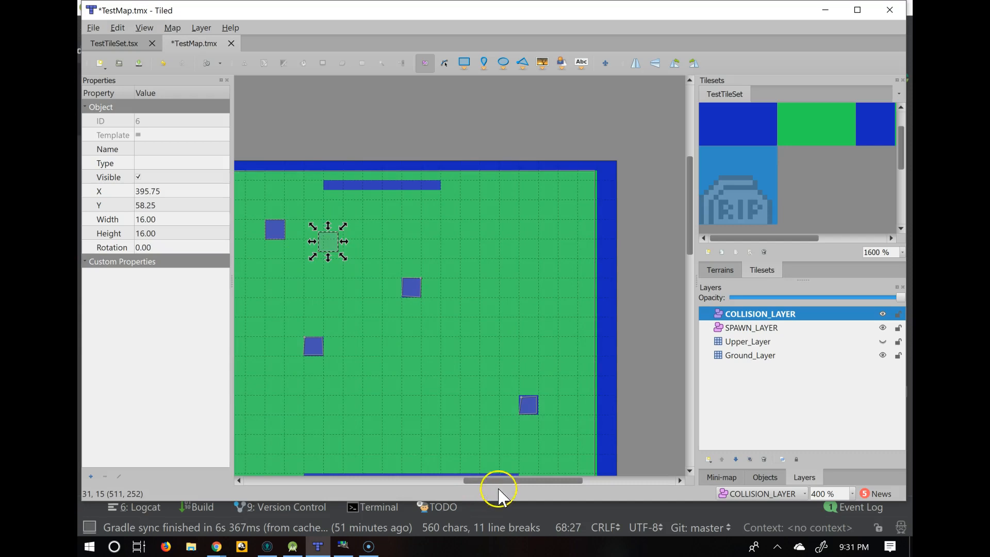
left_click_drag(504, 481, 430, 481)
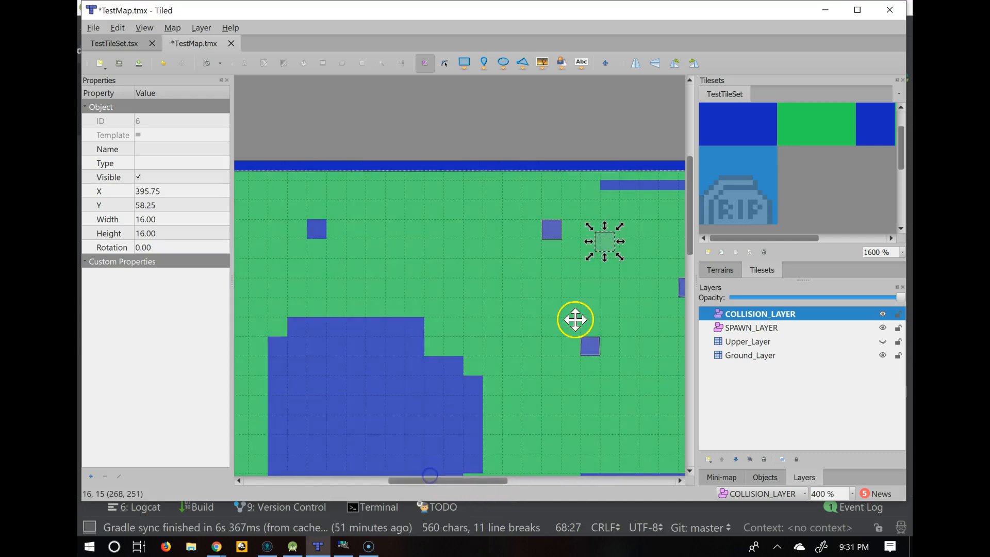
left_click_drag(602, 242, 312, 233)
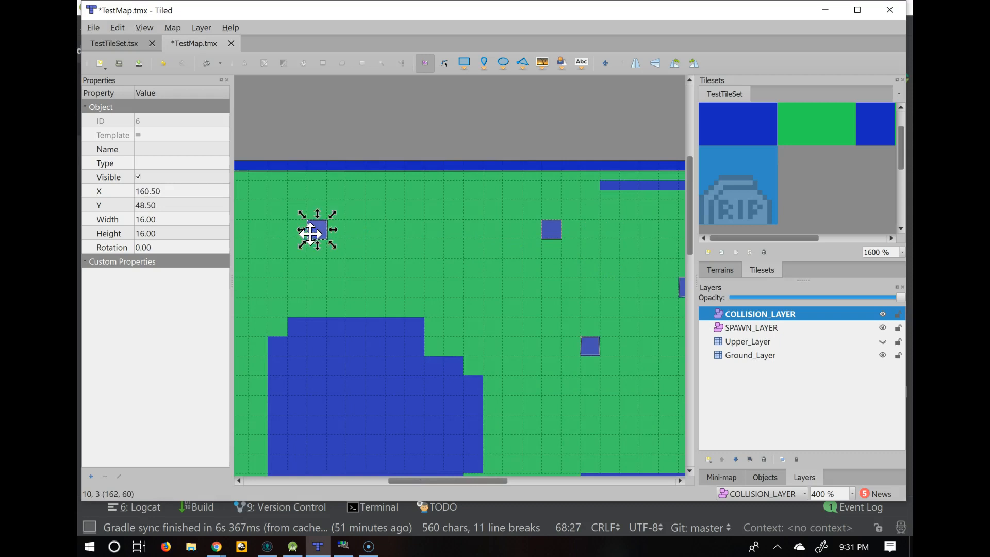
Step: Paste another 16 × 16 rectangle and place it over the single blue tile below the walled room's opening
key("ctrl+v")
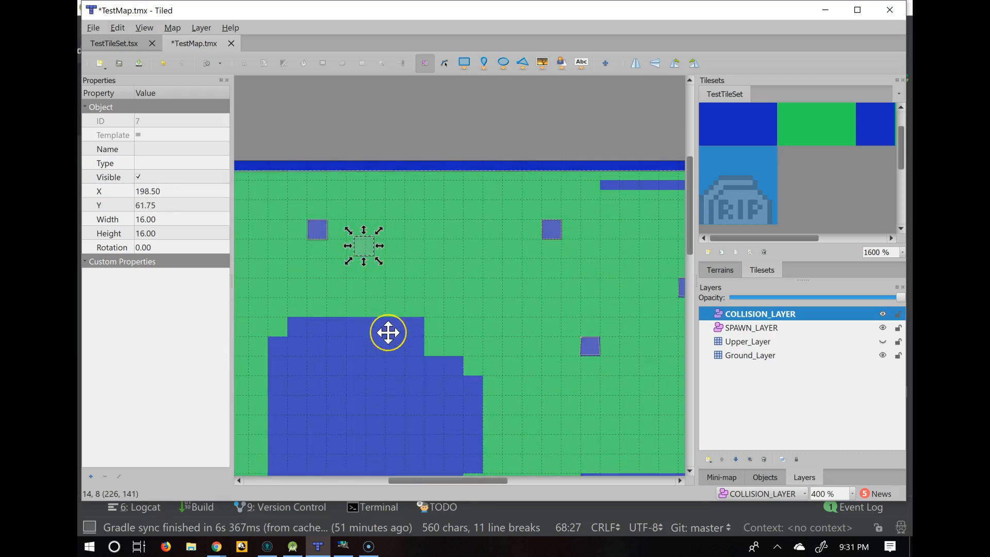
left_click_drag(367, 243, 267, 321)
scroll(566, 409, "down", 1)
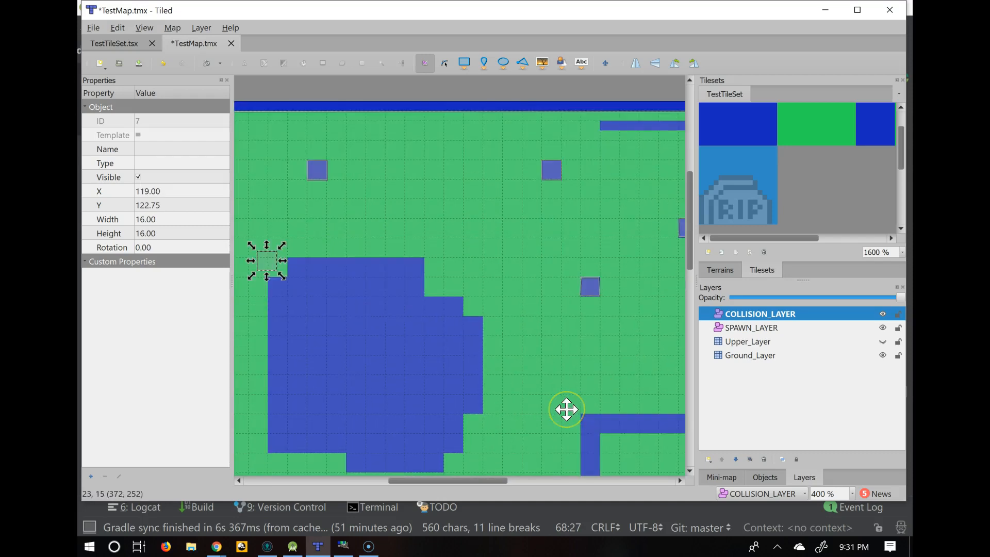
left_click_drag(265, 261, 554, 449)
scroll(509, 396, "down", 1)
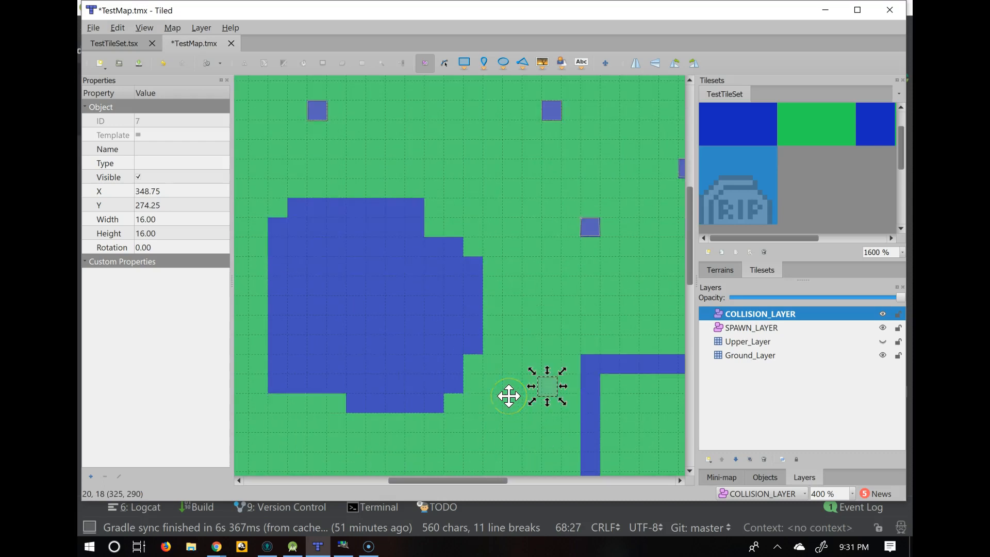
scroll(509, 396, "down", 5)
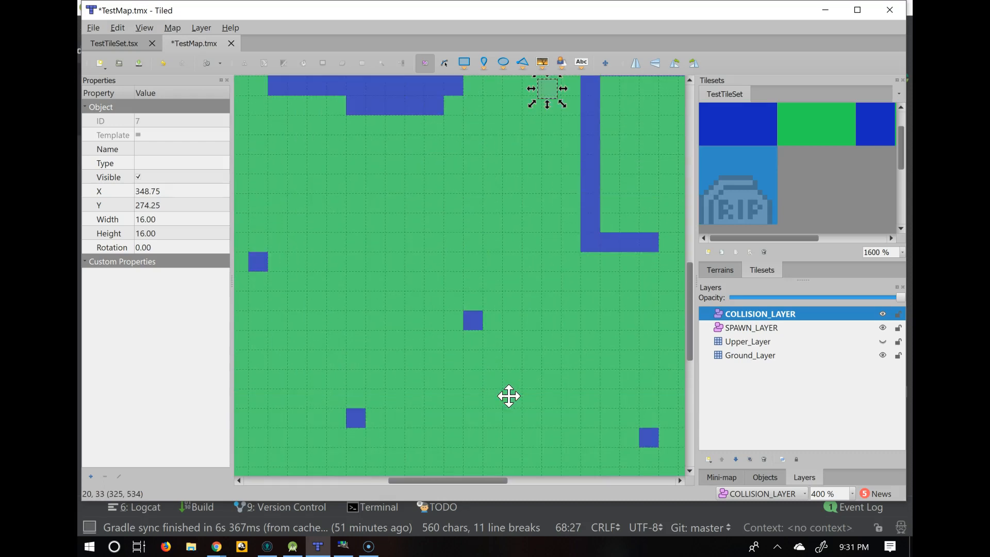
left_click_drag(544, 91, 650, 435)
Step: Place four more rectangle copies over the single blue tiles in the map's lower left, including about X 111.5, Y 416 and X 48.75, Y 287.5
key("ctrl+d")
key("ctrl+d")
key("ctrl+d")
left_click(258, 261)
scroll(420, 356, "left", 3)
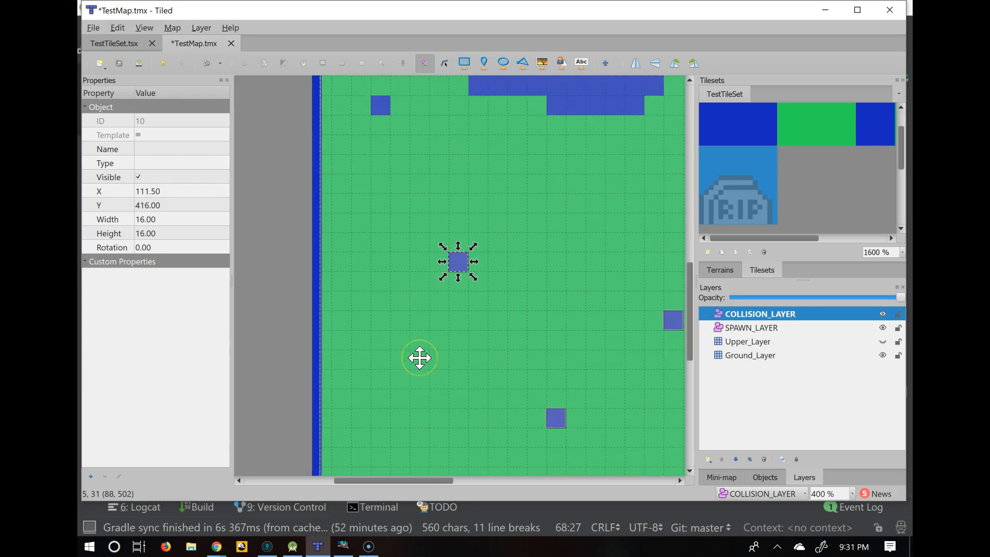
left_click(391, 95)
left_click_drag(390, 95, 380, 106)
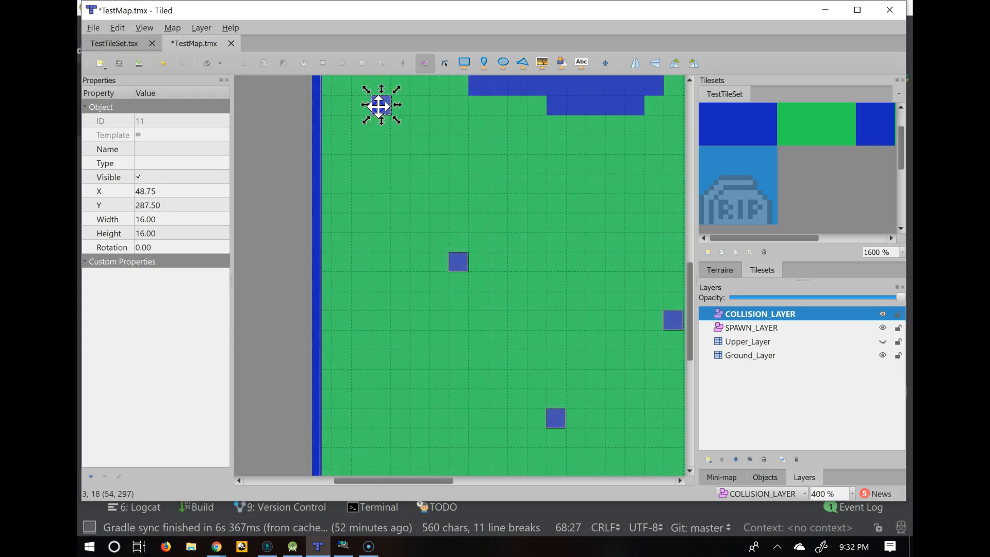
Step: Delete the three old collision objects on the single blue tiles above the walled room
scroll(547, 219, "right", 7)
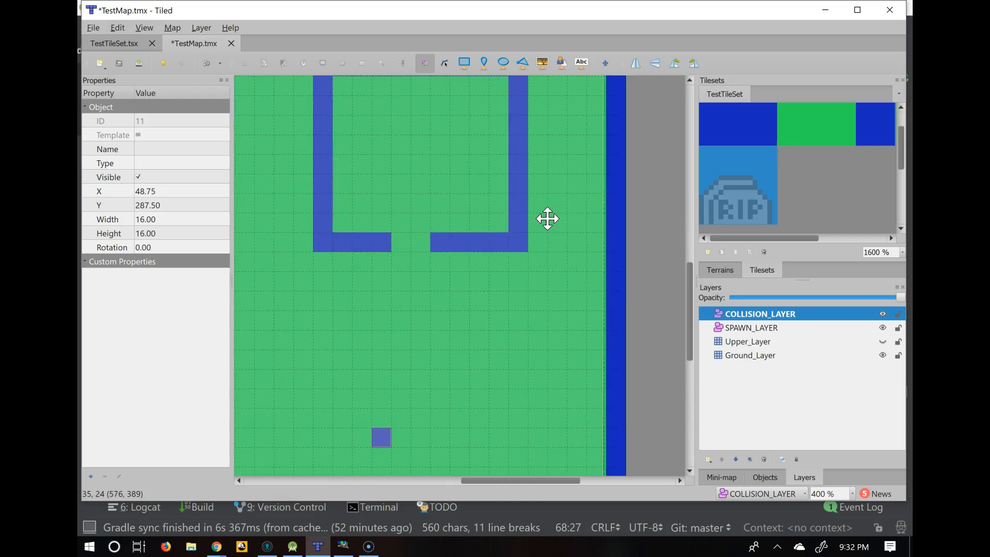
scroll(547, 218, "down", 6)
scroll(548, 219, "up", 3)
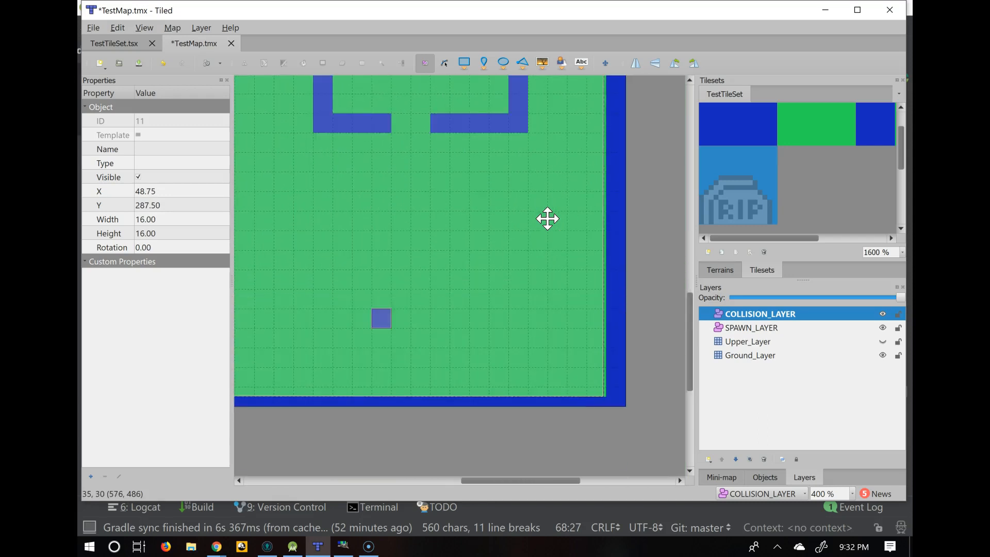
scroll(548, 219, "up", 9)
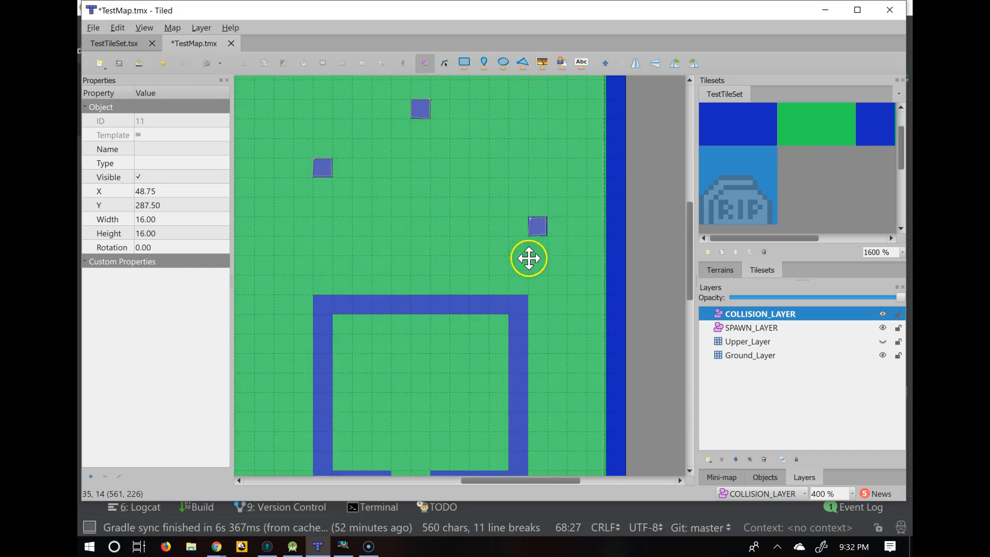
left_click(536, 223)
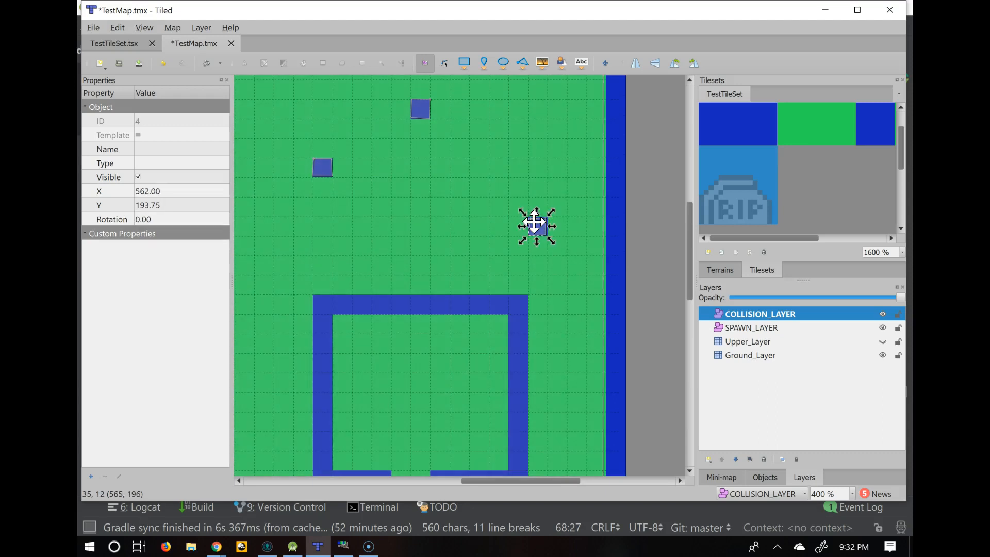
key("Delete")
left_click(420, 107)
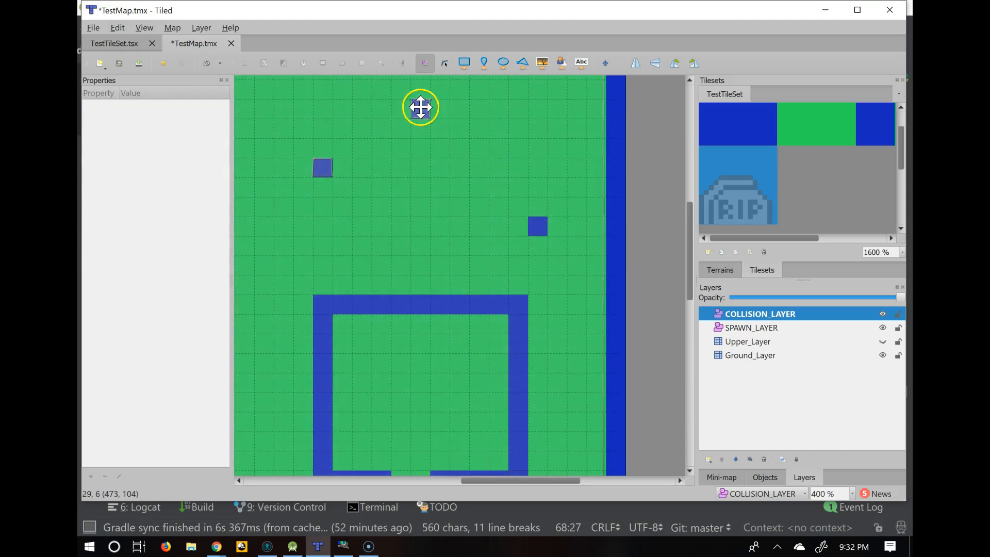
key("Delete")
left_click(321, 170)
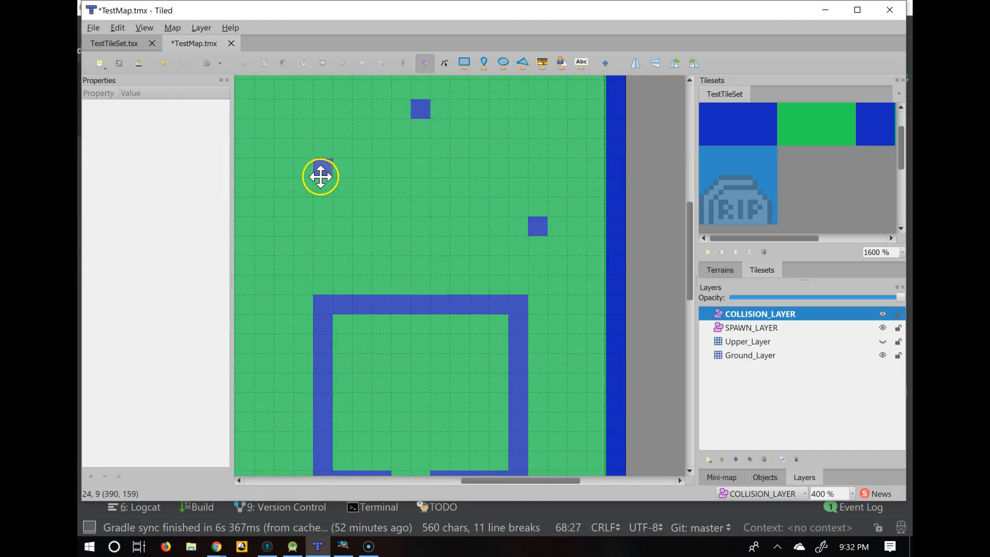
key("Delete")
Step: Paste three 16 × 16 rectangles over the single blue tiles above the walled room, including one at about X 559.25, Y 192.50
key("ctrl+v")
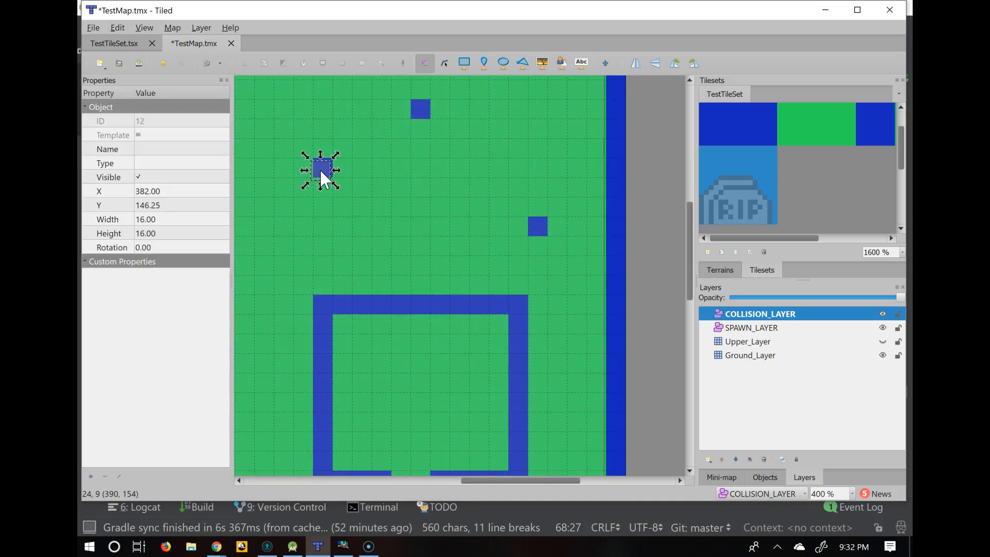
left_click_drag(323, 167, 324, 165)
key("ctrl+v")
left_click_drag(423, 120, 420, 106)
key("ctrl+v")
left_click_drag(536, 227, 538, 228)
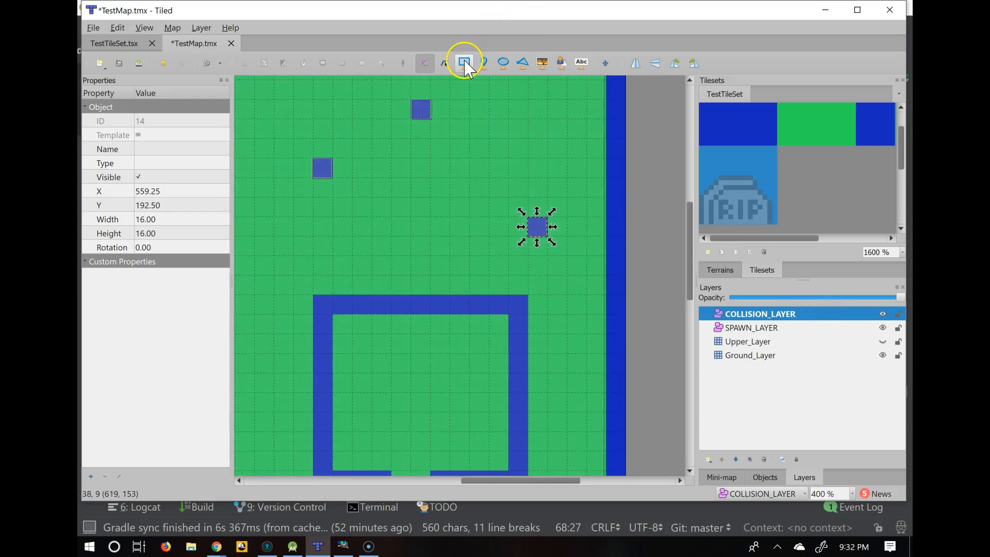
Step: Draw a collision polygon along the outer and inner edges of the walled room's walls, starting at about X 480.75, Y 415.25 and leaving the opening free
left_click(522, 63)
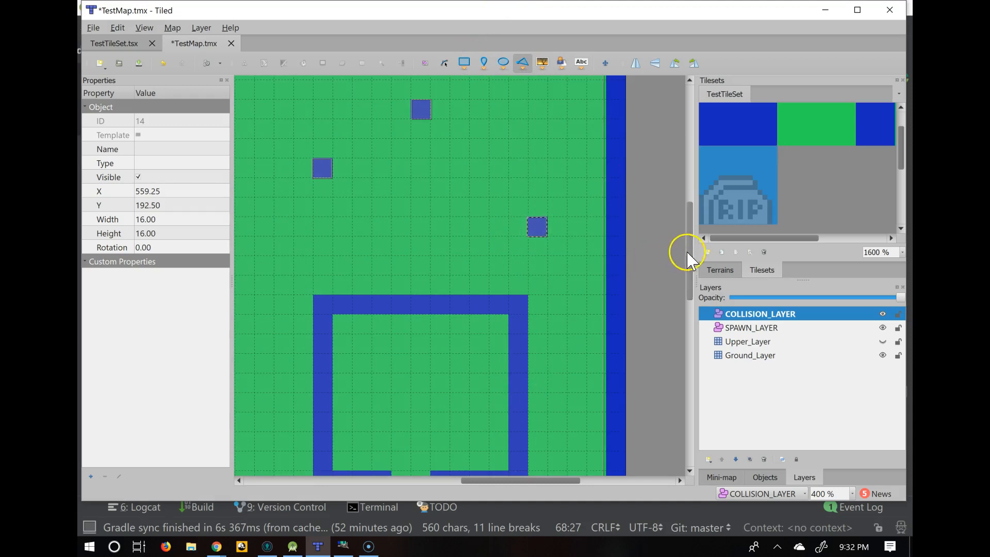
left_click_drag(689, 254, 688, 281)
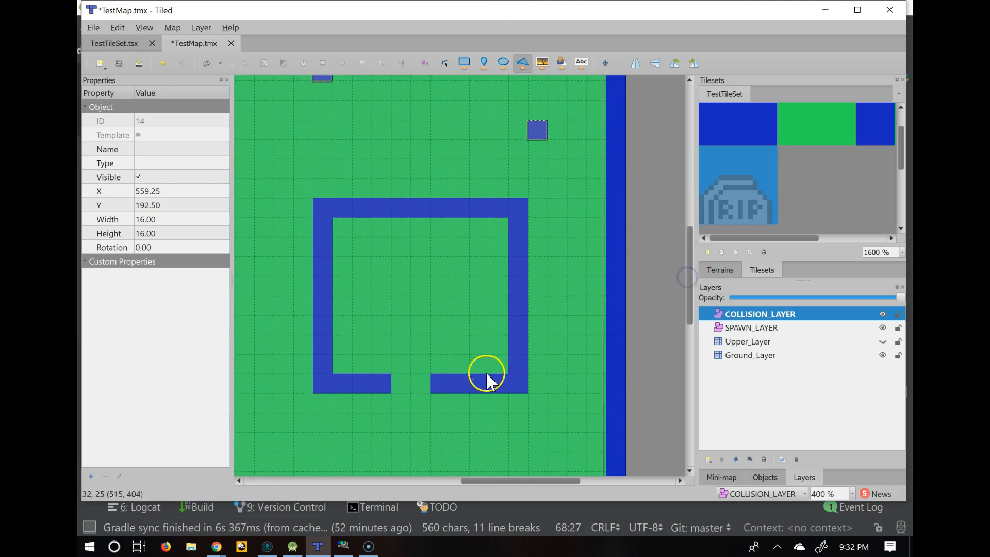
left_click(431, 393)
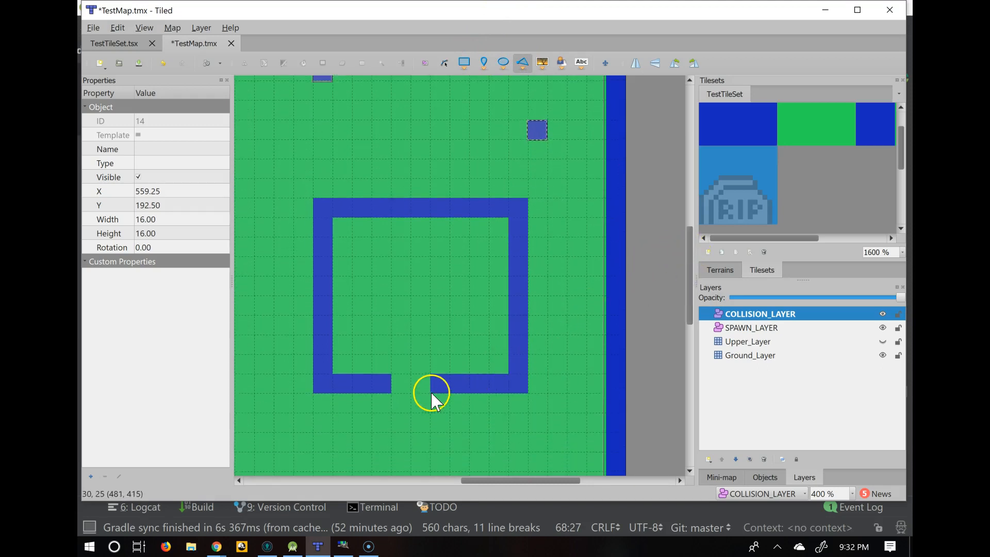
left_click(527, 392)
left_click(527, 198)
left_click(315, 200)
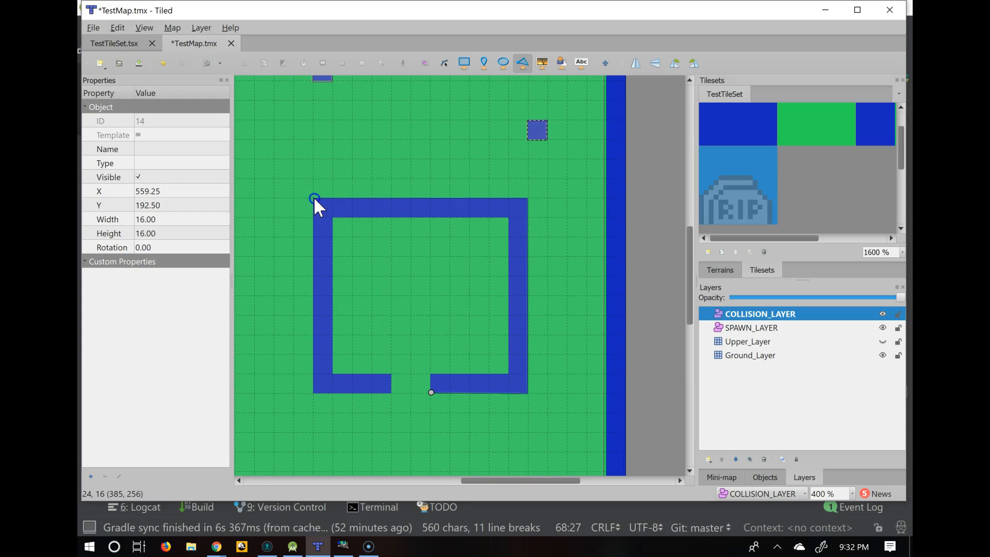
left_click(313, 392)
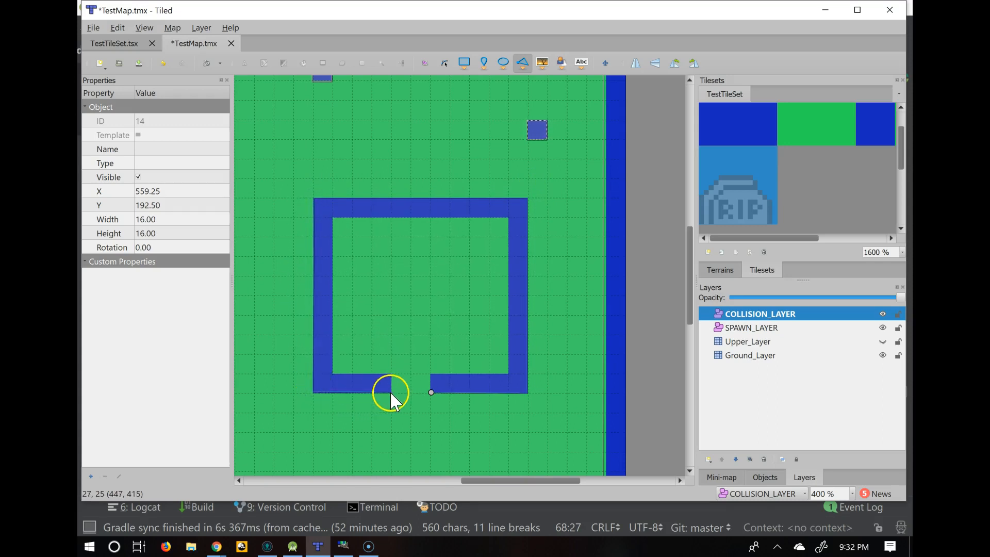
left_click(392, 374)
left_click(339, 219)
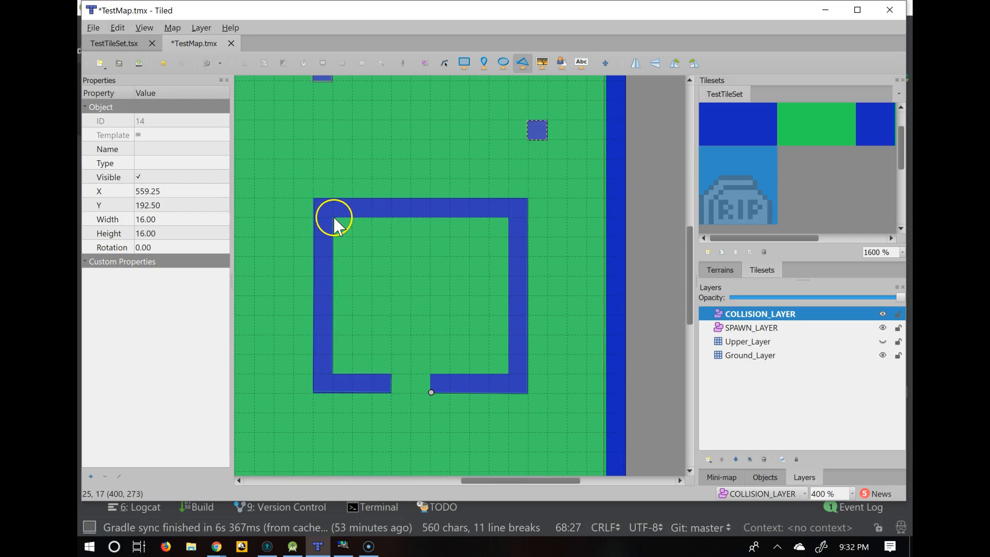
left_click(437, 221)
left_click(505, 218)
left_click(509, 372)
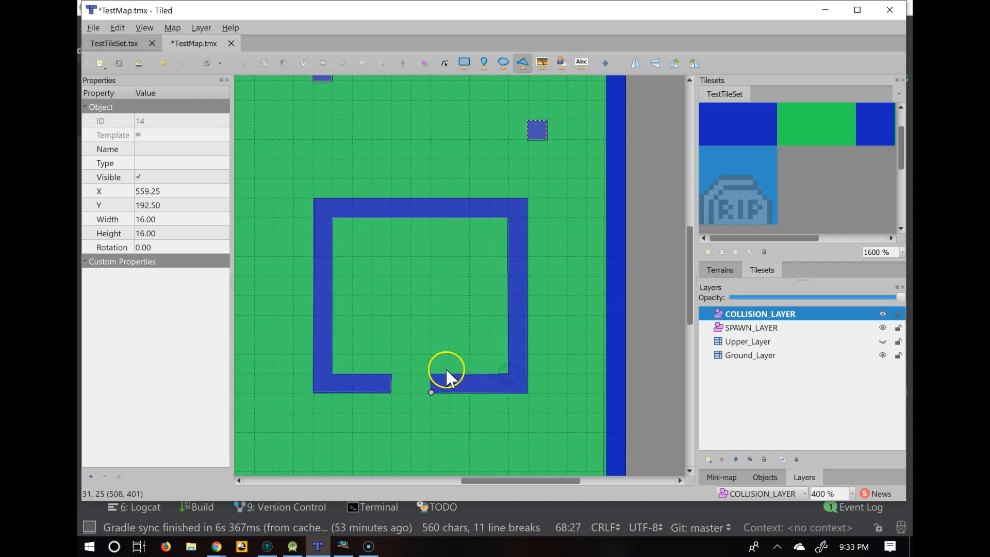
left_click(430, 373)
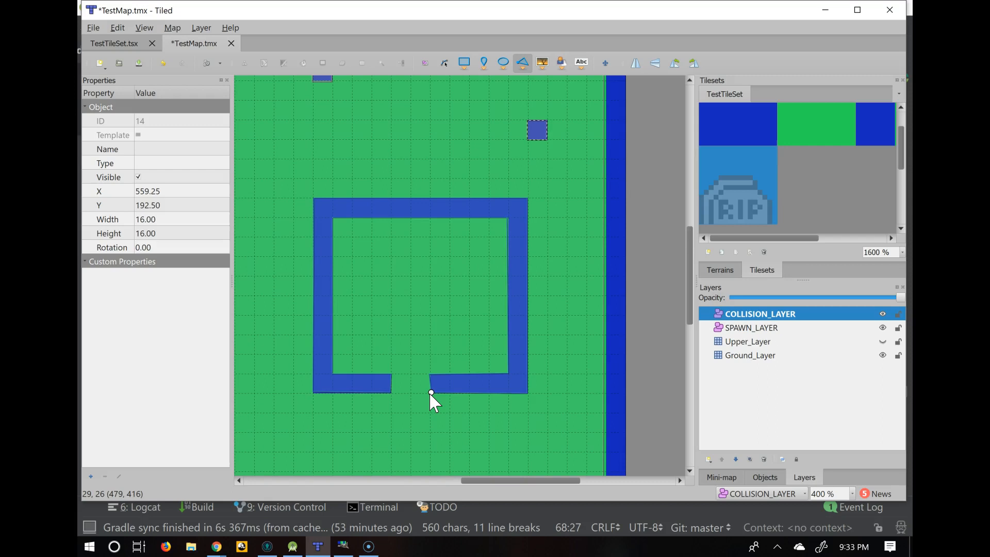
Step: Trace the stepped outline of the large blue area with a closed collision polygon, starting from its lower-right corner at about X 270.75, Y 303
scroll(348, 472, "left", 5)
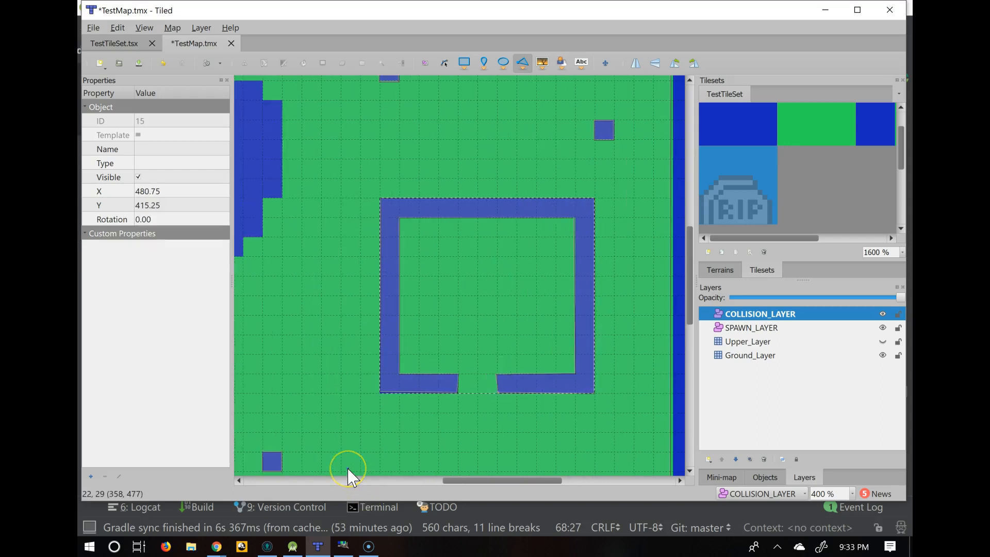
scroll(348, 472, "left", 2)
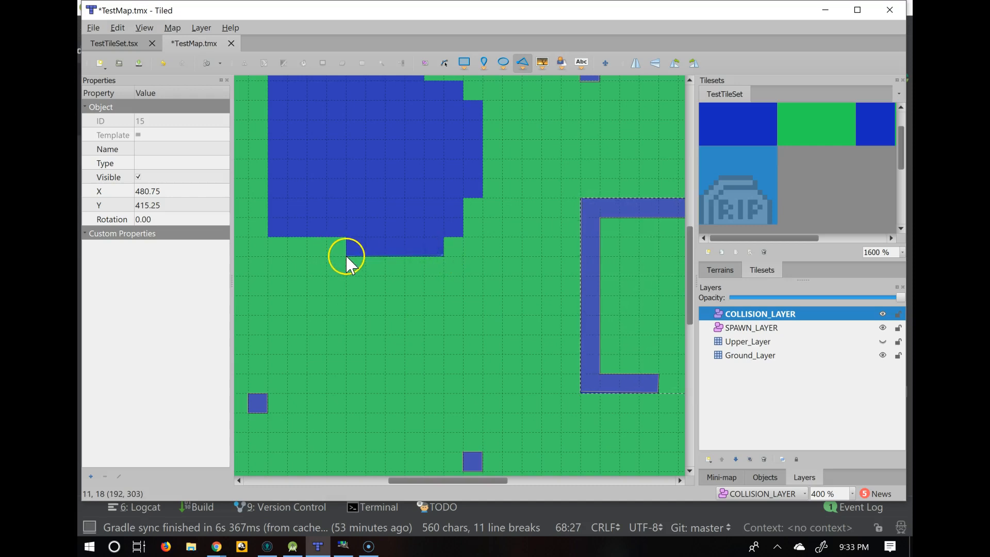
left_click(346, 236)
left_click(293, 236)
left_click(269, 236)
left_click(272, 173)
scroll(272, 173, "up", 1)
left_click(271, 135)
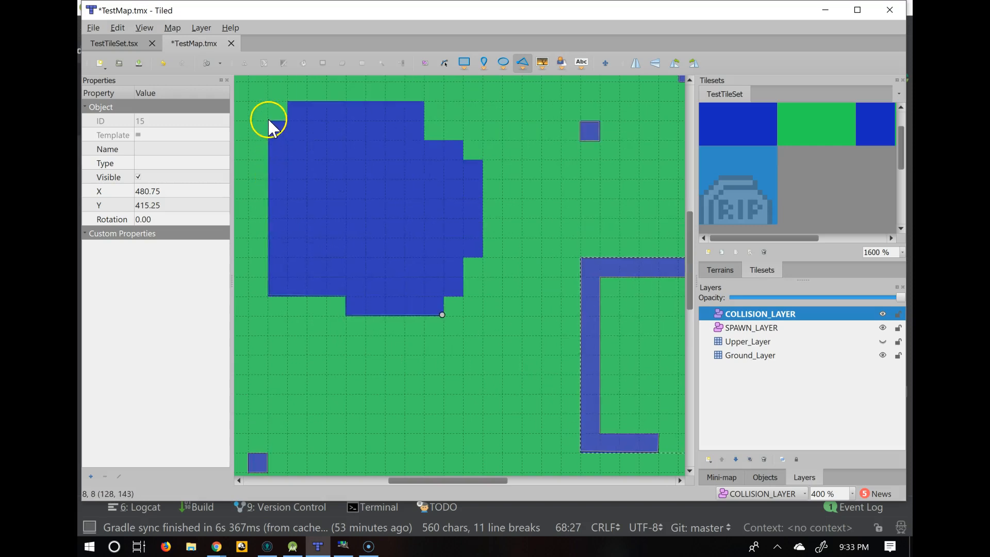
left_click(287, 121)
left_click(289, 100)
left_click(393, 99)
left_click(423, 100)
left_click(424, 139)
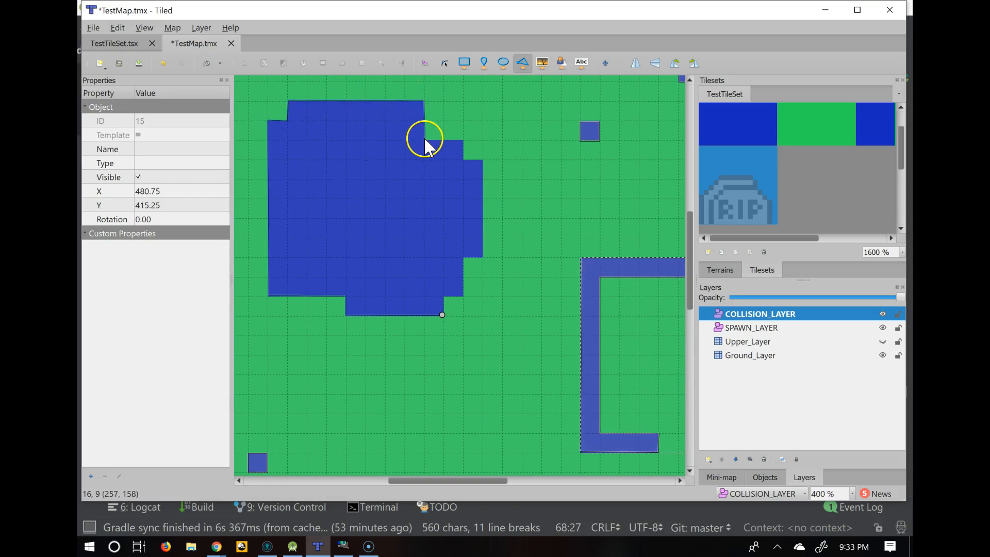
left_click(463, 139)
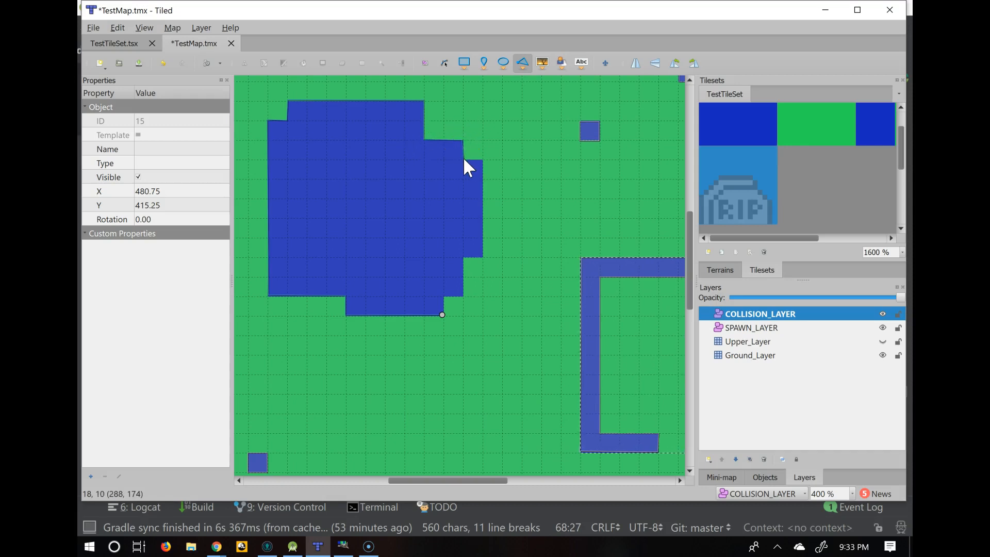
left_click(464, 160)
left_click(483, 160)
left_click(464, 295)
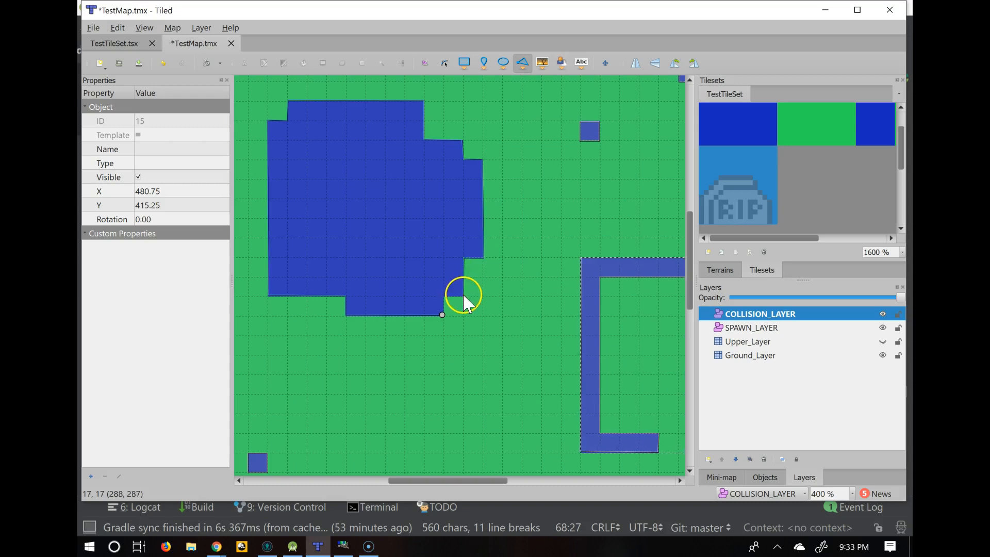
left_click(443, 295)
left_click(442, 314)
left_click(444, 315)
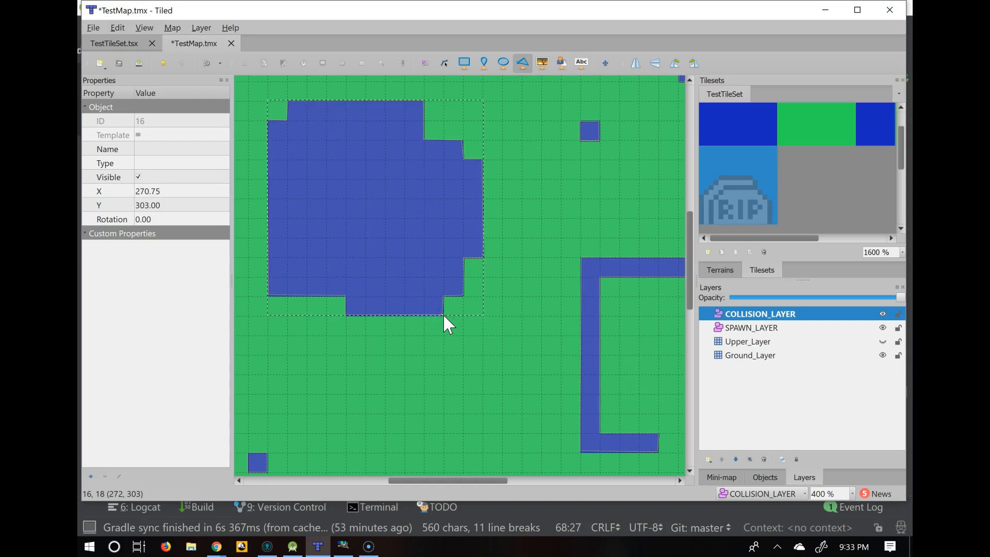
Step: Place a zero-size rectangle object on SPAWN_LAYER below the large blue area, at about X 215.75, Y 408.25
scroll(482, 359, "down", 1)
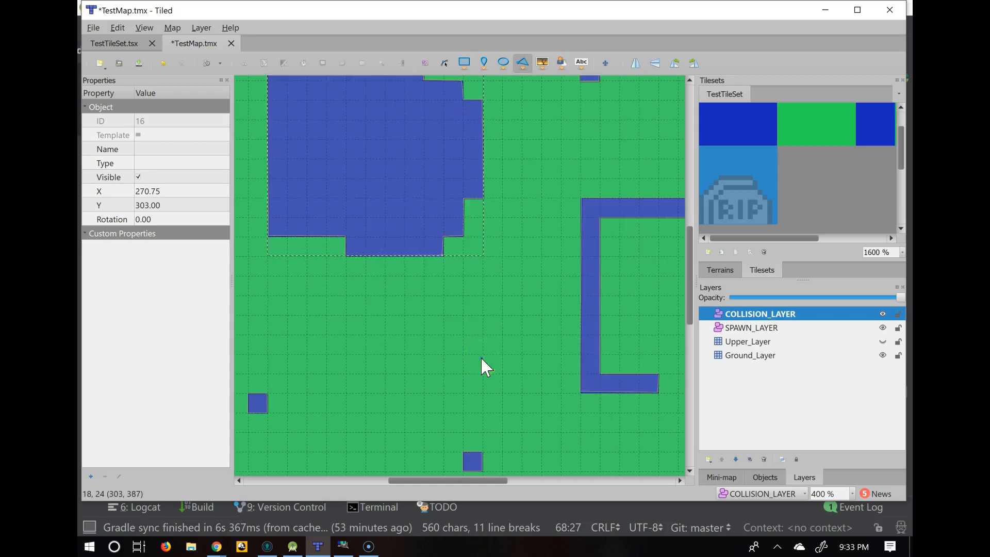
left_click(728, 327)
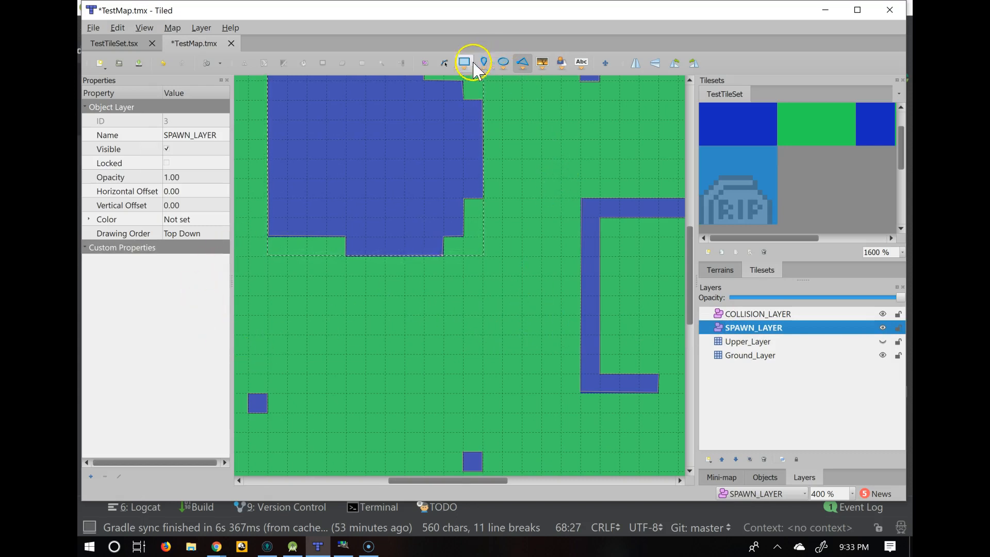
left_click(483, 232)
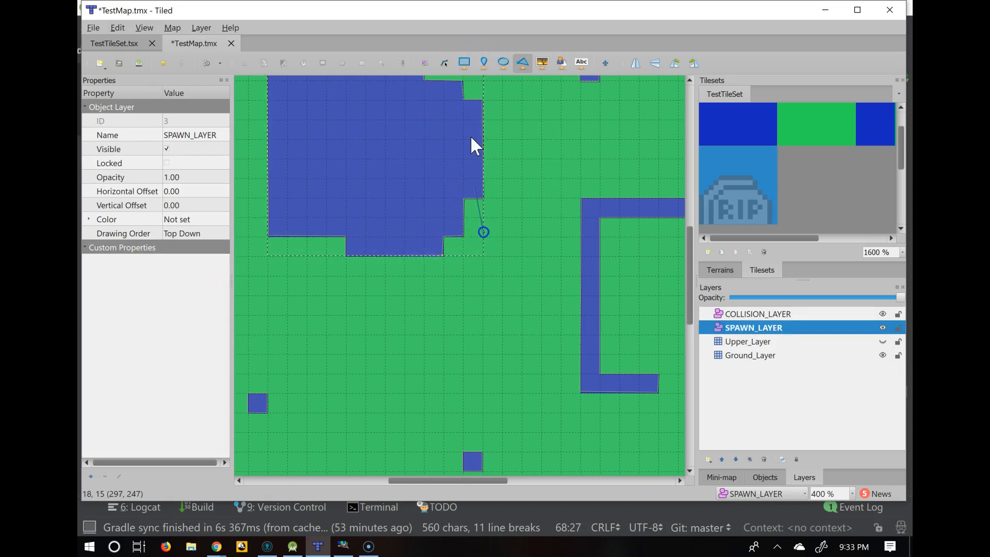
left_click(464, 63)
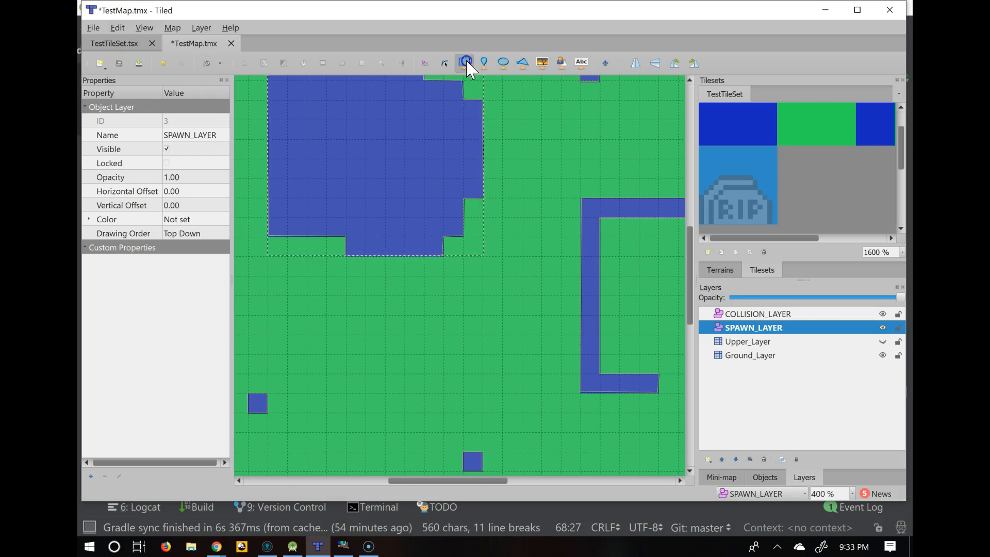
left_click(376, 385)
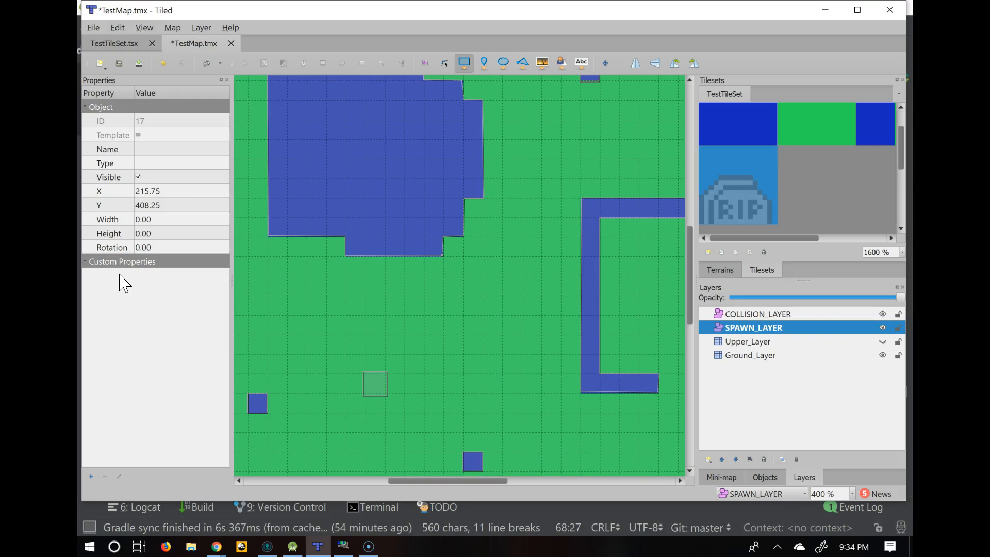
Step: Add a custom string property named Spawn to the rectangle object and set its value to Player
left_click(90, 477)
left_click(91, 476)
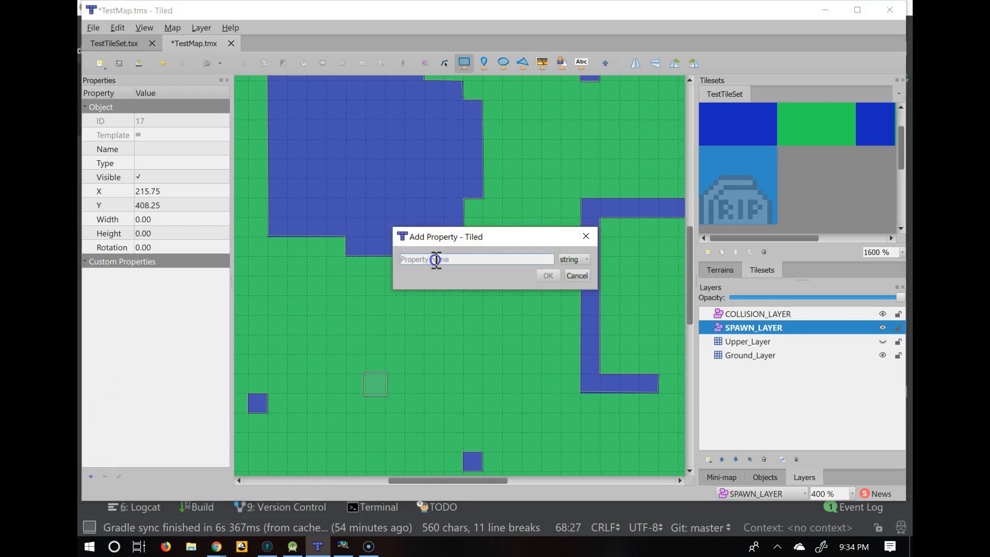
type("s")
key("BackSpace")
type("Spawn")
left_click(550, 277)
left_click(152, 275)
type("Player")
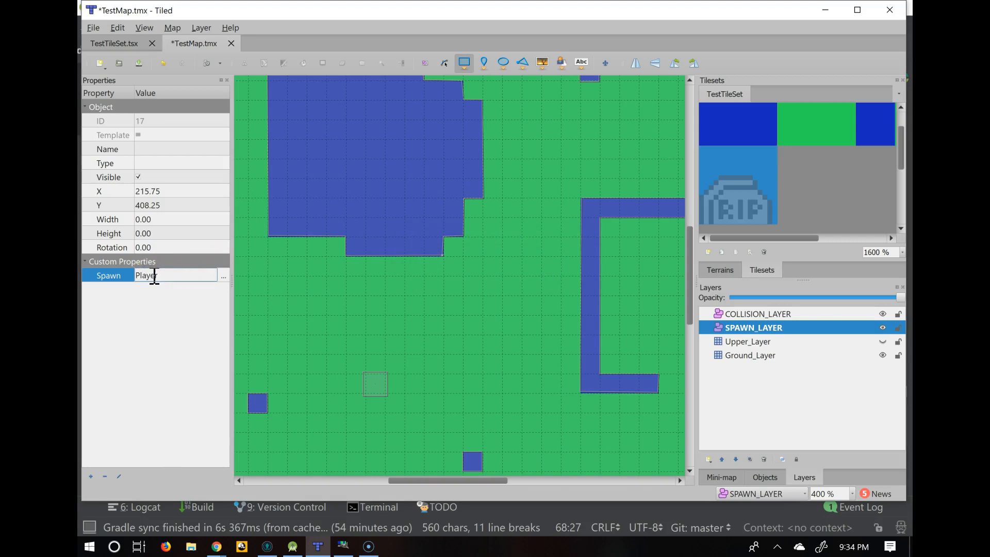
left_click(90, 477)
Step: Place a zero-size ellipse object on SPAWN_LAYER below the walled room, at about X 385.25, Y 488.25
scroll(568, 314, "up", 6)
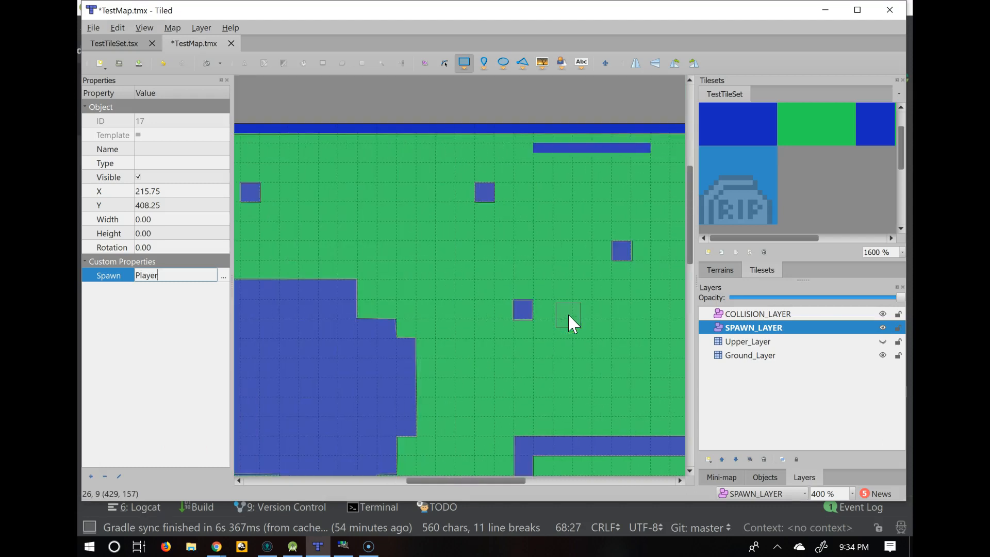
scroll(568, 314, "right", 5)
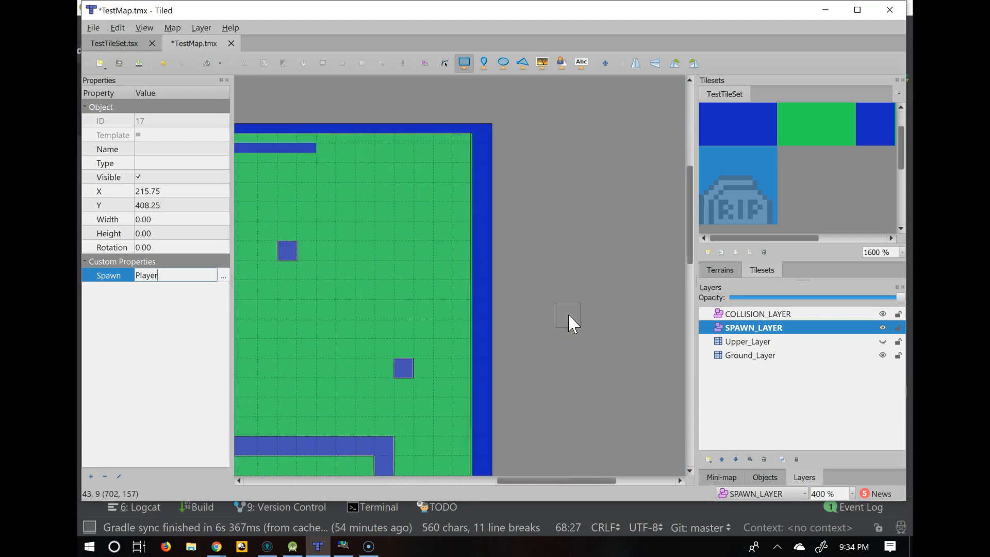
scroll(568, 314, "left", 5)
left_click(503, 62)
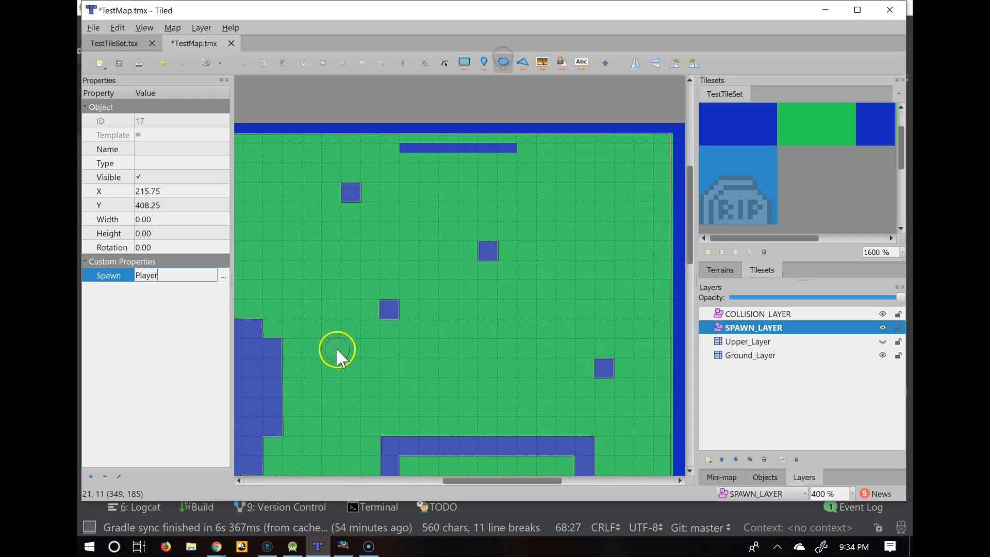
scroll(336, 351, "down", 5)
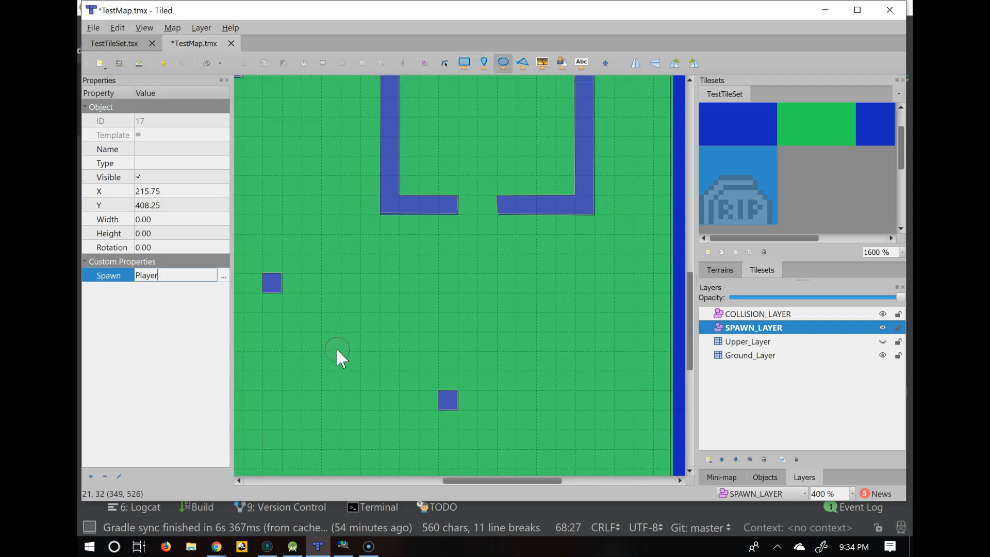
left_click(381, 302)
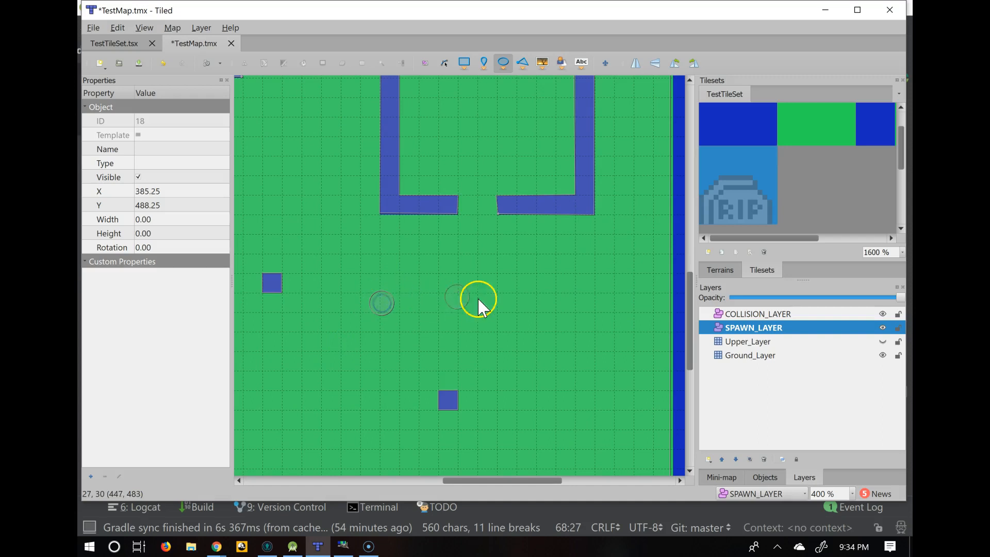
Step: Draw two ellipses on SPAWN_LAYER: about 90.5 × 97.75 at X 475.5, Y 488.5, and about 62.5 × 63 at X 306, Y 547.5
left_click_drag(492, 304, 602, 423)
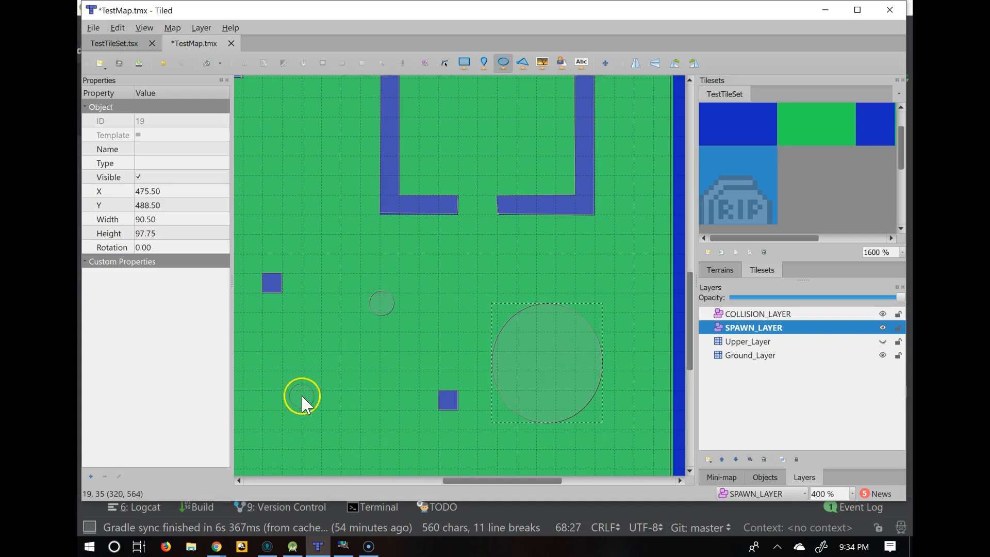
left_click_drag(285, 376, 362, 452)
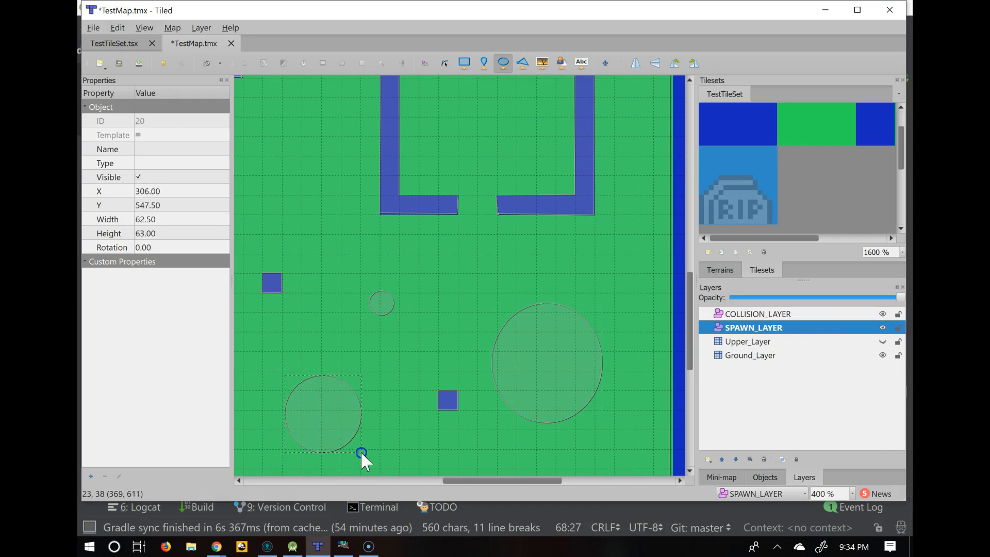
scroll(463, 400, "left", 3)
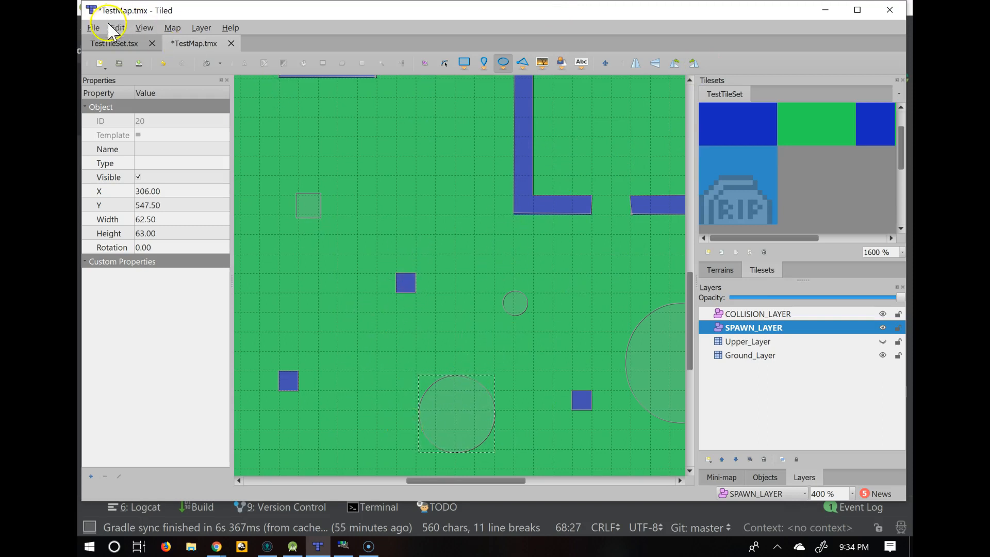
Step: Save all open files and look over the TestTileSet.tsx and TestMap.tmx documents
left_click(93, 28)
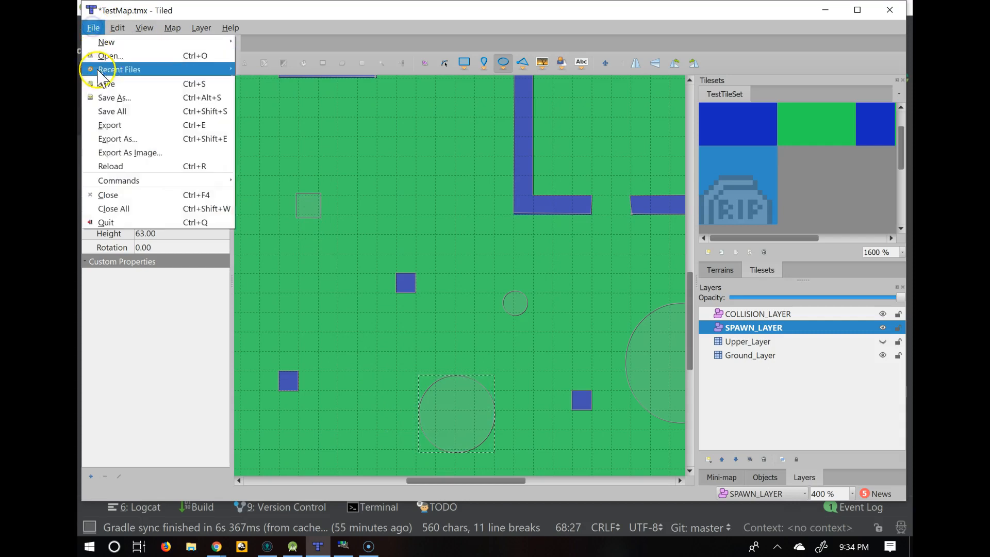
left_click(109, 113)
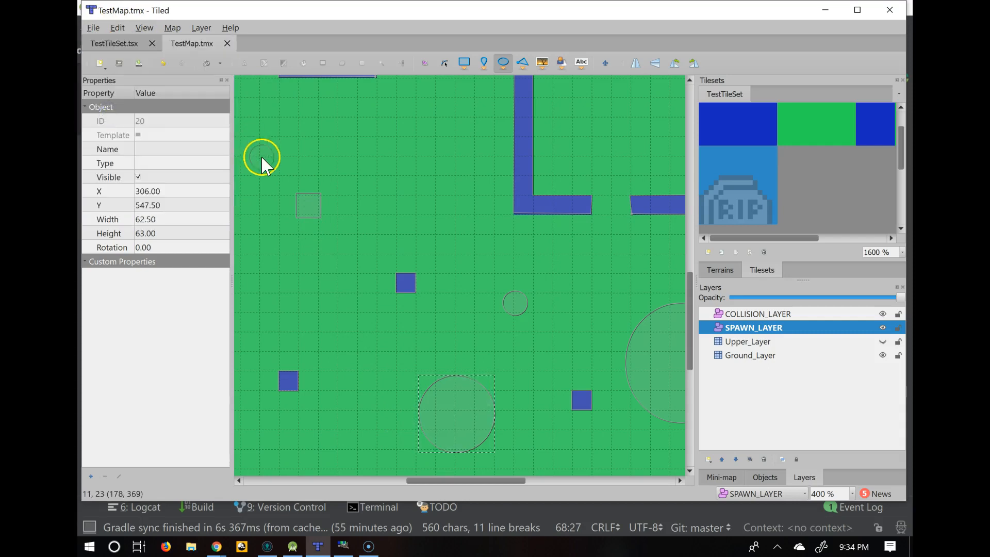
left_click(106, 46)
left_click(175, 44)
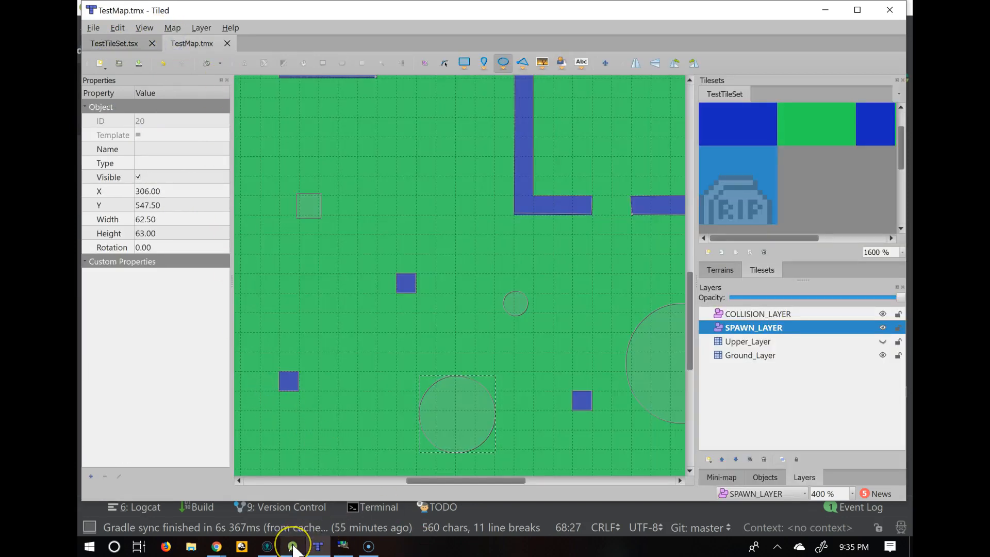
mouse_move(293, 547)
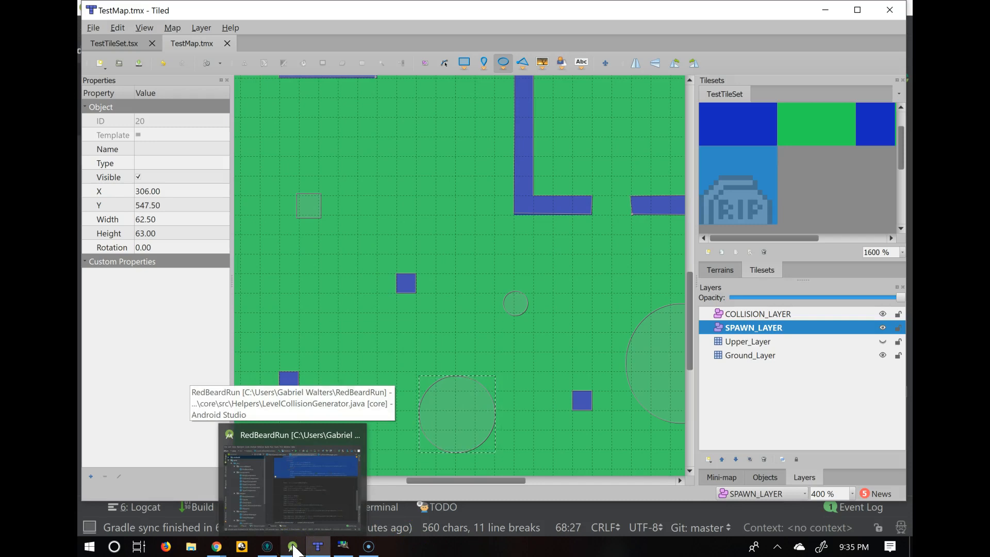